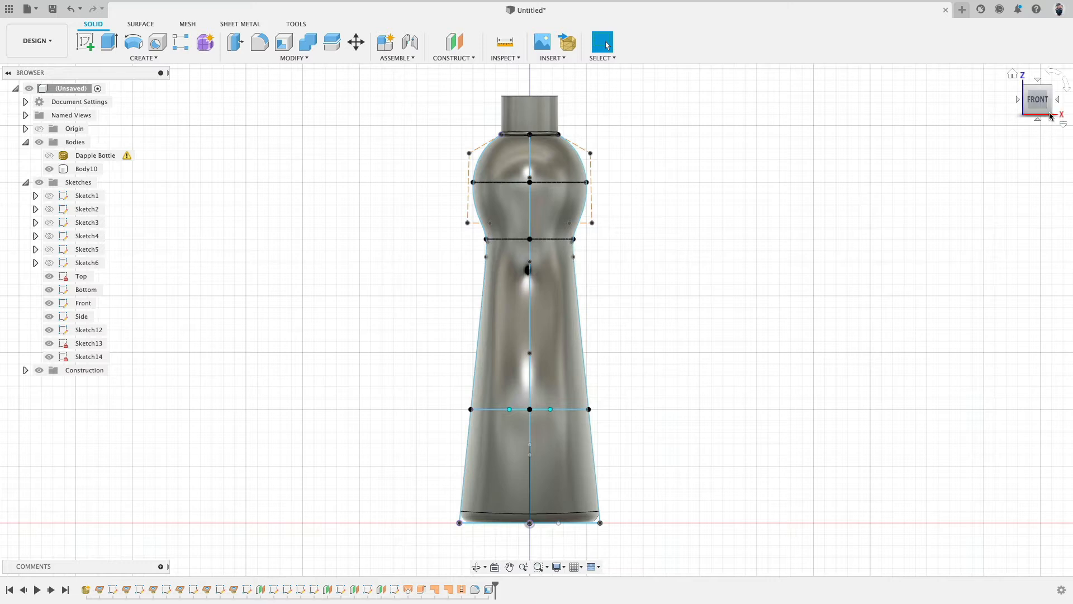
Step: Examine the finished bottle model's profile sketches from the right, back and orbiting views
{"action": "left_click", "coordinate": [1058, 101]}
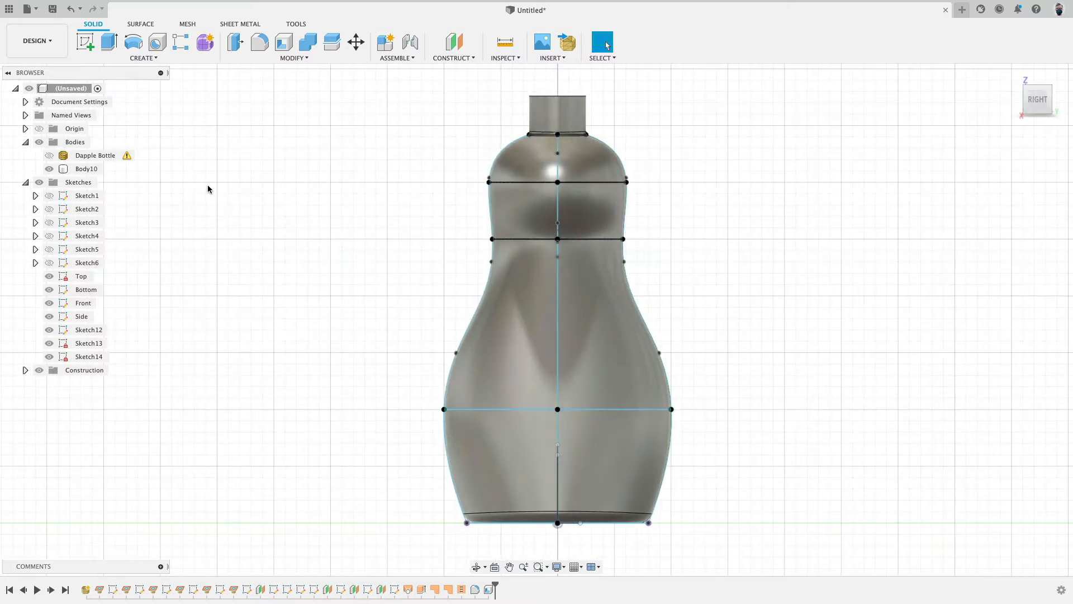
{"action": "left_click", "coordinate": [50, 170]}
{"action": "mouse_move", "coordinate": [607, 229]}
{"action": "middle_mouse_down", "text": "shift"}
{"action": "mouse_move", "coordinate": [584, 280]}
{"action": "mouse_move", "coordinate": [615, 239]}
{"action": "middle_mouse_up", "text": "shift"}
{"action": "middle_click_drag", "start_coordinate": [693, 244], "coordinate": [652, 222]}
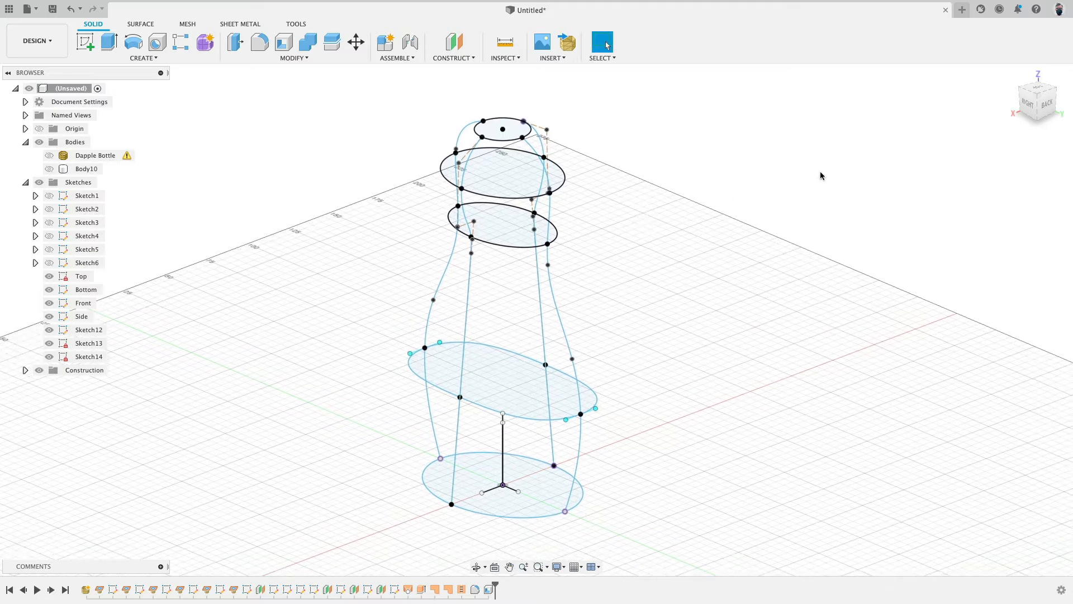
{"action": "left_click", "coordinate": [1047, 103]}
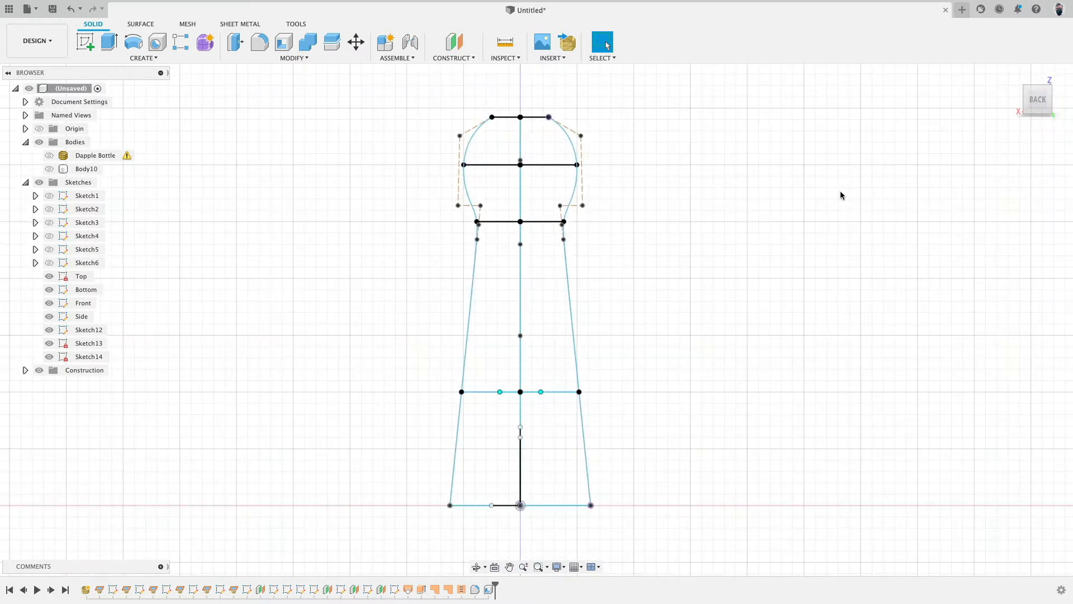
{"action": "middle_click_drag", "start_coordinate": [842, 195], "coordinate": [667, 229], "text": "shift"}
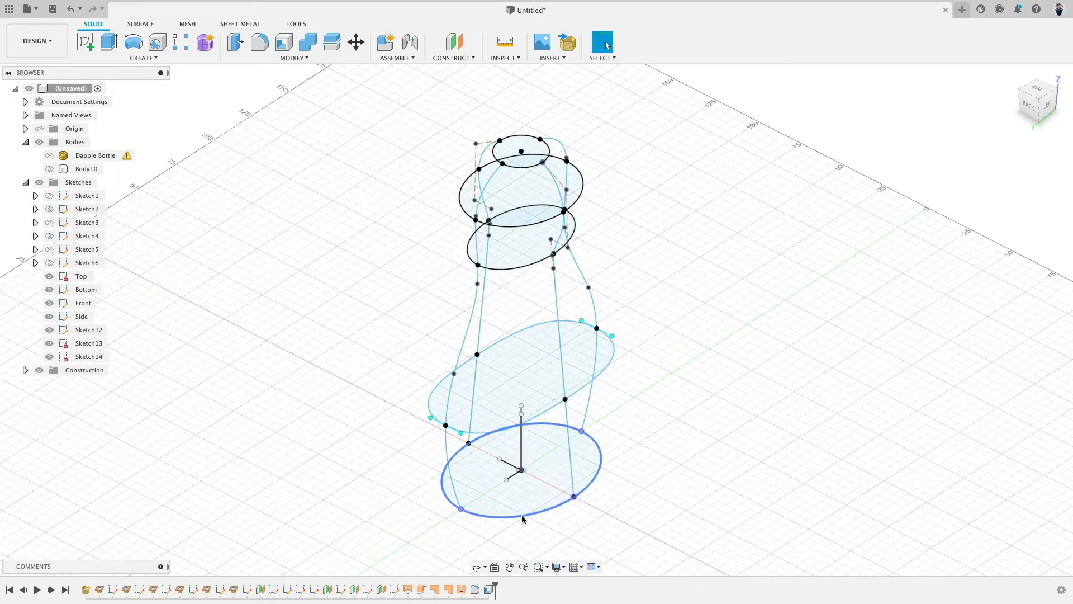
Step: Hide the sketches, show the solid bottle body and orbit around it to inspect its top and bottom
{"action": "left_click", "coordinate": [39, 182]}
{"action": "left_click", "coordinate": [49, 168]}
{"action": "mouse_move", "coordinate": [199, 228]}
{"action": "middle_mouse_down", "text": "shift"}
{"action": "mouse_move", "coordinate": [307, 307]}
{"action": "mouse_move", "coordinate": [647, 304]}
{"action": "mouse_move", "coordinate": [618, 304]}
{"action": "mouse_move", "coordinate": [565, 347]}
{"action": "mouse_move", "coordinate": [510, 306]}
{"action": "mouse_move", "coordinate": [421, 307]}
{"action": "mouse_move", "coordinate": [454, 402]}
{"action": "mouse_move", "coordinate": [467, 405]}
{"action": "middle_mouse_up", "text": "shift"}
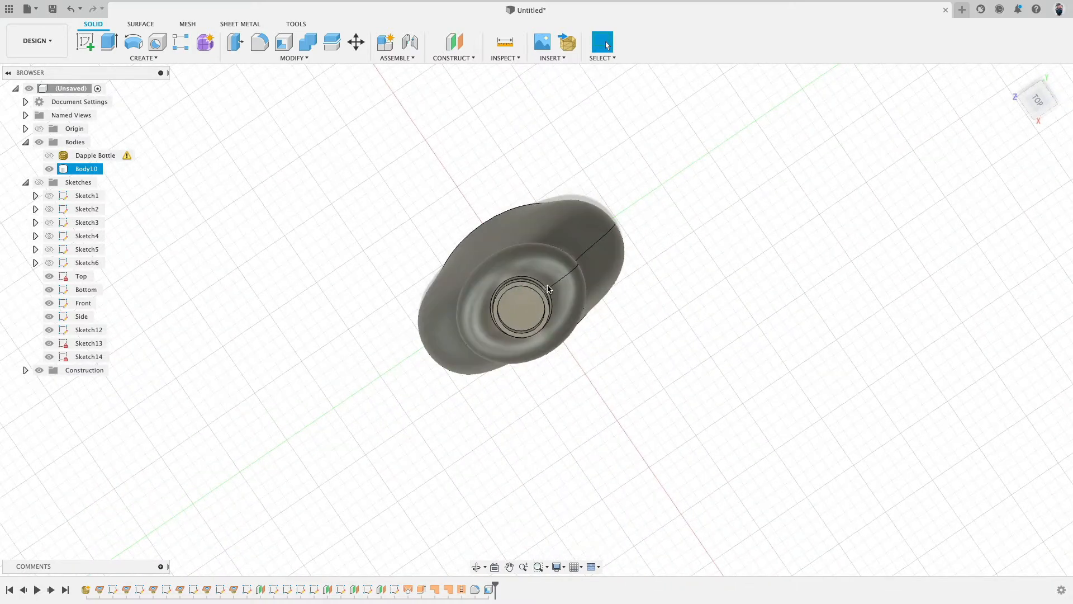
{"action": "middle_click_drag", "start_coordinate": [577, 276], "coordinate": [566, 323], "text": "shift"}
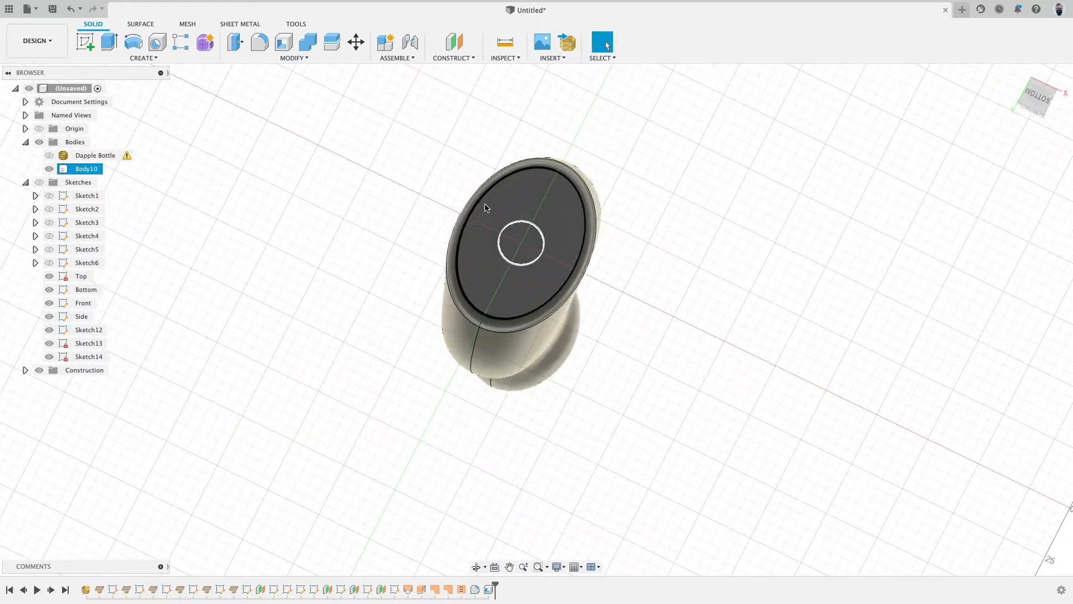
{"action": "middle_click_drag", "start_coordinate": [671, 156], "coordinate": [687, 268], "text": "shift"}
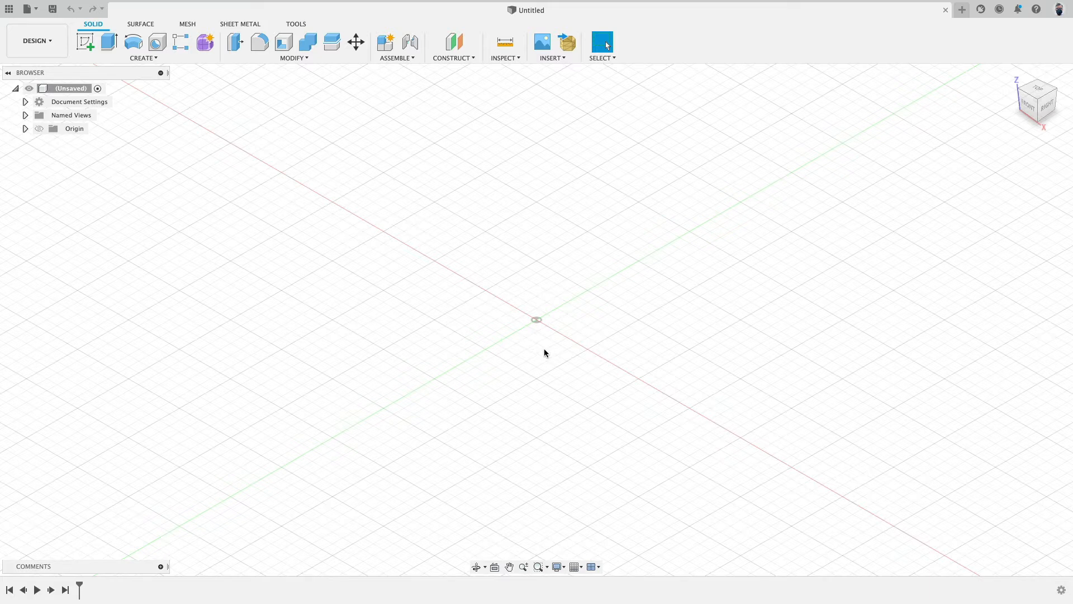
Step: Pin the Insert Mesh command to the toolbar in a new empty design
{"action": "left_click", "coordinate": [562, 60]}
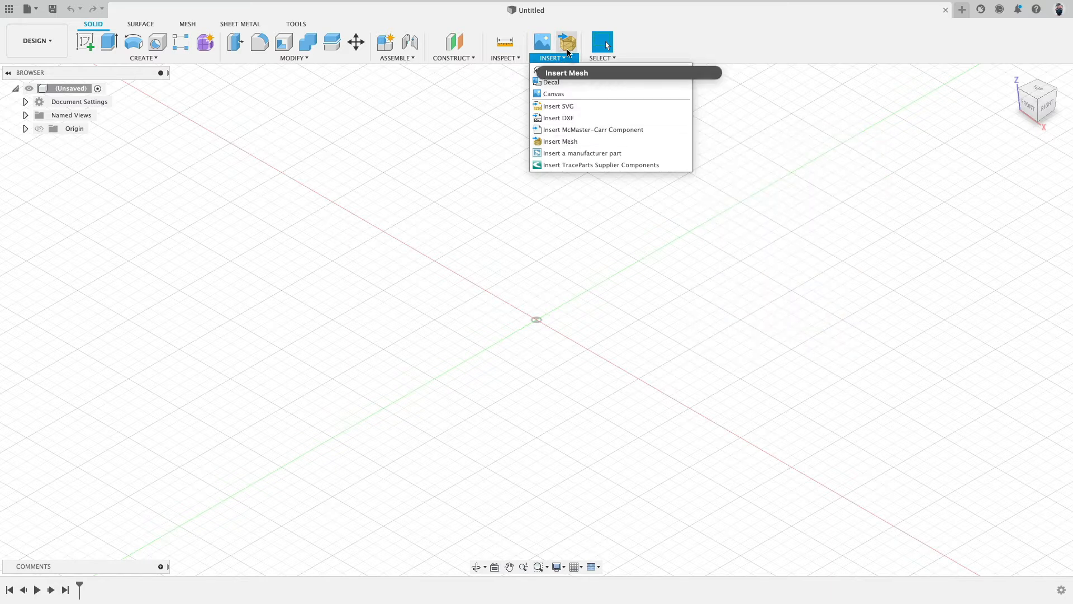
{"action": "left_click", "coordinate": [683, 142]}
{"action": "left_click", "coordinate": [695, 143]}
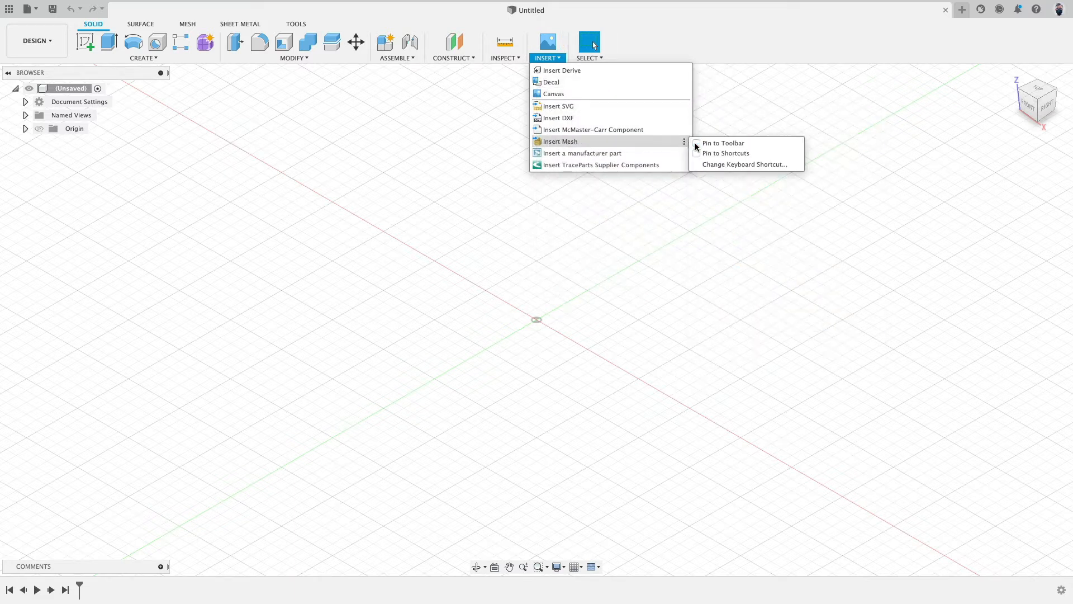
{"action": "left_click", "coordinate": [695, 143]}
{"action": "left_click", "coordinate": [696, 143]}
{"action": "left_click", "coordinate": [695, 143]}
{"action": "left_click", "coordinate": [696, 143]}
{"action": "left_click", "coordinate": [696, 143]}
Step: Insert the Dapple Bottle.stl scan mesh with its unit type set to Meter
{"action": "left_click", "coordinate": [569, 44]}
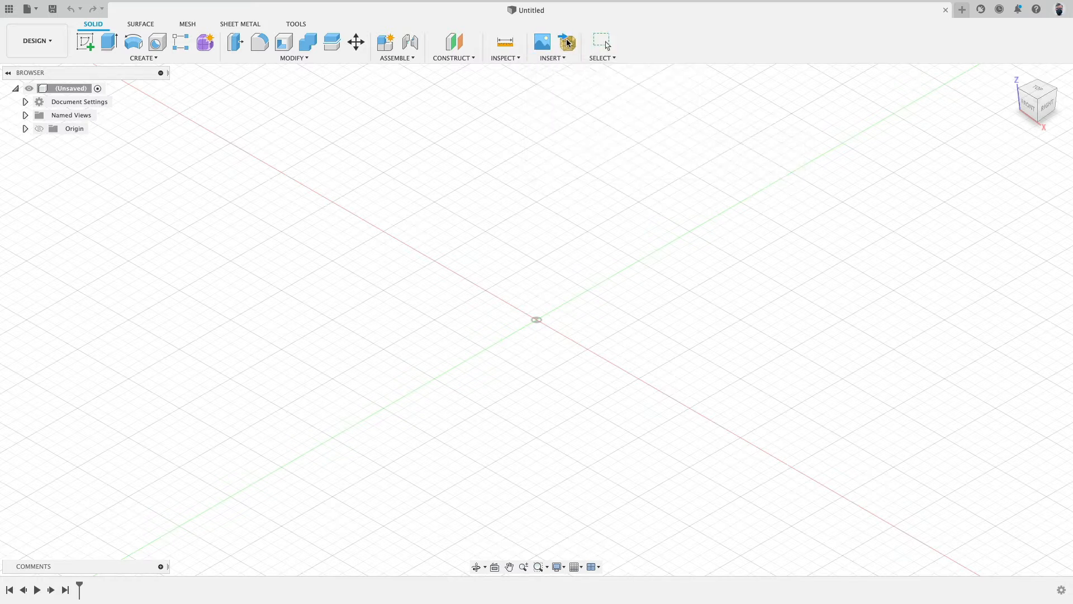
{"action": "left_click", "coordinate": [311, 255]}
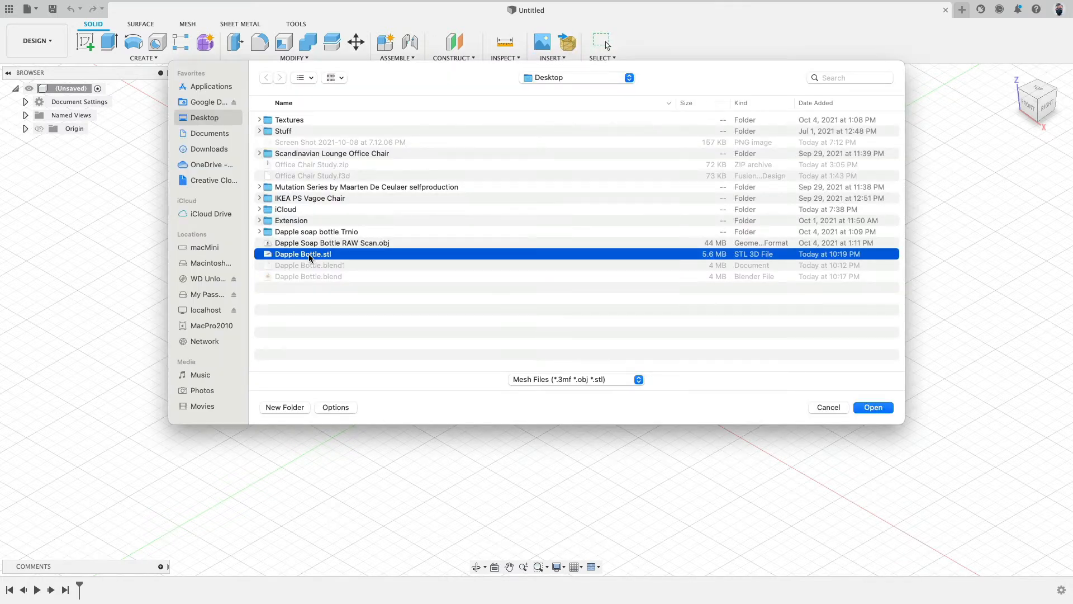
{"action": "left_click", "coordinate": [874, 408]}
{"action": "left_click", "coordinate": [257, 202]}
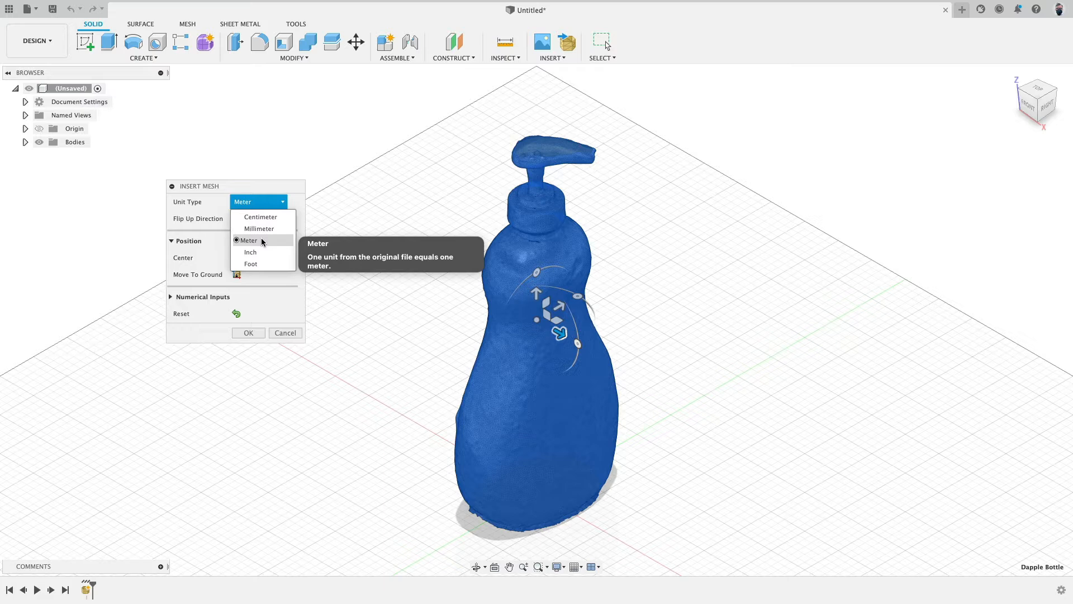
{"action": "left_click", "coordinate": [261, 240]}
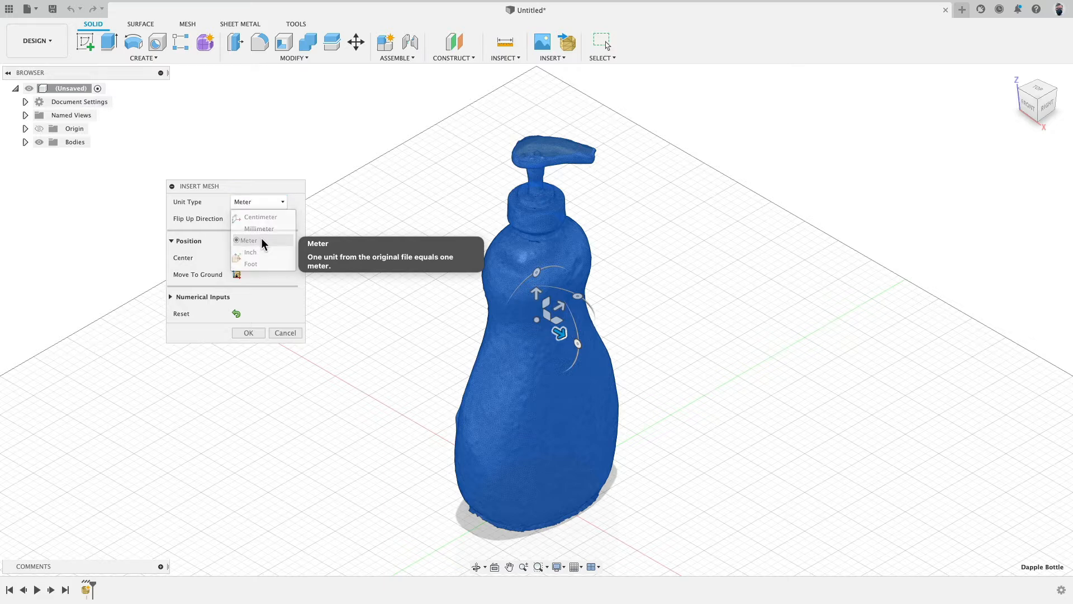
{"action": "left_click", "coordinate": [249, 333]}
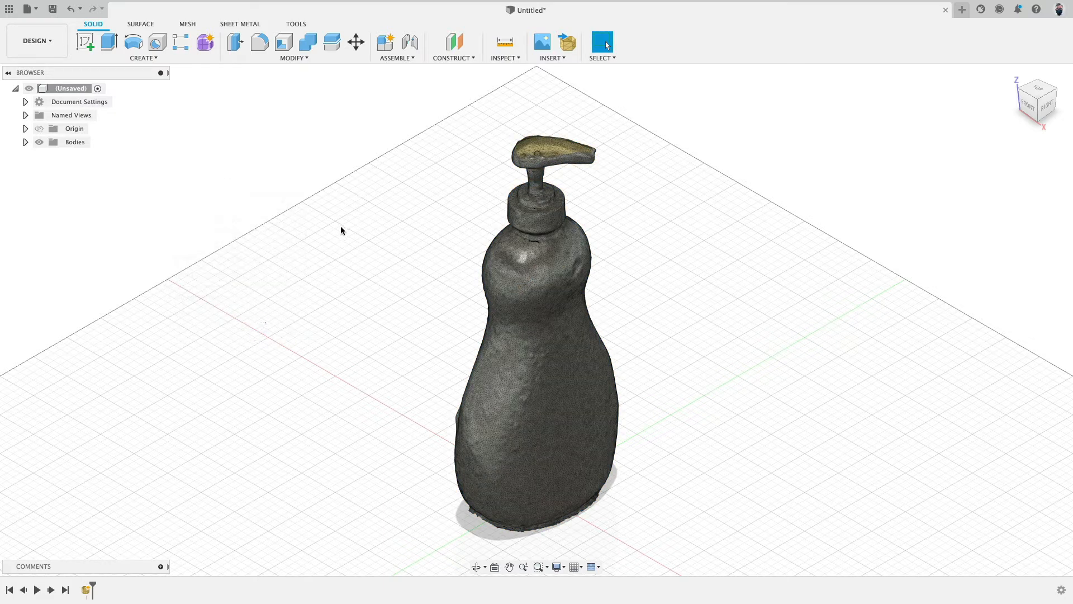
Step: Create a mesh section sketch cutting the bottle mesh with a vertical plane through its centre
{"action": "left_click", "coordinate": [1045, 106]}
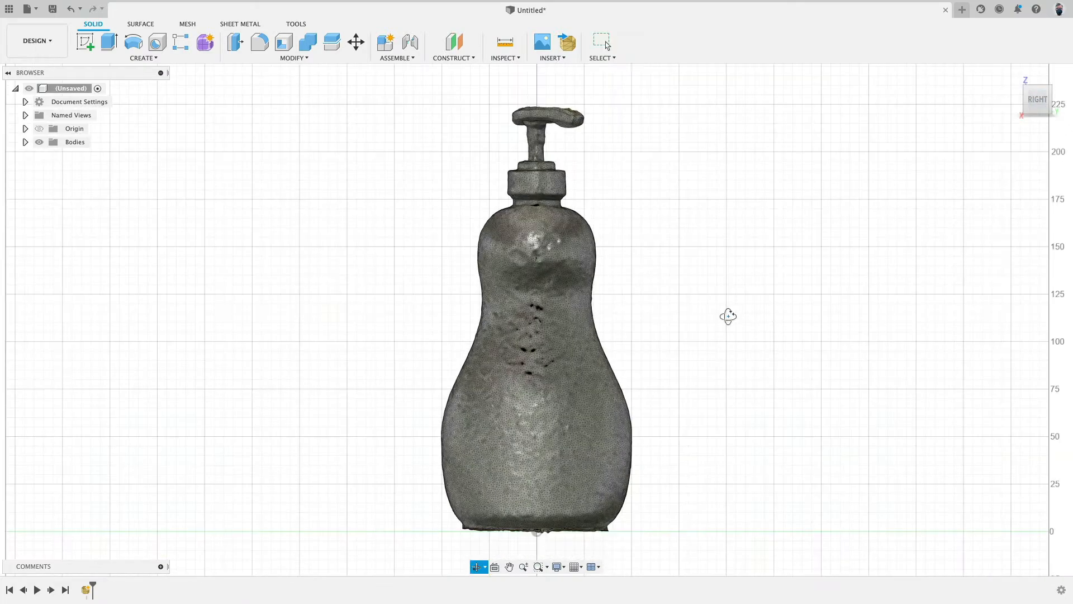
{"action": "middle_click_drag", "start_coordinate": [728, 317], "coordinate": [750, 274], "text": "shift"}
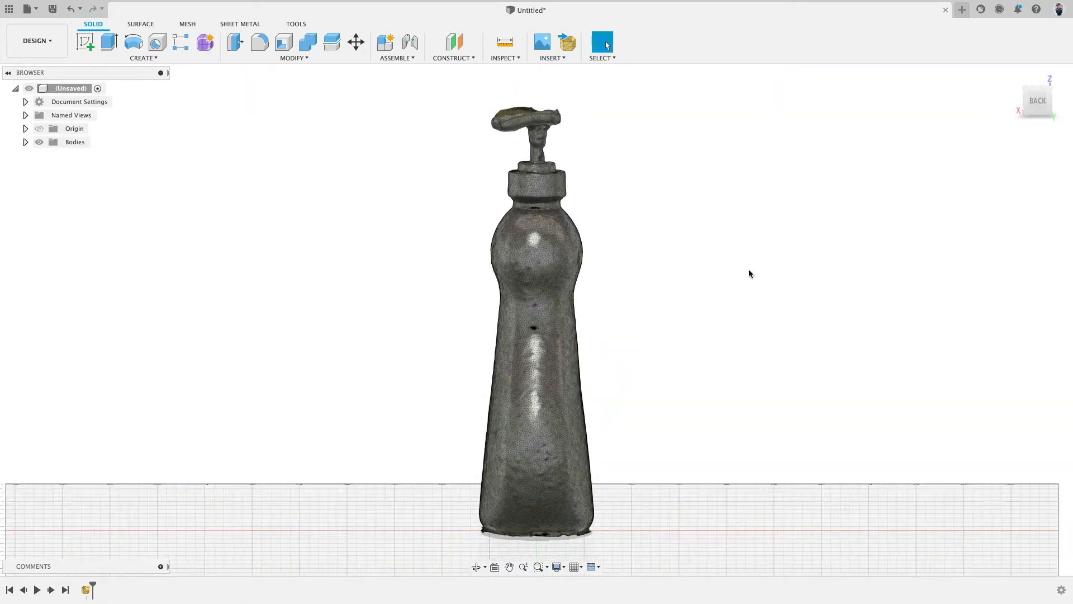
{"action": "left_click", "coordinate": [1038, 105]}
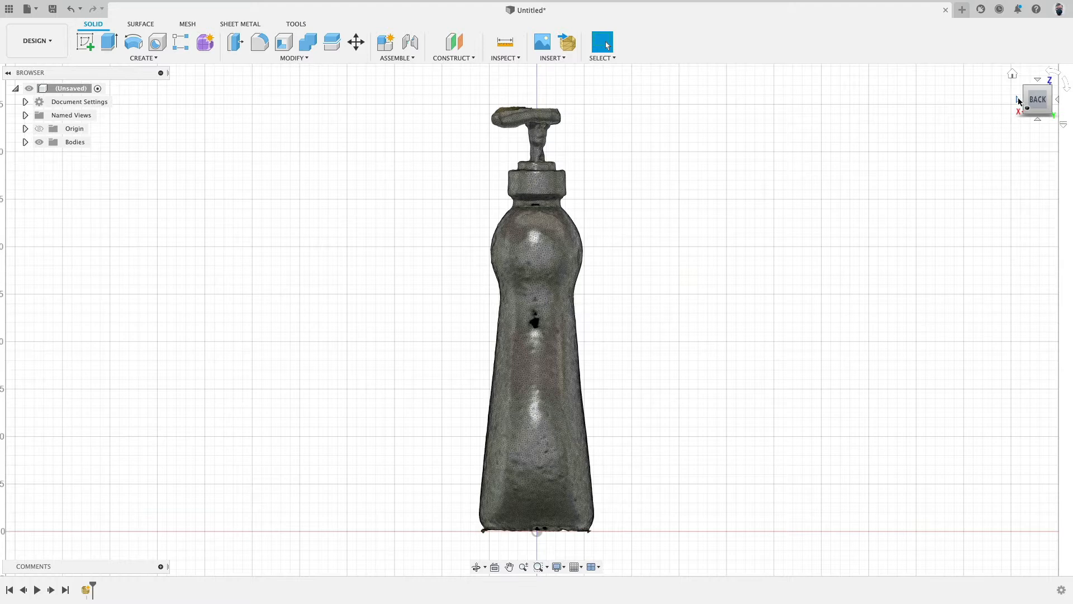
{"action": "left_click", "coordinate": [1018, 100]}
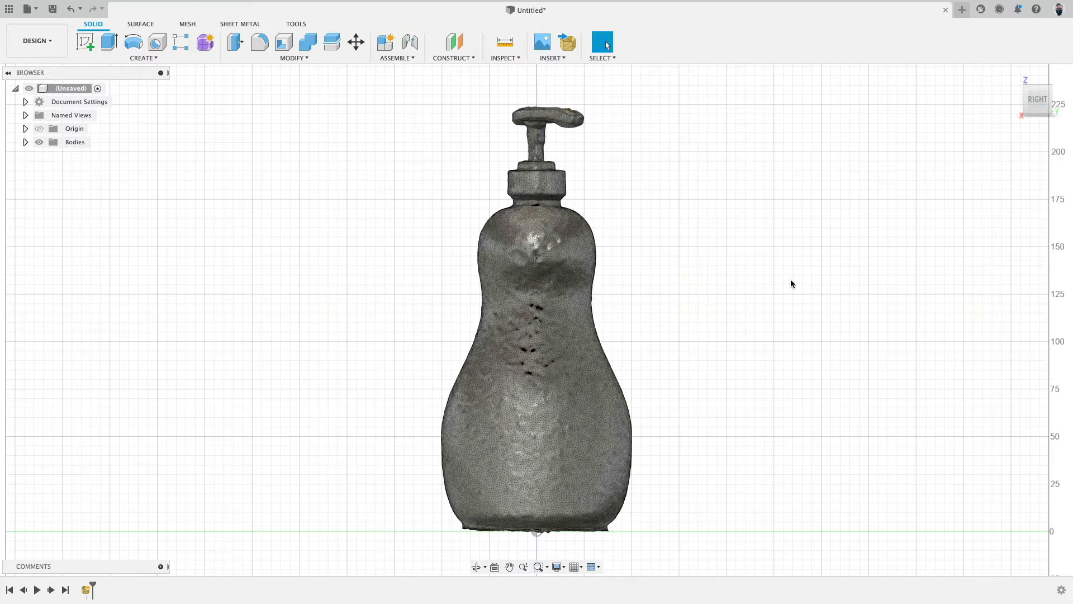
{"action": "left_click", "coordinate": [192, 27]}
{"action": "left_click", "coordinate": [127, 59]}
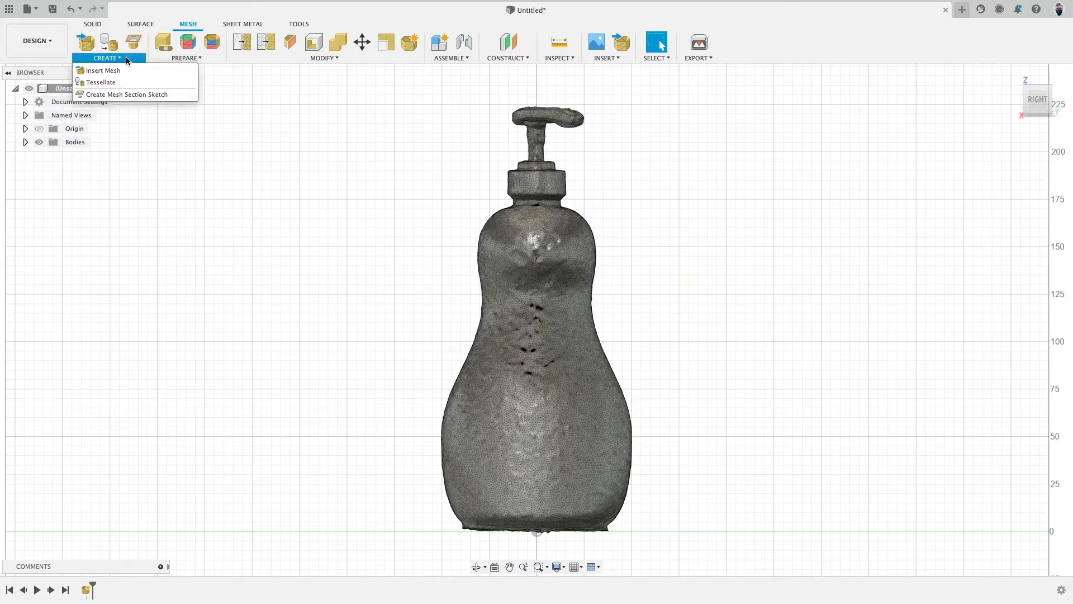
{"action": "left_click", "coordinate": [140, 95]}
{"action": "middle_click_drag", "start_coordinate": [703, 219], "coordinate": [679, 240], "text": "shift"}
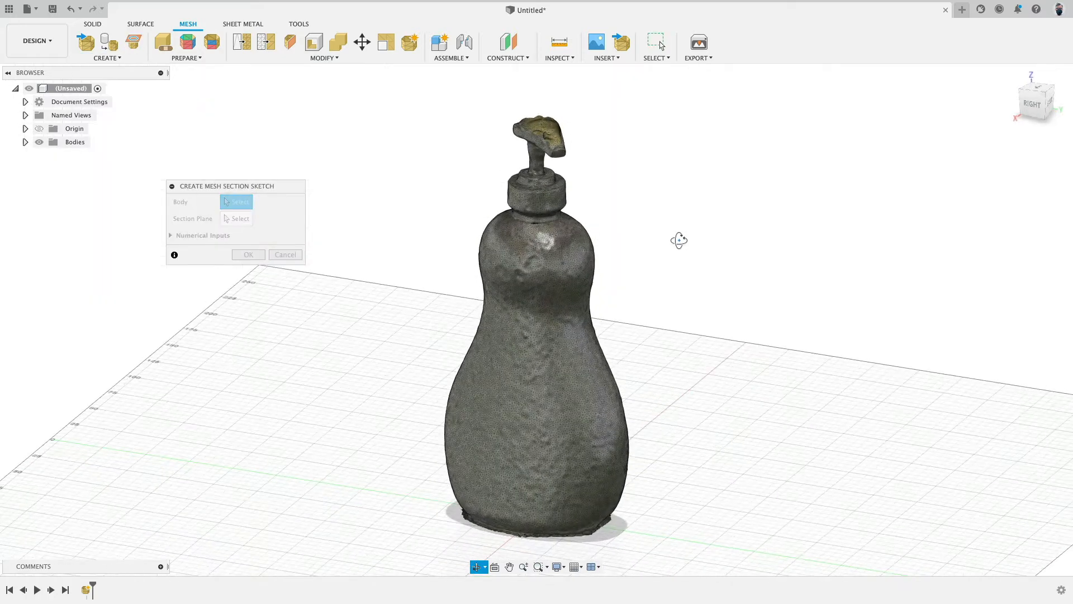
{"action": "left_click", "coordinate": [562, 347]}
{"action": "middle_click_drag", "start_coordinate": [704, 318], "coordinate": [680, 215]}
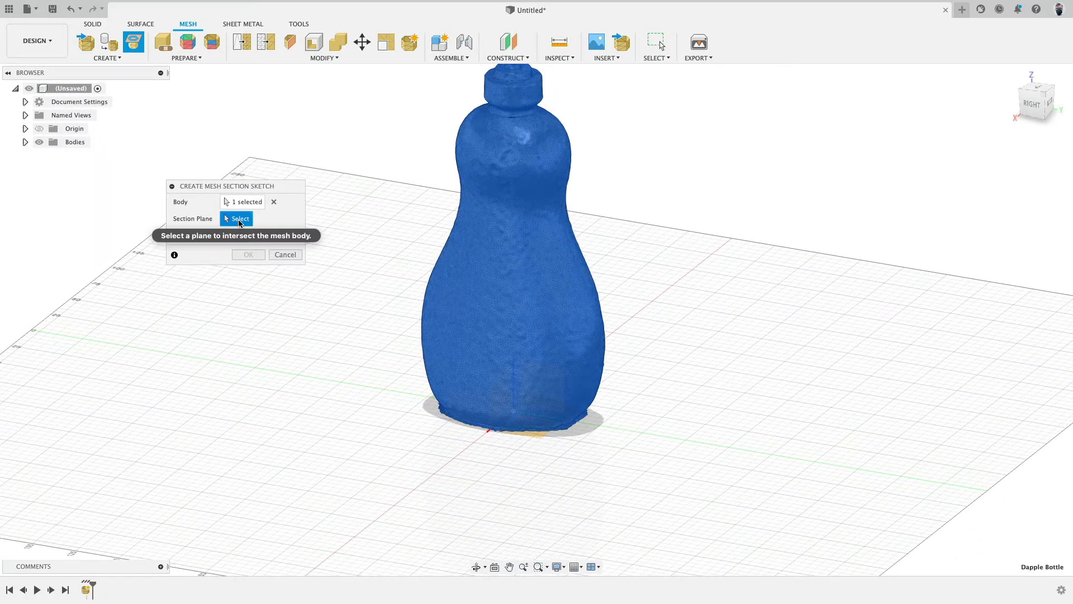
{"action": "middle_click_drag", "start_coordinate": [727, 342], "coordinate": [641, 349], "text": "shift"}
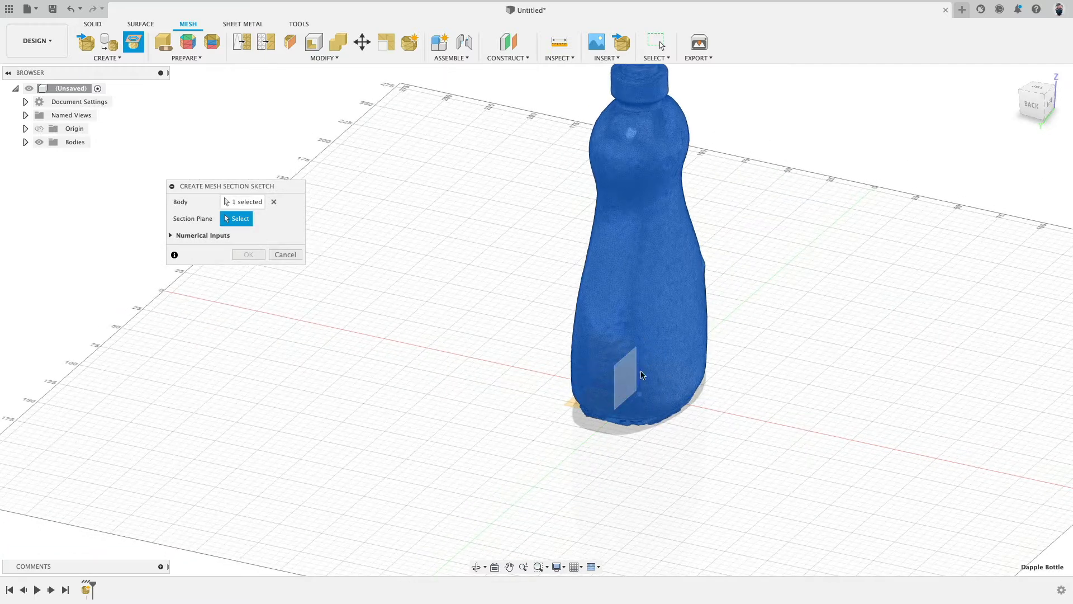
{"action": "left_click", "coordinate": [599, 362]}
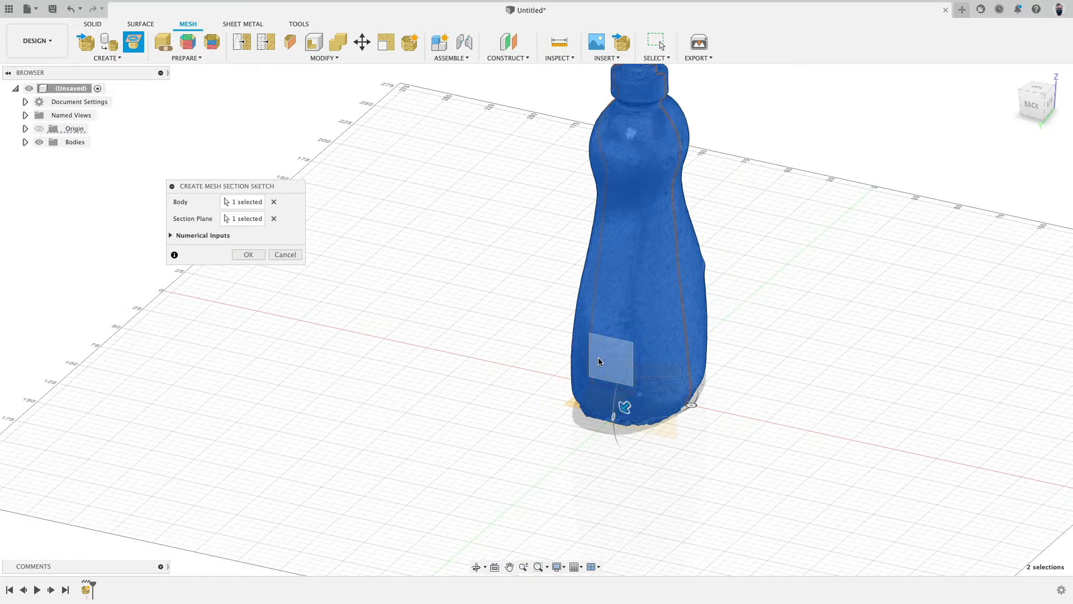
{"action": "middle_click_drag", "start_coordinate": [464, 325], "coordinate": [362, 377], "text": "shift"}
{"action": "left_click", "coordinate": [248, 255]}
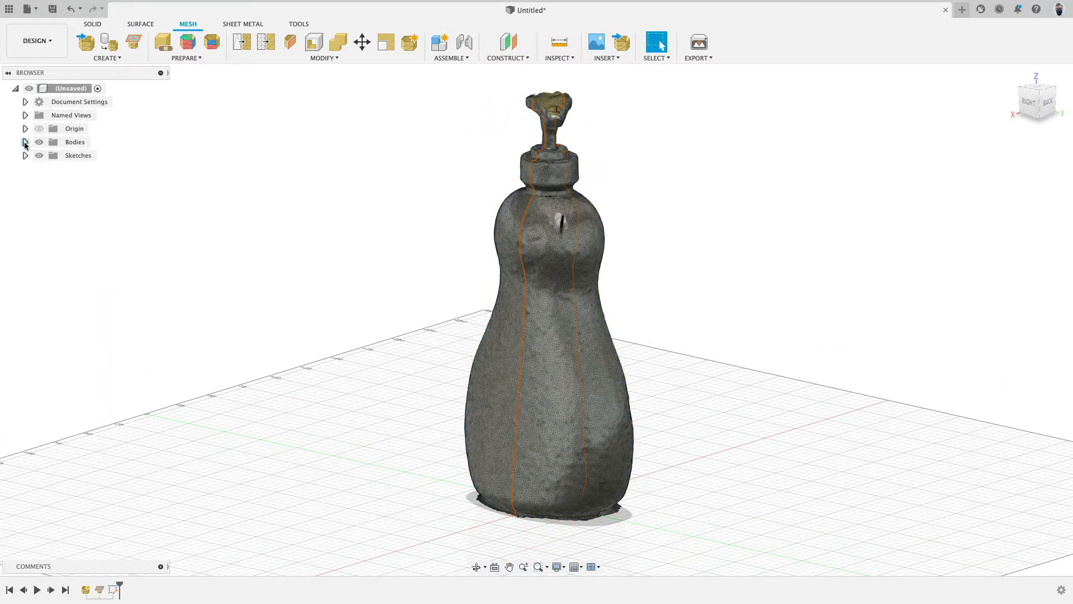
Step: Toggle the Dapple Bottle mesh's visibility to inspect the section curve on its own
{"action": "left_click", "coordinate": [25, 142]}
{"action": "left_click", "coordinate": [49, 156]}
{"action": "left_click", "coordinate": [49, 157]}
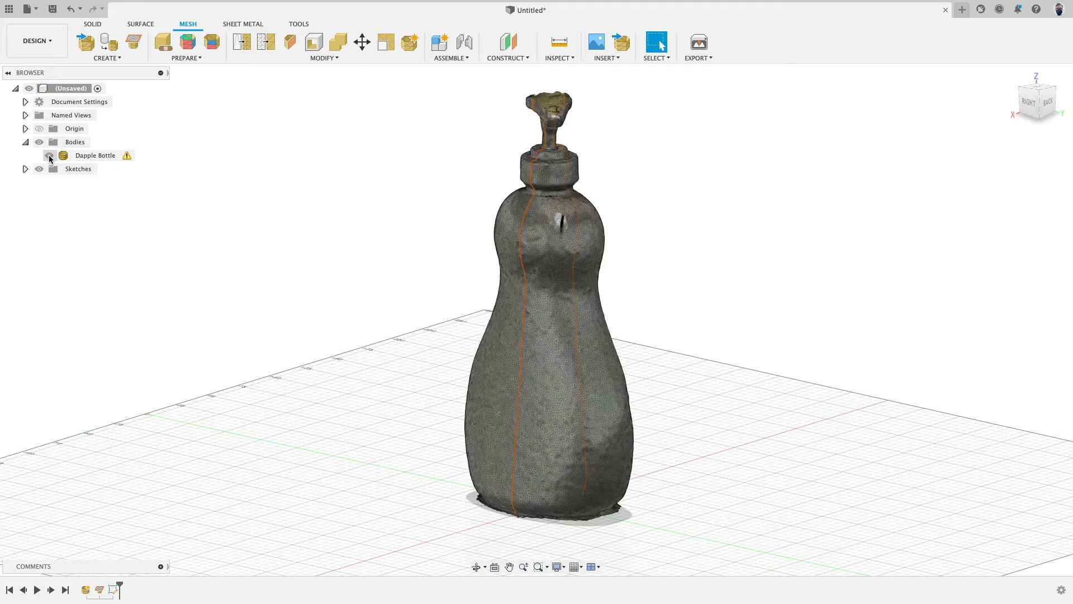
{"action": "left_click", "coordinate": [49, 156]}
{"action": "middle_click_drag", "start_coordinate": [288, 239], "coordinate": [250, 227], "text": "shift"}
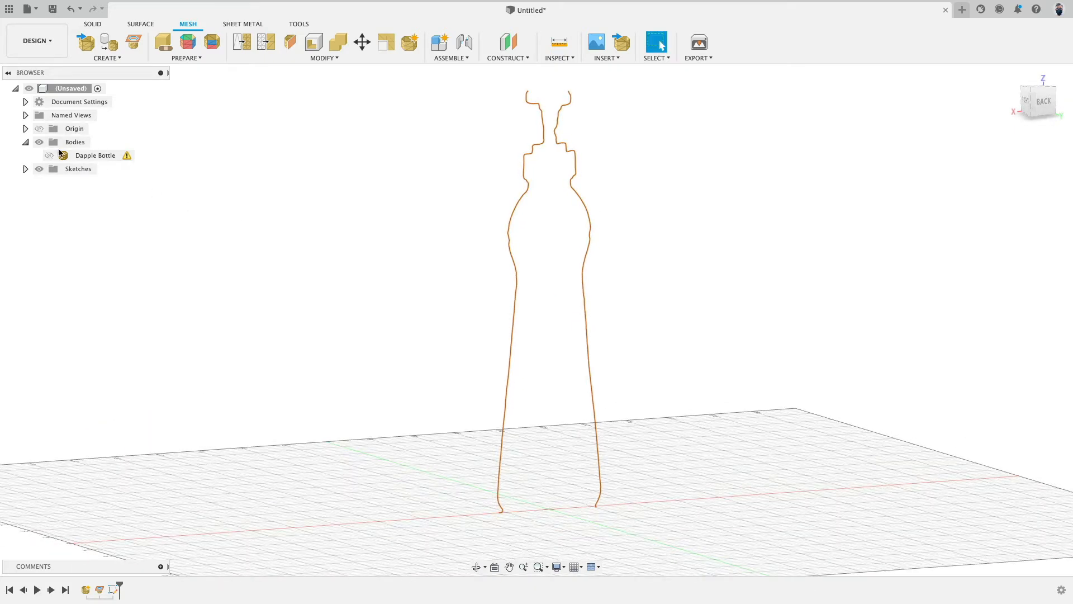
{"action": "left_click", "coordinate": [49, 156]}
Step: Create a second mesh section sketch of the bottle mesh on the other vertical plane
{"action": "left_click", "coordinate": [134, 43]}
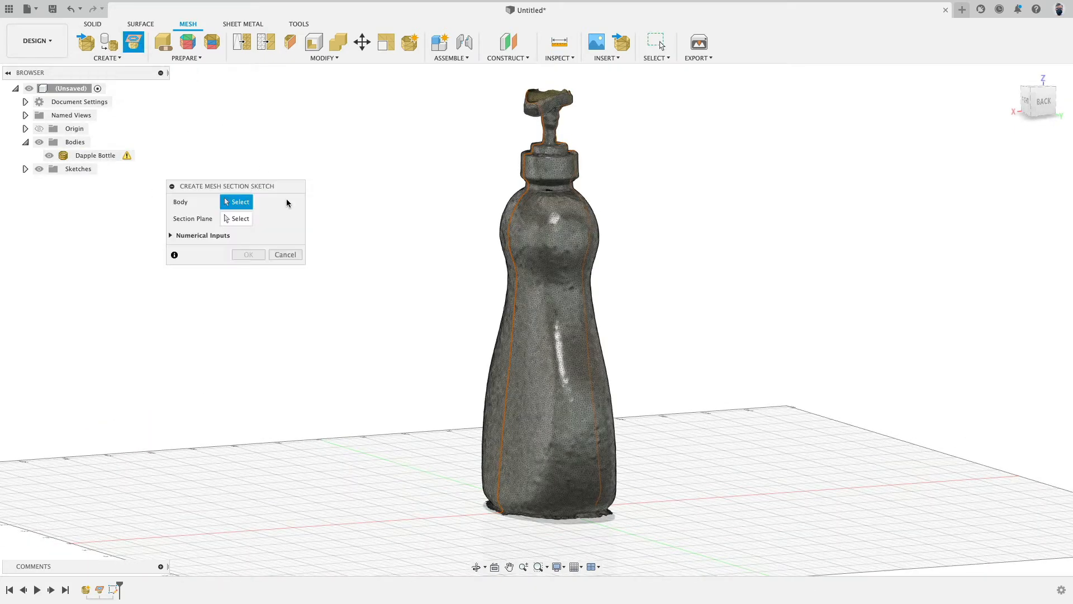
{"action": "left_click", "coordinate": [539, 238]}
{"action": "middle_click_drag", "start_coordinate": [277, 265], "coordinate": [455, 383], "text": "shift"}
{"action": "left_click", "coordinate": [567, 472]}
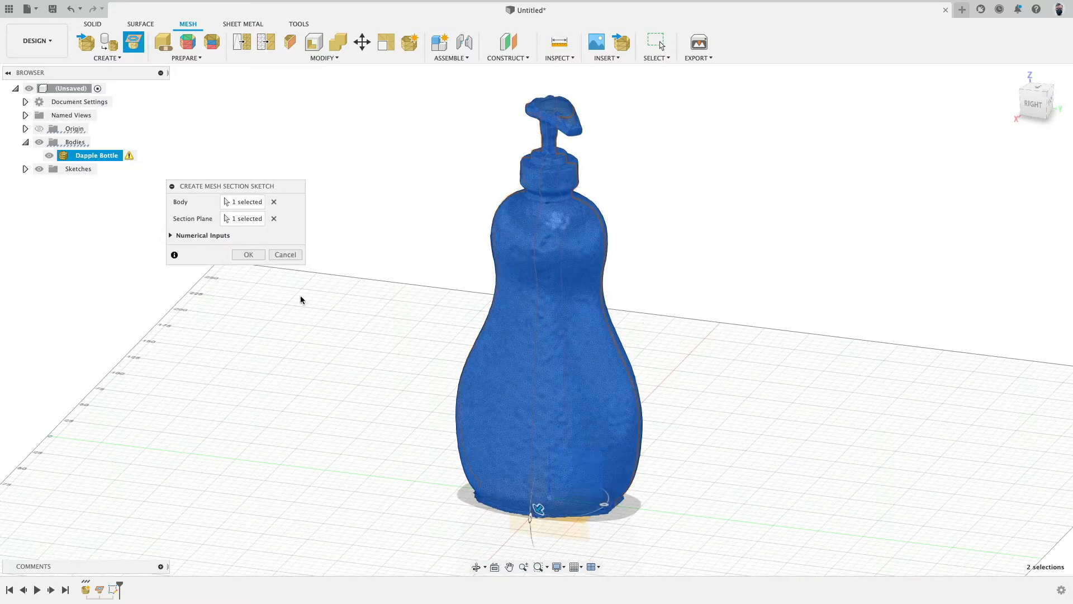
{"action": "left_click", "coordinate": [246, 255]}
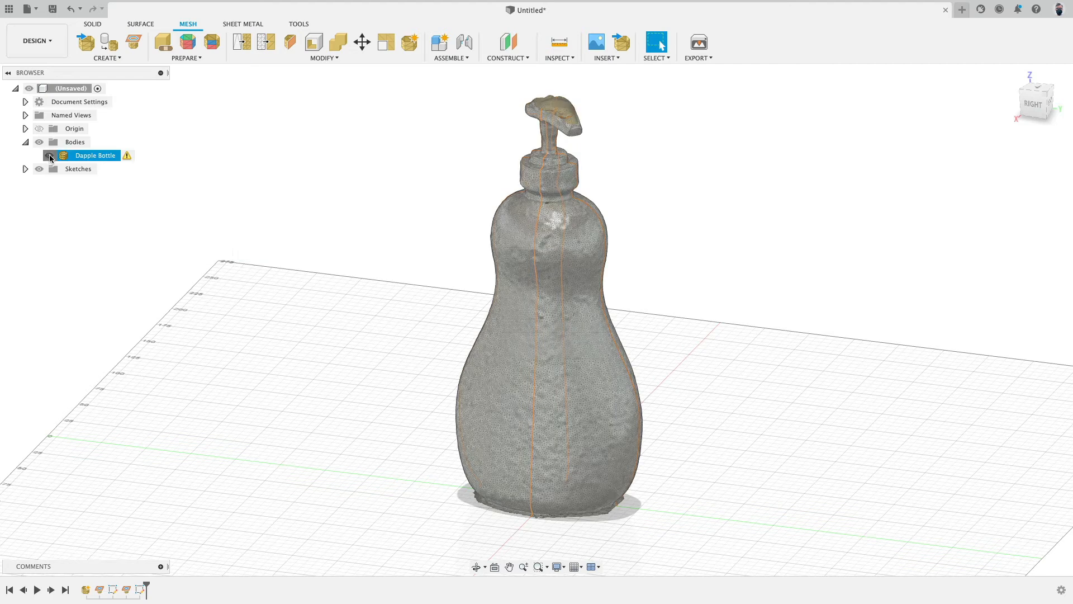
Step: Hide the bottle mesh, orbit to inspect the two vertical section curves, and show the mesh again
{"action": "left_click", "coordinate": [49, 156]}
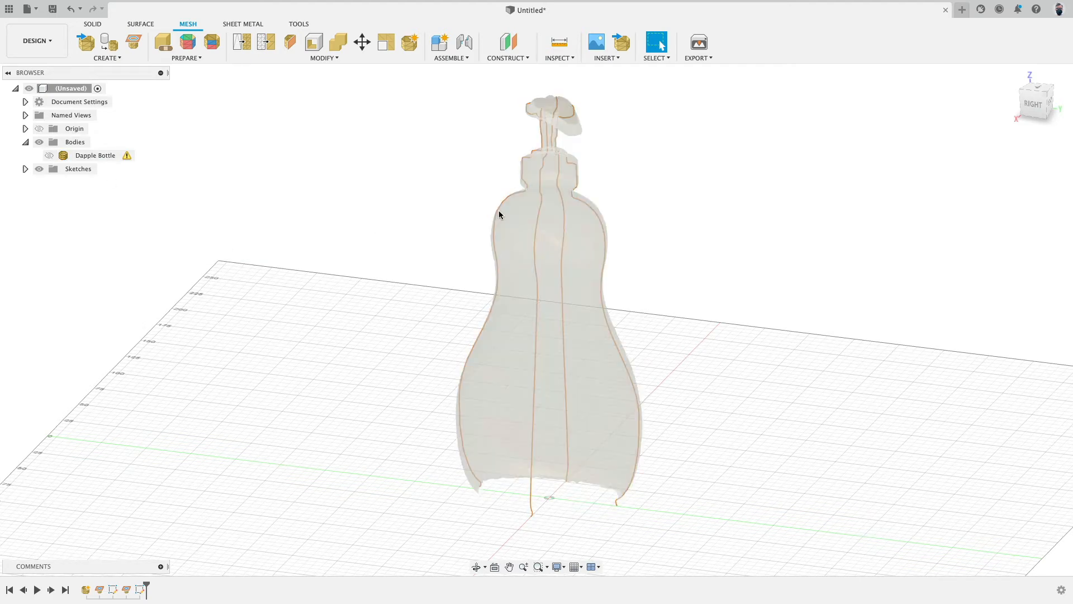
{"action": "middle_click_drag", "start_coordinate": [730, 277], "coordinate": [559, 268], "text": "shift"}
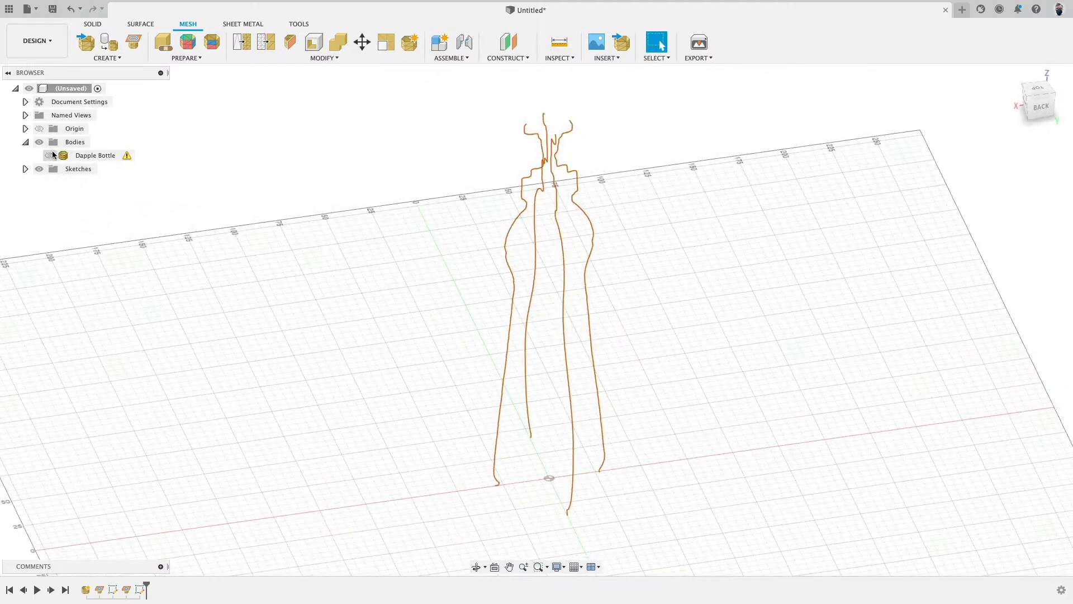
{"action": "left_click", "coordinate": [50, 156]}
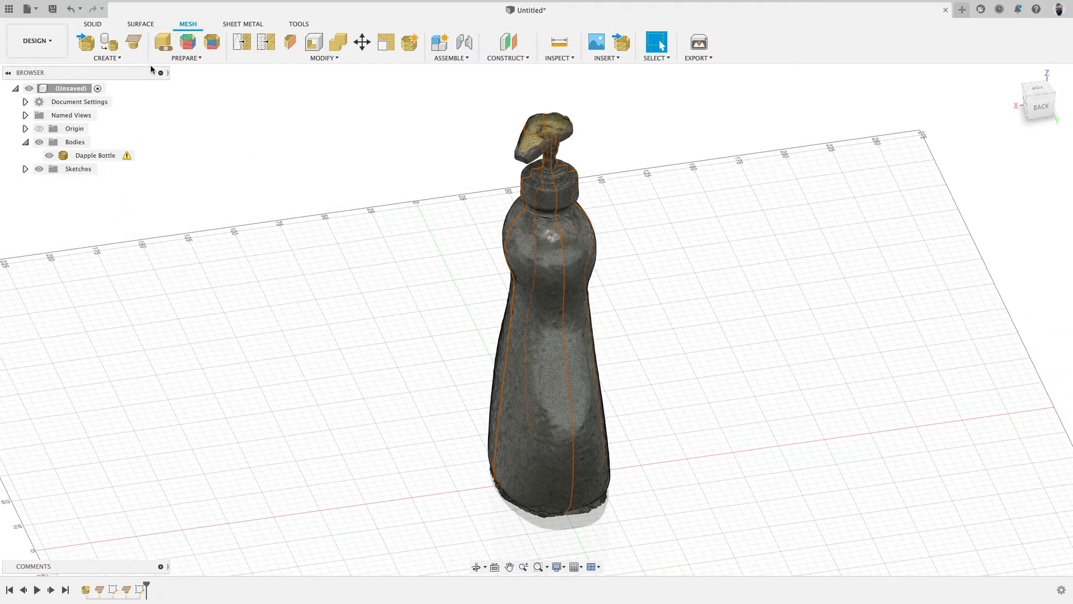
Step: Create a horizontal mesh section sketch of the bottle on the ground plane, offset slightly above the base, and repeat the command
{"action": "left_click", "coordinate": [133, 43]}
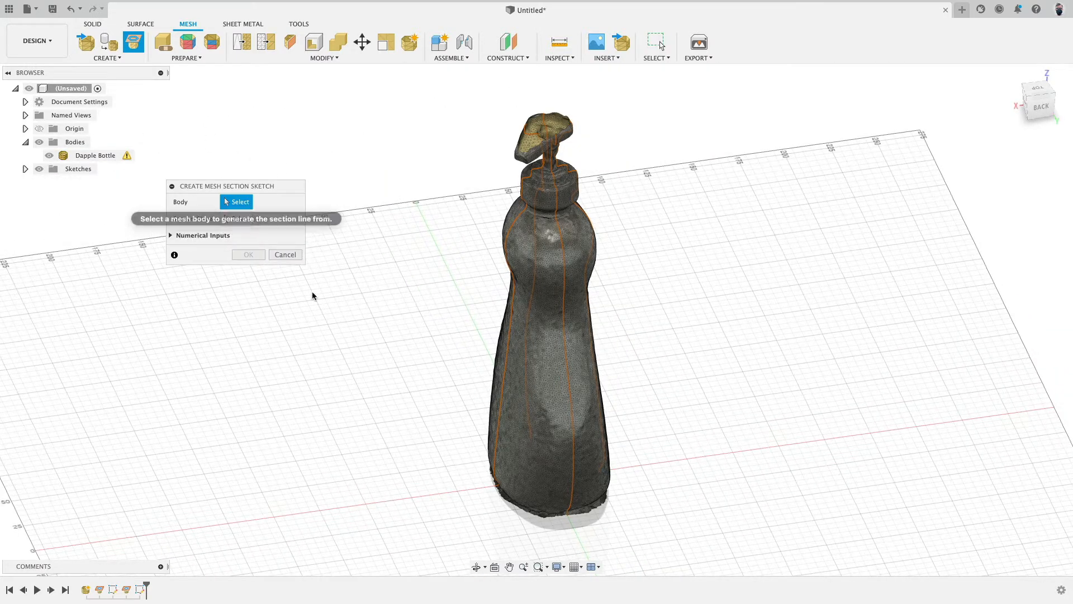
{"action": "left_click", "coordinate": [515, 407]}
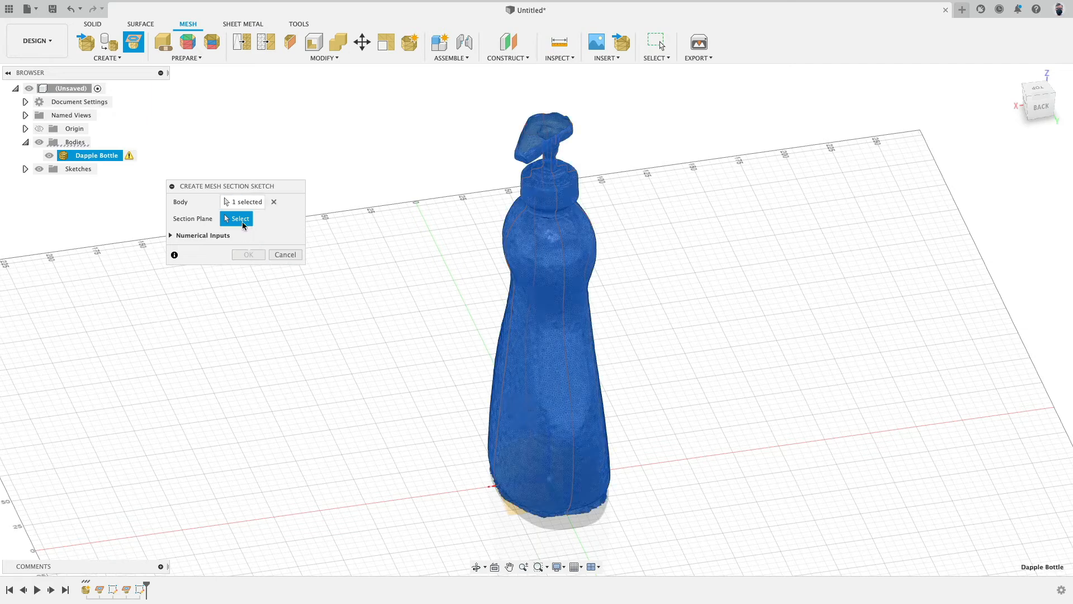
{"action": "left_click", "coordinate": [531, 513]}
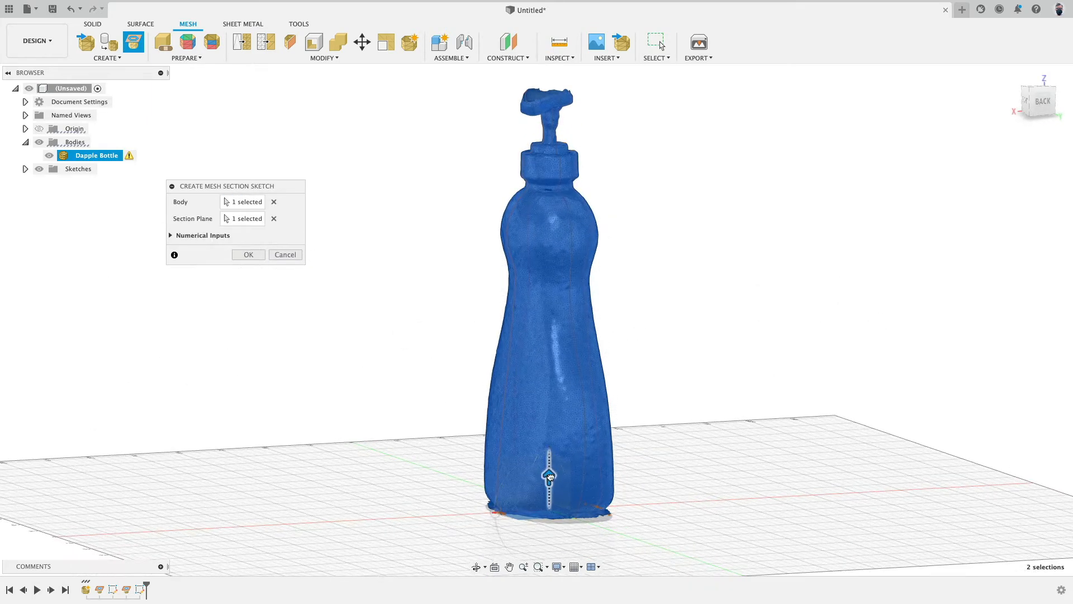
{"action": "left_click_drag", "start_coordinate": [550, 476], "coordinate": [551, 440]}
{"action": "right_click", "coordinate": [359, 334]}
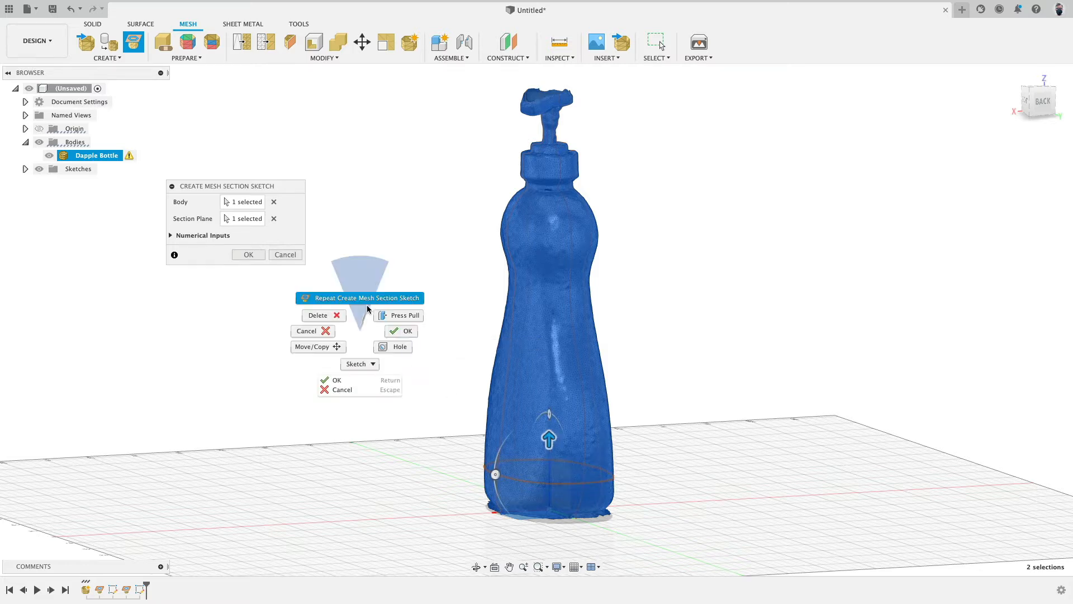
{"action": "left_click", "coordinate": [359, 298]}
Step: Create a second horizontal mesh section sketch offset up to the bottle's upper shoulder, and repeat the command
{"action": "left_click", "coordinate": [563, 500]}
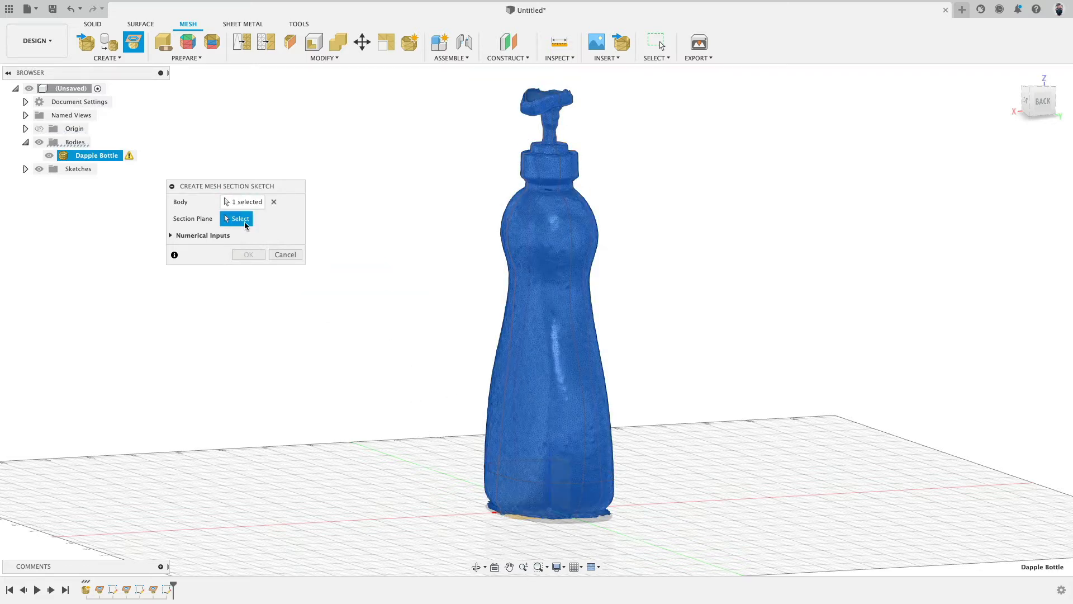
{"action": "left_click", "coordinate": [528, 519]}
{"action": "left_click_drag", "start_coordinate": [550, 487], "coordinate": [612, 255]}
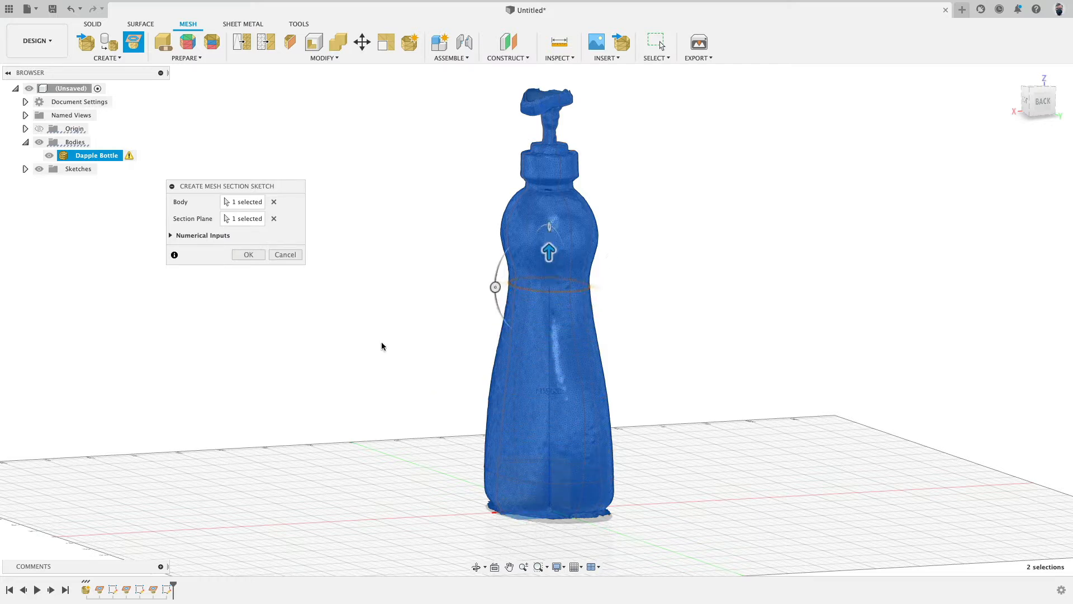
{"action": "right_click", "coordinate": [381, 341]}
{"action": "left_click", "coordinate": [386, 311]}
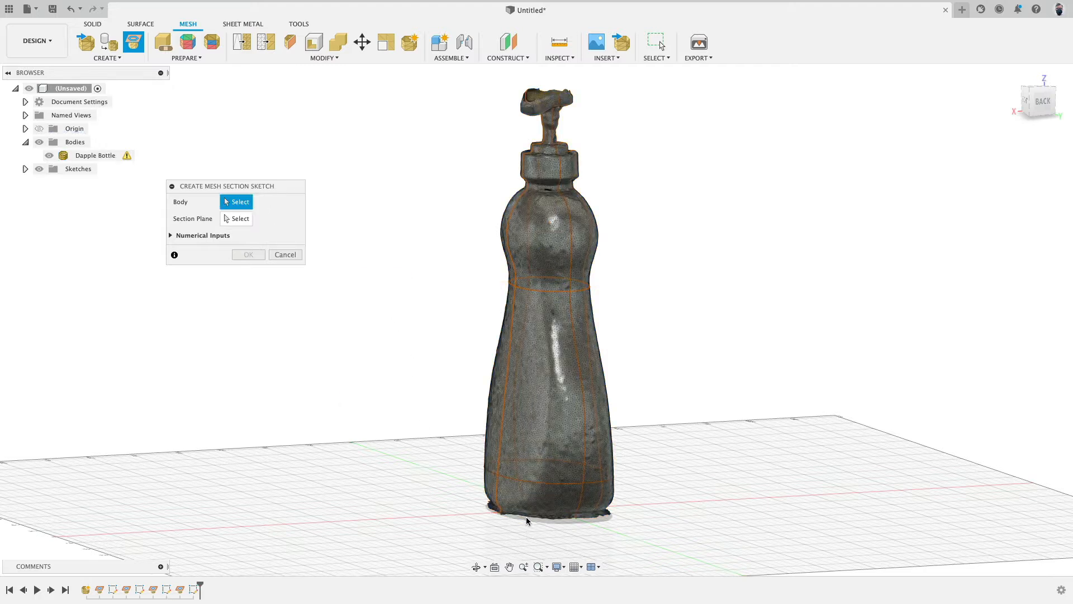
Step: Create a third horizontal mesh section sketch offset up to the top of the body just below the neck
{"action": "left_click", "coordinate": [95, 155]}
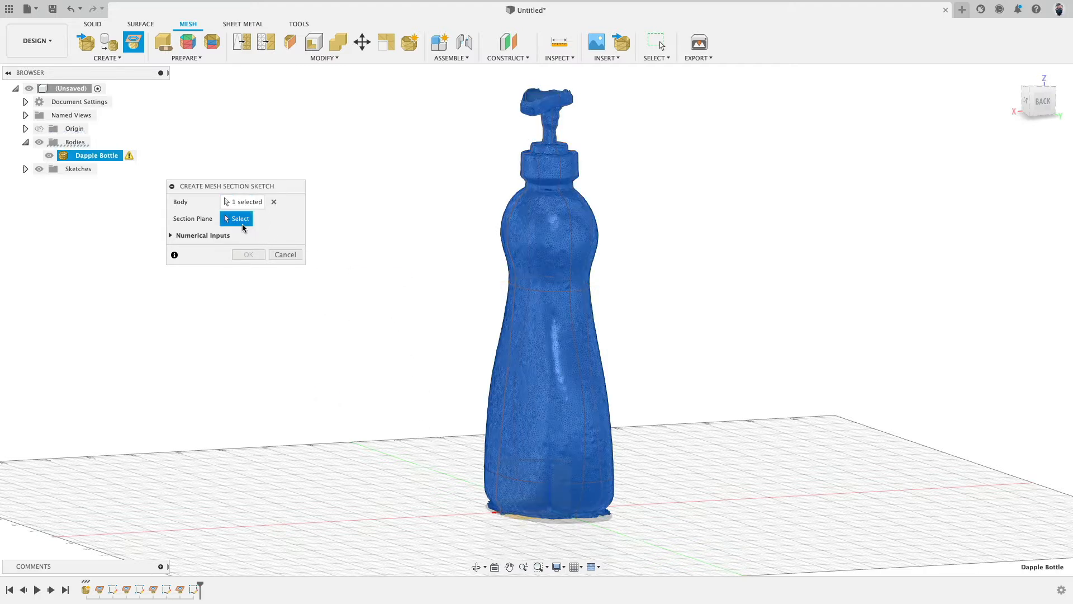
{"action": "left_click", "coordinate": [529, 517]}
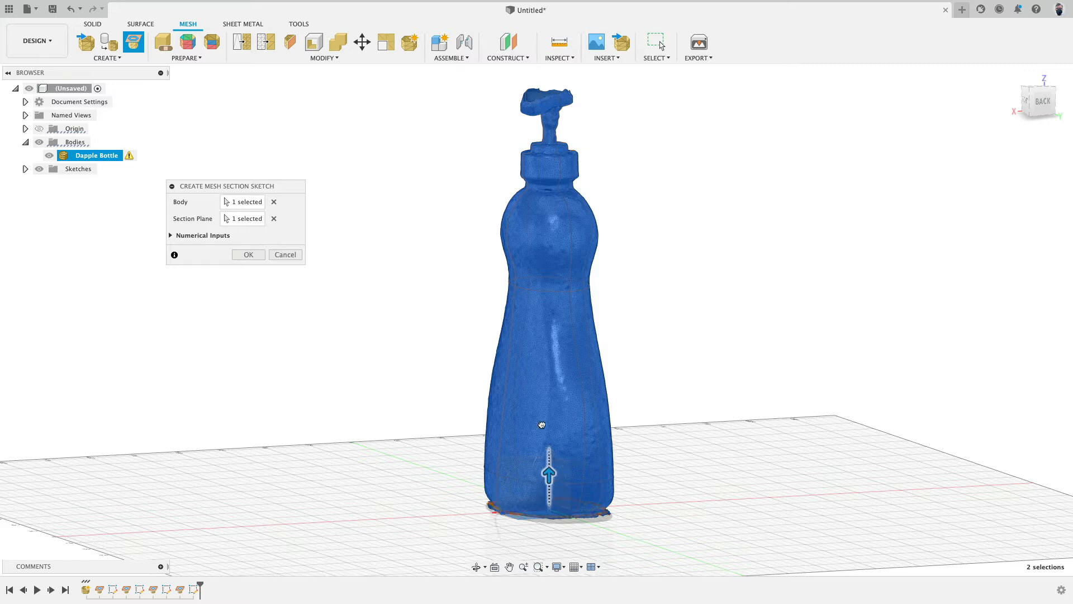
{"action": "left_click_drag", "start_coordinate": [542, 425], "coordinate": [603, 199]}
{"action": "middle_click_drag", "start_coordinate": [690, 242], "coordinate": [728, 231], "text": "shift"}
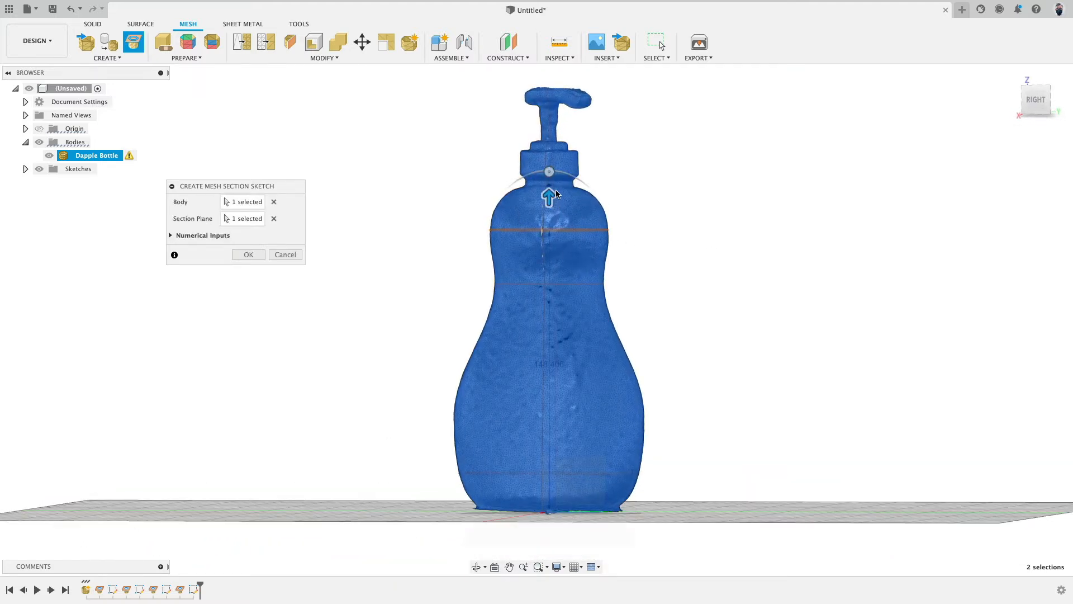
{"action": "middle_click_drag", "start_coordinate": [711, 256], "coordinate": [669, 271], "text": "shift"}
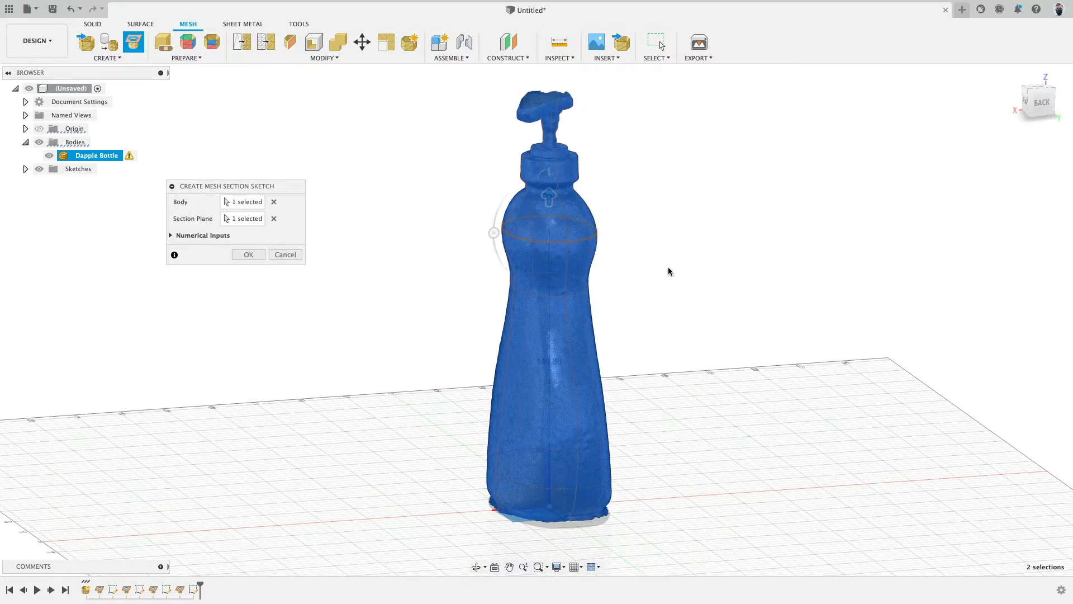
{"action": "right_click", "coordinate": [395, 374]}
{"action": "left_click", "coordinate": [396, 343]}
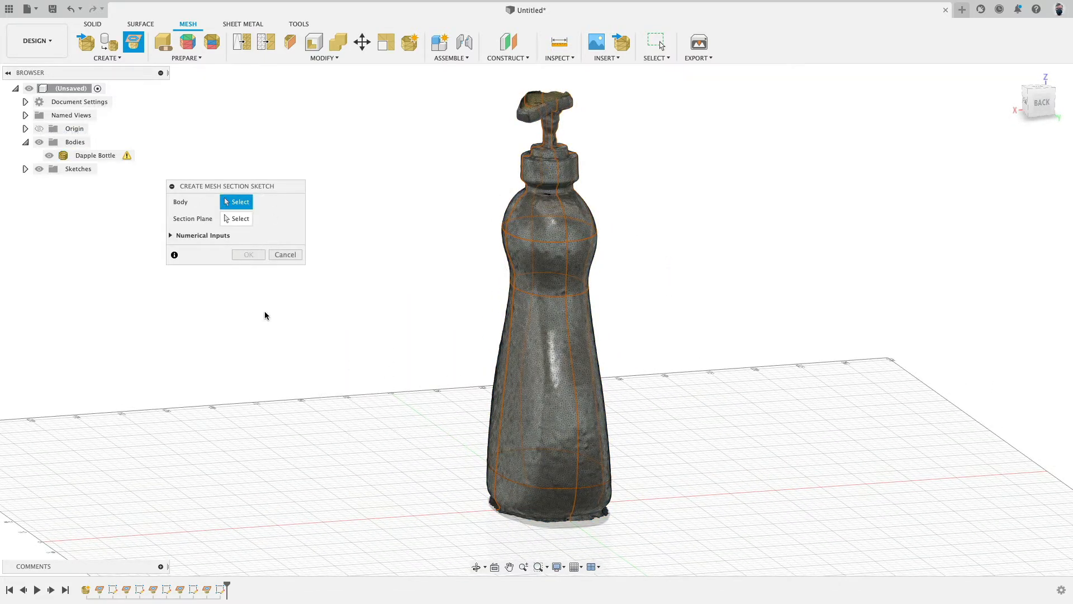
Step: Create a fourth horizontal mesh section sketch offset to the bottle's waist and confirm it
{"action": "left_click", "coordinate": [524, 373]}
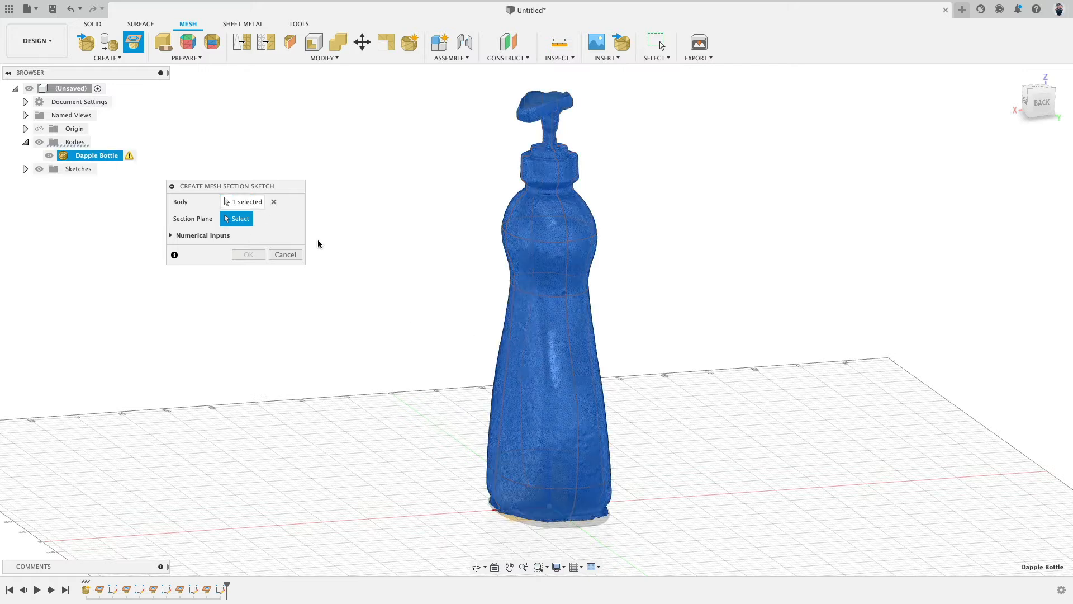
{"action": "left_click", "coordinate": [514, 519]}
{"action": "left_click_drag", "start_coordinate": [549, 476], "coordinate": [606, 306]}
{"action": "left_click", "coordinate": [249, 254]}
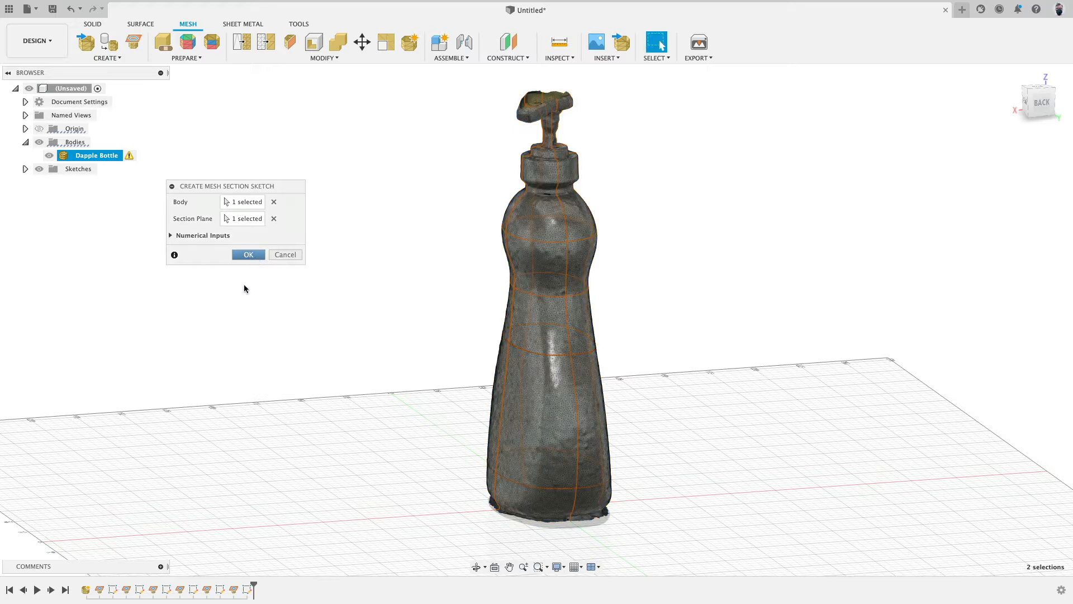
Step: Hide the mesh and view the section curves from the top and in orbit to check their shapes
{"action": "left_click", "coordinate": [50, 157]}
{"action": "middle_click_drag", "start_coordinate": [333, 241], "coordinate": [402, 318], "text": "shift"}
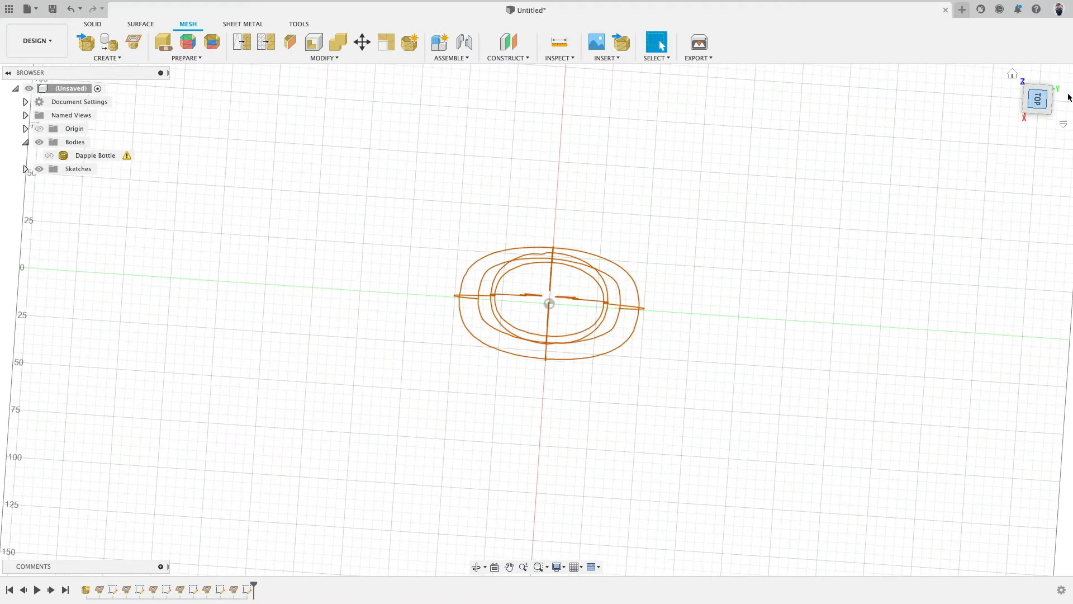
{"action": "left_click", "coordinate": [1038, 99]}
{"action": "scroll", "coordinate": [657, 238], "scroll_direction": "up", "scroll_amount": 3}
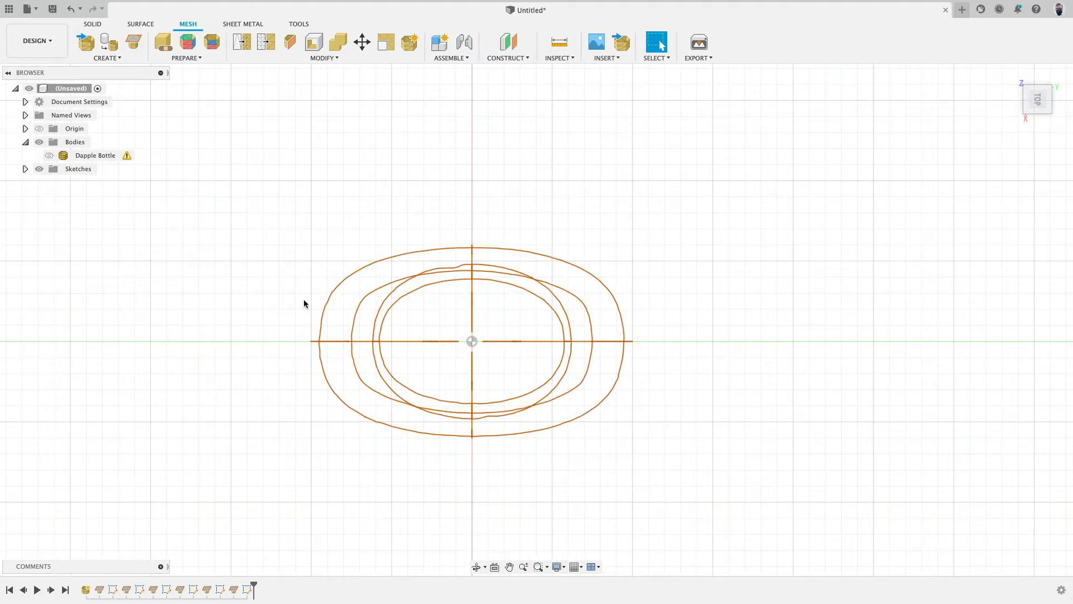
{"action": "middle_click_drag", "start_coordinate": [688, 460], "coordinate": [699, 414], "text": "shift"}
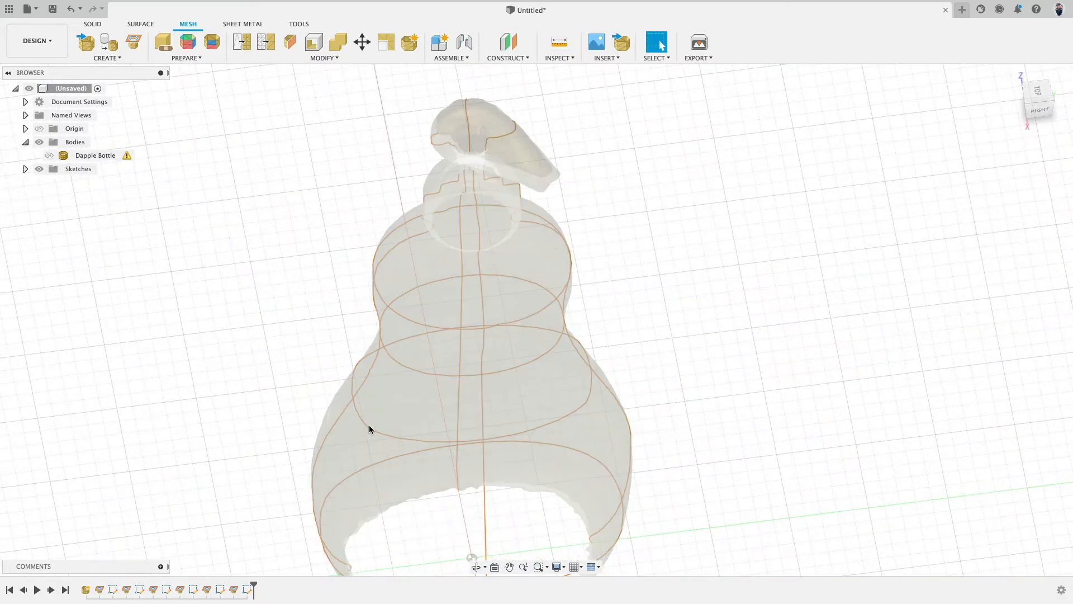
{"action": "middle_click_drag", "start_coordinate": [255, 272], "coordinate": [264, 199]}
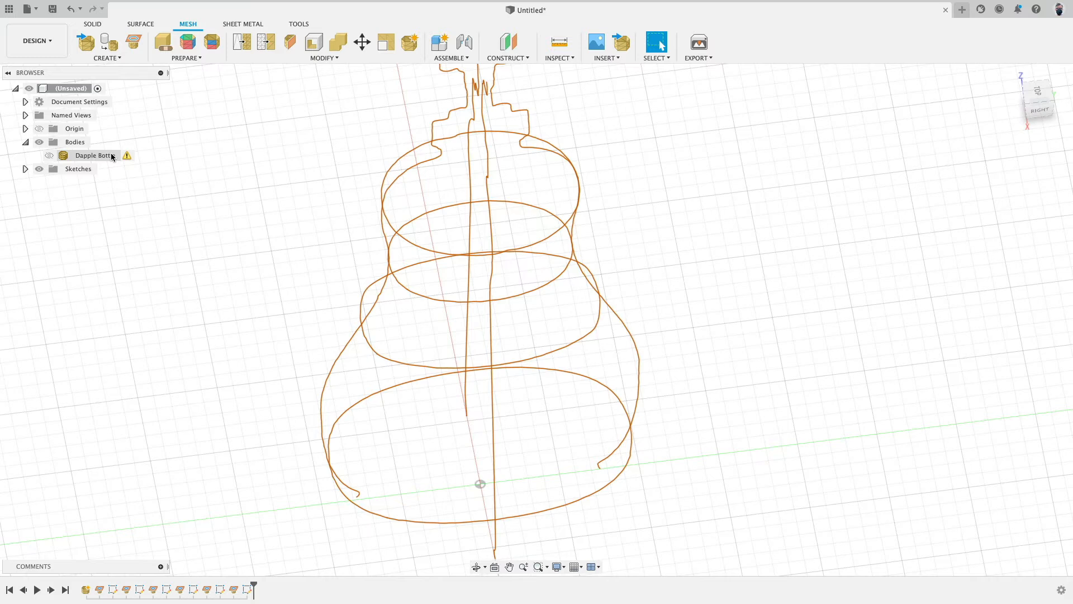
Step: Expand the sketches folder and toggle each section sketch's visibility to identify which curve it holds
{"action": "left_click", "coordinate": [25, 168]}
{"action": "left_click", "coordinate": [78, 238]}
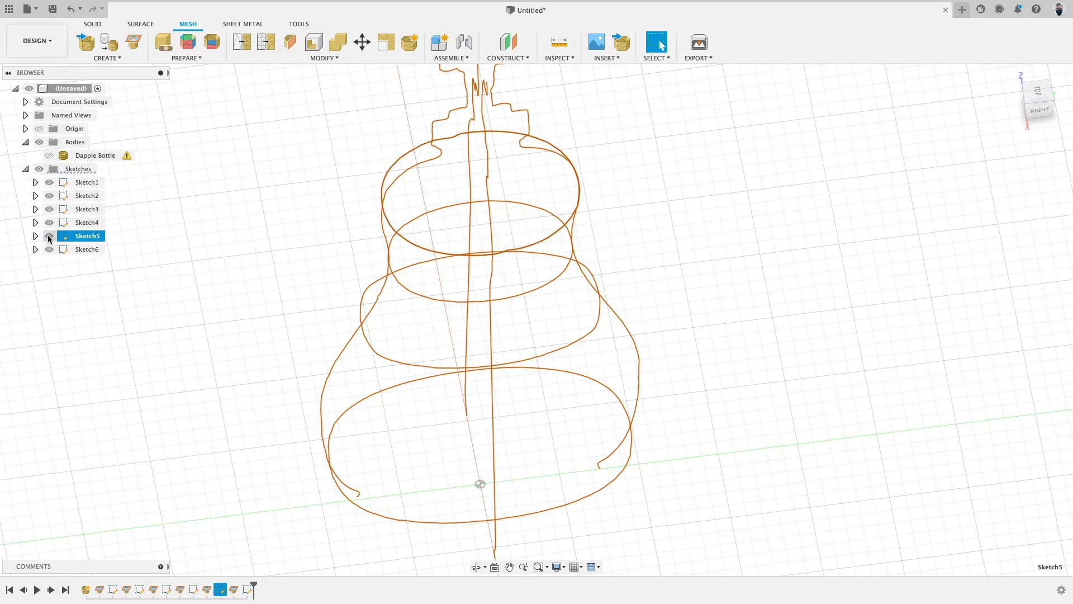
{"action": "left_click", "coordinate": [50, 223]}
{"action": "left_click", "coordinate": [49, 223]}
{"action": "left_click", "coordinate": [49, 209]}
{"action": "left_click", "coordinate": [49, 209]}
{"action": "left_click", "coordinate": [49, 196], "text": "super"}
{"action": "left_click", "coordinate": [50, 196]}
{"action": "left_click", "coordinate": [49, 195]}
{"action": "left_click", "coordinate": [50, 249]}
{"action": "left_click", "coordinate": [49, 250]}
{"action": "left_click", "coordinate": [87, 250]}
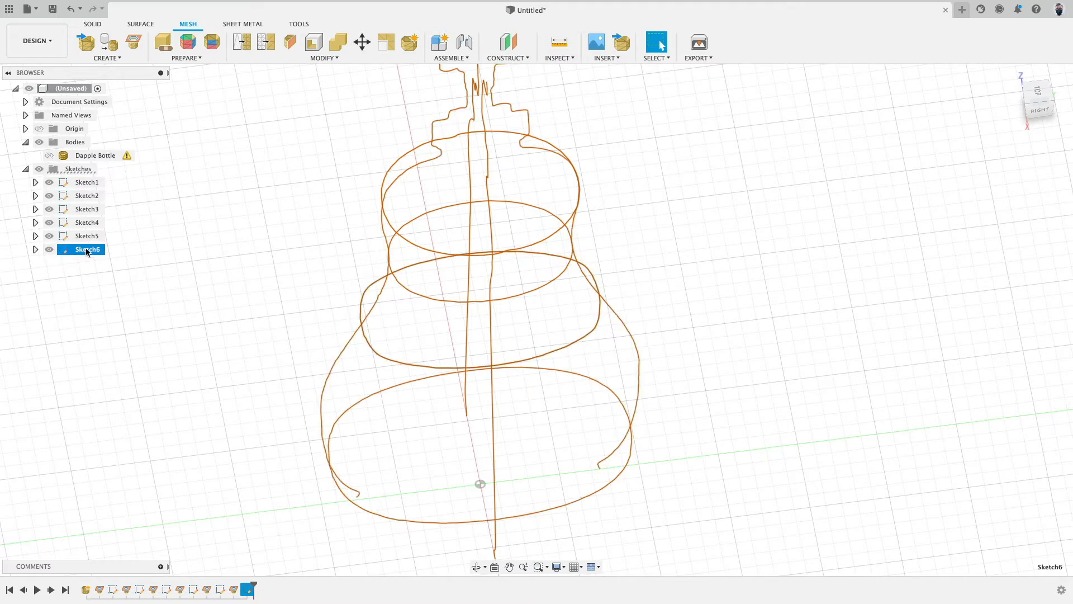
{"action": "double_click", "coordinate": [361, 303]}
Step: Orbit around and view from the top to examine the full set of section curves
{"action": "mouse_move", "coordinate": [595, 328]}
{"action": "middle_mouse_down", "text": "shift"}
{"action": "mouse_move", "coordinate": [777, 369]}
{"action": "mouse_move", "coordinate": [709, 369]}
{"action": "mouse_move", "coordinate": [592, 424]}
{"action": "middle_mouse_up", "text": "shift"}
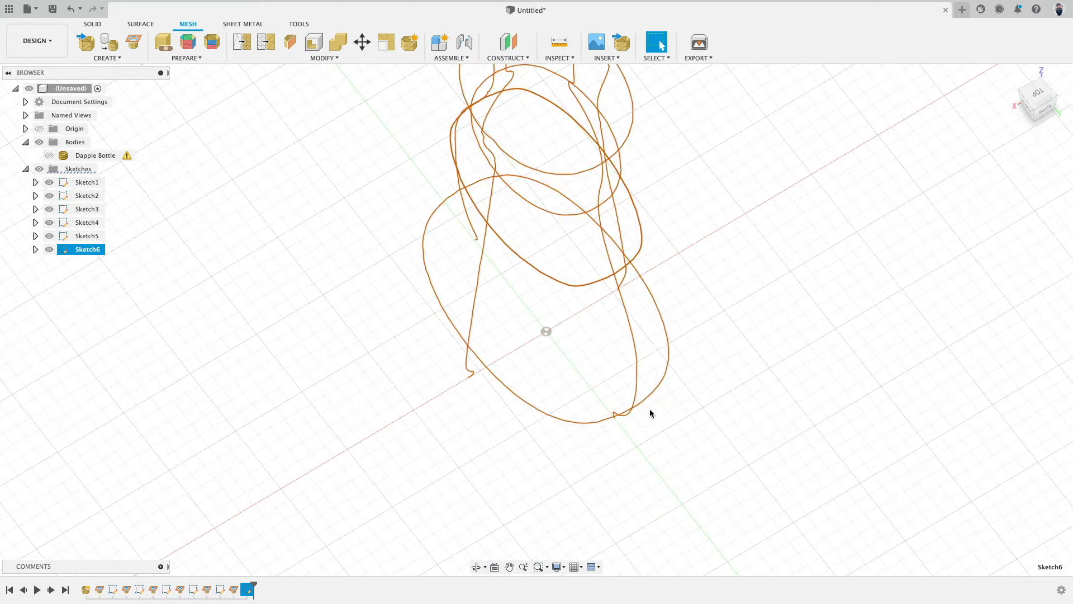
{"action": "mouse_move", "coordinate": [664, 405]}
{"action": "middle_mouse_down", "text": "shift"}
{"action": "mouse_move", "coordinate": [762, 357]}
{"action": "mouse_move", "coordinate": [772, 293]}
{"action": "mouse_move", "coordinate": [786, 302]}
{"action": "middle_mouse_up", "text": "shift"}
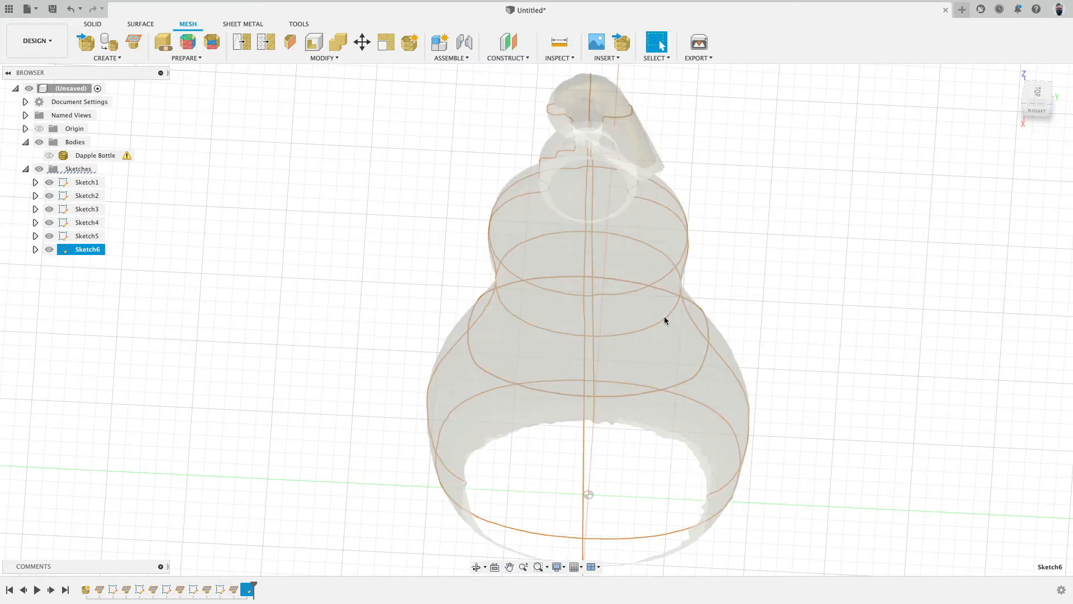
{"action": "mouse_move", "coordinate": [677, 260]}
{"action": "middle_mouse_down", "text": "shift"}
{"action": "mouse_move", "coordinate": [762, 211]}
{"action": "mouse_move", "coordinate": [762, 240]}
{"action": "middle_mouse_up", "text": "shift"}
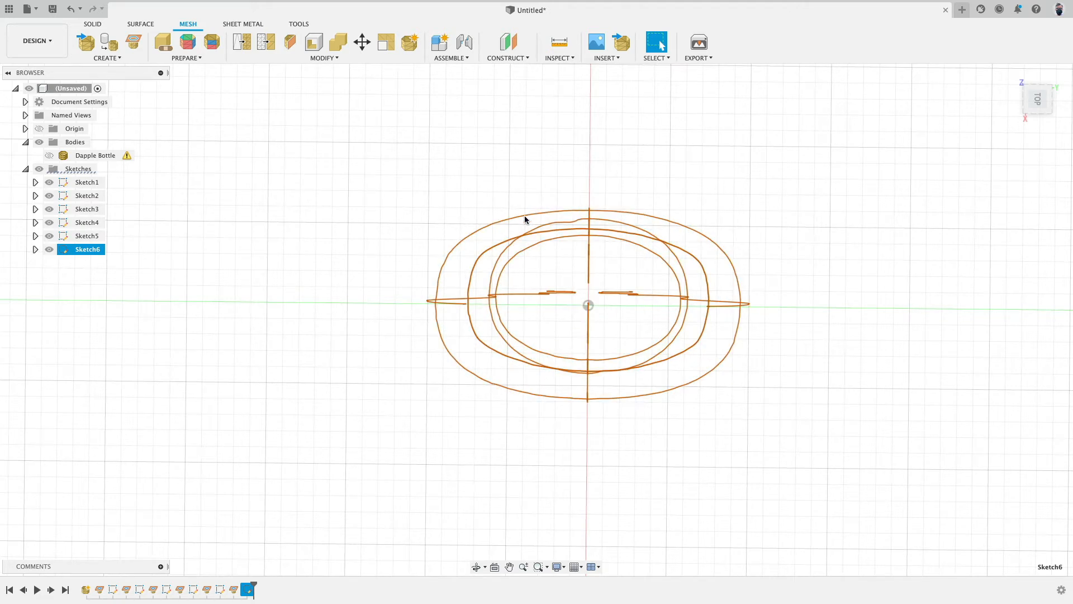
{"action": "left_click", "coordinate": [1042, 103]}
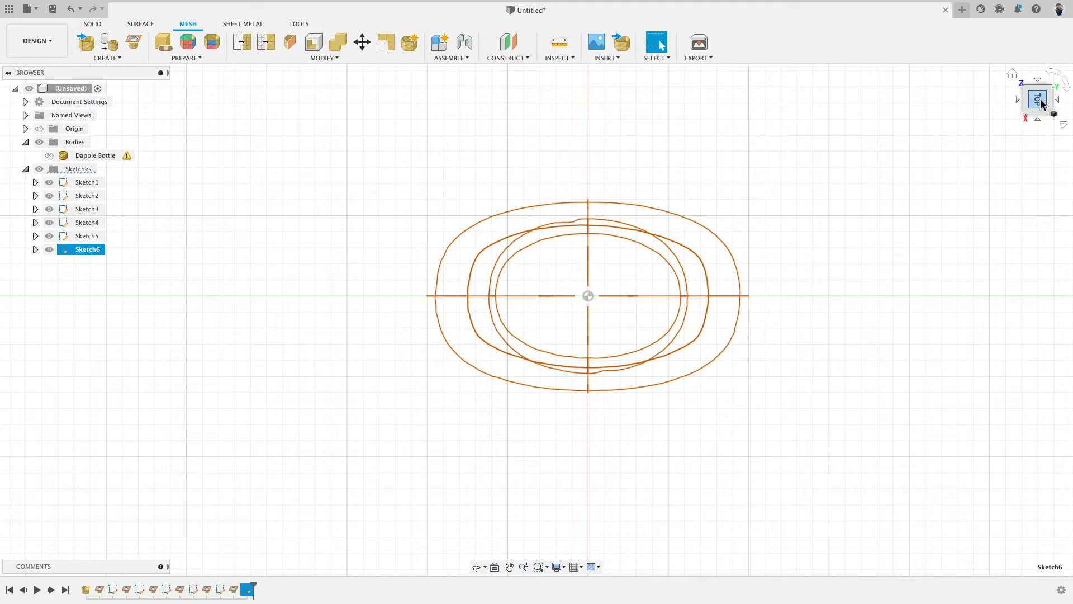
{"action": "mouse_move", "coordinate": [944, 287]}
{"action": "middle_mouse_down", "text": "shift"}
{"action": "mouse_move", "coordinate": [850, 309]}
{"action": "mouse_move", "coordinate": [810, 278]}
{"action": "mouse_move", "coordinate": [829, 289]}
{"action": "middle_mouse_up", "text": "shift"}
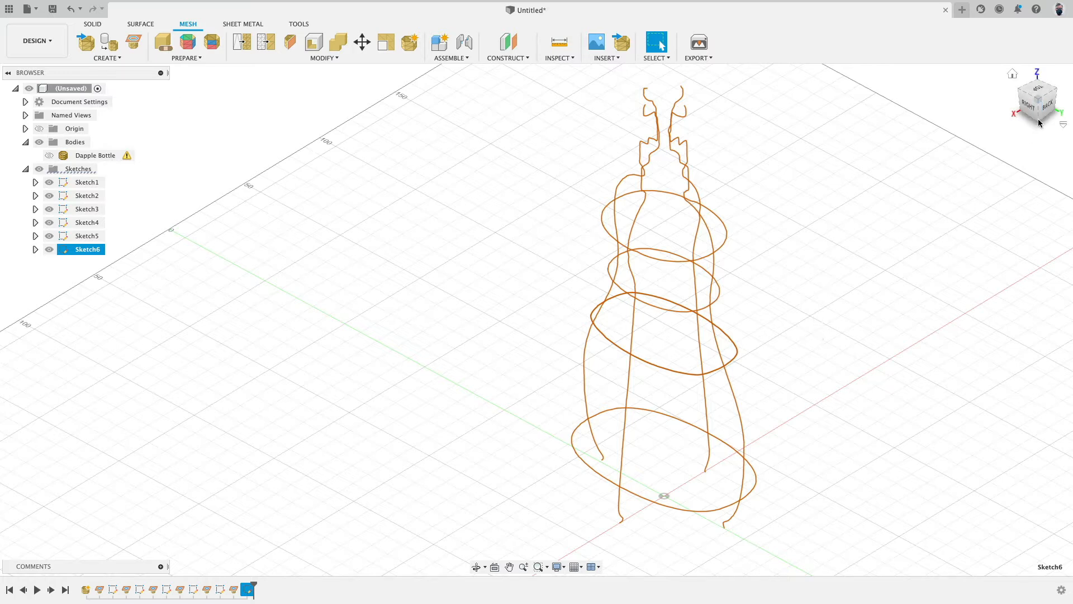
{"action": "mouse_move", "coordinate": [913, 211]}
{"action": "middle_mouse_down", "text": "shift"}
{"action": "mouse_move", "coordinate": [849, 369]}
{"action": "mouse_move", "coordinate": [762, 321]}
{"action": "mouse_move", "coordinate": [782, 322]}
{"action": "mouse_move", "coordinate": [786, 264]}
{"action": "mouse_move", "coordinate": [776, 292]}
{"action": "middle_mouse_up", "text": "shift"}
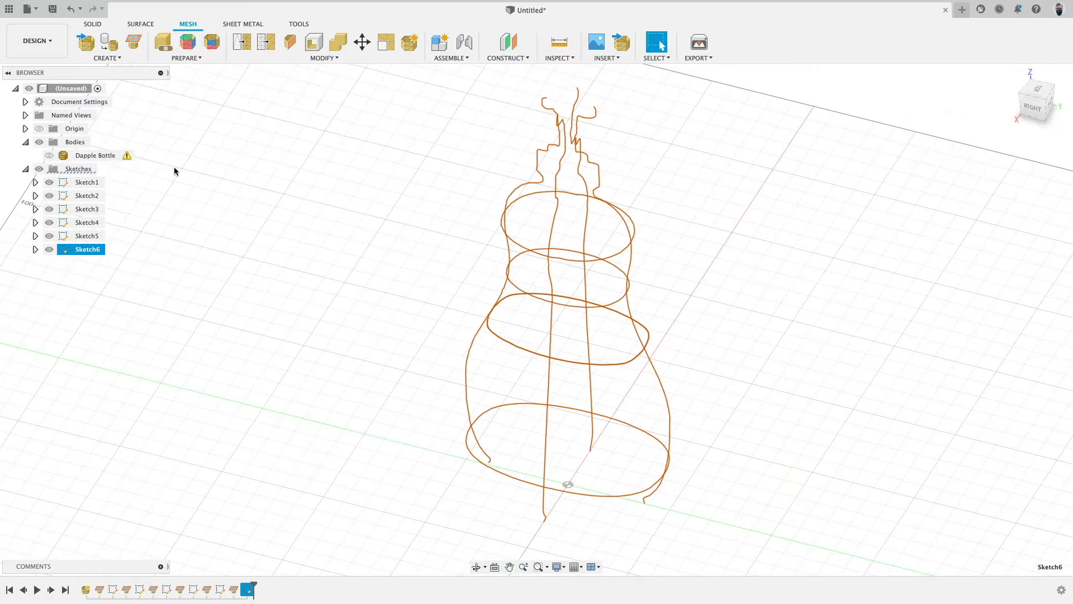
Step: Show the mesh, switch to the Surface tools, set front and right views, and hide the mesh again
{"action": "left_click", "coordinate": [49, 156]}
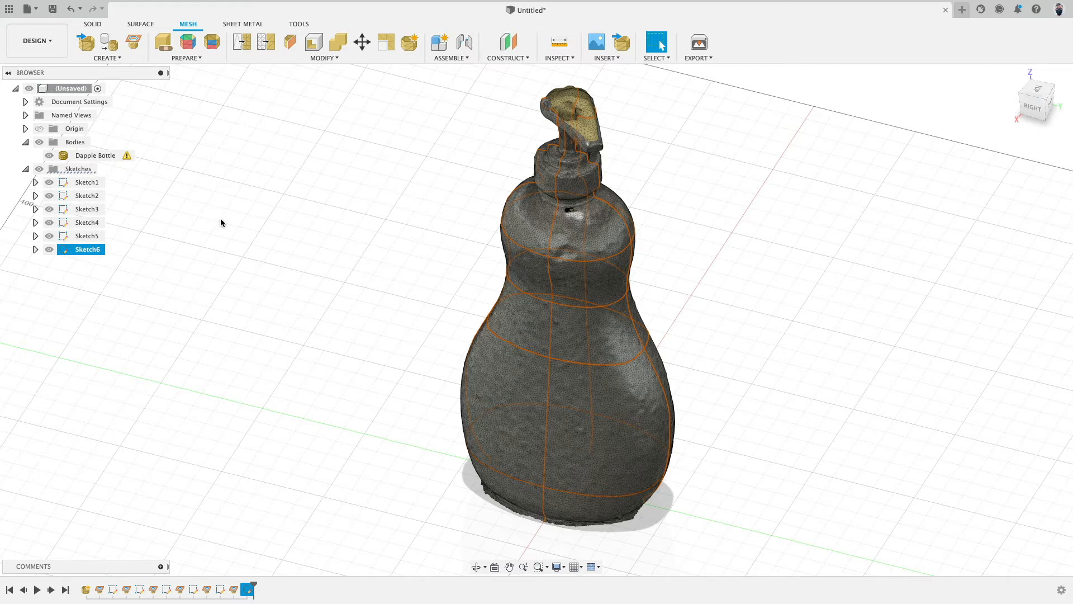
{"action": "middle_click_drag", "start_coordinate": [572, 298], "coordinate": [760, 287], "text": "shift"}
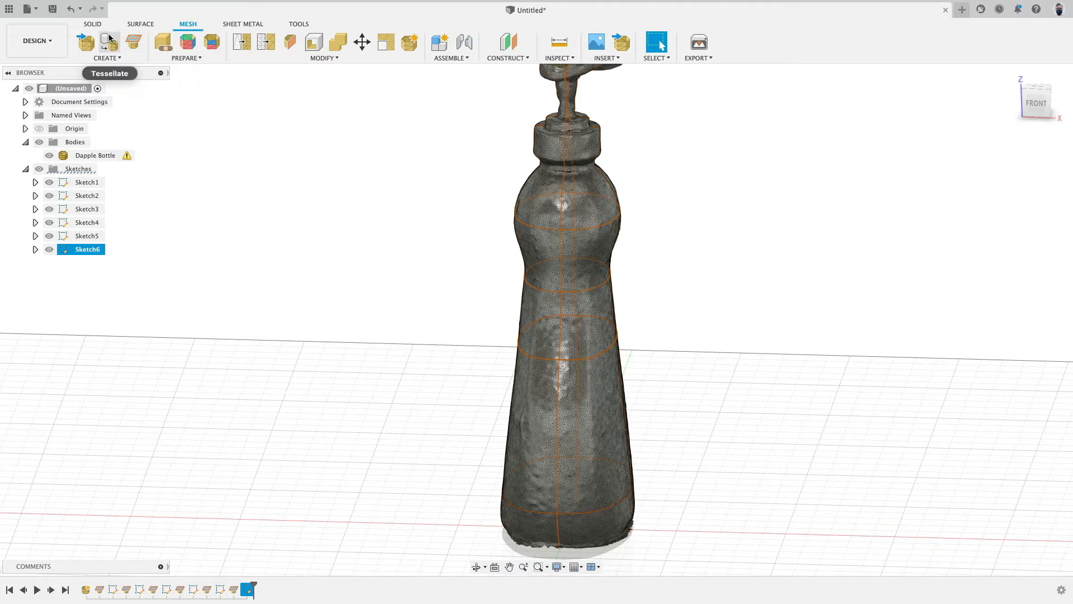
{"action": "left_click", "coordinate": [140, 25]}
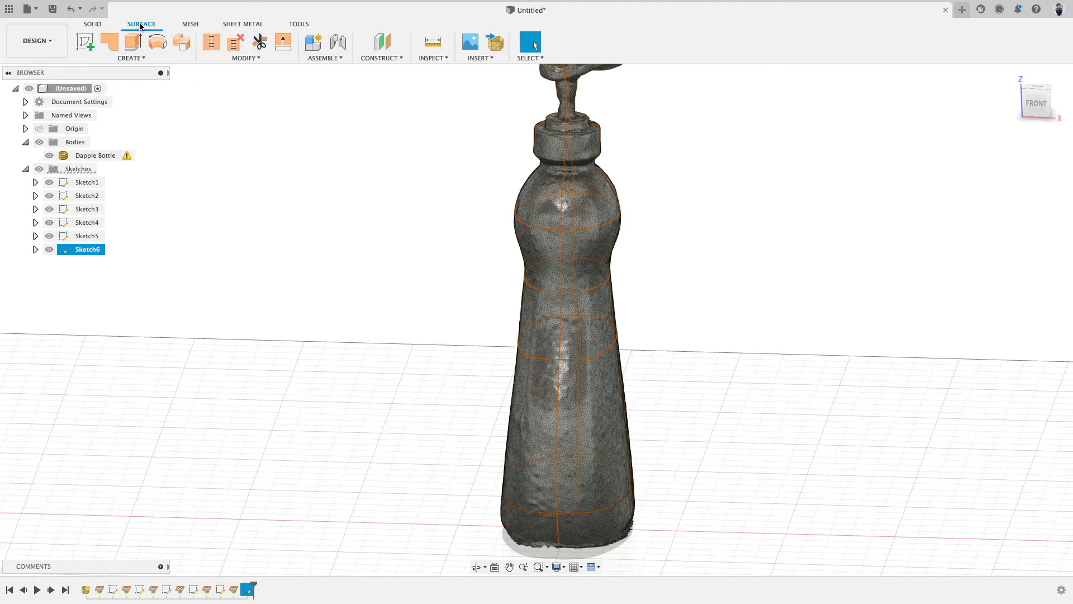
{"action": "left_click", "coordinate": [1037, 103]}
{"action": "scroll", "coordinate": [750, 234], "scroll_direction": "down", "scroll_amount": 2}
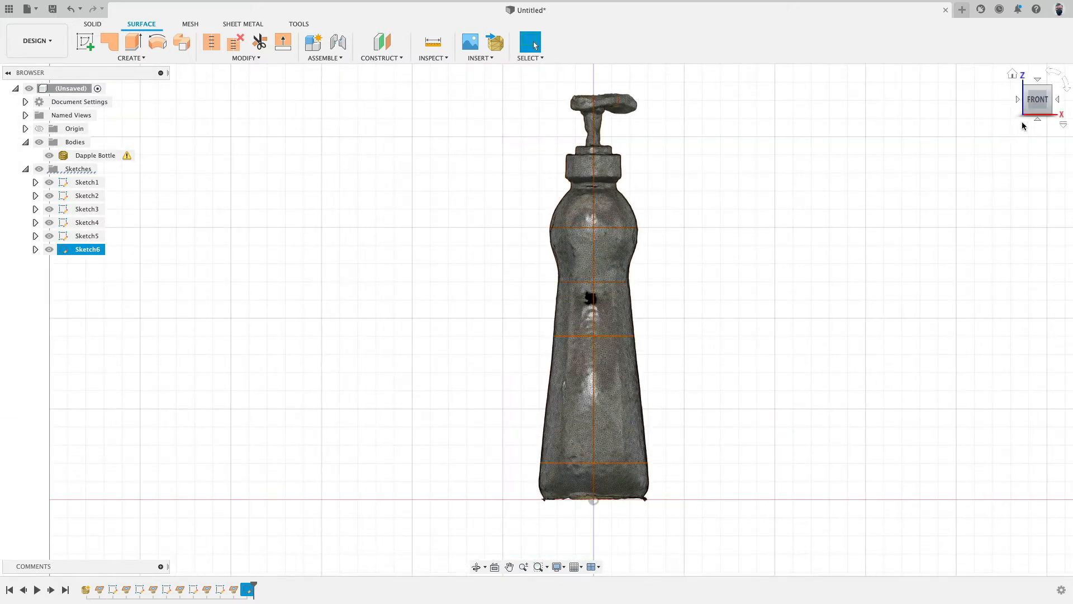
{"action": "left_click", "coordinate": [1061, 101]}
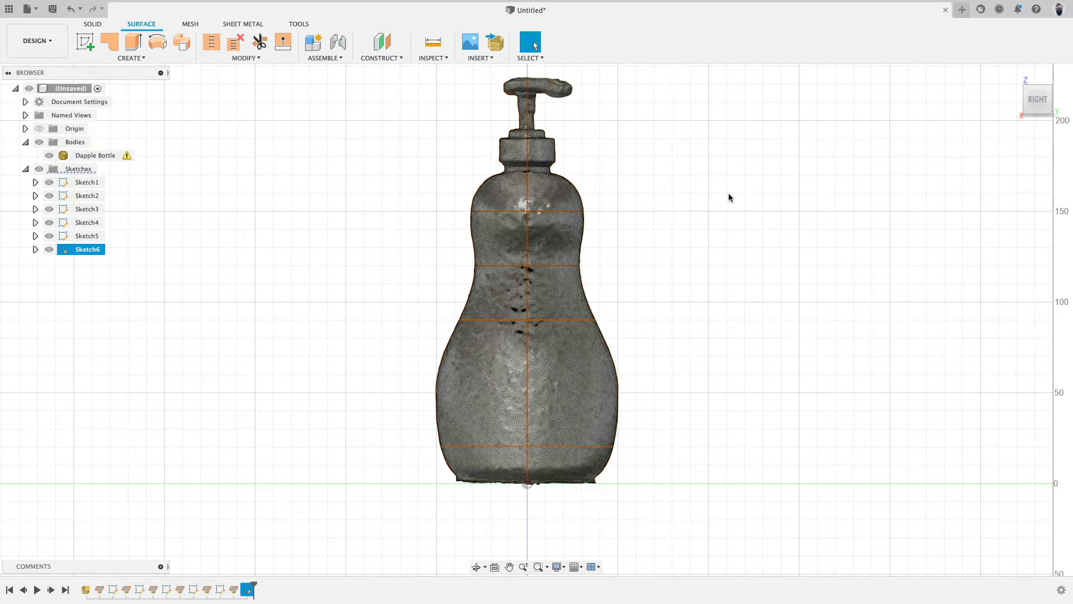
{"action": "left_click", "coordinate": [50, 156]}
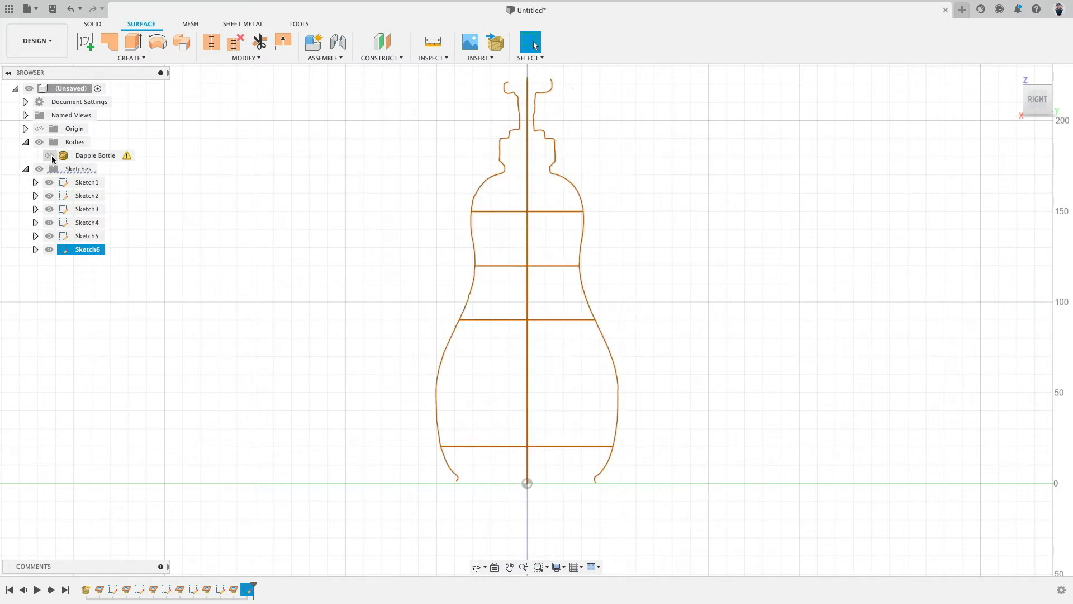
Step: Toggle the mesh on and off and view the section curves from the right side, panning to centre them
{"action": "left_click", "coordinate": [51, 156]}
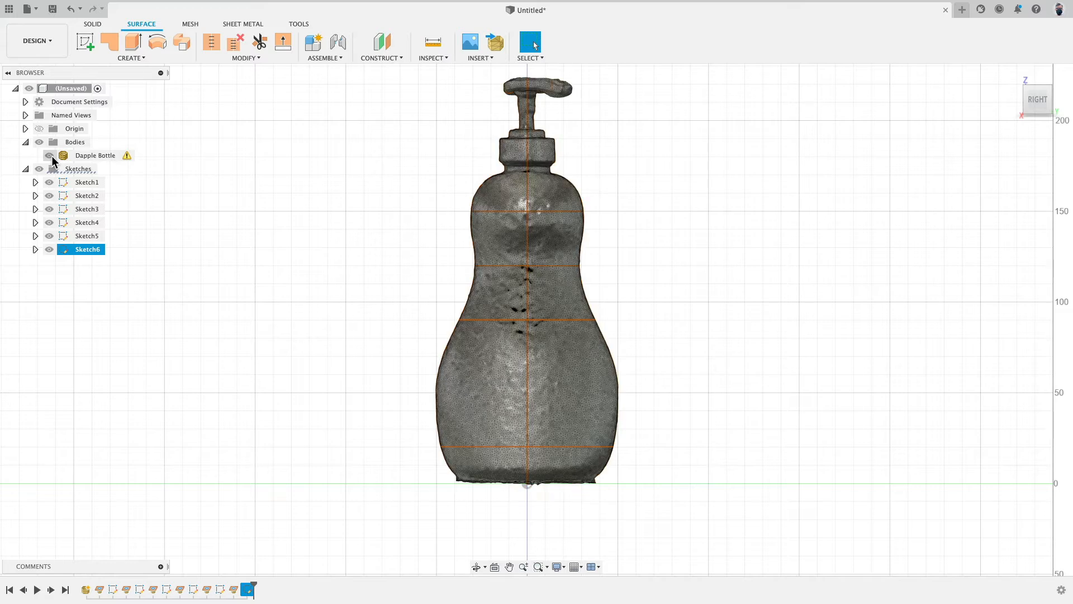
{"action": "left_click", "coordinate": [52, 155]}
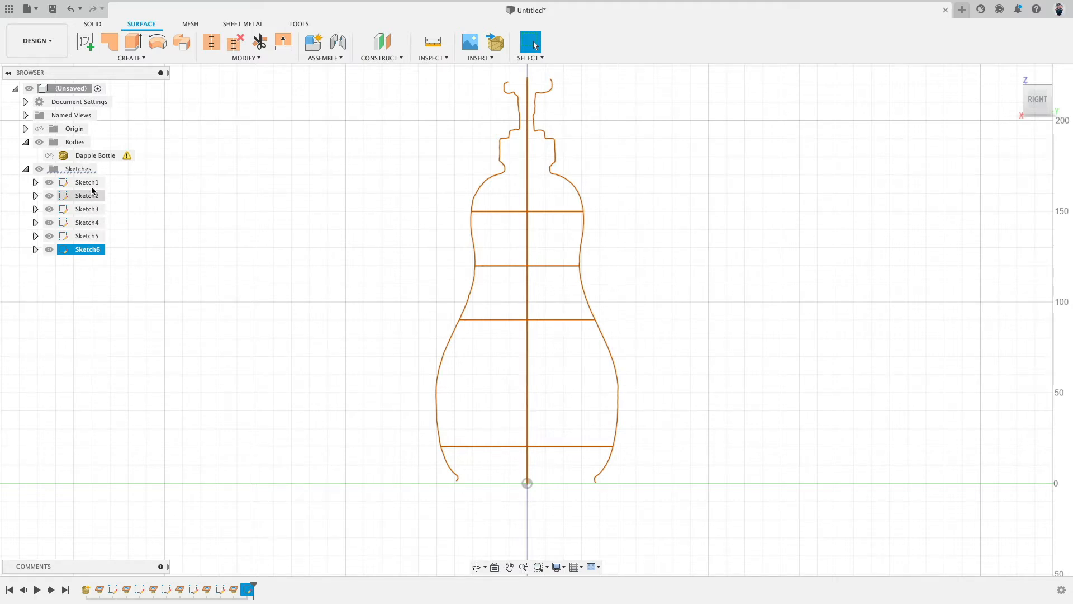
{"action": "middle_click_drag", "start_coordinate": [283, 223], "coordinate": [479, 195], "text": "shift"}
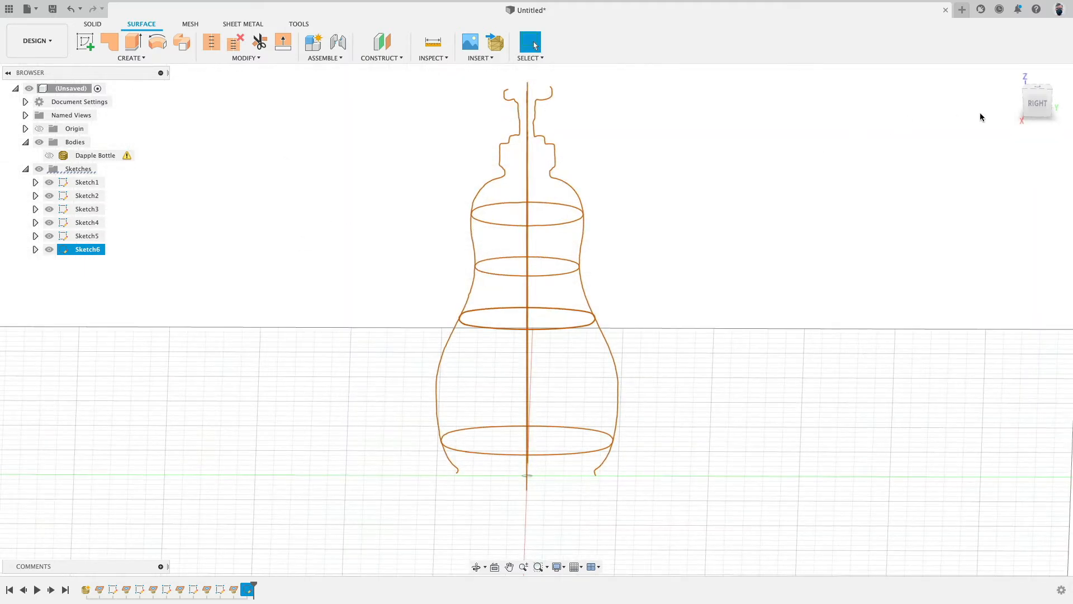
{"action": "left_click", "coordinate": [1037, 104]}
{"action": "middle_click_drag", "start_coordinate": [408, 198], "coordinate": [295, 231]}
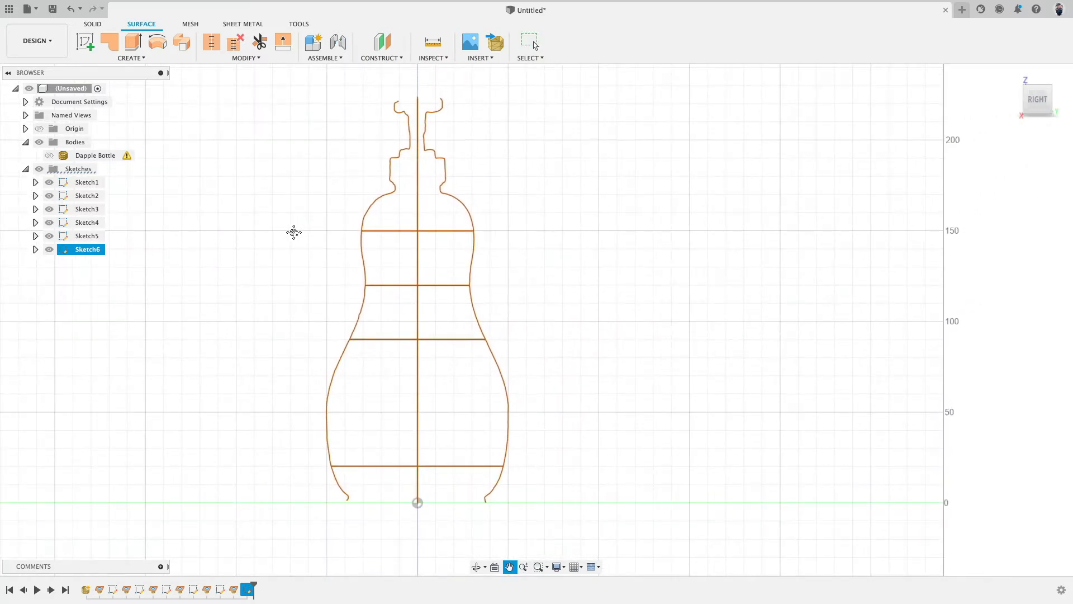
{"action": "middle_click_drag", "start_coordinate": [294, 232], "coordinate": [294, 218]}
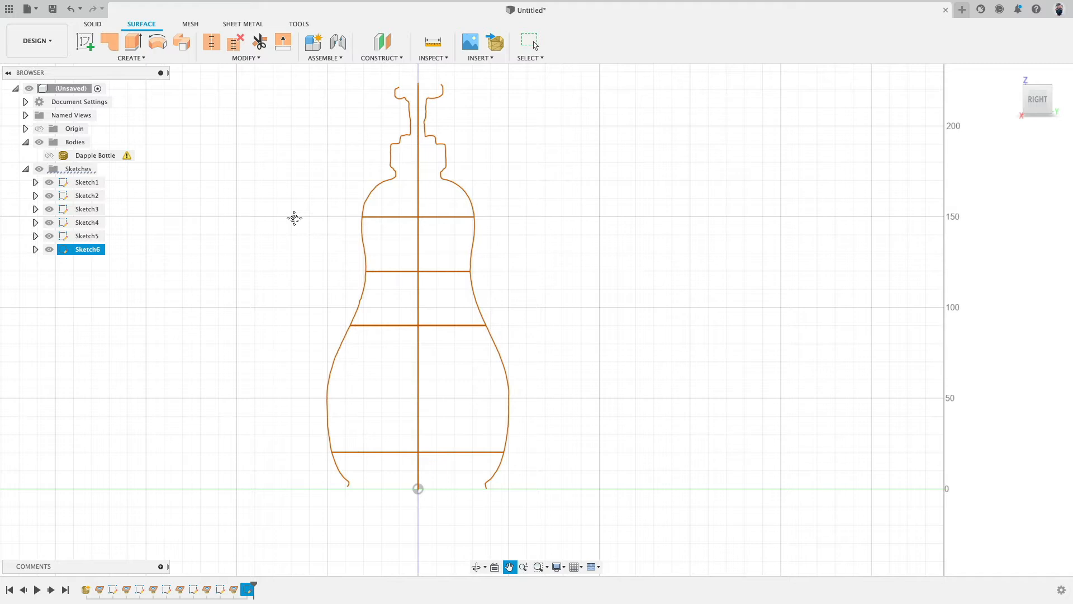
{"action": "key", "text": "Escape"}
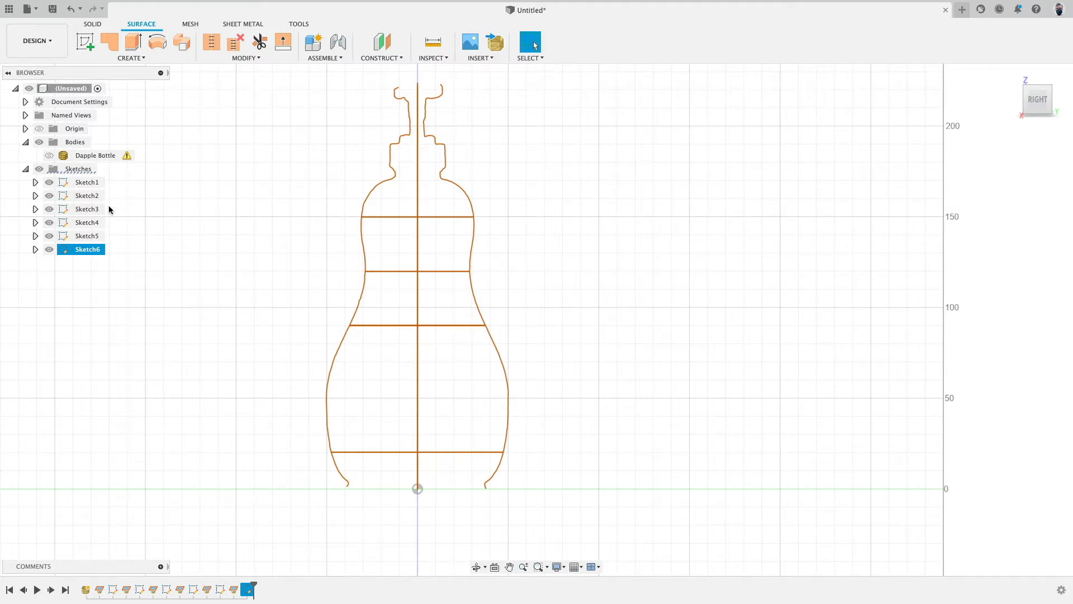
Step: Show and hide the mesh again, then orbit and return to the right view to examine the section curves
{"action": "left_click", "coordinate": [49, 155]}
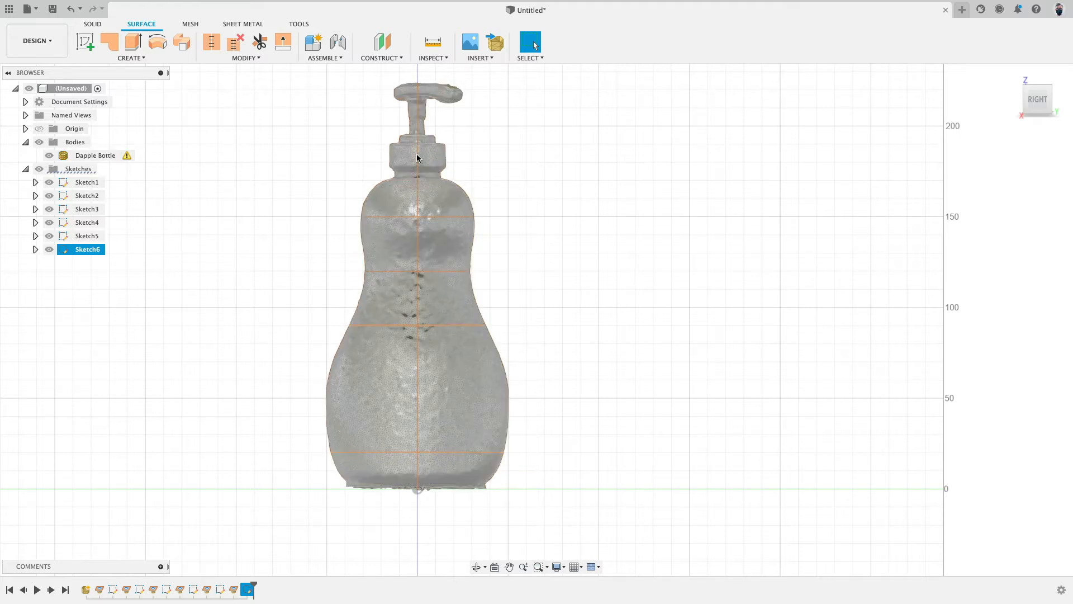
{"action": "left_click", "coordinate": [416, 168]}
{"action": "left_click", "coordinate": [49, 155]}
{"action": "mouse_move", "coordinate": [156, 144]}
{"action": "middle_mouse_down", "text": "shift"}
{"action": "mouse_move", "coordinate": [225, 187]}
{"action": "mouse_move", "coordinate": [370, 411]}
{"action": "middle_mouse_up", "text": "shift"}
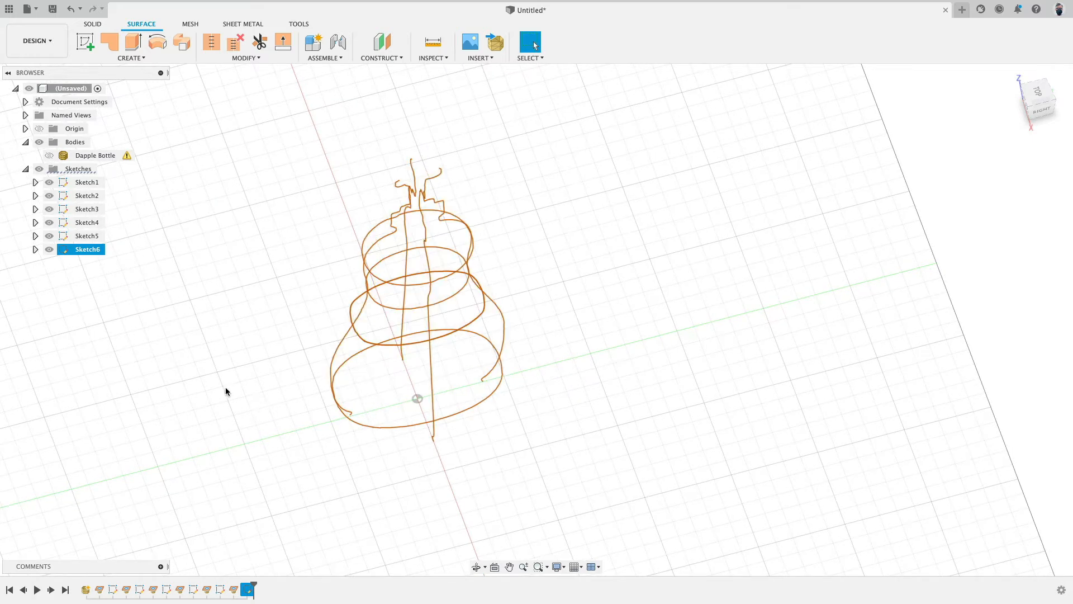
{"action": "mouse_move", "coordinate": [226, 391]}
{"action": "middle_mouse_down", "text": "shift"}
{"action": "mouse_move", "coordinate": [280, 378]}
{"action": "mouse_move", "coordinate": [358, 457]}
{"action": "middle_mouse_up", "text": "shift"}
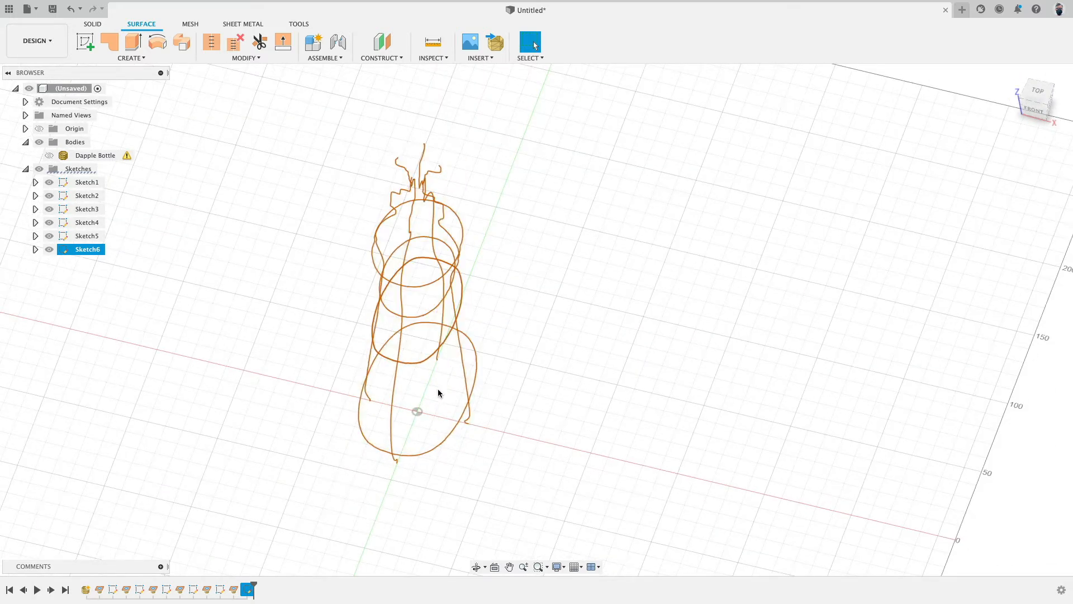
{"action": "middle_click_drag", "start_coordinate": [639, 313], "coordinate": [575, 299], "text": "shift"}
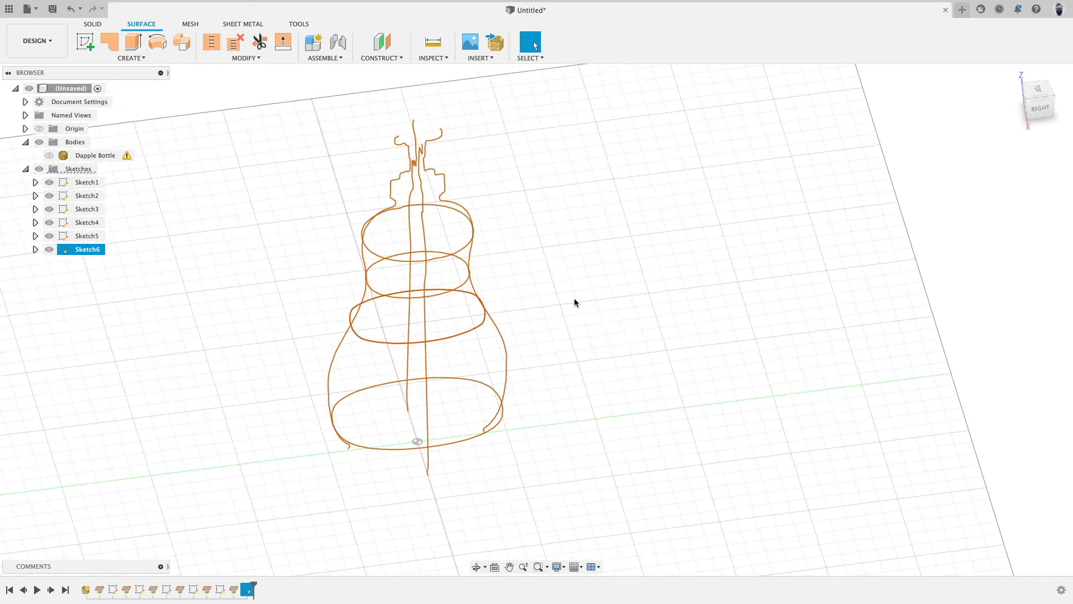
{"action": "left_click", "coordinate": [1039, 104]}
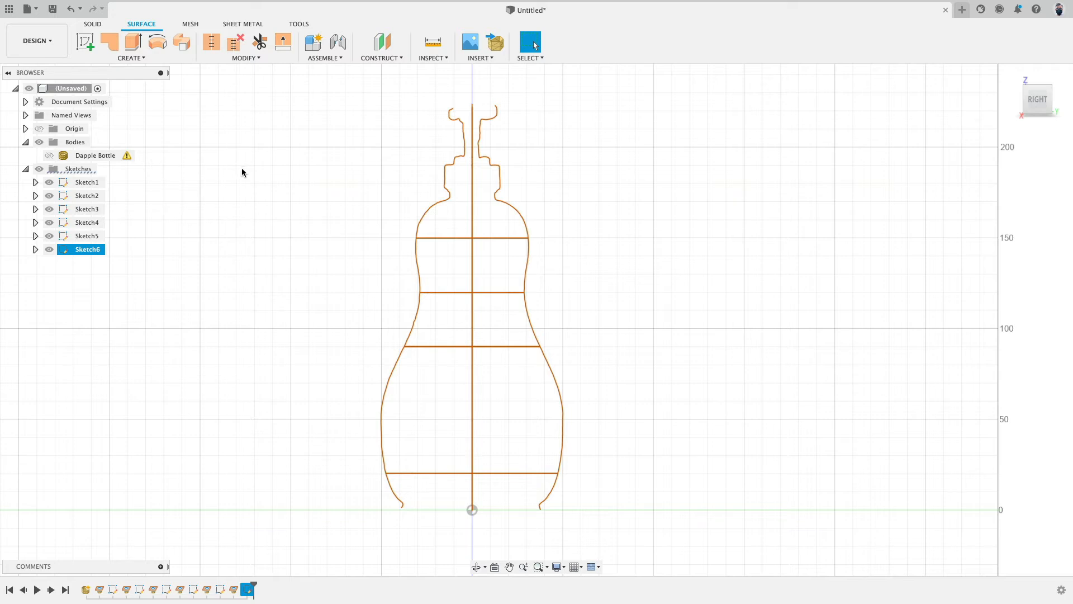
{"action": "middle_click_drag", "start_coordinate": [242, 168], "coordinate": [219, 187], "text": "shift"}
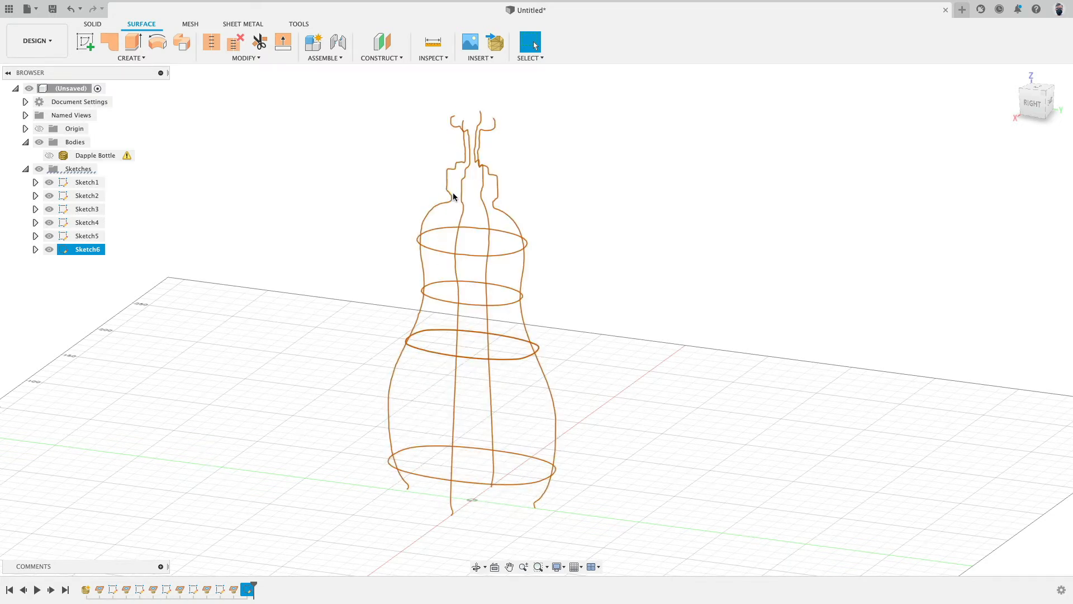
Step: Create an offset plane from the XY plane at 171 mm, level with the bottle's shoulder below the cap
{"action": "left_click", "coordinate": [384, 45]}
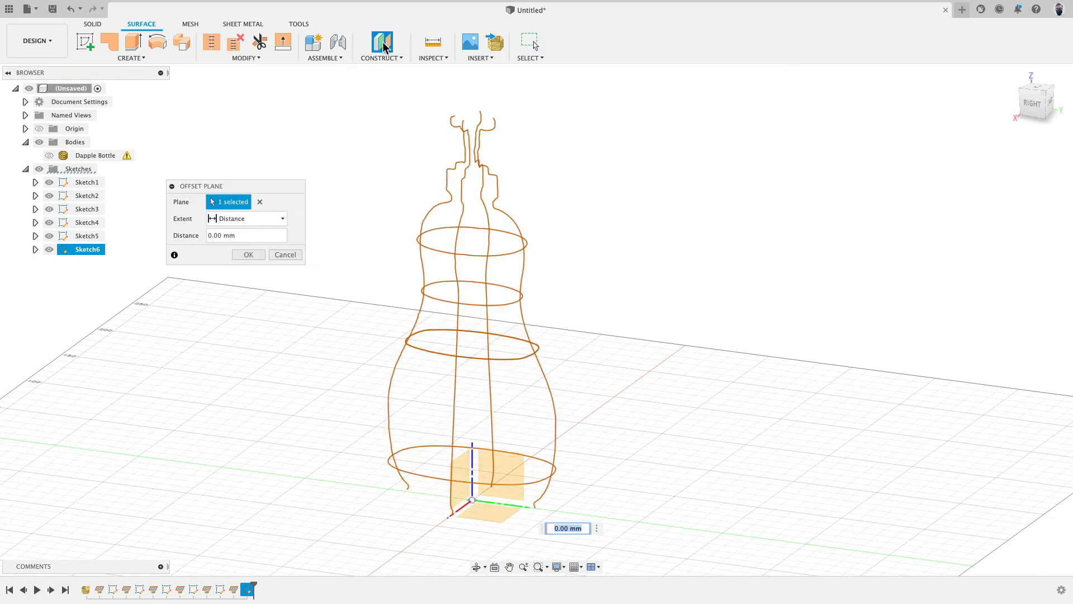
{"action": "left_click_drag", "start_coordinate": [486, 500], "coordinate": [530, 190]}
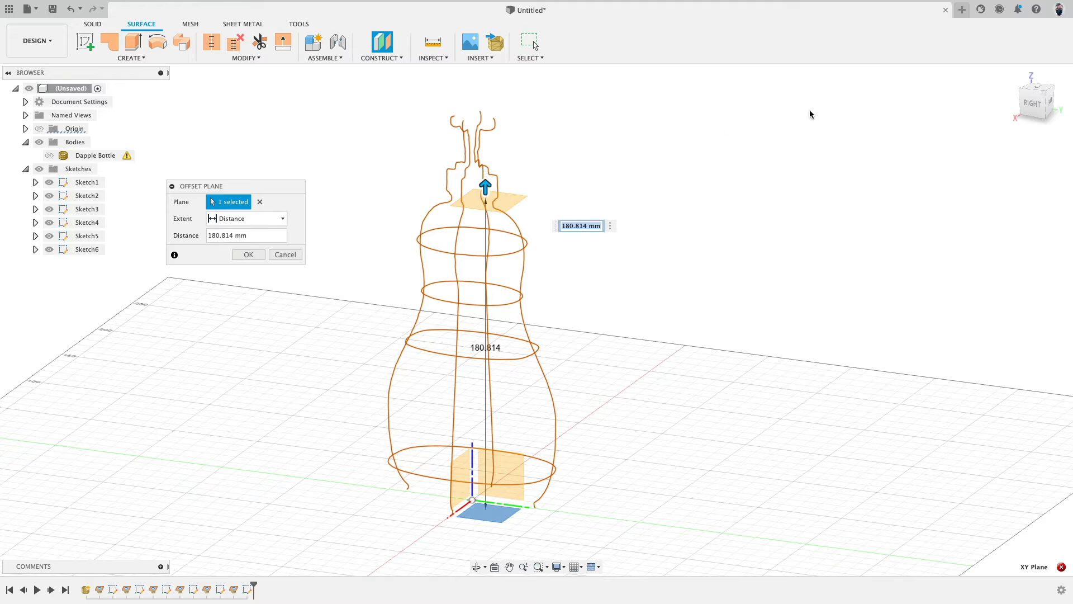
{"action": "left_click", "coordinate": [1034, 105]}
{"action": "scroll", "coordinate": [500, 158], "scroll_direction": "up", "scroll_amount": 6}
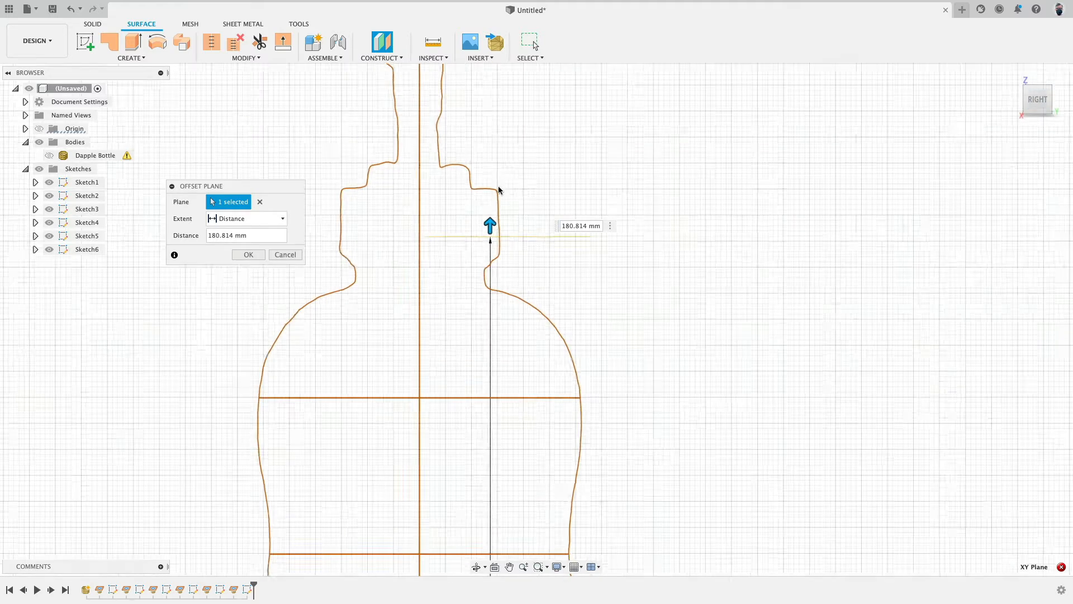
{"action": "left_click_drag", "start_coordinate": [492, 239], "coordinate": [511, 301]}
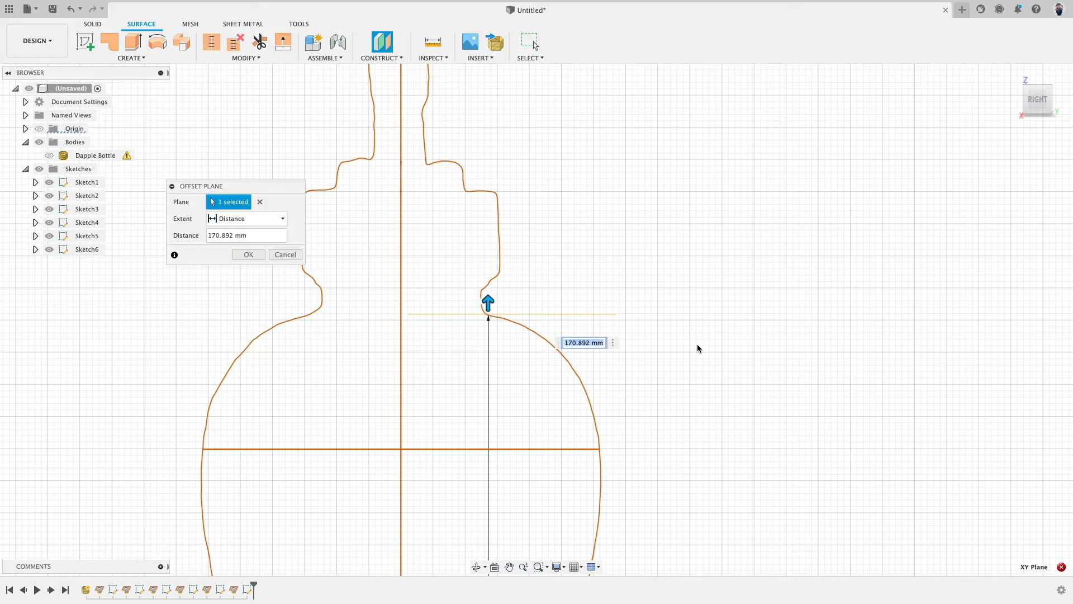
{"action": "type", "text": "170"}
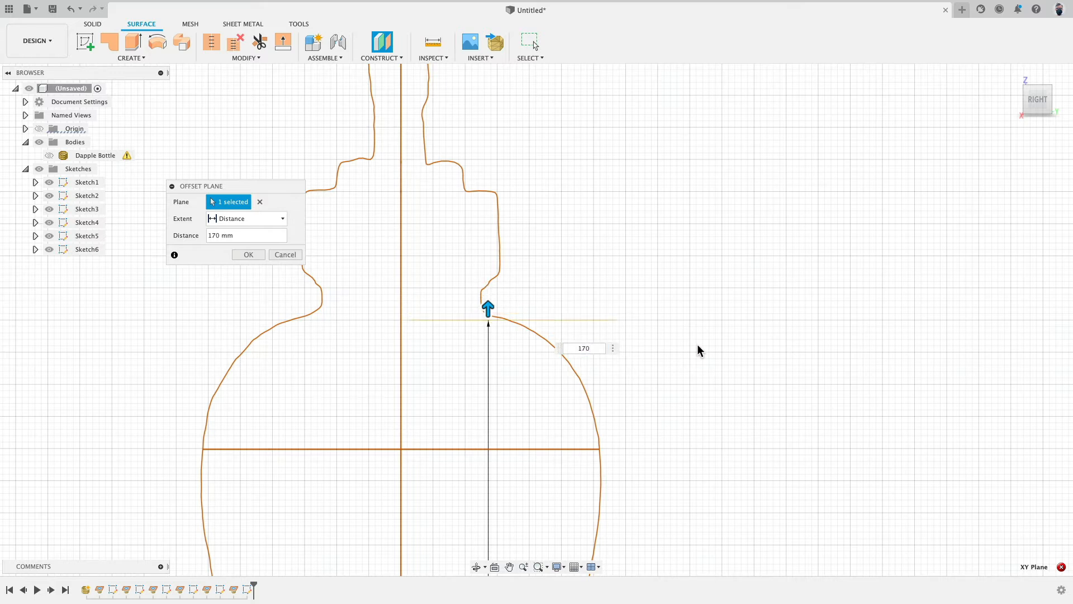
{"action": "key", "text": "shift+Left"}
{"action": "type", "text": "1"}
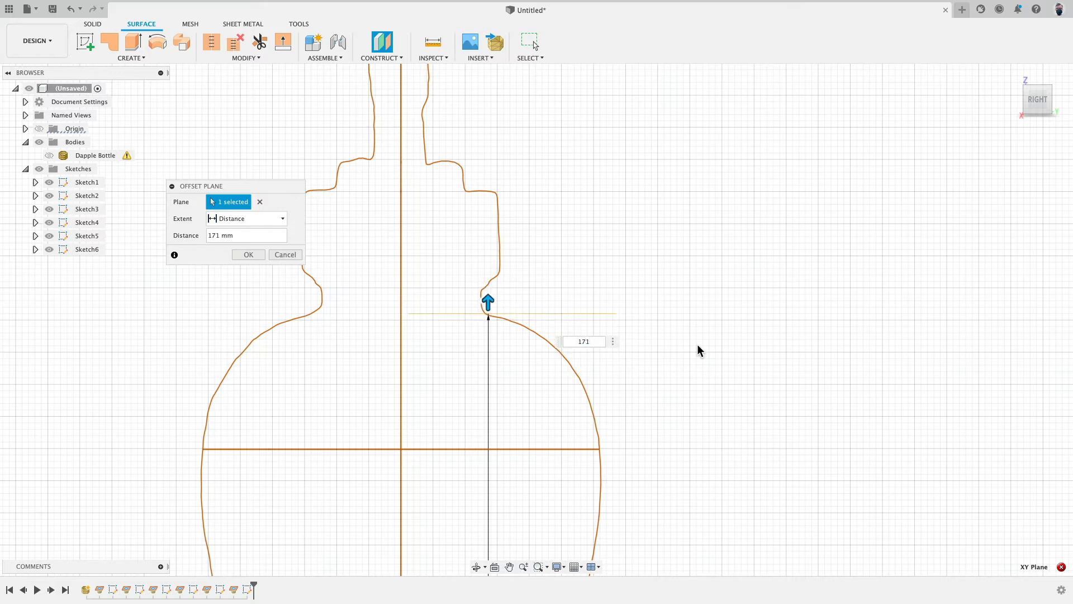
{"action": "key", "text": "shift+Left"}
{"action": "type", "text": "2"}
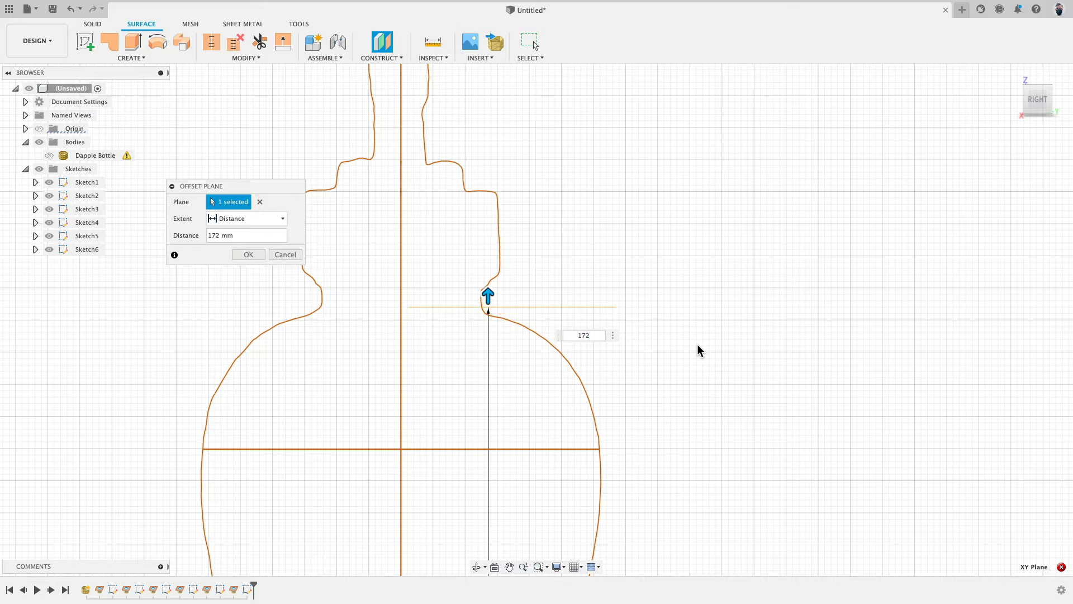
{"action": "key", "text": "shift+Left"}
{"action": "type", "text": "1"}
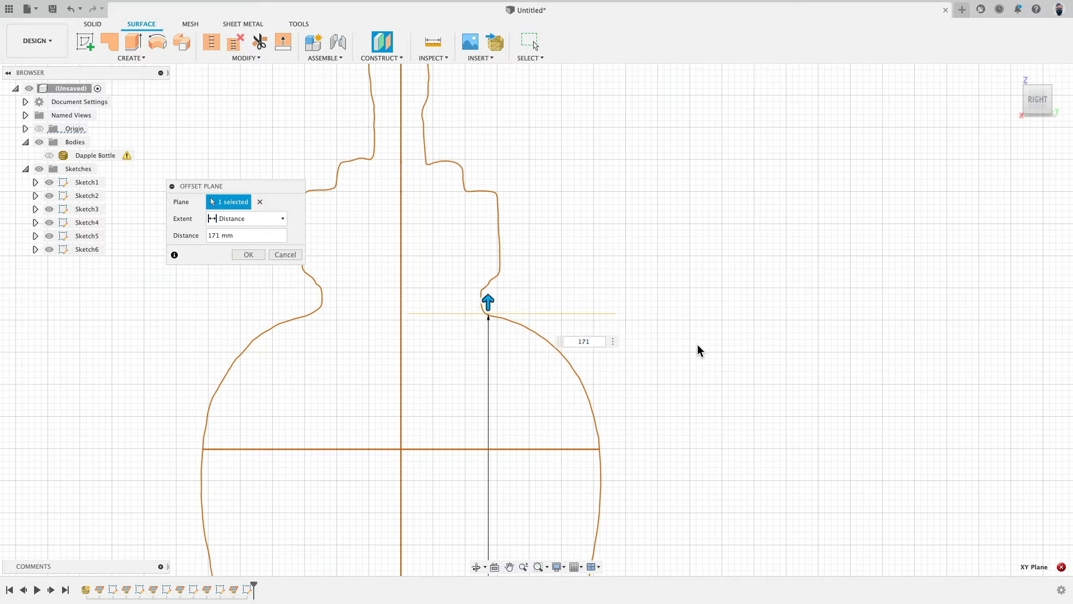
{"action": "key", "text": "Return"}
Step: Sketch a centred circle about 25 mm in diameter on the new offset plane and finish the sketch
{"action": "middle_click_drag", "start_coordinate": [649, 170], "coordinate": [641, 179], "text": "shift"}
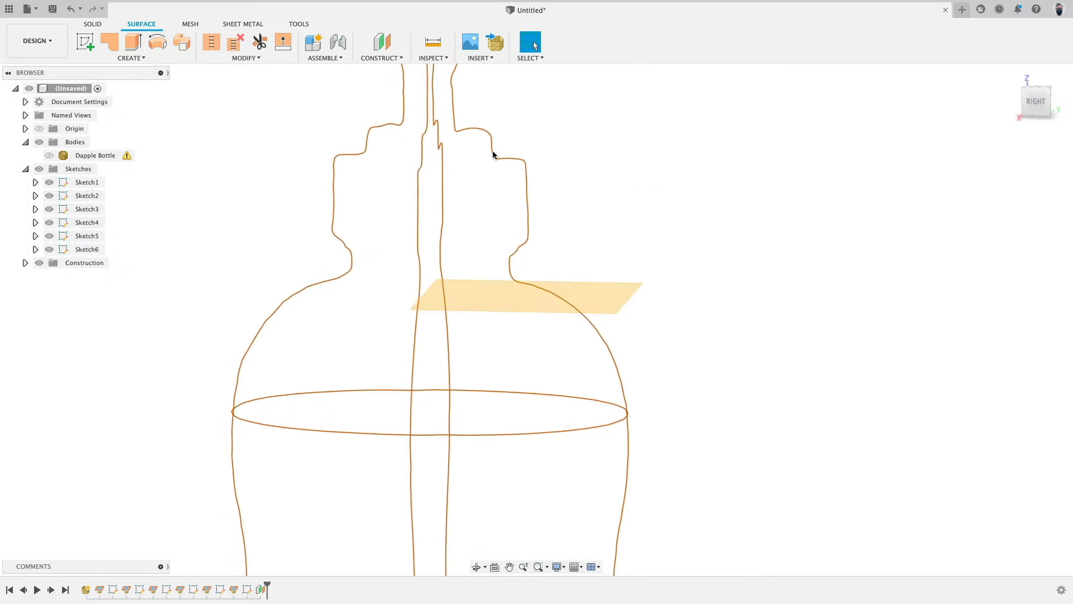
{"action": "left_click", "coordinate": [83, 40]}
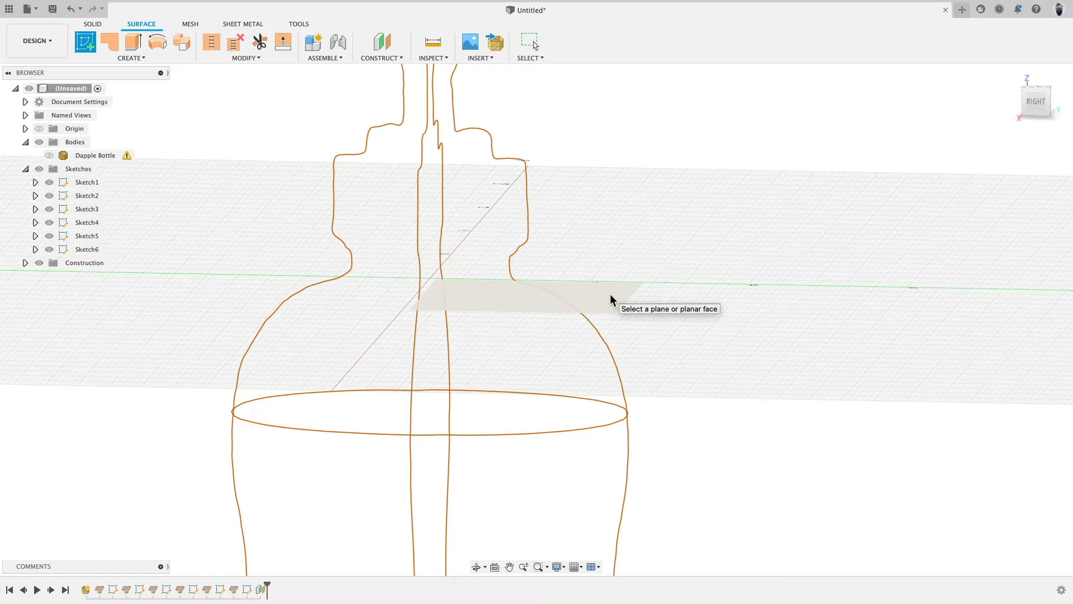
{"action": "left_click", "coordinate": [611, 294]}
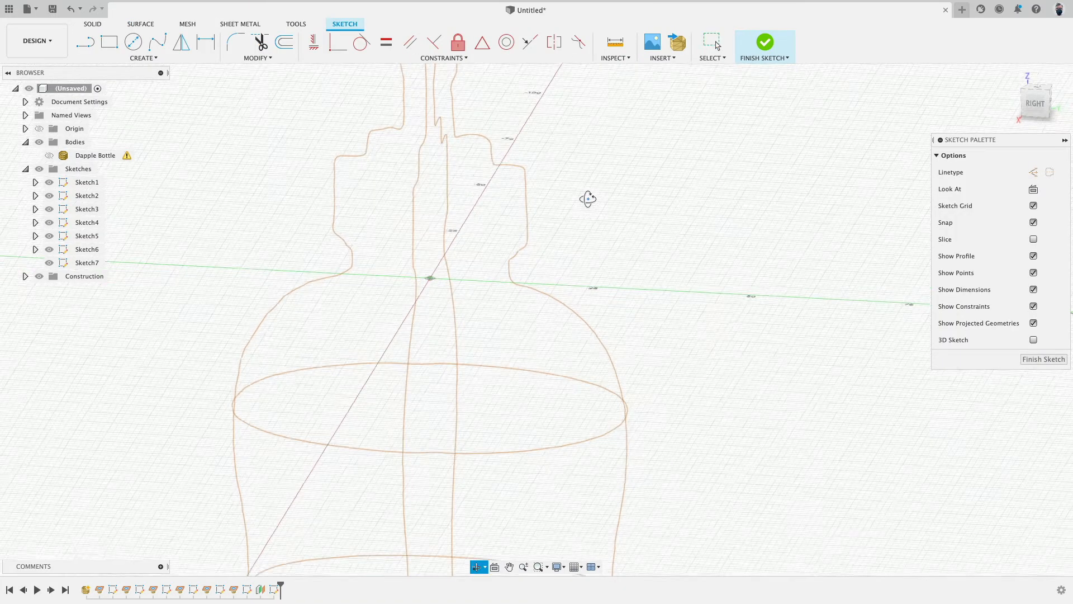
{"action": "left_click", "coordinate": [134, 43]}
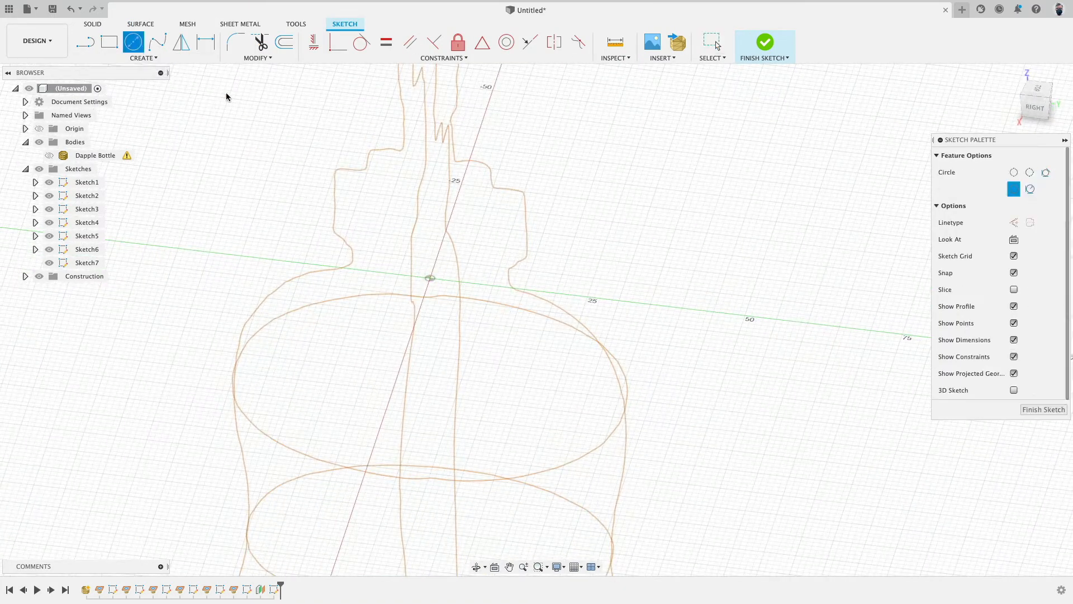
{"action": "left_click", "coordinate": [430, 278]}
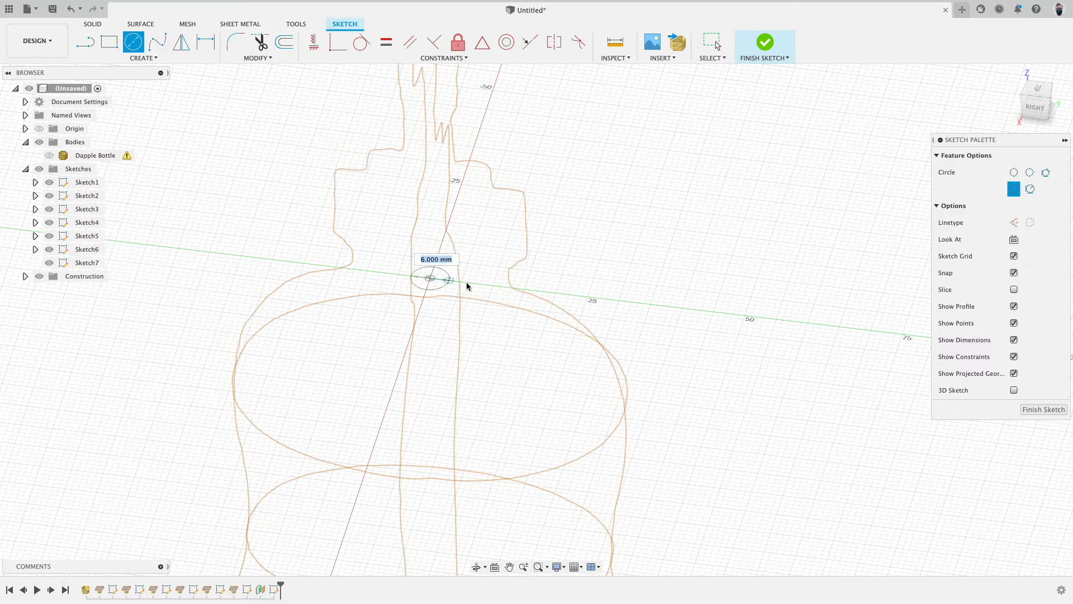
{"action": "left_click", "coordinate": [514, 286]}
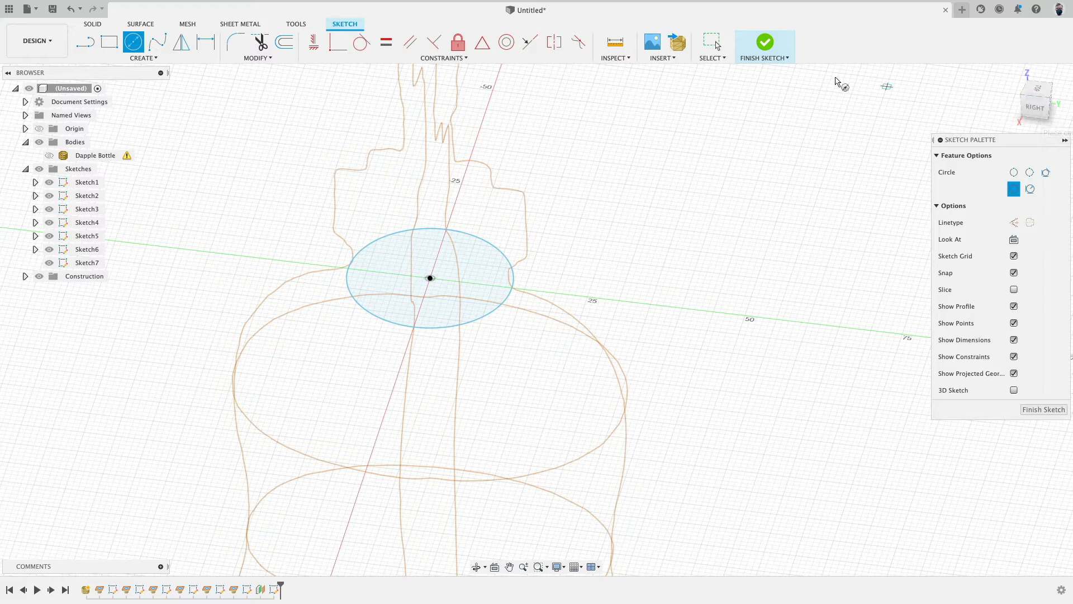
{"action": "left_click", "coordinate": [763, 43]}
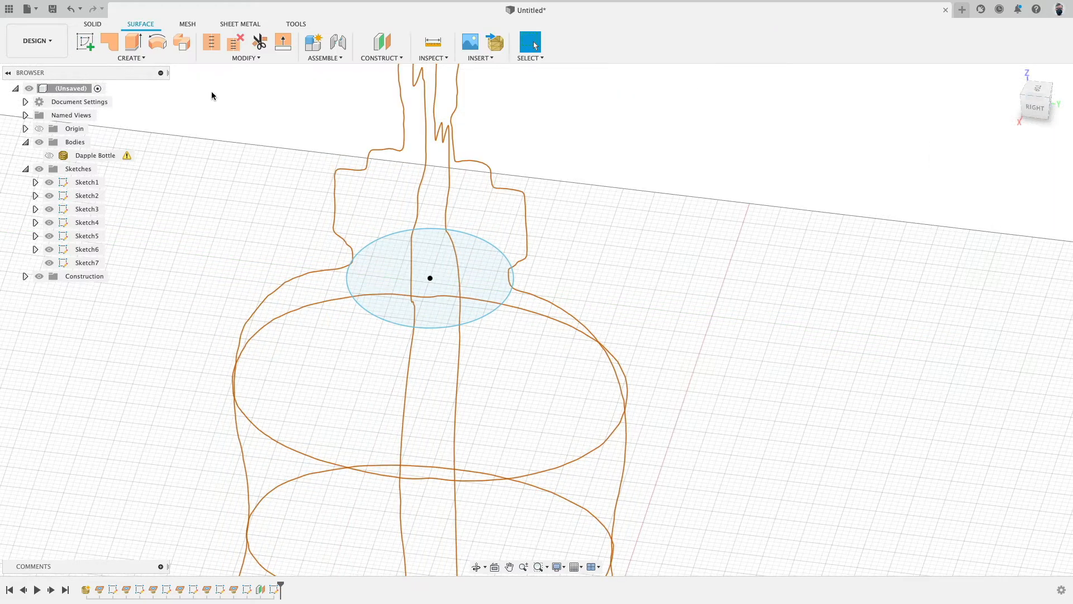
Step: Extrude the circle upward 18 mm as a new body to form the cap's base
{"action": "left_click", "coordinate": [135, 46]}
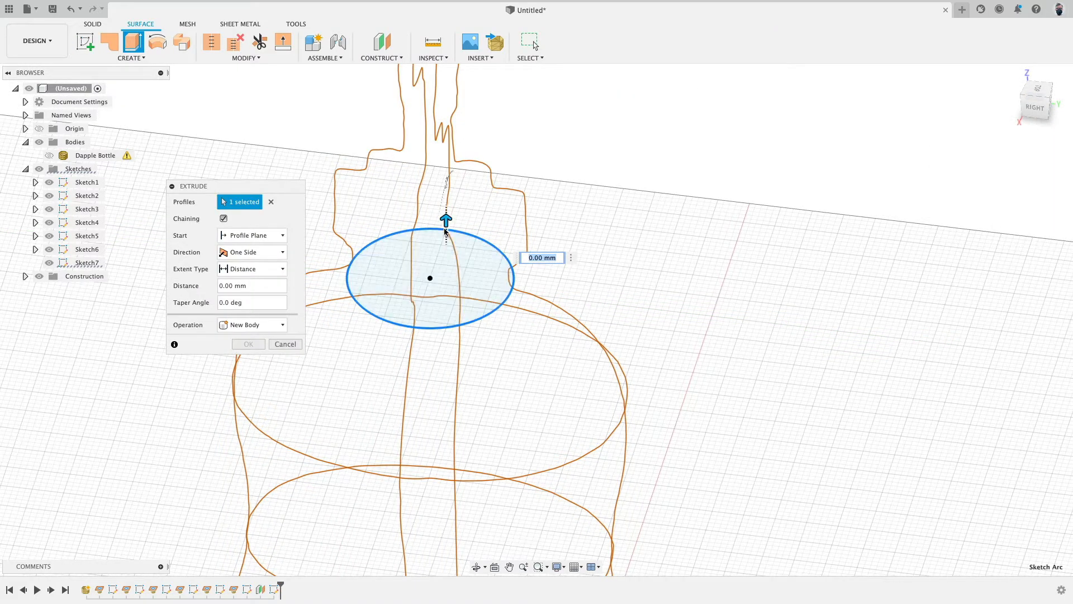
{"action": "left_click_drag", "start_coordinate": [445, 225], "coordinate": [451, 123]}
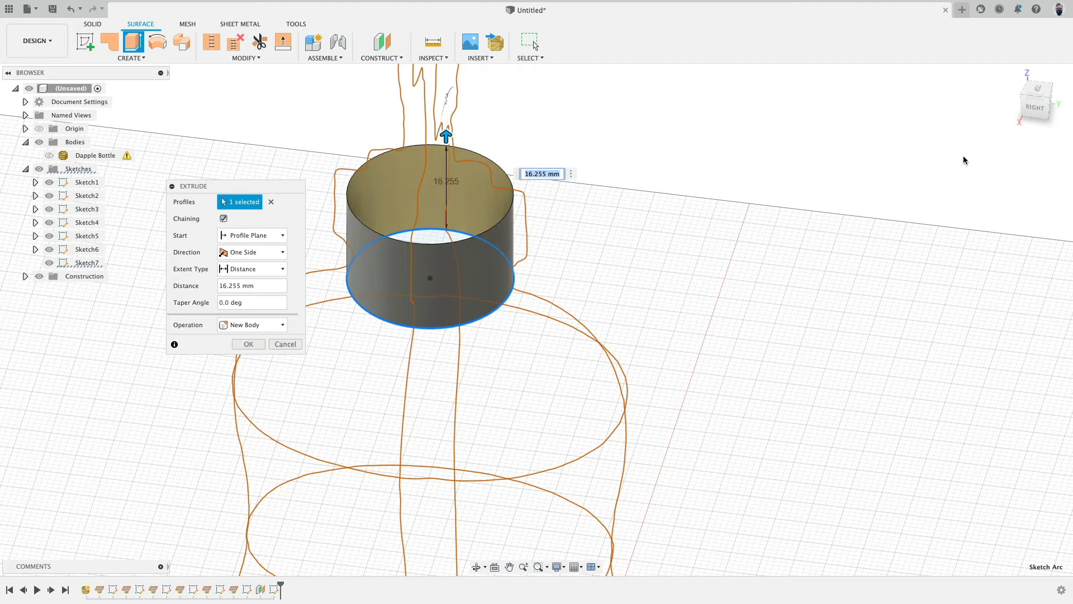
{"action": "left_click", "coordinate": [1036, 105]}
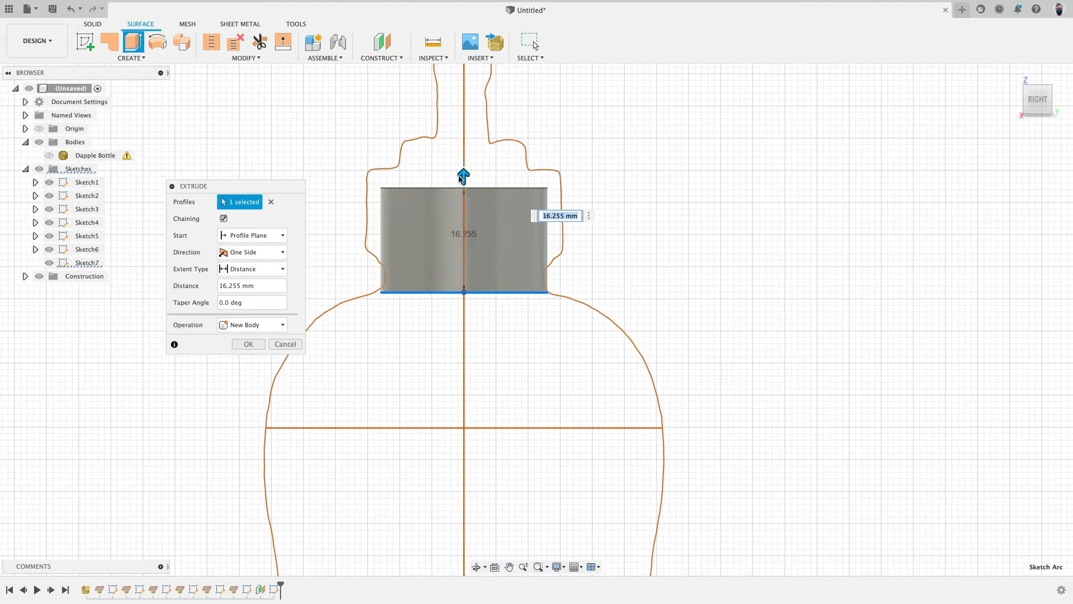
{"action": "left_click_drag", "start_coordinate": [464, 171], "coordinate": [464, 165]}
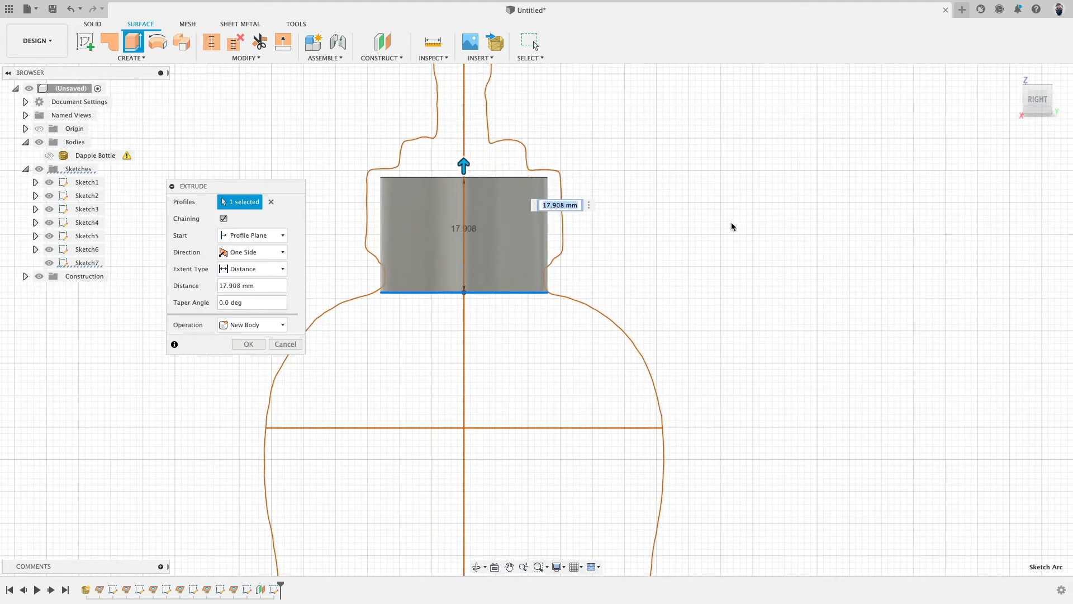
{"action": "type", "text": "18"}
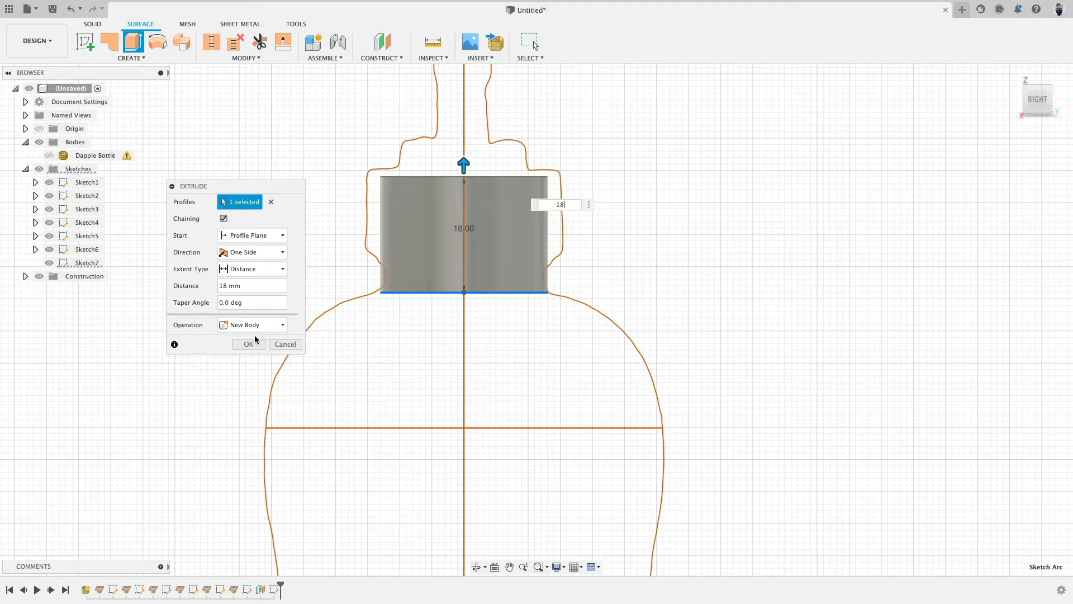
{"action": "left_click", "coordinate": [248, 344]}
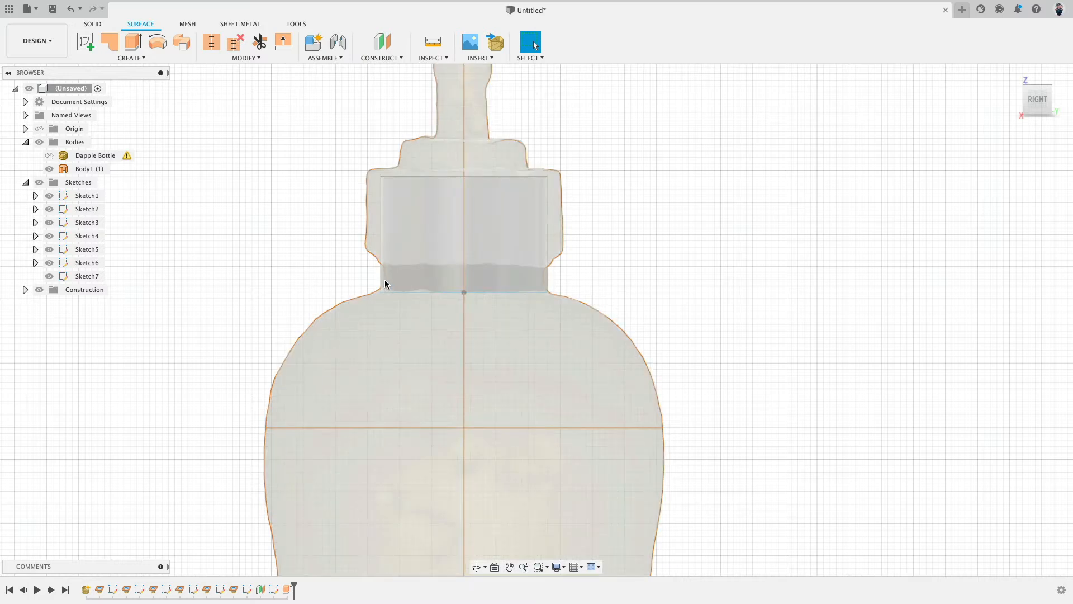
Step: Reopen the cap's circle sketch and dimension the circle's diameter to 24.5 mm
{"action": "double_click", "coordinate": [273, 590]}
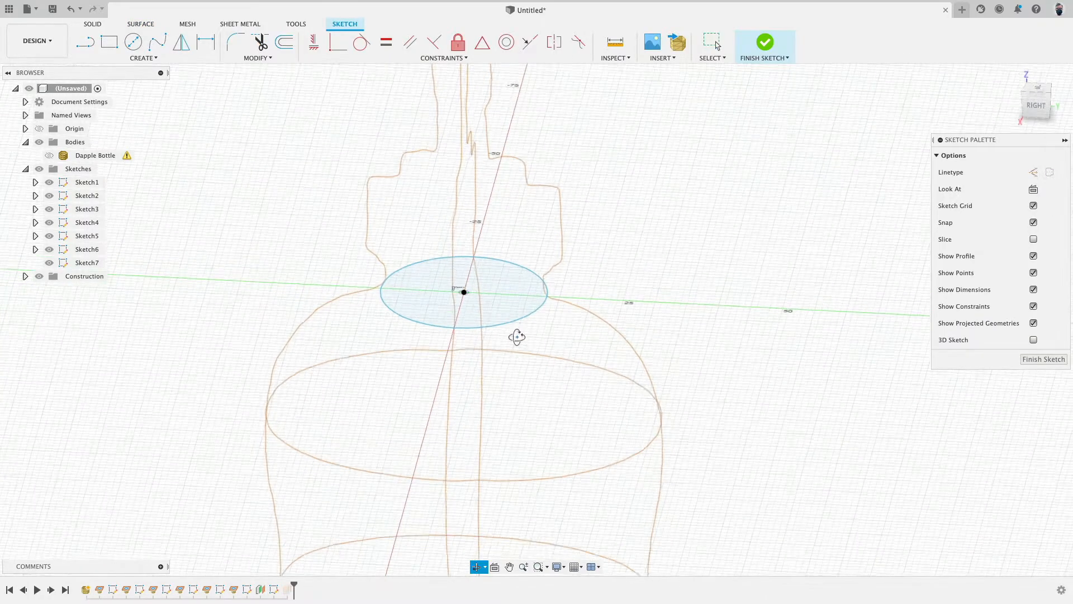
{"action": "left_click", "coordinate": [531, 314]}
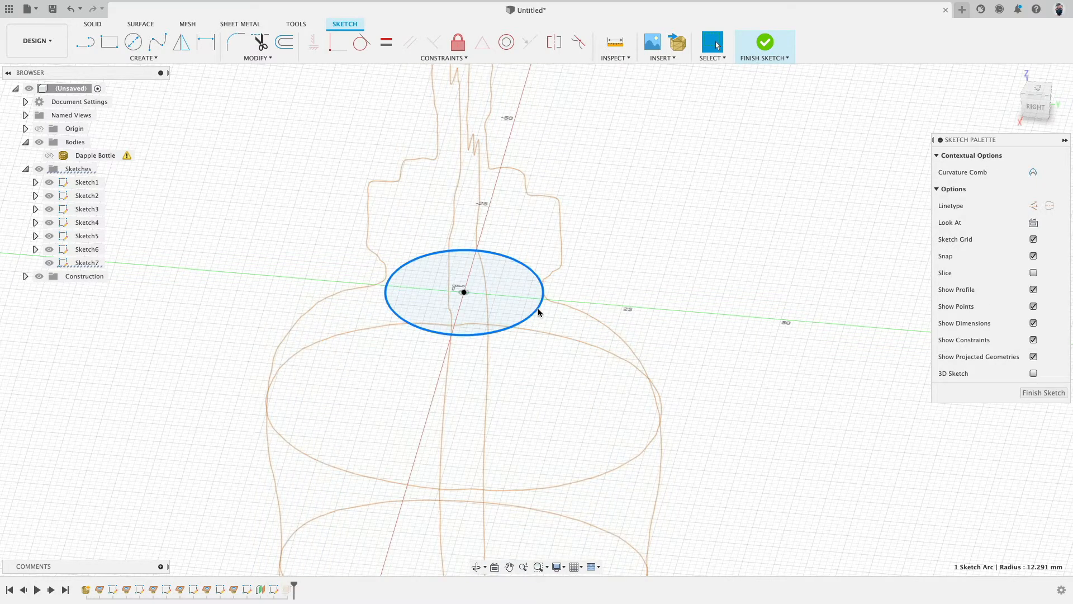
{"action": "key", "text": "d"}
{"action": "left_click", "coordinate": [626, 276]}
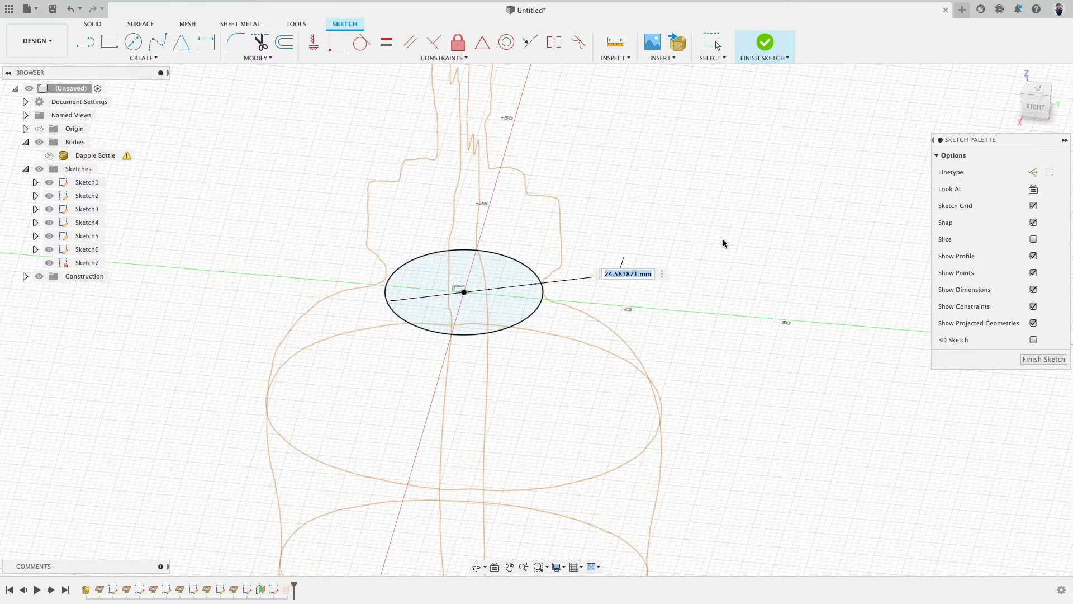
{"action": "type", "text": "24.5"}
{"action": "key", "text": "Return"}
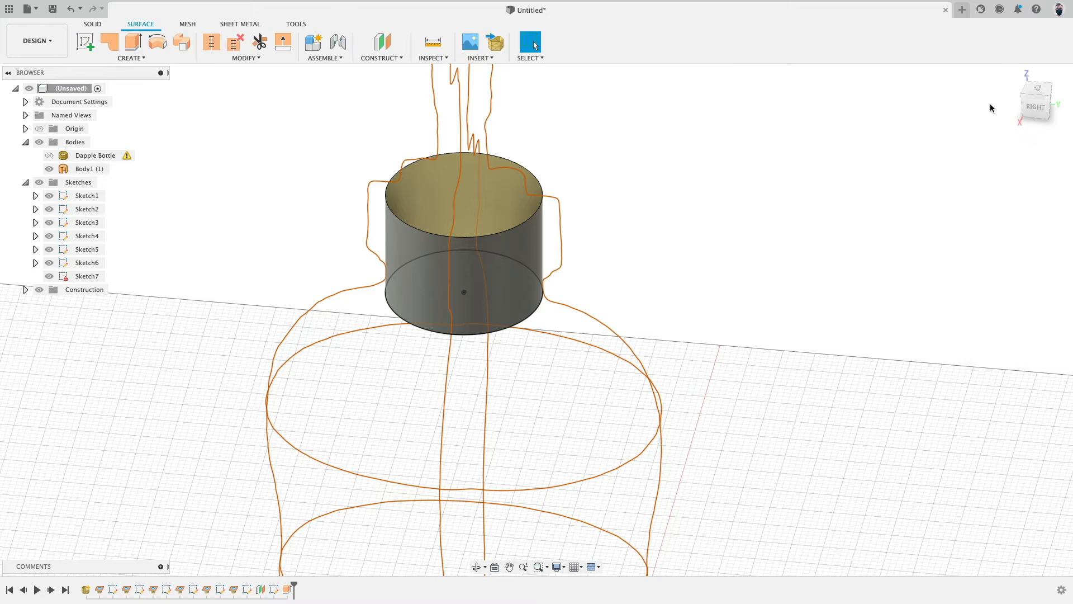
Step: Show the dimensions of the cap's circle sketch and check its diameter dimension
{"action": "left_click", "coordinate": [1035, 110]}
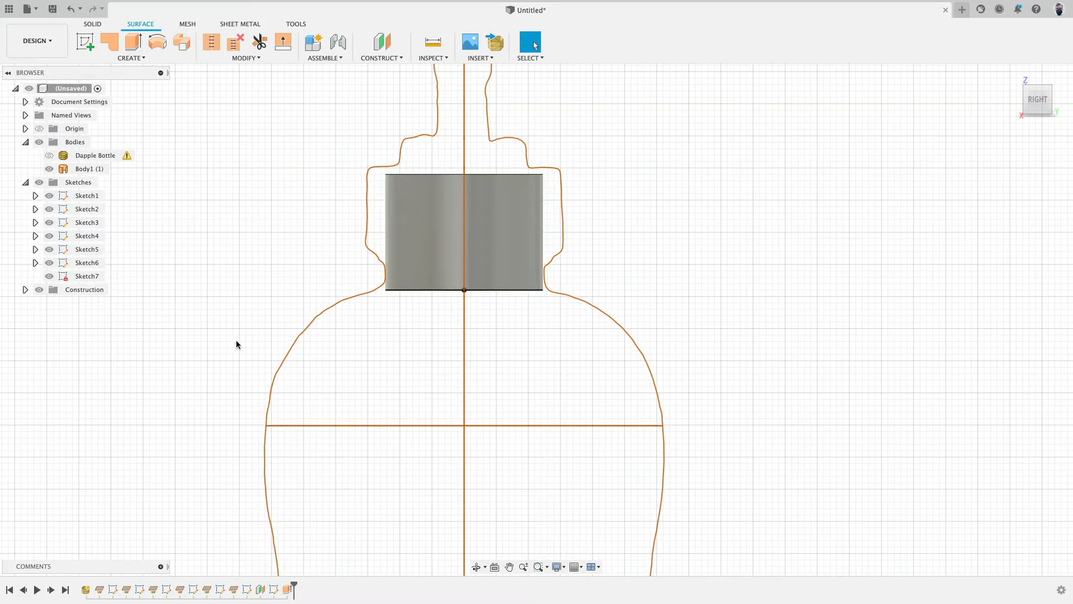
{"action": "middle_click_drag", "start_coordinate": [259, 290], "coordinate": [255, 307], "text": "shift"}
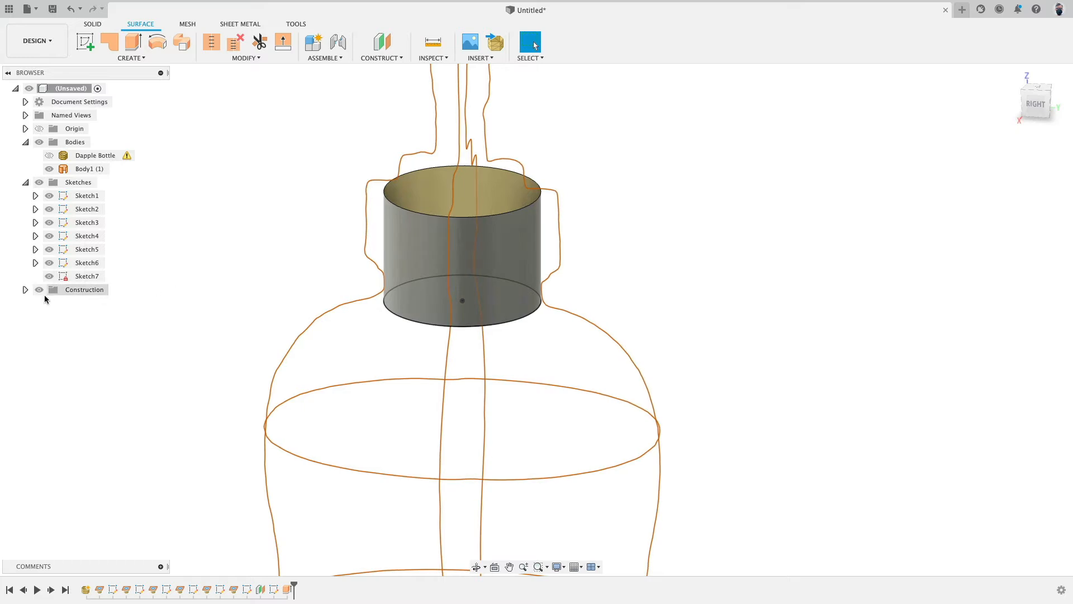
{"action": "right_click", "coordinate": [91, 280]}
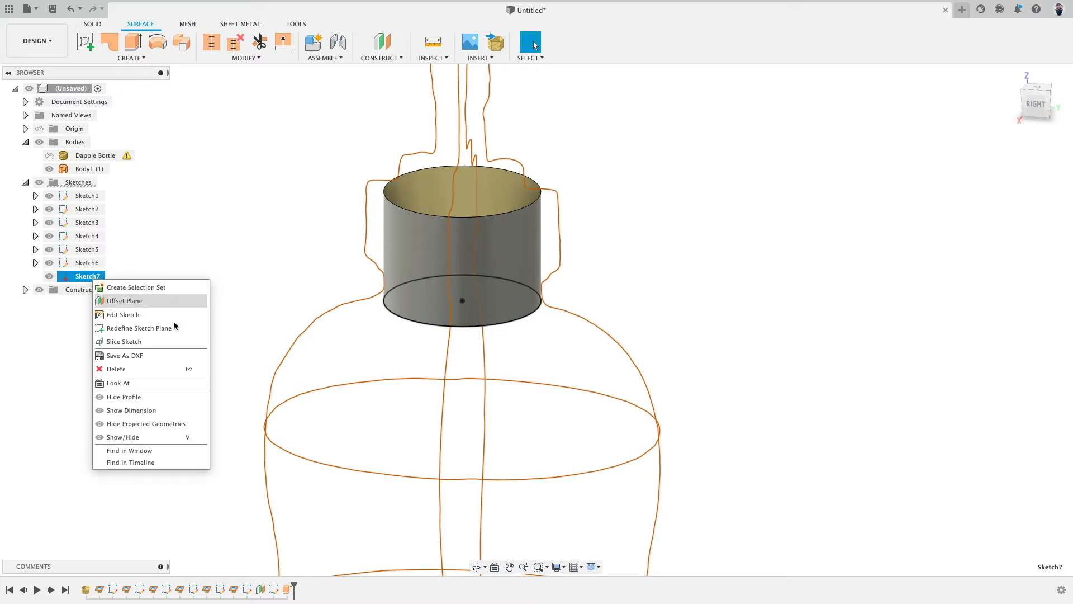
{"action": "left_click", "coordinate": [198, 414]}
{"action": "left_click", "coordinate": [618, 286]}
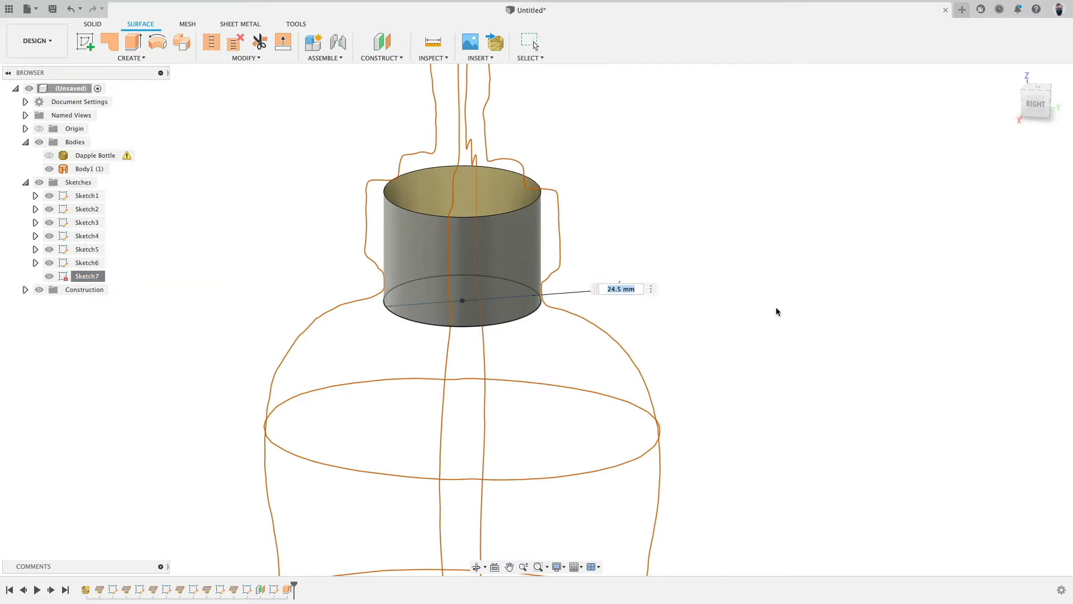
{"action": "key", "text": "Return"}
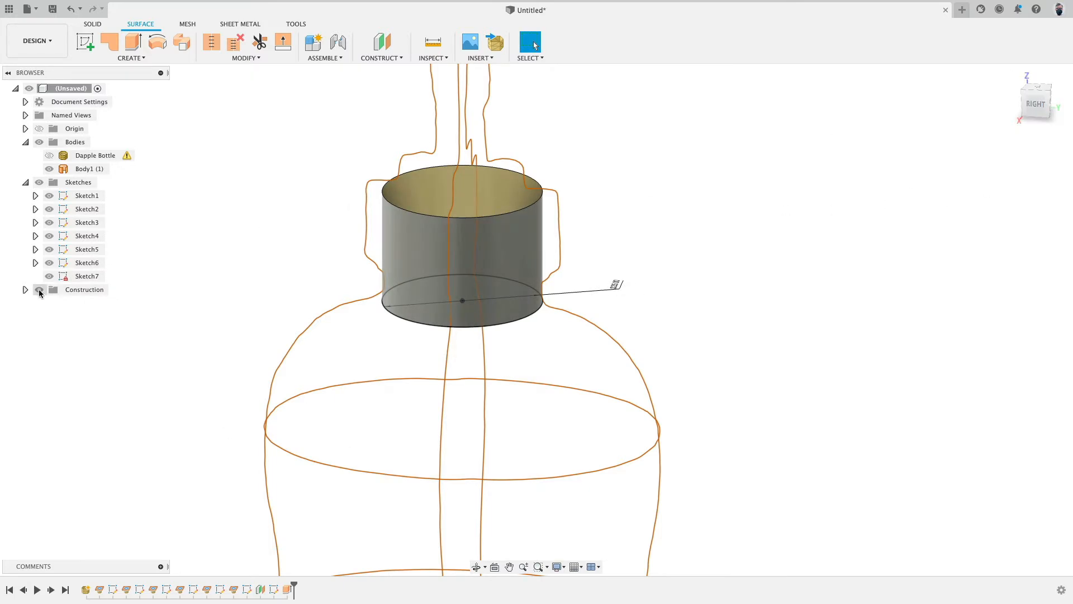
Step: Hide the cap body to see the circle sketch against the mesh section curves
{"action": "right_click", "coordinate": [83, 276]}
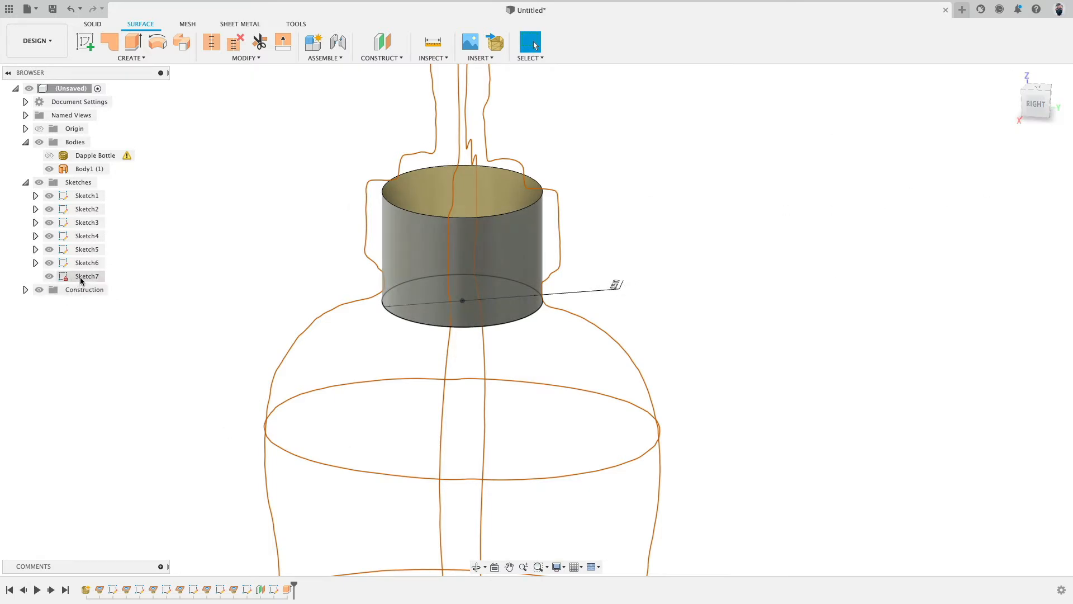
{"action": "left_click", "coordinate": [385, 323]}
{"action": "left_click", "coordinate": [1038, 106]}
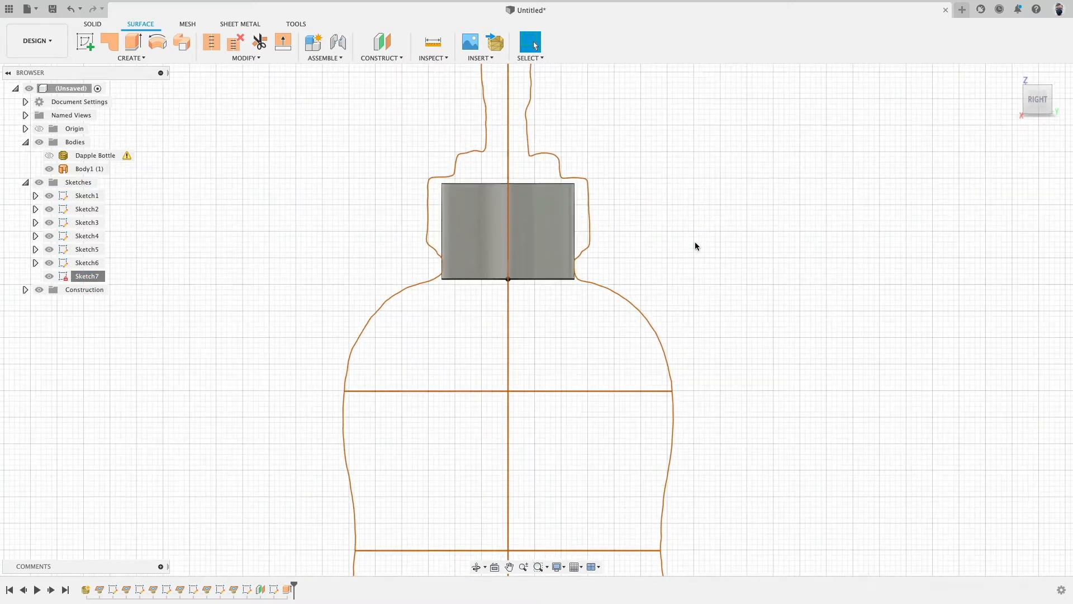
{"action": "mouse_move", "coordinate": [690, 239]}
{"action": "middle_mouse_down", "text": "shift"}
{"action": "mouse_move", "coordinate": [618, 225]}
{"action": "mouse_move", "coordinate": [630, 259]}
{"action": "mouse_move", "coordinate": [168, 263]}
{"action": "middle_mouse_up", "text": "shift"}
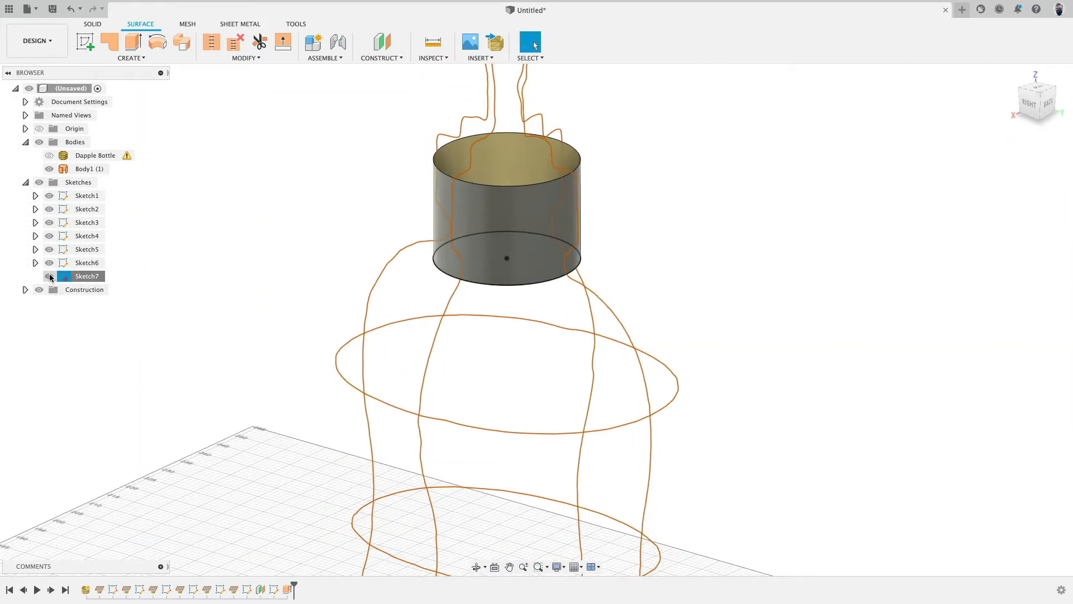
{"action": "left_click", "coordinate": [49, 169]}
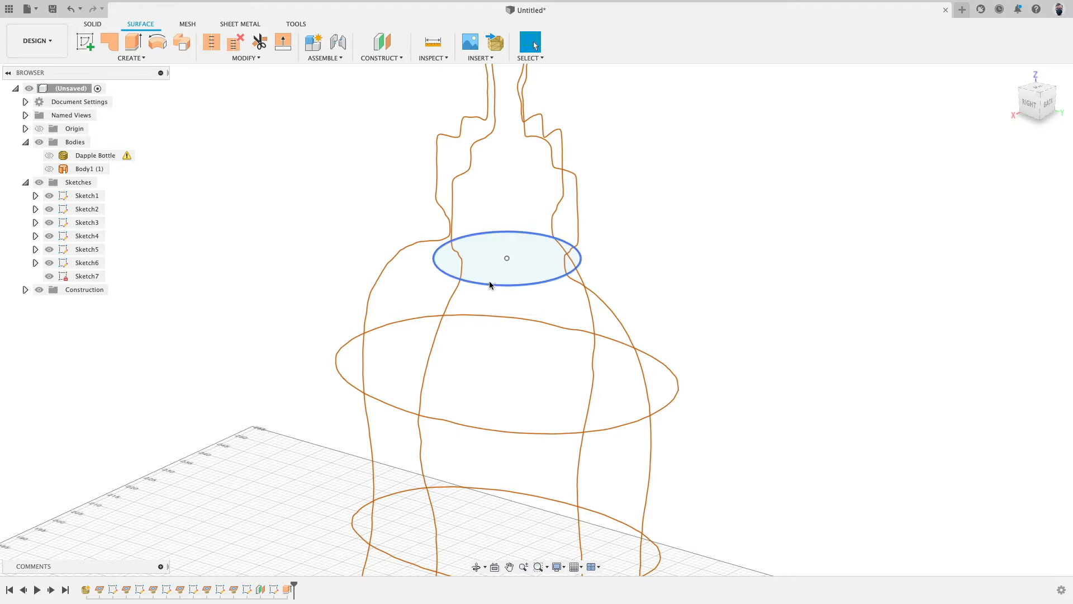
Step: Create a new sketch on the XY ground plane at the bottle's base
{"action": "scroll", "coordinate": [641, 296], "scroll_direction": "down", "scroll_amount": 5}
{"action": "middle_click_drag", "start_coordinate": [726, 332], "coordinate": [716, 238]}
{"action": "scroll", "coordinate": [716, 238], "scroll_direction": "down", "scroll_amount": 2}
{"action": "scroll", "coordinate": [717, 241], "scroll_direction": "down", "scroll_amount": 3}
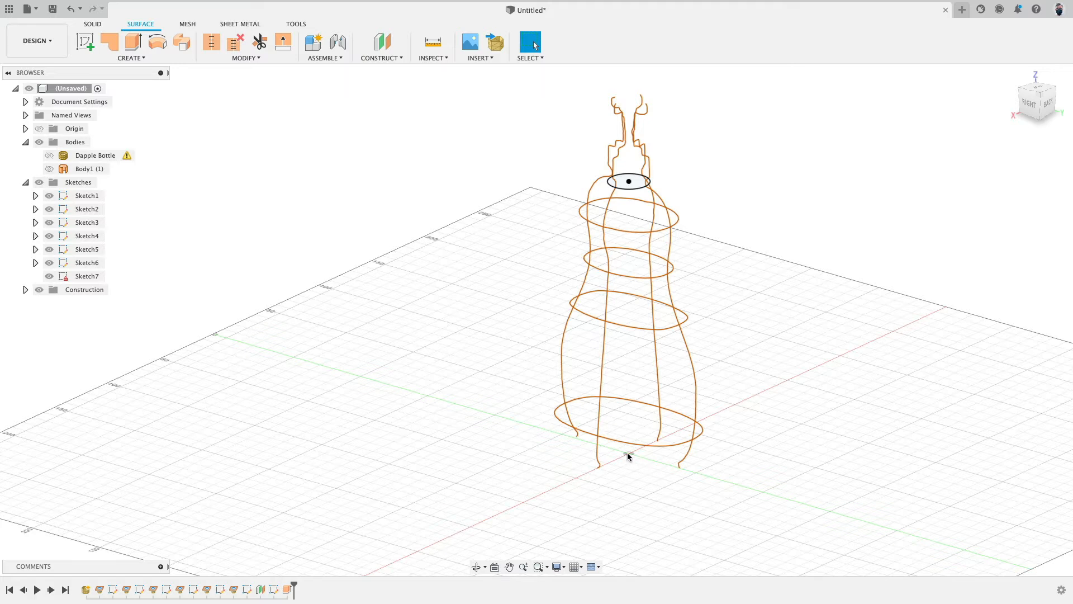
{"action": "left_click", "coordinate": [88, 44]}
{"action": "left_click", "coordinate": [644, 481]}
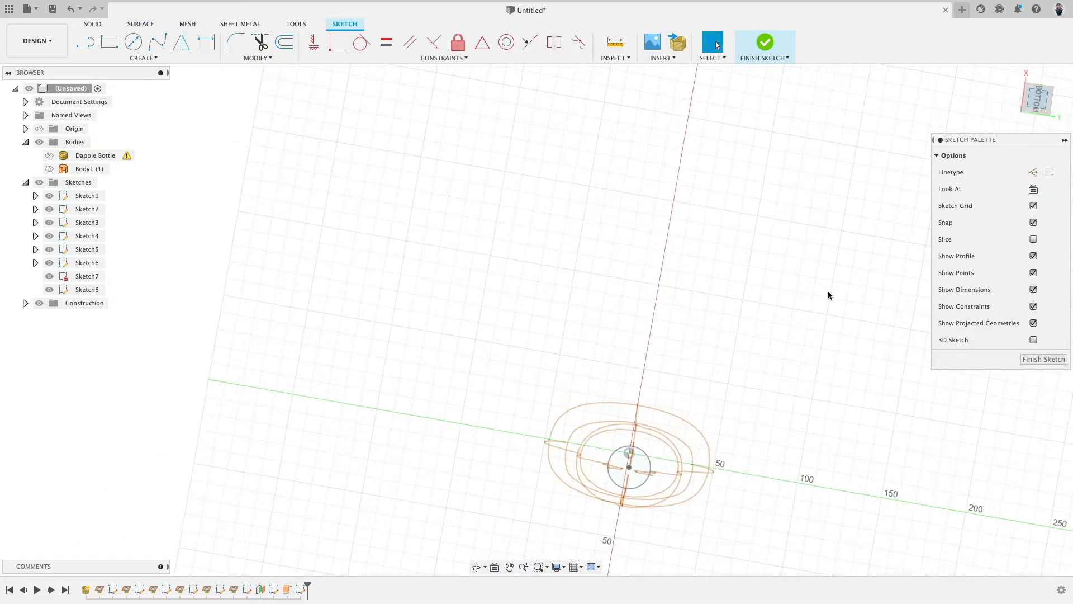
Step: Draw a closed four-point fit spline around the base section curves, about 95 mm wide and 75 mm deep
{"action": "middle_click_drag", "start_coordinate": [751, 443], "coordinate": [716, 253]}
{"action": "scroll", "coordinate": [712, 255], "scroll_direction": "up", "scroll_amount": 5}
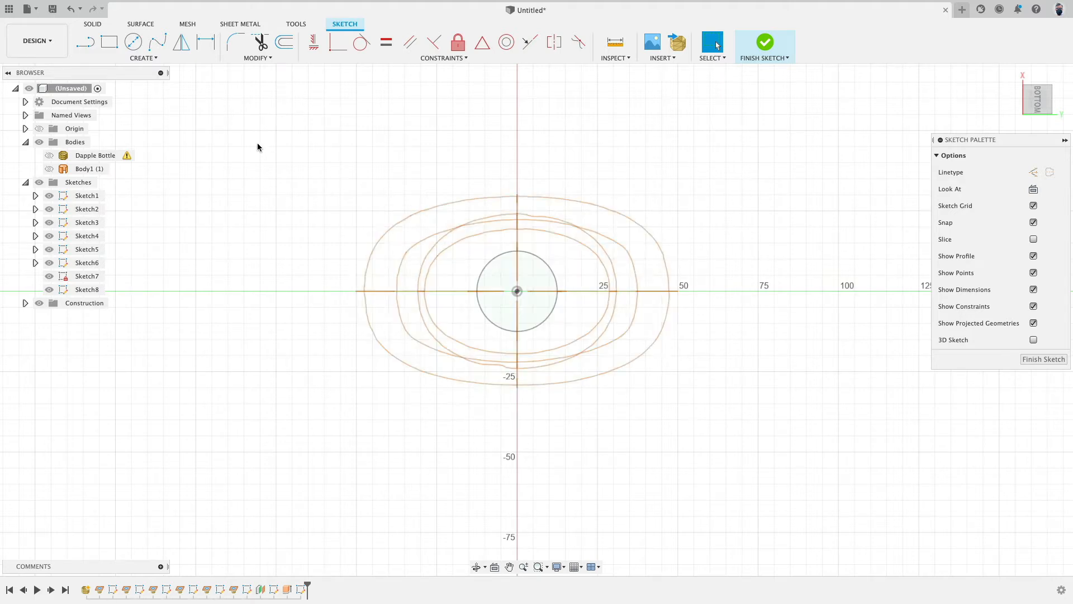
{"action": "left_click", "coordinate": [154, 45]}
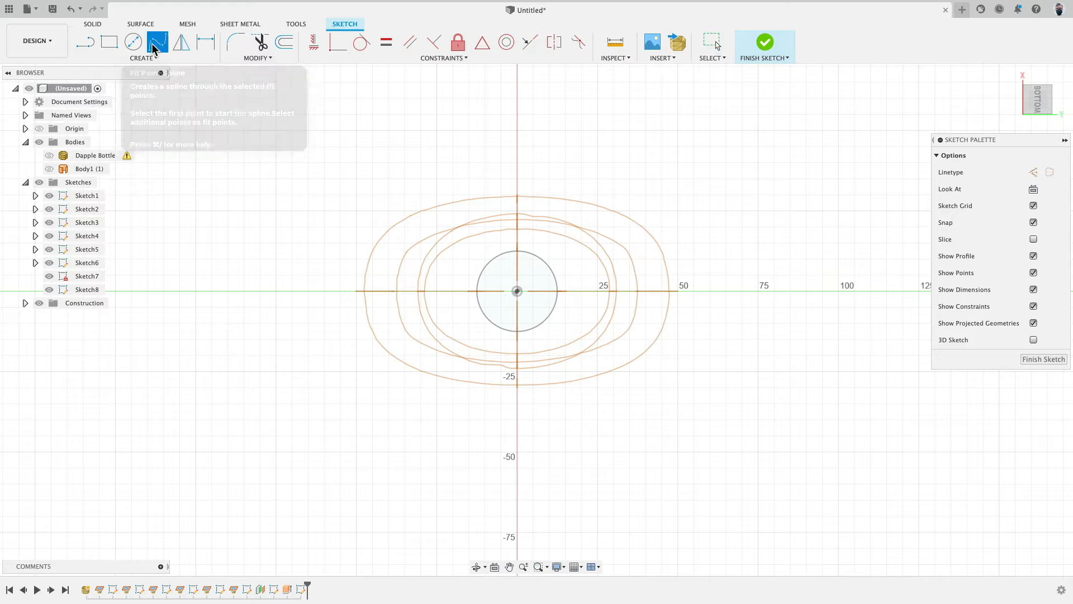
{"action": "left_click", "coordinate": [388, 291]}
{"action": "left_click", "coordinate": [517, 179]}
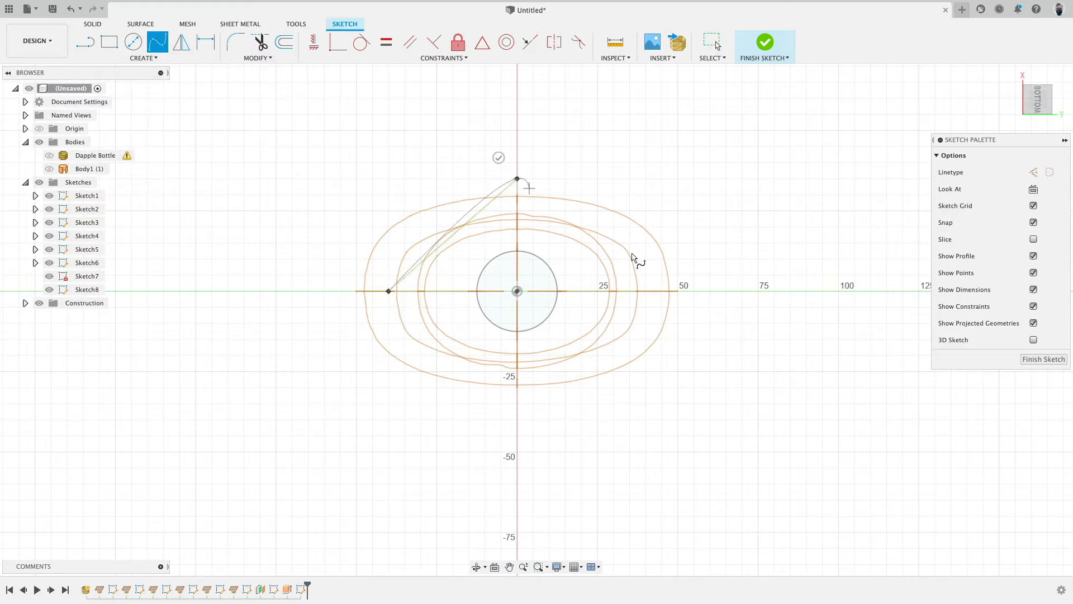
{"action": "left_click", "coordinate": [695, 291]}
{"action": "left_click", "coordinate": [518, 419]}
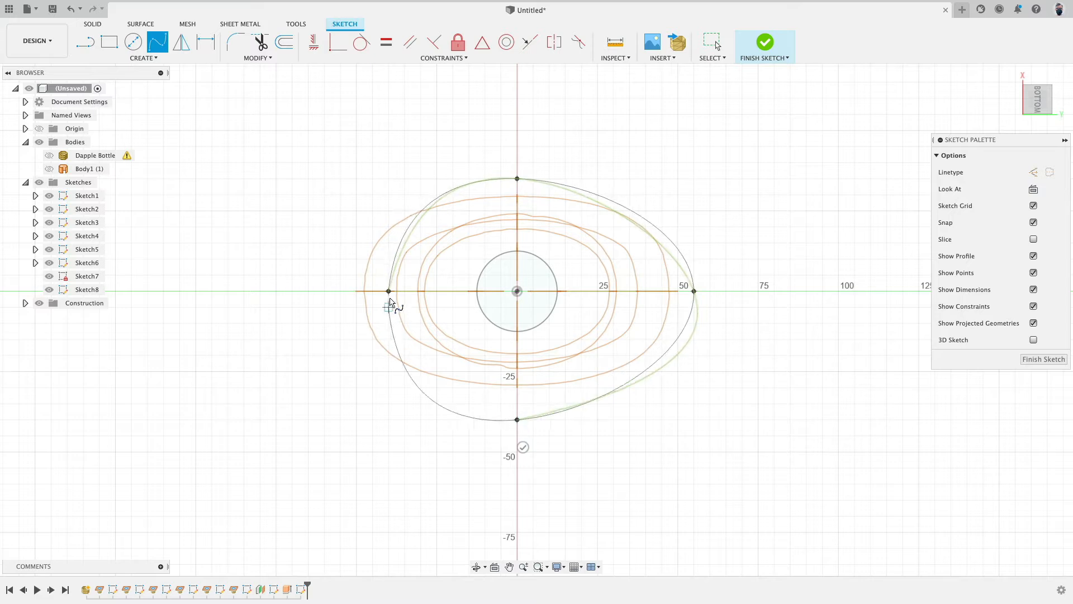
{"action": "left_click", "coordinate": [389, 290]}
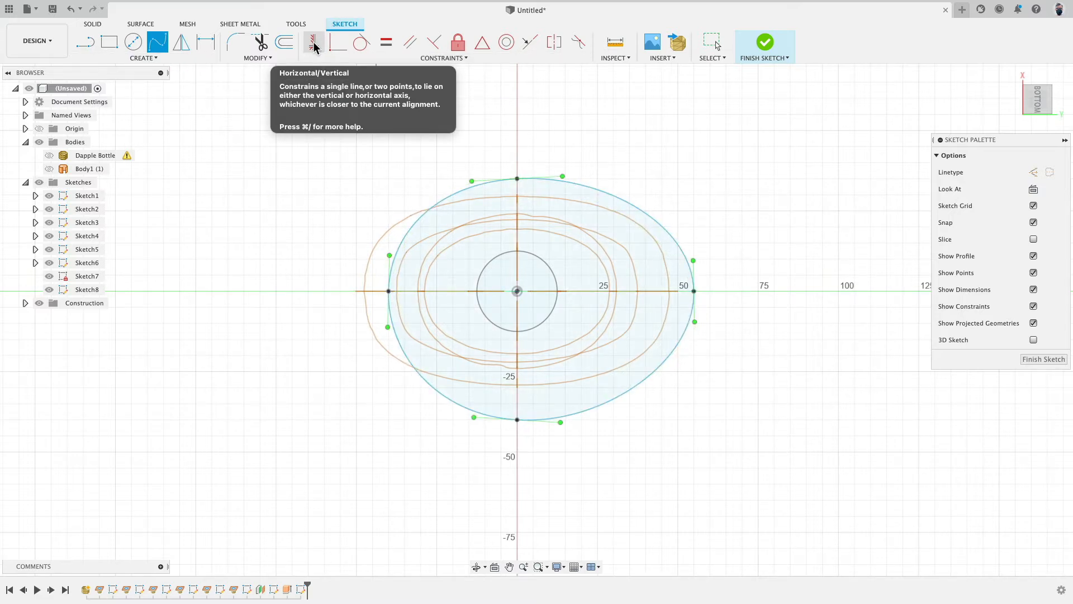
Step: Hide Sketch1 through Sketch7 to isolate the new spline
{"action": "left_click", "coordinate": [49, 196]}
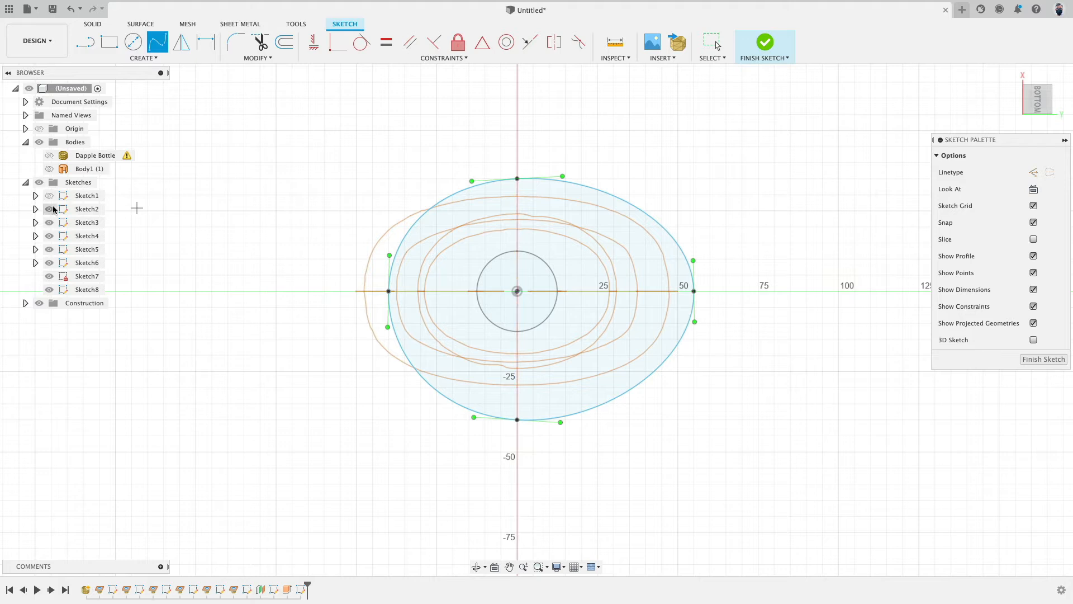
{"action": "left_click", "coordinate": [49, 209]}
{"action": "left_click", "coordinate": [49, 223]}
{"action": "left_click", "coordinate": [49, 236]}
{"action": "left_click", "coordinate": [49, 250]}
{"action": "left_click", "coordinate": [49, 263]}
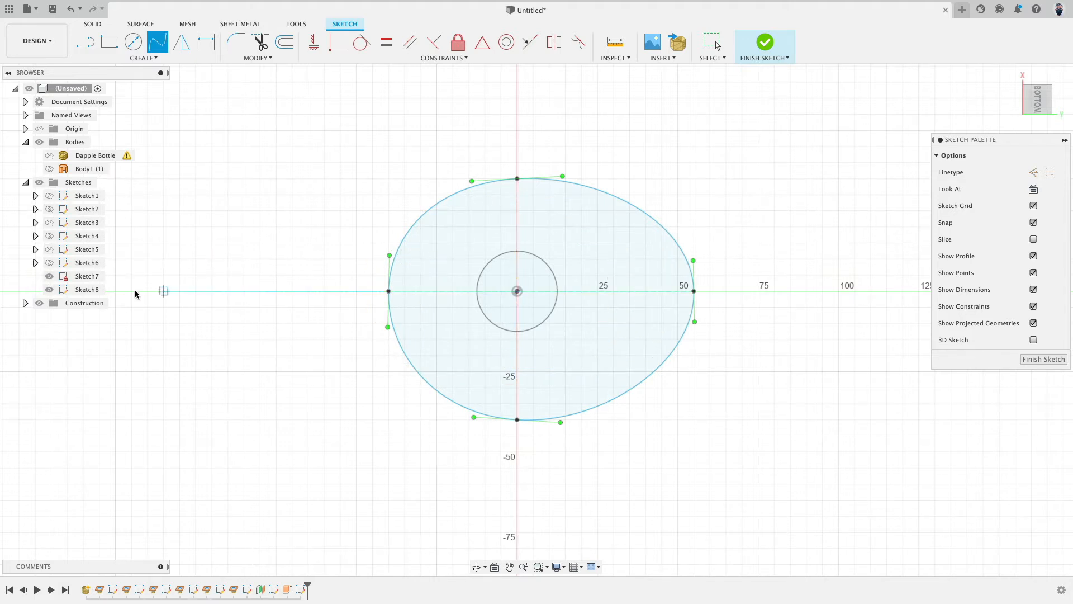
{"action": "left_click", "coordinate": [49, 277]}
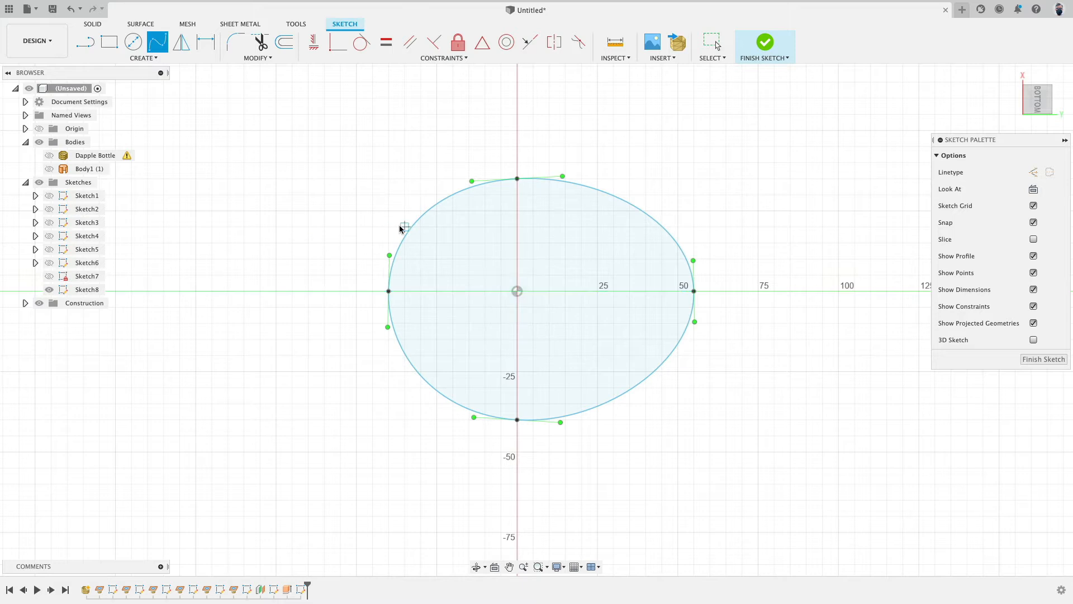
Step: Draw short vertical and horizontal reference lines starting at the sketch origin
{"action": "left_click", "coordinate": [85, 42]}
{"action": "left_click", "coordinate": [517, 291]}
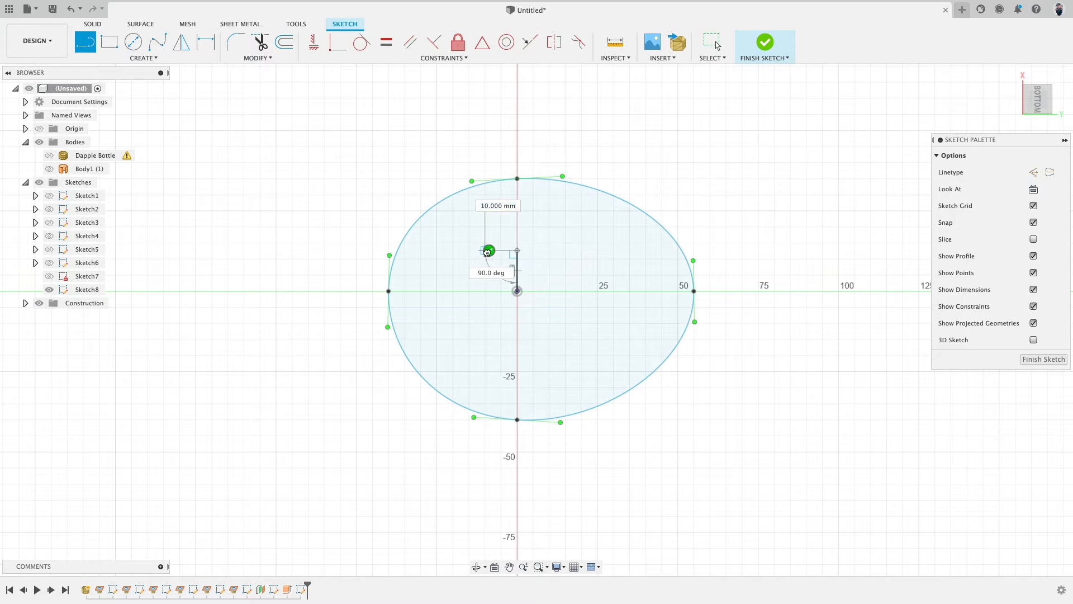
{"action": "left_click", "coordinate": [486, 252]}
{"action": "left_click", "coordinate": [519, 291]}
{"action": "left_click", "coordinate": [549, 292]}
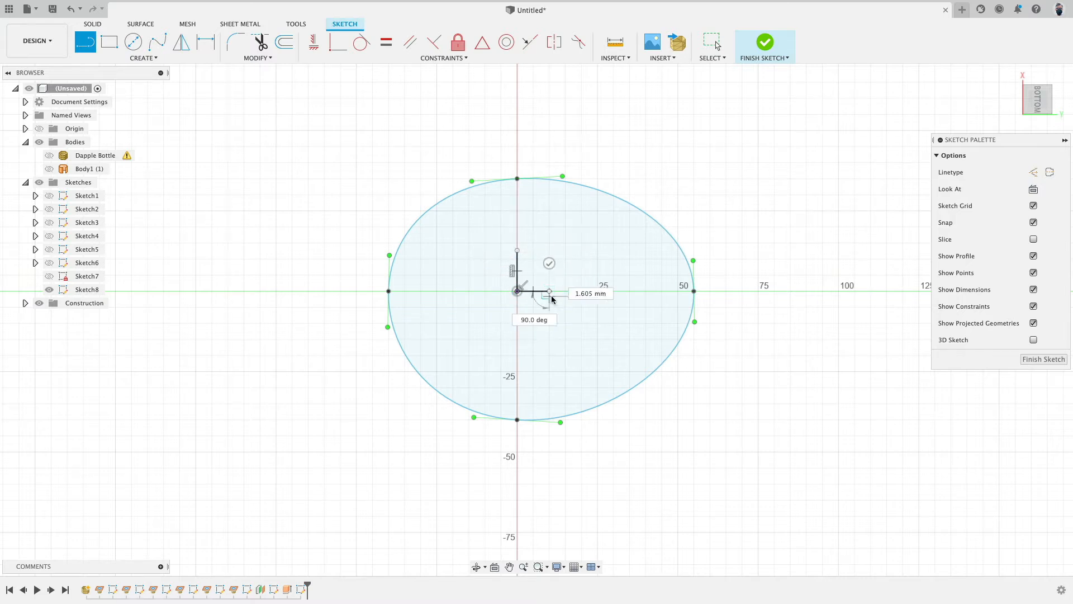
{"action": "left_click", "coordinate": [549, 264]}
Step: Constrain the spline's top point vertically and its right point horizontally to the origin
{"action": "left_click", "coordinate": [313, 42]}
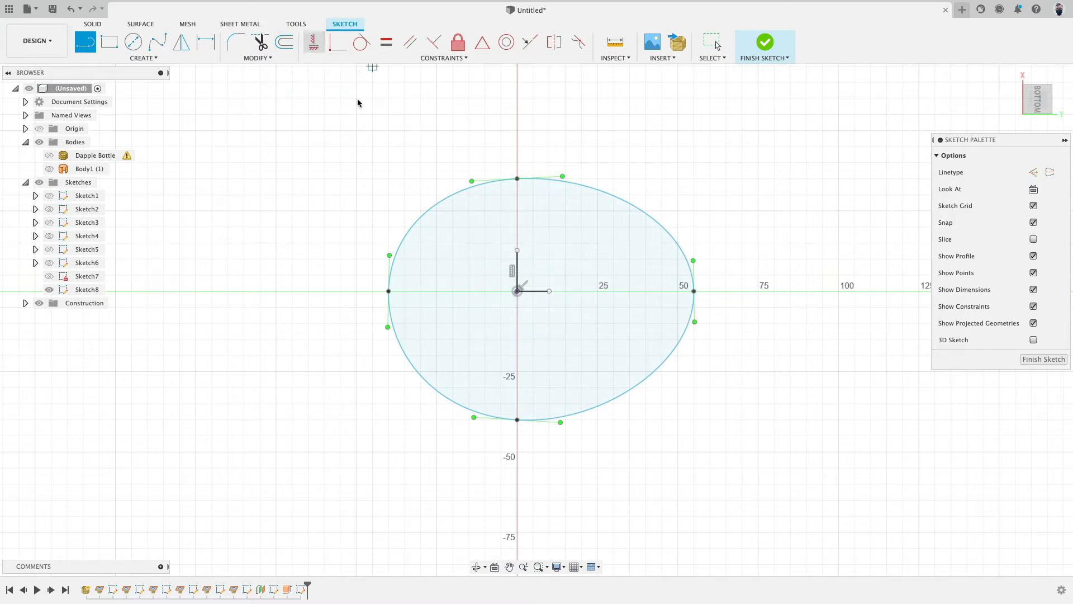
{"action": "left_click", "coordinate": [517, 179]}
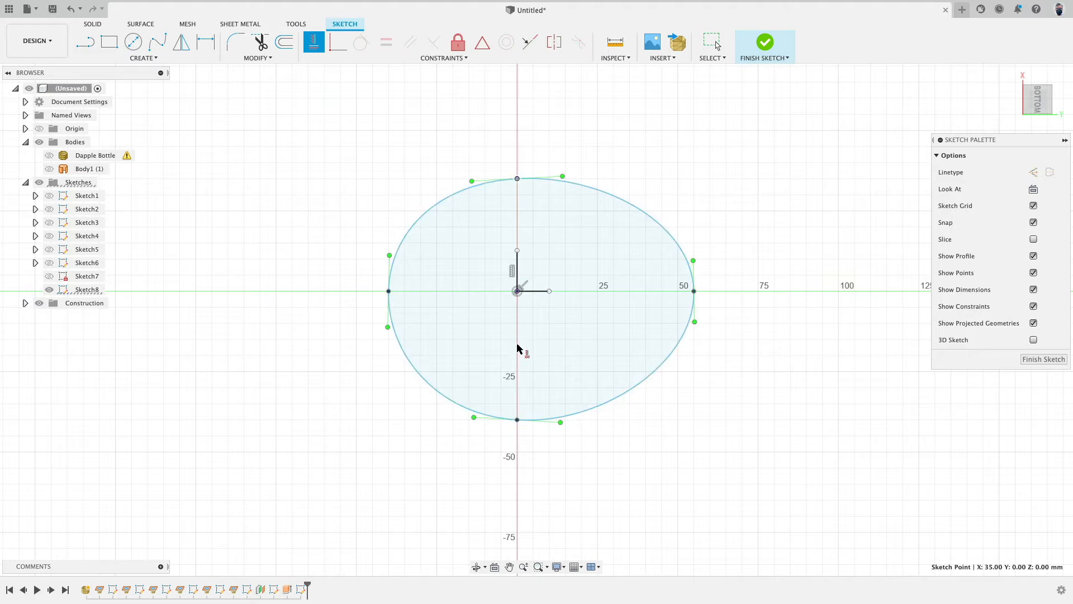
{"action": "left_click", "coordinate": [517, 292]}
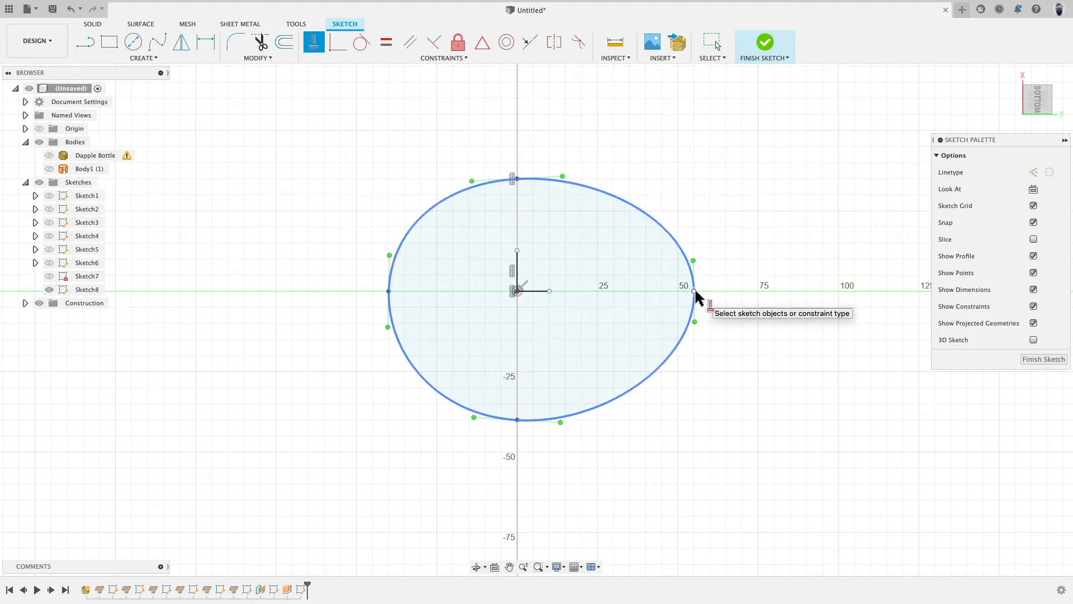
{"action": "left_click", "coordinate": [695, 290]}
{"action": "left_click", "coordinate": [517, 292]}
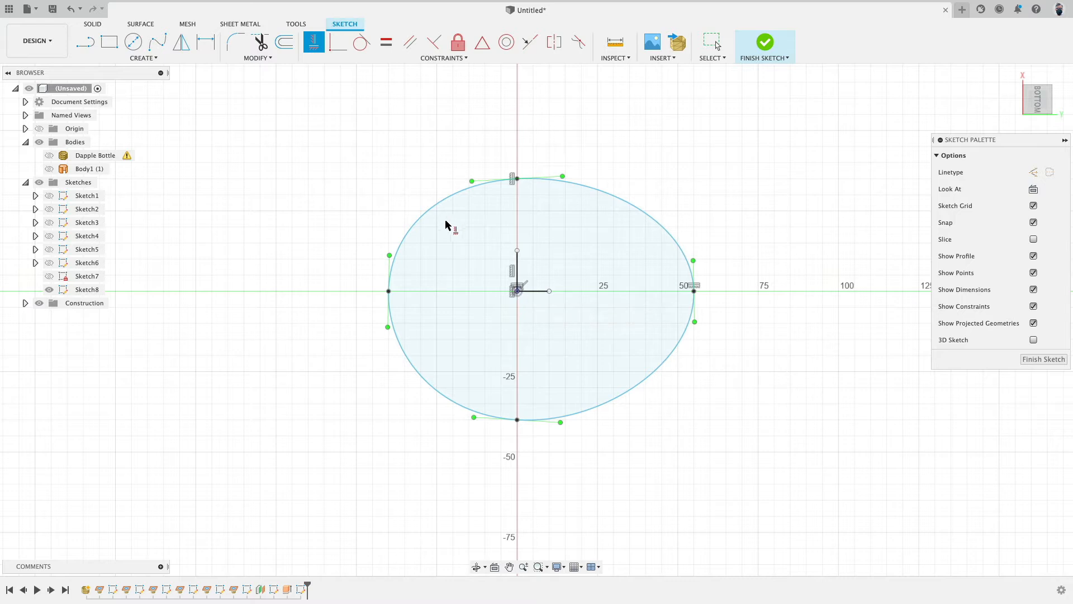
Step: Make the spline's top and bottom points symmetric about the horizontal line, then drag the left point down and outward
{"action": "left_click", "coordinate": [554, 41]}
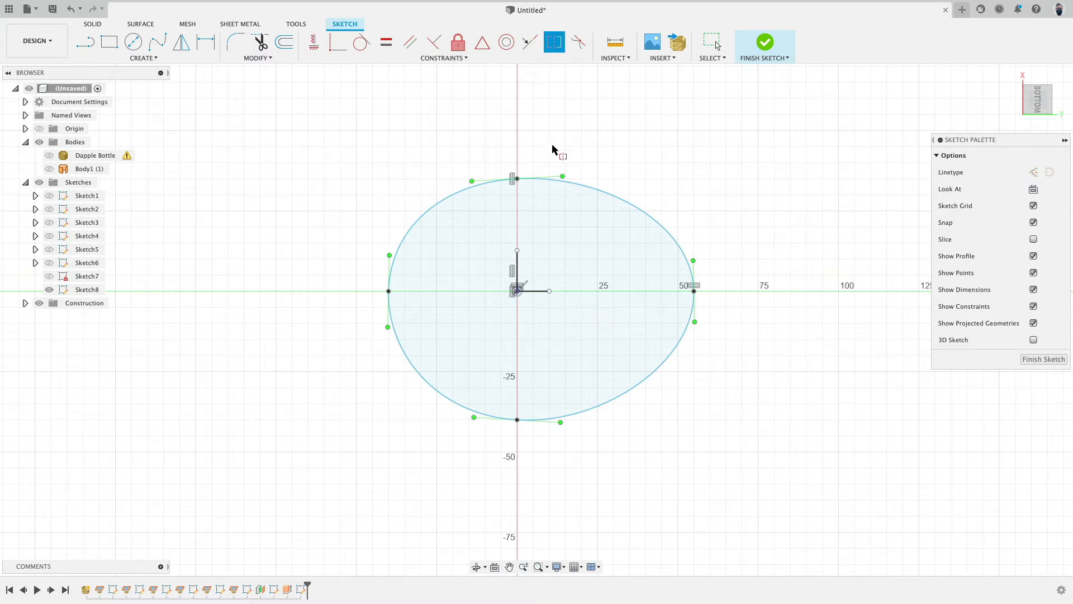
{"action": "left_click", "coordinate": [517, 179]}
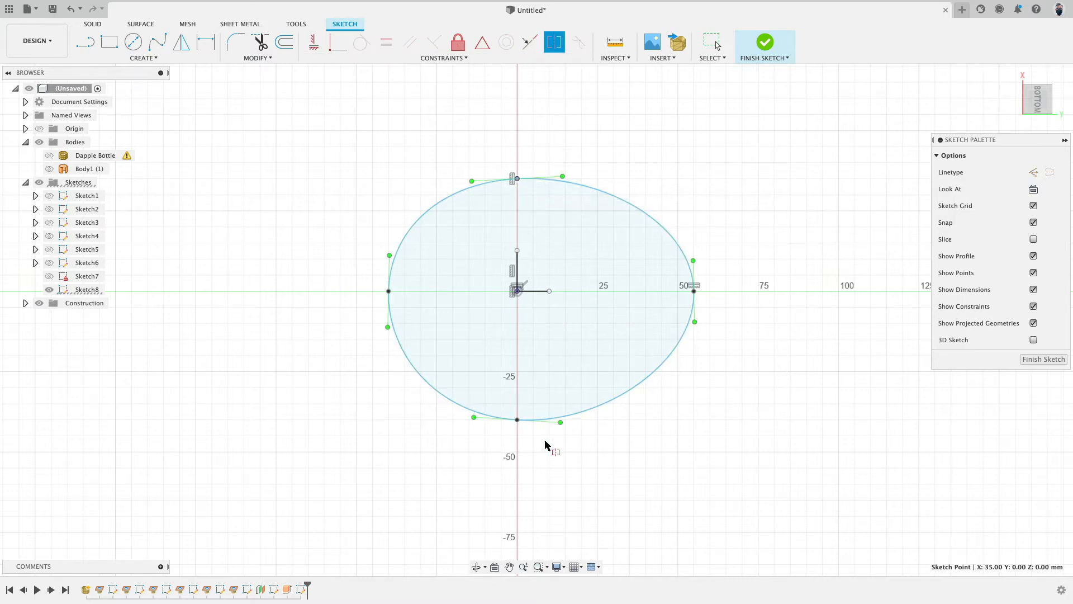
{"action": "left_click", "coordinate": [518, 420]}
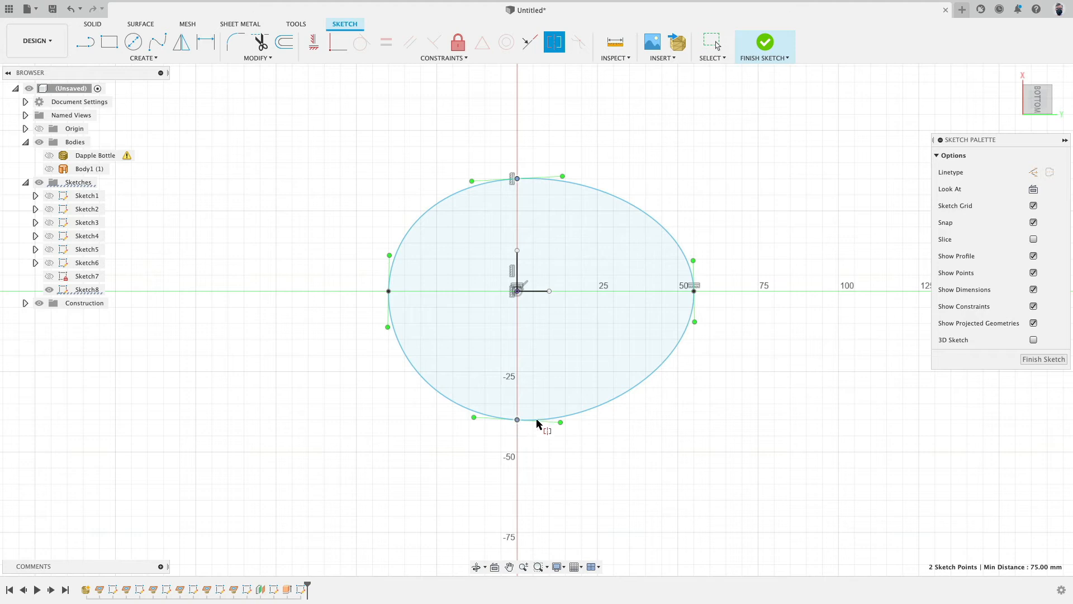
{"action": "left_click", "coordinate": [535, 292]}
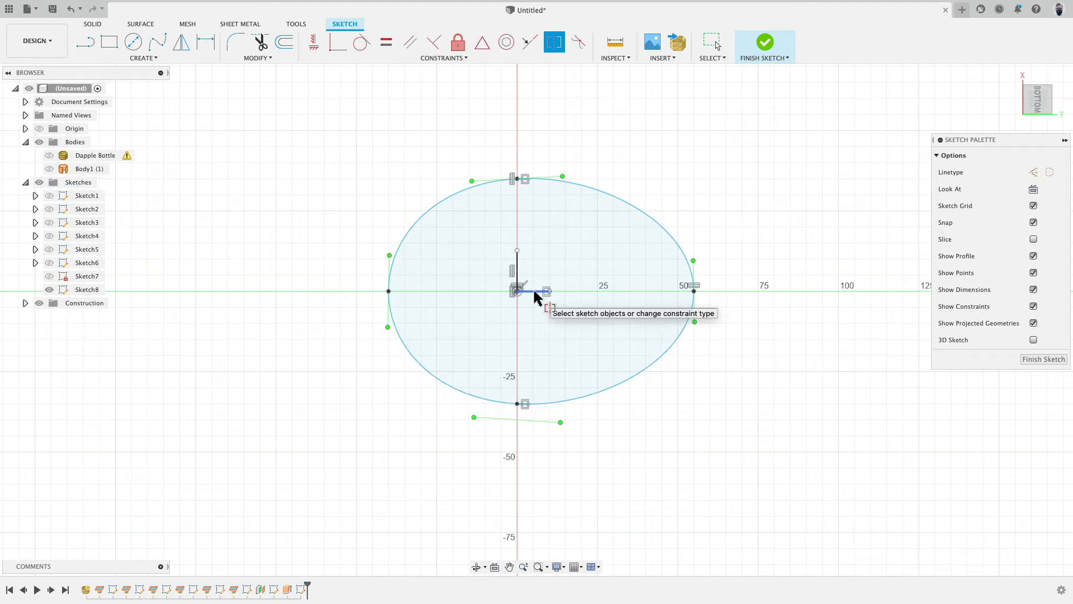
{"action": "left_click", "coordinate": [694, 290]}
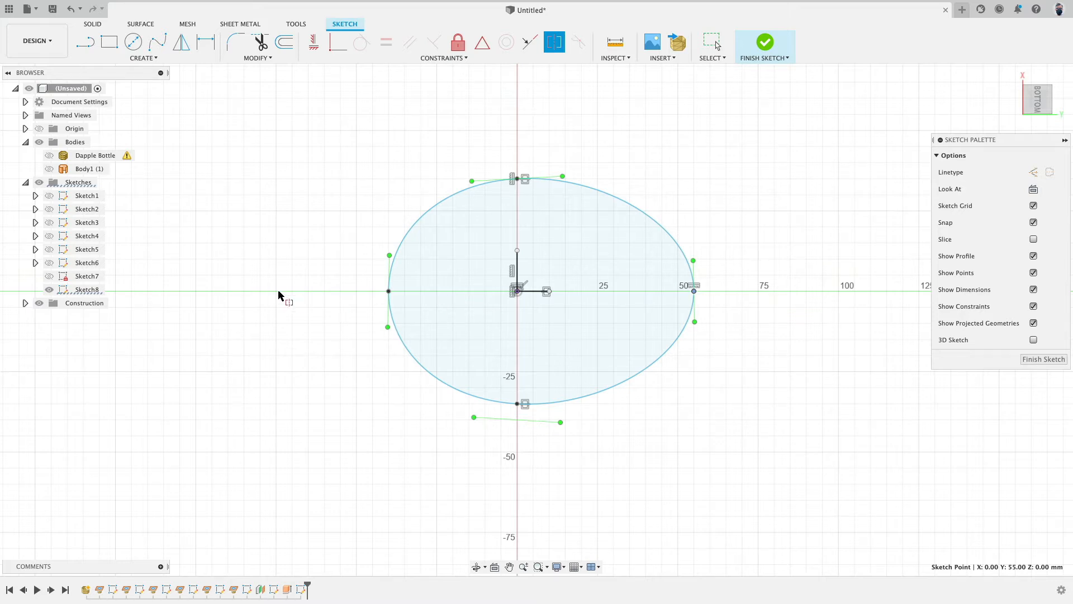
{"action": "key", "text": "Escape"}
{"action": "left_click_drag", "start_coordinate": [389, 292], "coordinate": [366, 370]}
{"action": "left_click", "coordinate": [357, 225]}
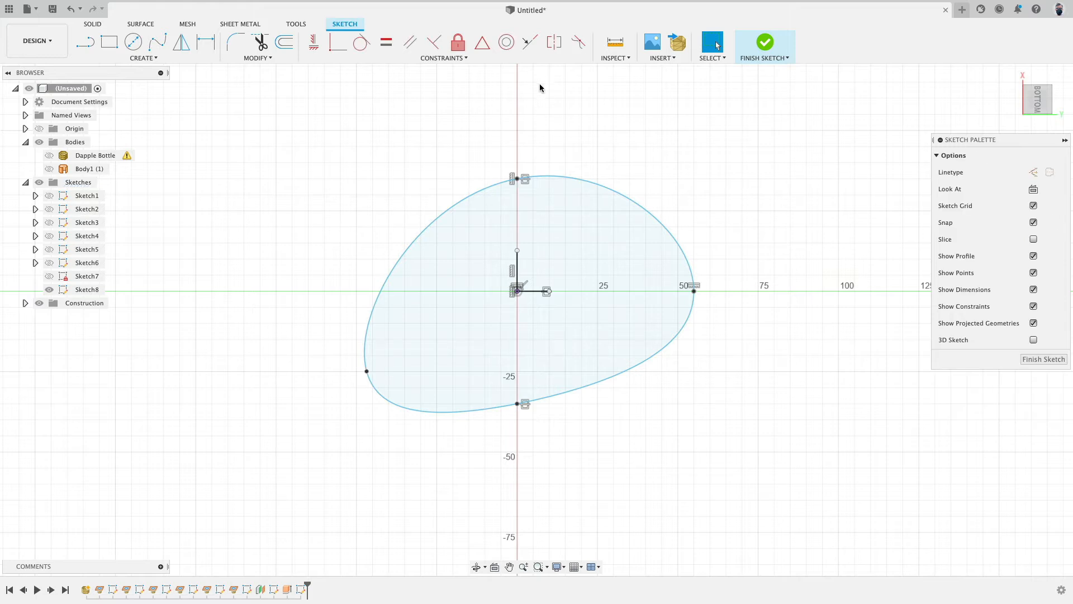
Step: Make the spline's left and right points symmetric about the vertical reference line
{"action": "left_click", "coordinate": [554, 42]}
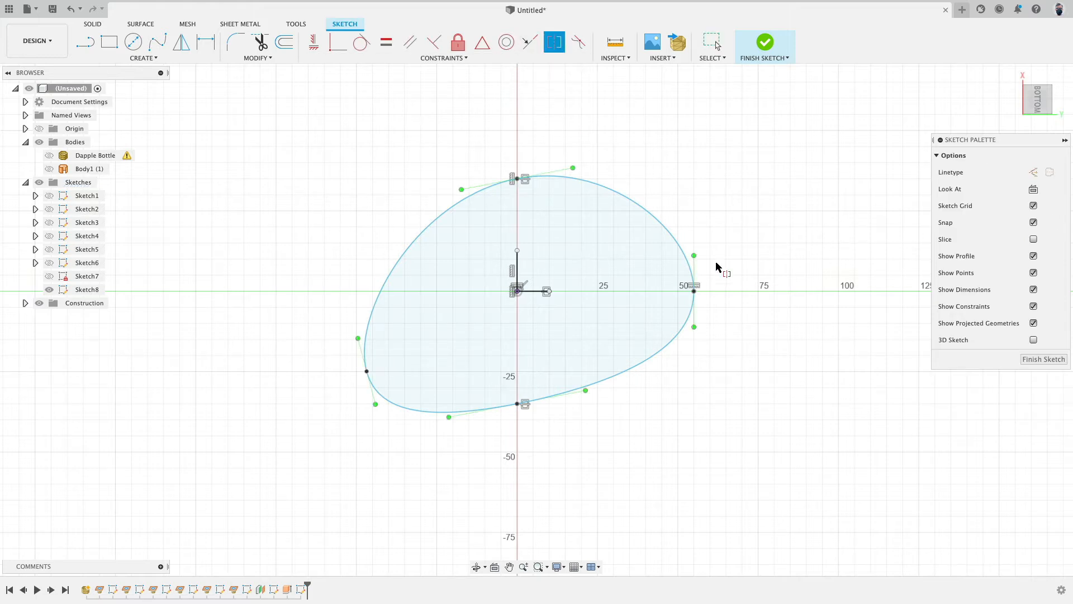
{"action": "left_click", "coordinate": [695, 292]}
{"action": "left_click", "coordinate": [366, 372]}
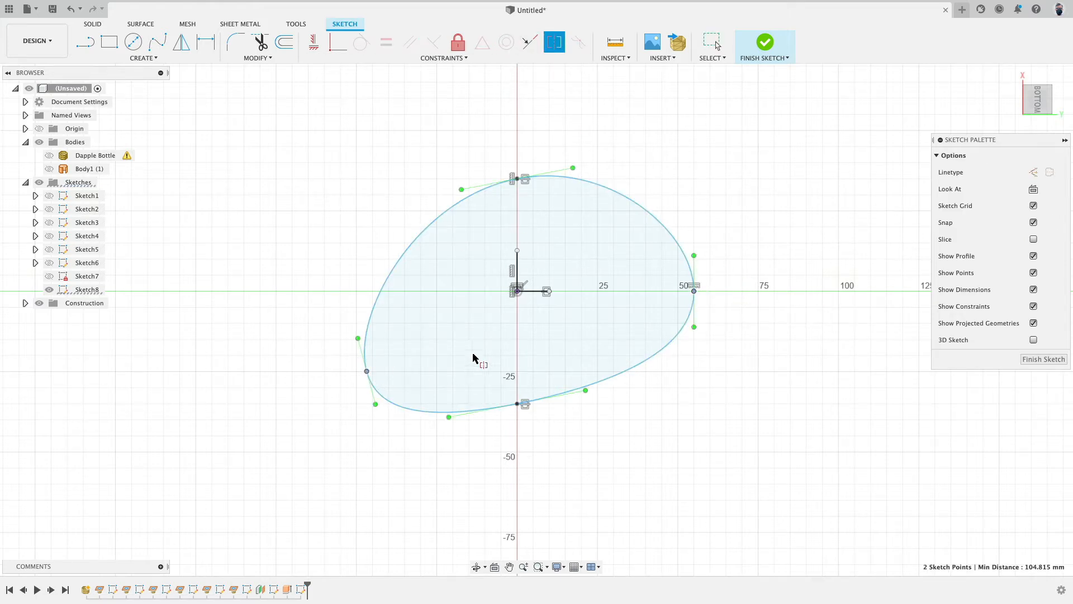
{"action": "left_click", "coordinate": [515, 272]}
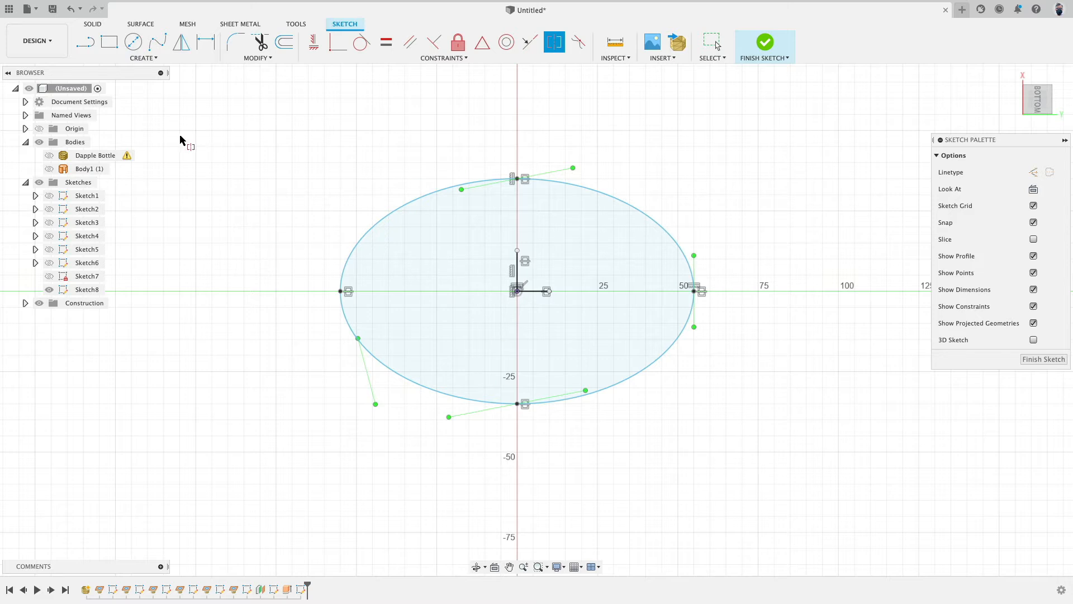
{"action": "key", "text": "Escape"}
Step: Level the tangent handles at the spline's top and bottom points to shape a symmetric outline
{"action": "left_click", "coordinate": [518, 179]}
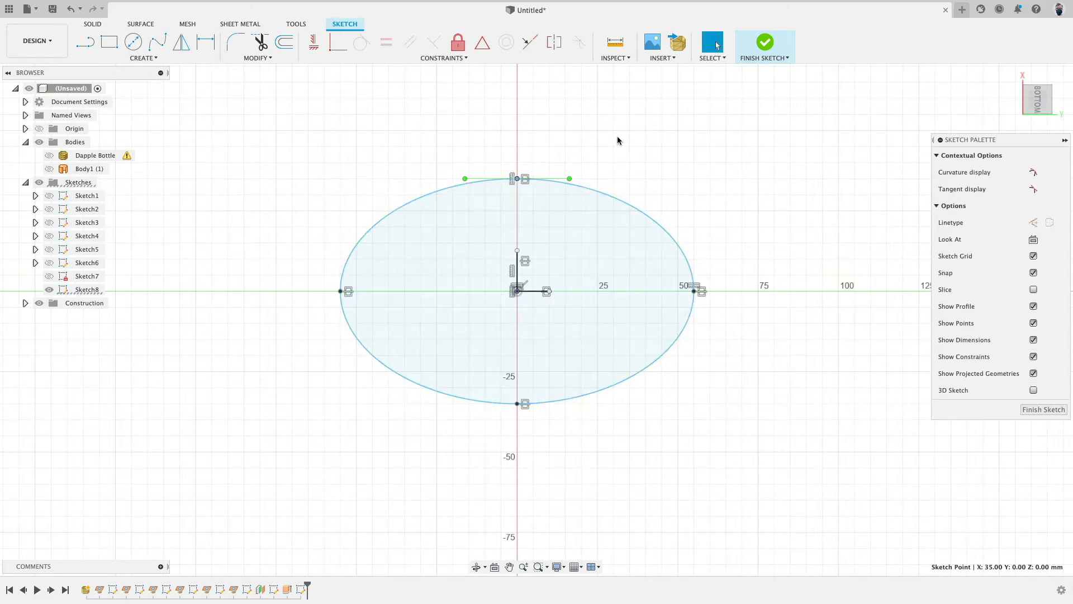
{"action": "left_click", "coordinate": [606, 180]}
{"action": "left_click", "coordinate": [517, 403]}
{"action": "left_click", "coordinate": [227, 174]}
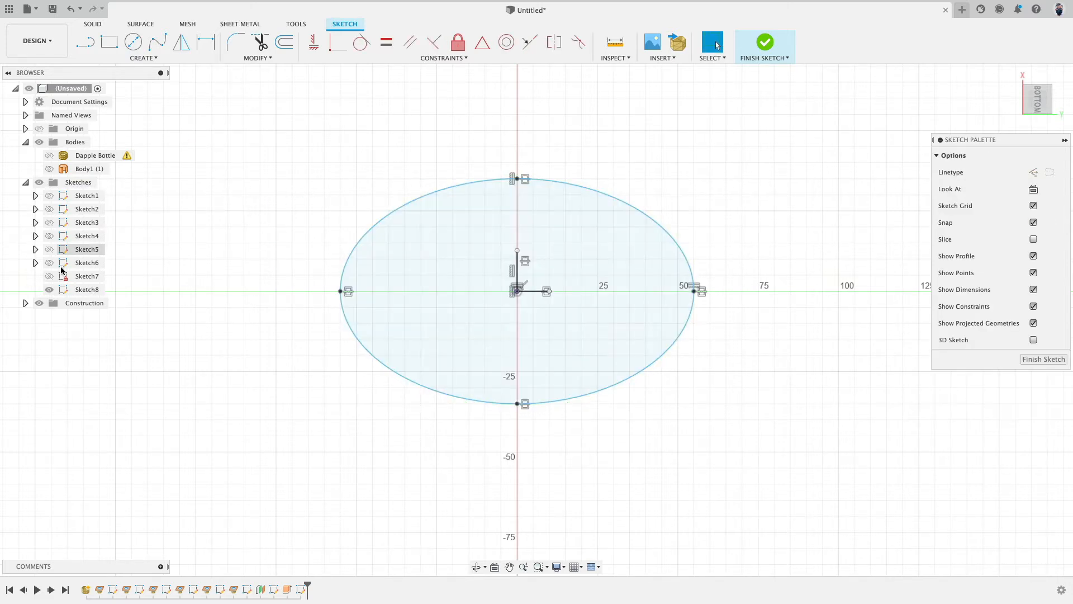
Step: Toggle sketch visibility to show Sketch3's base outline as a reference for the spline
{"action": "left_click", "coordinate": [50, 263]}
{"action": "left_click", "coordinate": [50, 263]}
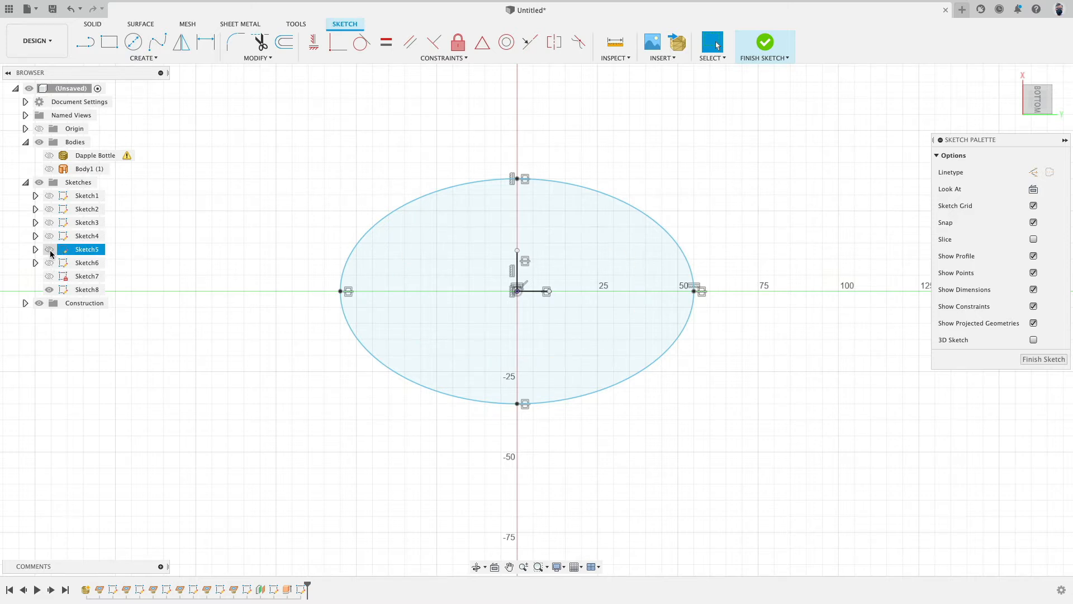
{"action": "left_click", "coordinate": [49, 250]}
{"action": "left_click", "coordinate": [49, 249]}
{"action": "left_click", "coordinate": [50, 198]}
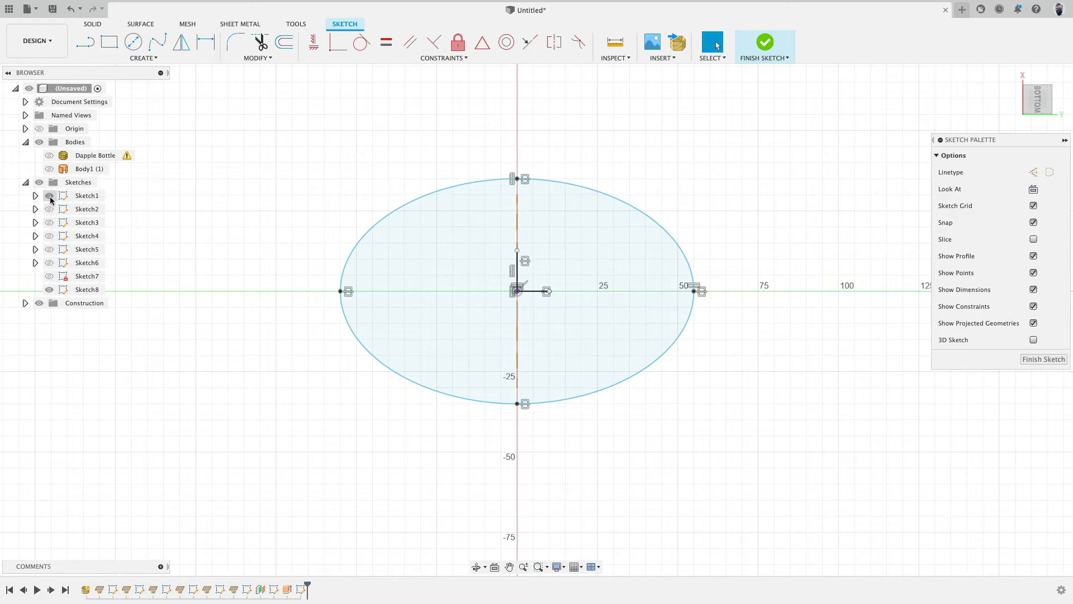
{"action": "left_click", "coordinate": [50, 197]}
{"action": "left_click", "coordinate": [49, 209]}
{"action": "left_click", "coordinate": [49, 210]}
{"action": "left_click", "coordinate": [48, 223]}
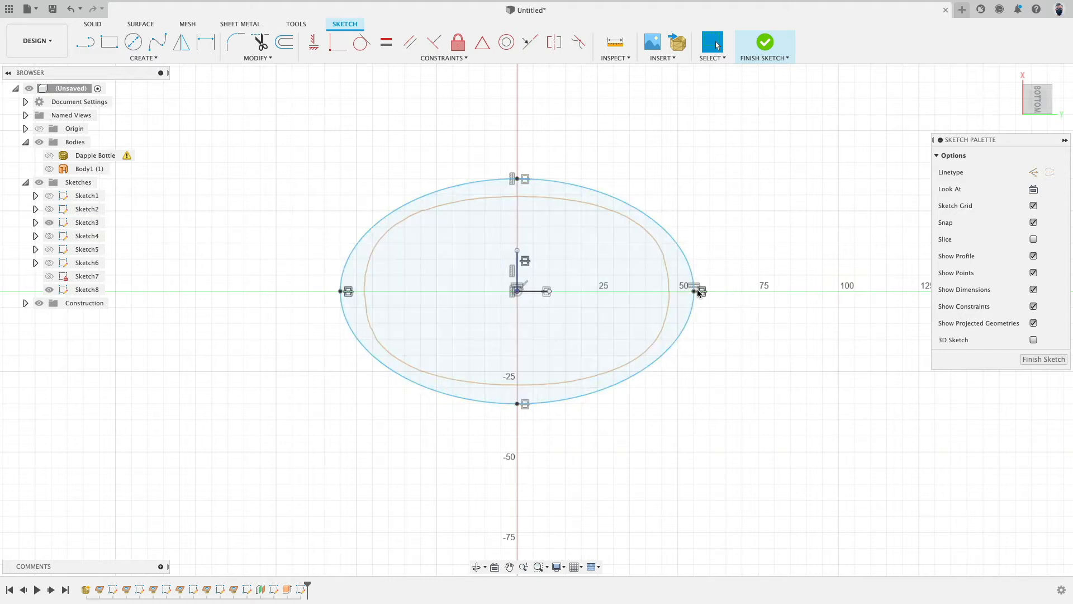
Step: Drag the spline's right and top points inward to match the Sketch3 outline, then finish the sketch
{"action": "left_click_drag", "start_coordinate": [695, 291], "coordinate": [672, 291]}
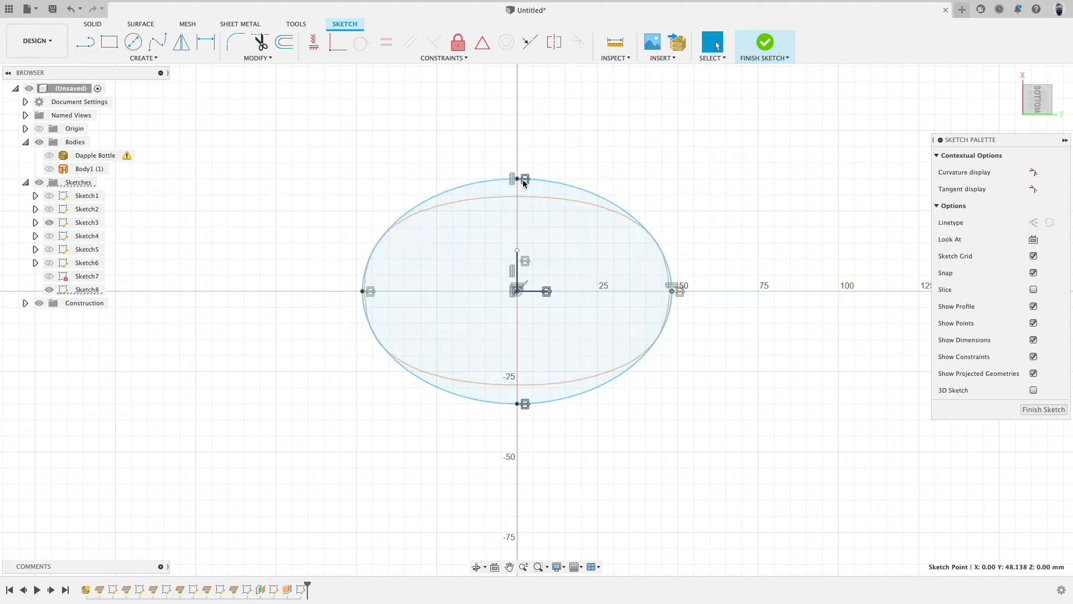
{"action": "left_click_drag", "start_coordinate": [518, 179], "coordinate": [518, 196]}
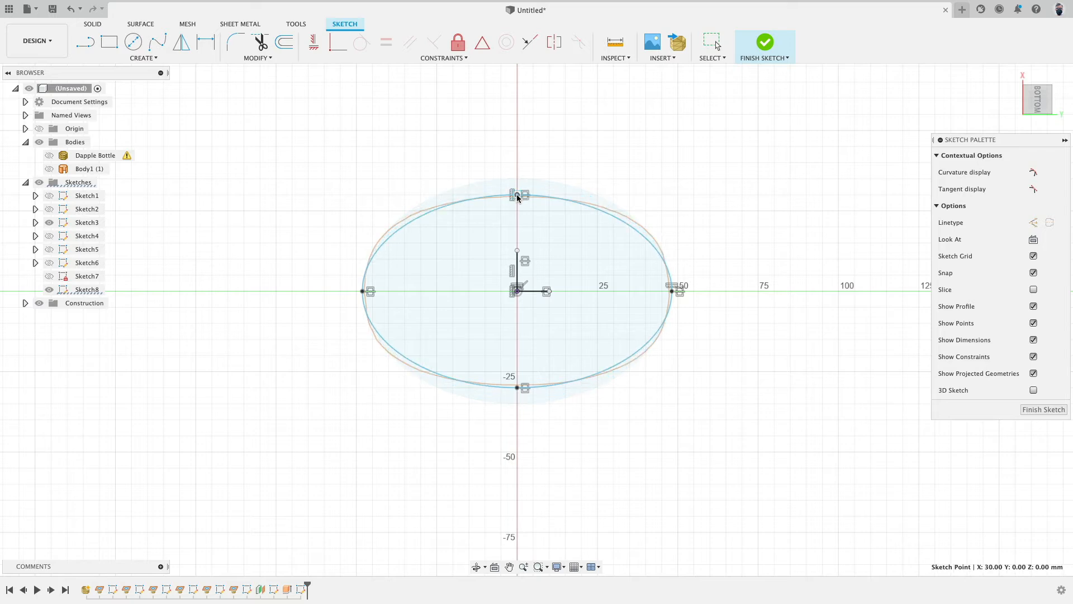
{"action": "middle_click_drag", "start_coordinate": [728, 186], "coordinate": [712, 304], "text": "shift"}
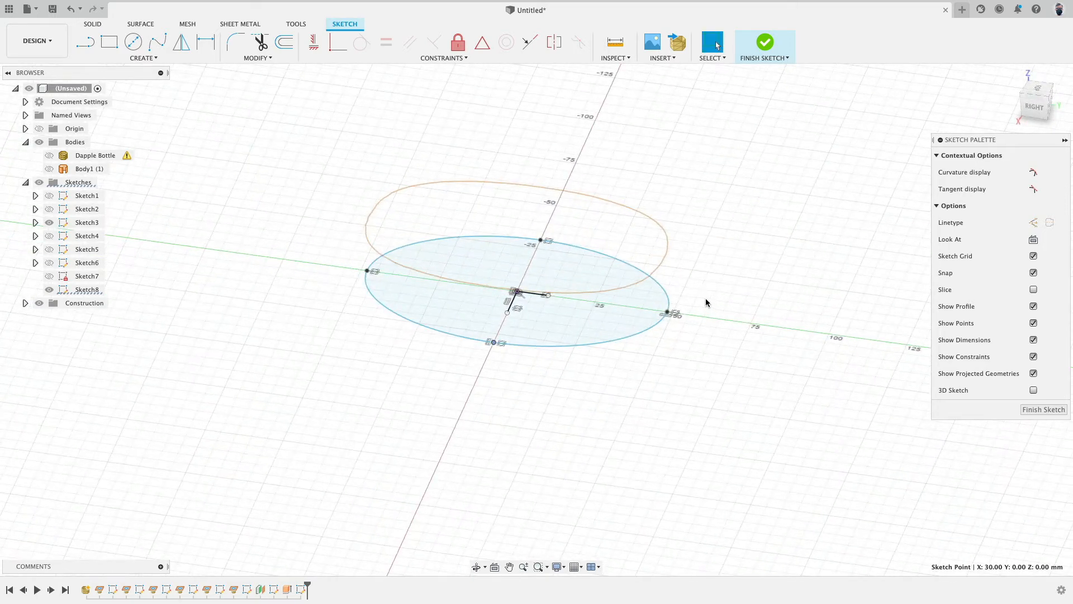
{"action": "mouse_move", "coordinate": [309, 316]}
{"action": "middle_mouse_down", "text": "shift"}
{"action": "mouse_move", "coordinate": [401, 328]}
{"action": "mouse_move", "coordinate": [391, 321]}
{"action": "middle_mouse_up", "text": "shift"}
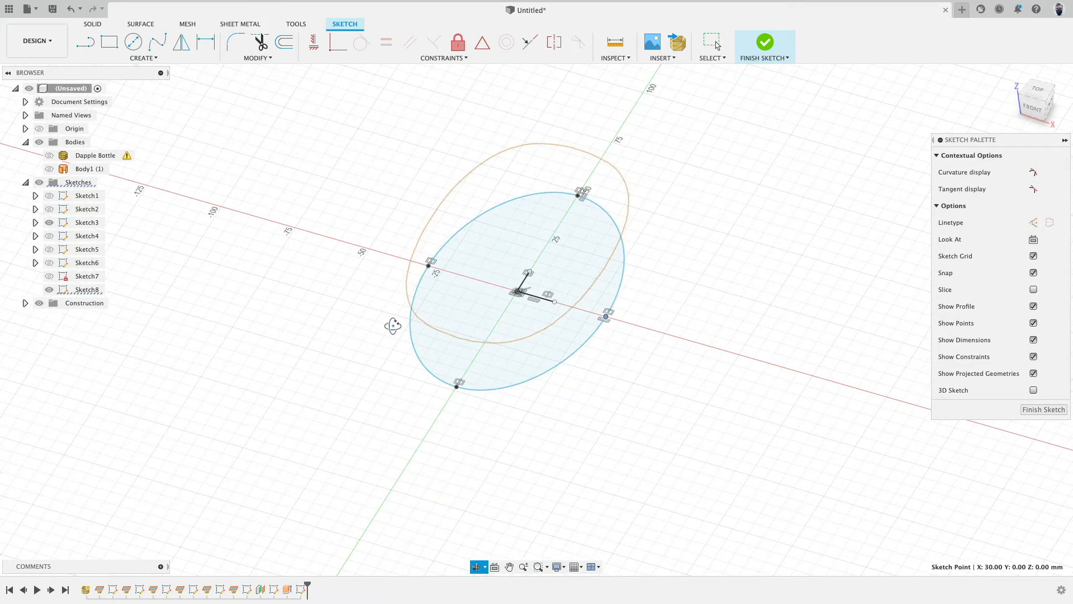
{"action": "left_click", "coordinate": [765, 43]}
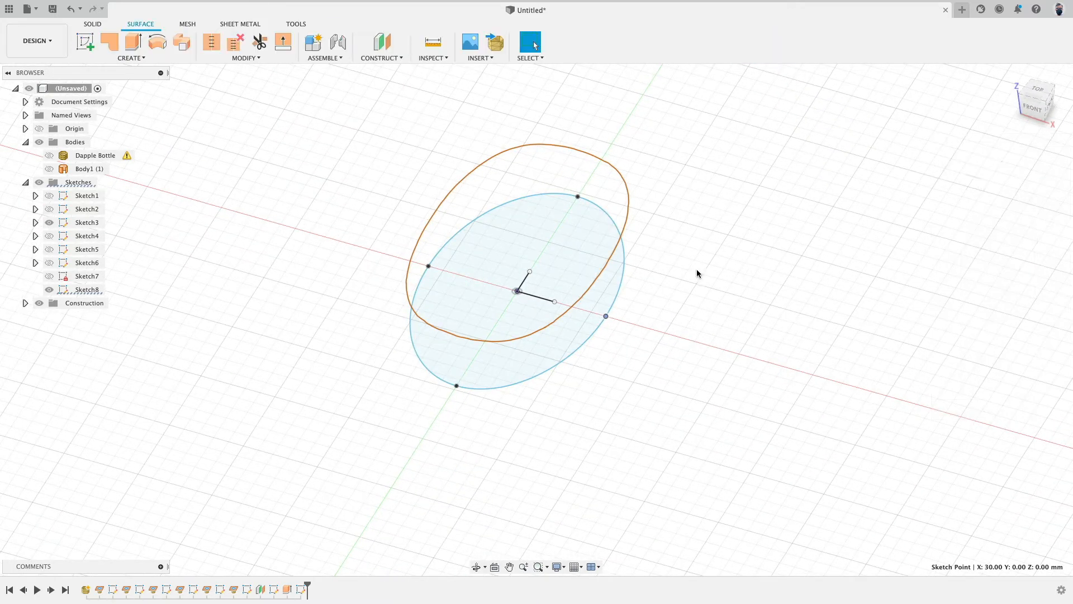
Step: Show Sketch7 and rename it Top
{"action": "left_click", "coordinate": [50, 276]}
{"action": "scroll", "coordinate": [276, 349], "scroll_direction": "down", "scroll_amount": 1}
{"action": "scroll", "coordinate": [276, 352], "scroll_direction": "down", "scroll_amount": 3}
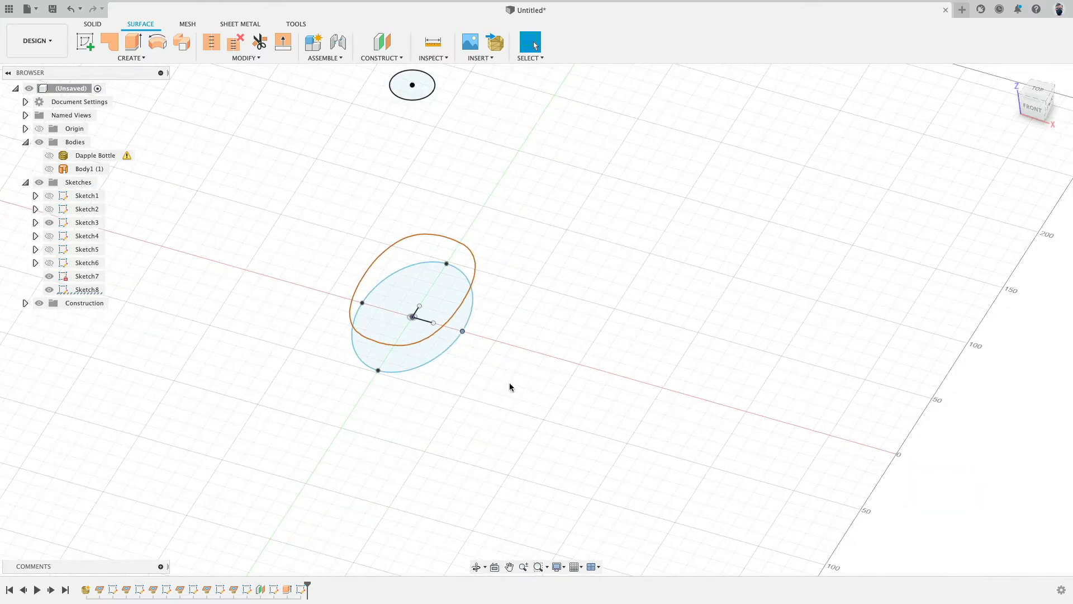
{"action": "left_click", "coordinate": [92, 276]}
{"action": "type", "text": "Top"}
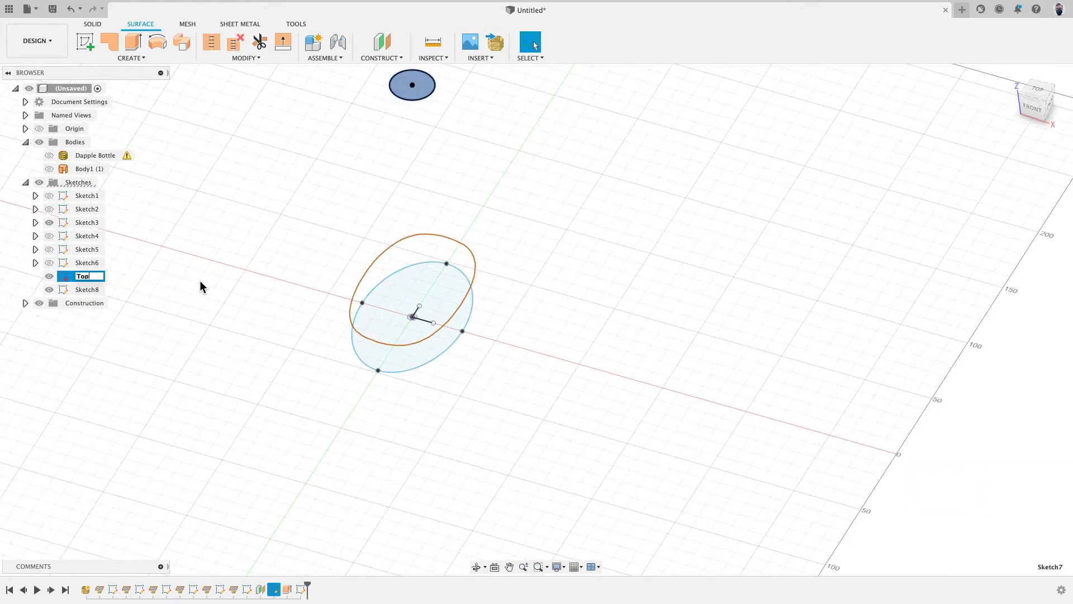
{"action": "key", "text": "Return"}
Step: Rename Sketch8 as Bottom
{"action": "double_click", "coordinate": [98, 292]}
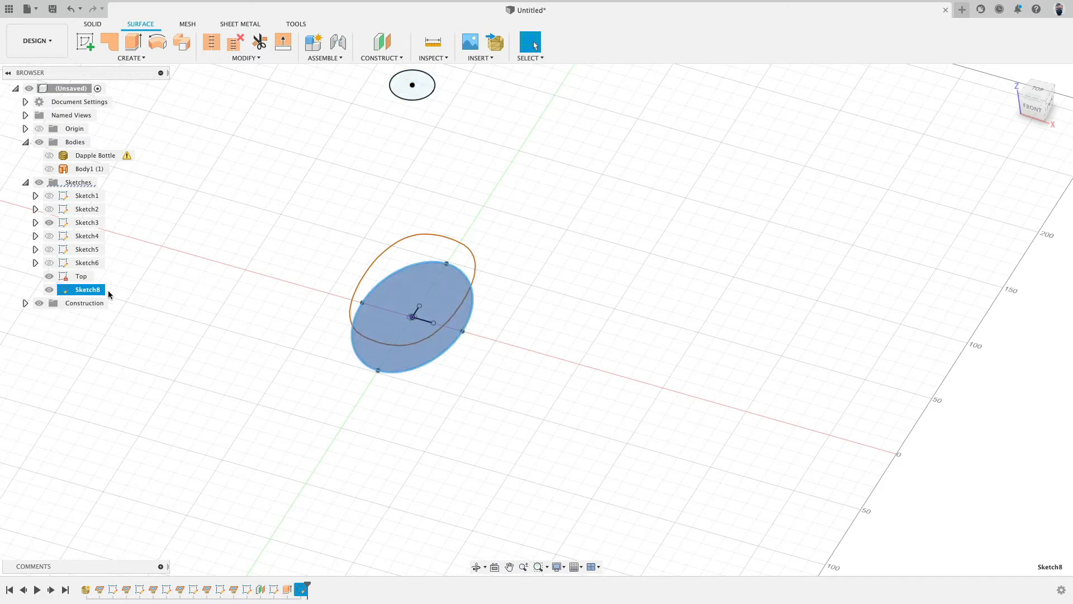
{"action": "type", "text": "Bottom"}
{"action": "key", "text": "Return"}
Step: Loft a new body between the Bottom and Top sketch profiles
{"action": "left_click", "coordinate": [662, 192]}
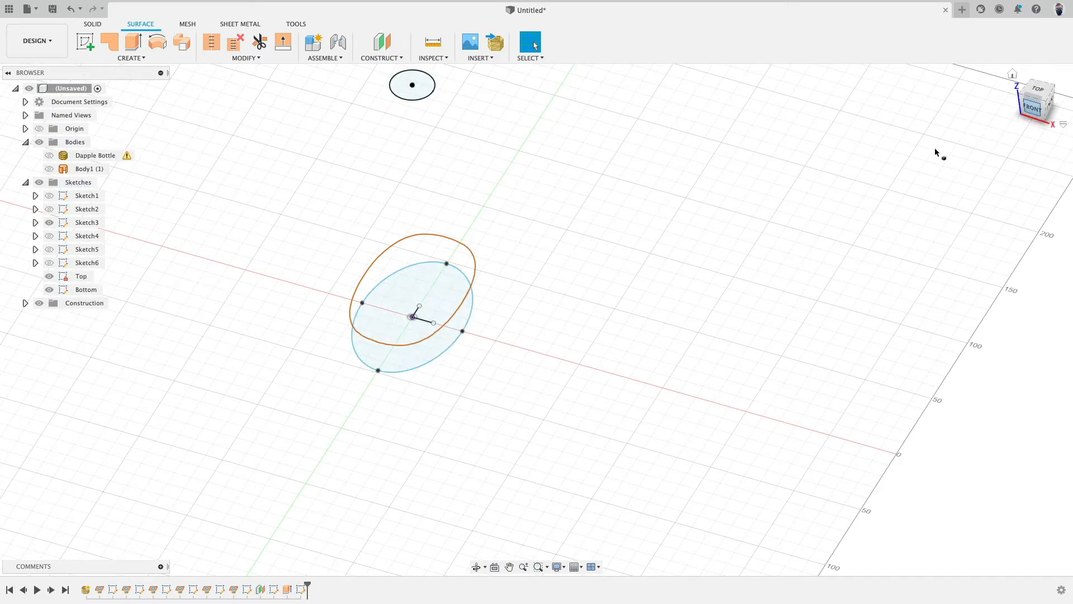
{"action": "mouse_move", "coordinate": [935, 148]}
{"action": "middle_mouse_down", "text": "shift"}
{"action": "mouse_move", "coordinate": [779, 186]}
{"action": "mouse_move", "coordinate": [686, 260]}
{"action": "middle_mouse_up", "text": "shift"}
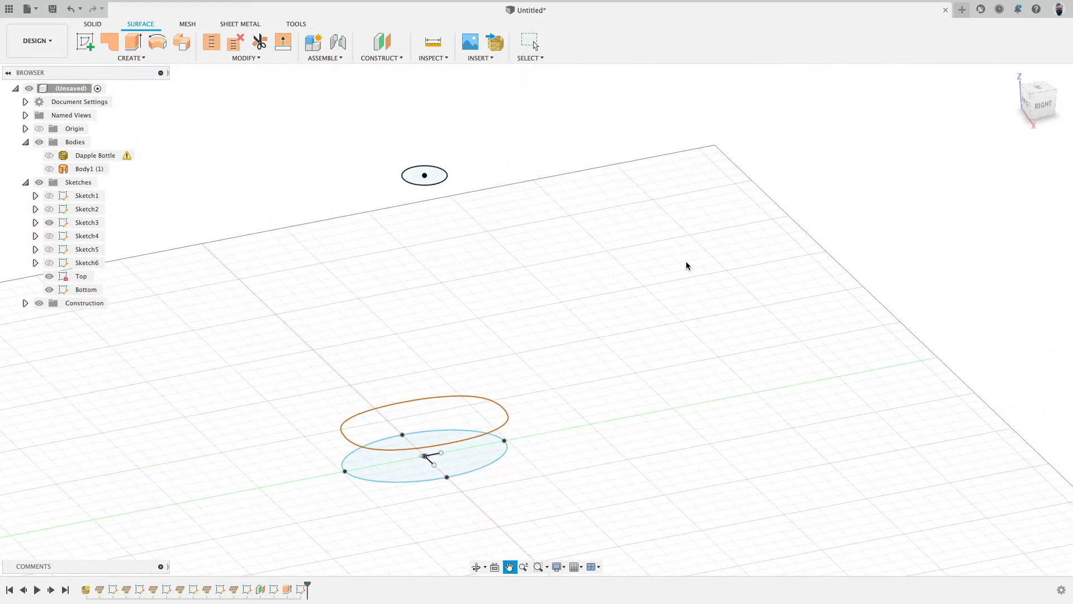
{"action": "left_click", "coordinate": [145, 58]}
{"action": "left_click", "coordinate": [143, 142]}
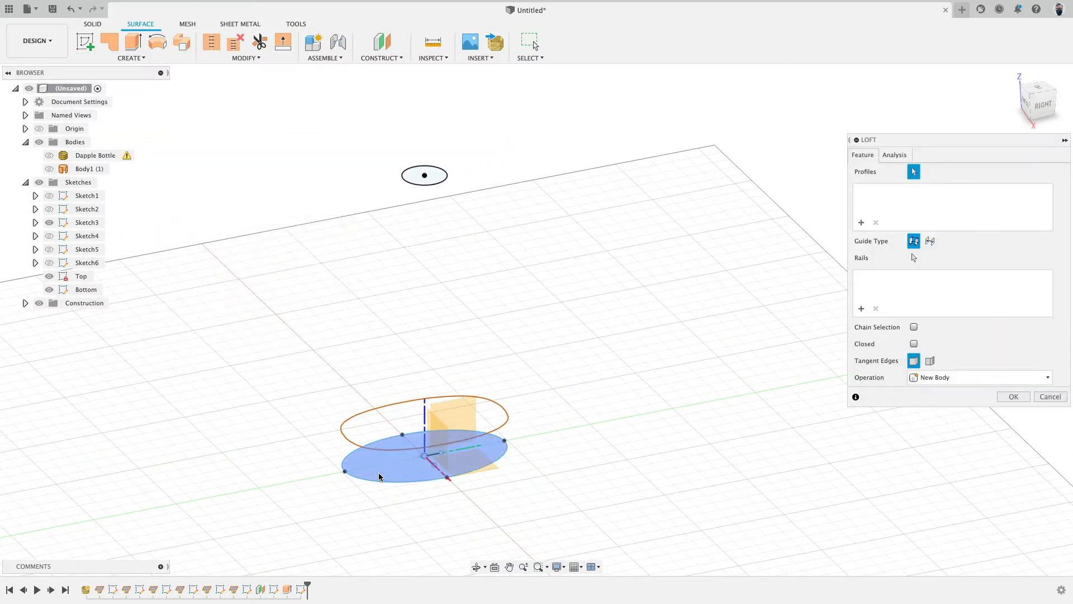
{"action": "left_click", "coordinate": [414, 465]}
{"action": "left_click", "coordinate": [425, 175]}
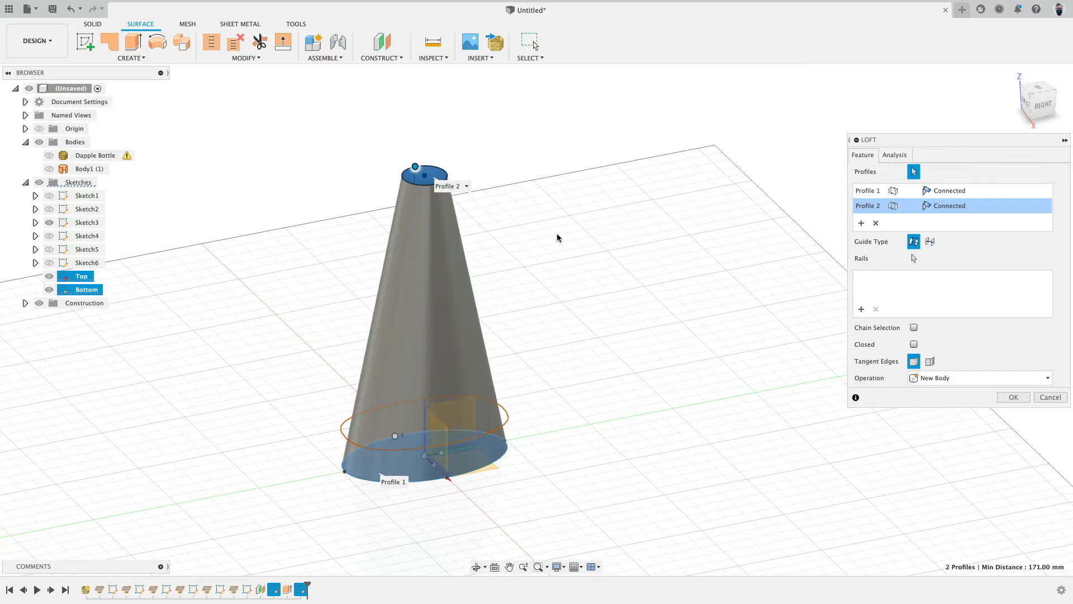
{"action": "mouse_move", "coordinate": [575, 213]}
{"action": "middle_mouse_down", "text": "shift"}
{"action": "mouse_move", "coordinate": [578, 268]}
{"action": "mouse_move", "coordinate": [579, 212]}
{"action": "middle_mouse_up", "text": "shift"}
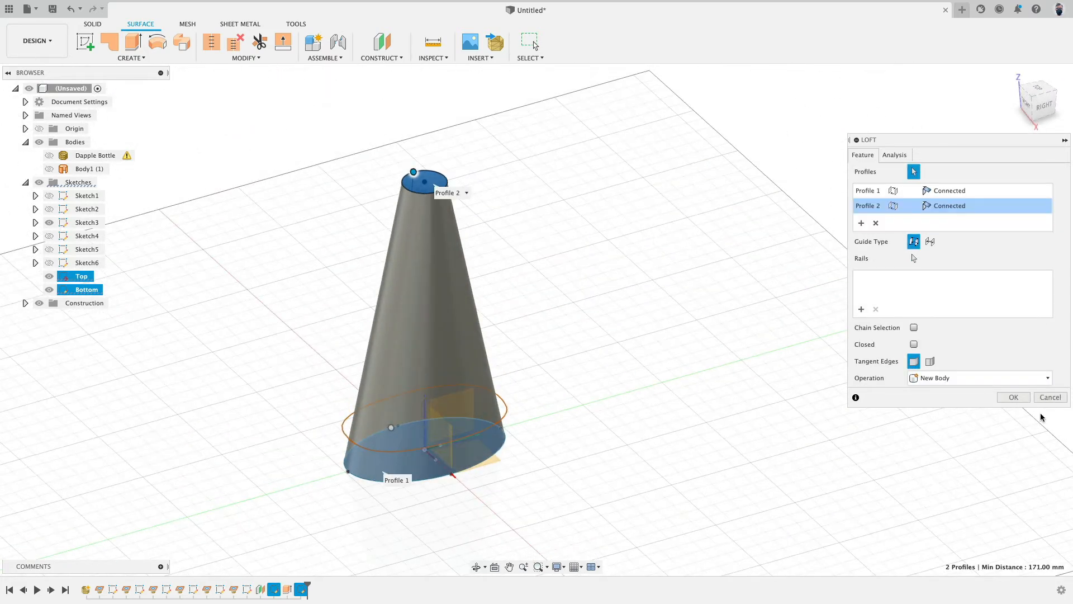
{"action": "left_click", "coordinate": [1013, 397]}
Step: Show the Dapple Bottle mesh to compare with the loft, hide it again, and delete the loft feature
{"action": "middle_click_drag", "start_coordinate": [702, 379], "coordinate": [702, 459], "text": "shift"}
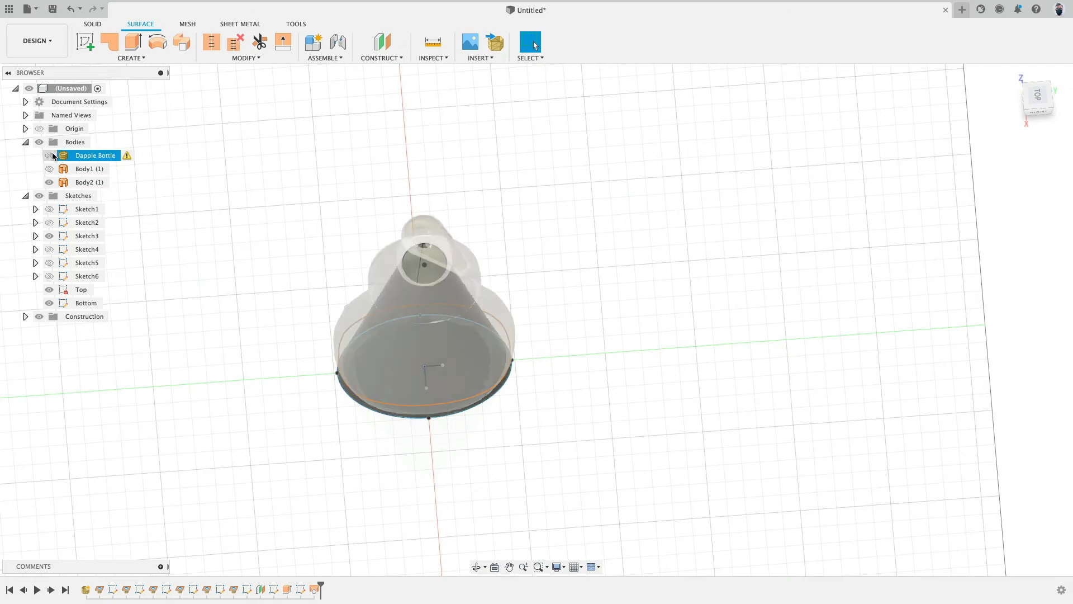
{"action": "left_click", "coordinate": [49, 156]}
{"action": "middle_click_drag", "start_coordinate": [242, 212], "coordinate": [274, 179], "text": "shift"}
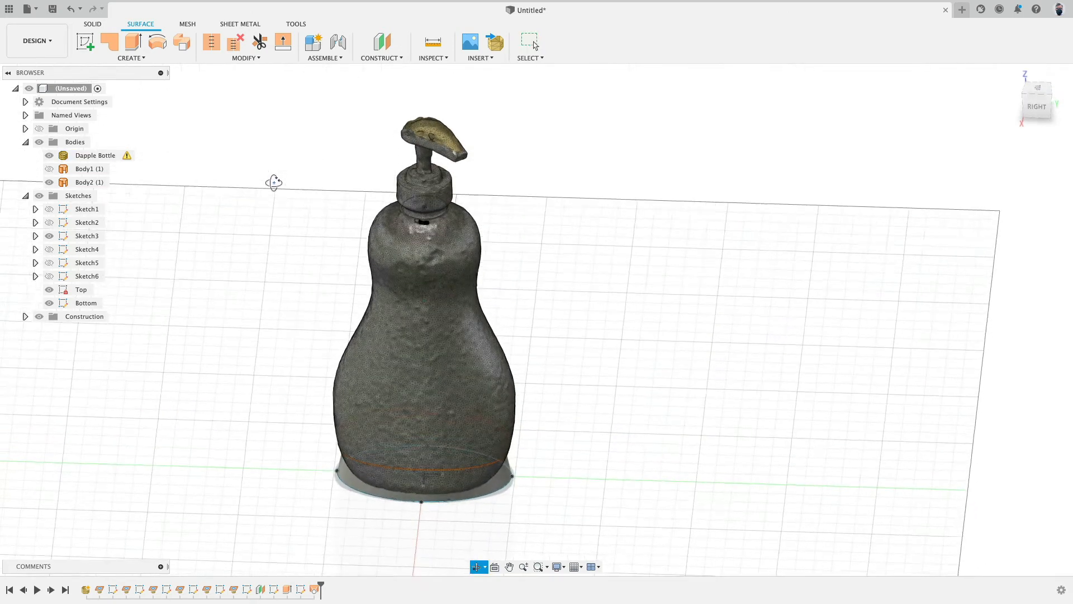
{"action": "left_click", "coordinate": [49, 155]}
{"action": "left_click", "coordinate": [314, 589]}
{"action": "key", "text": "Delete"}
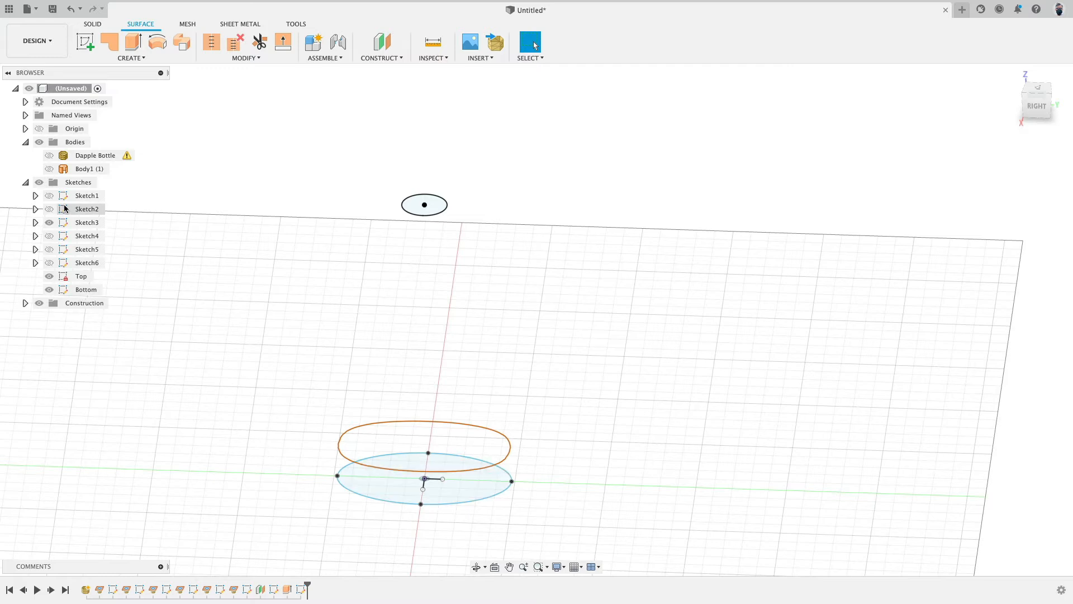
Step: Show Sketch2's side profile and drag the base spline's side point to meet the profile's lower end
{"action": "left_click", "coordinate": [49, 222]}
{"action": "left_click", "coordinate": [53, 210]}
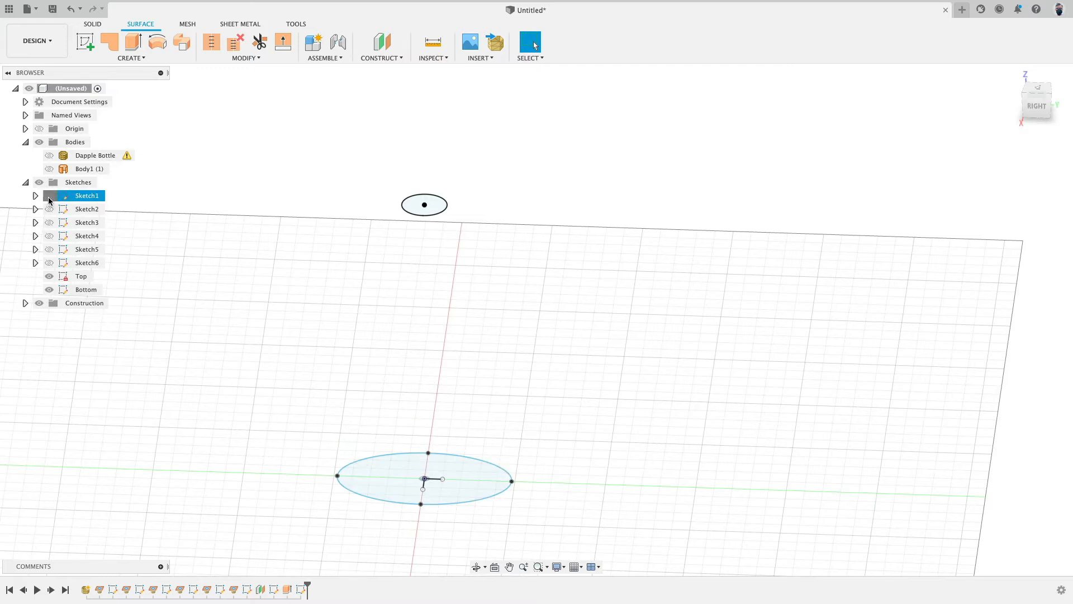
{"action": "left_click", "coordinate": [49, 209]}
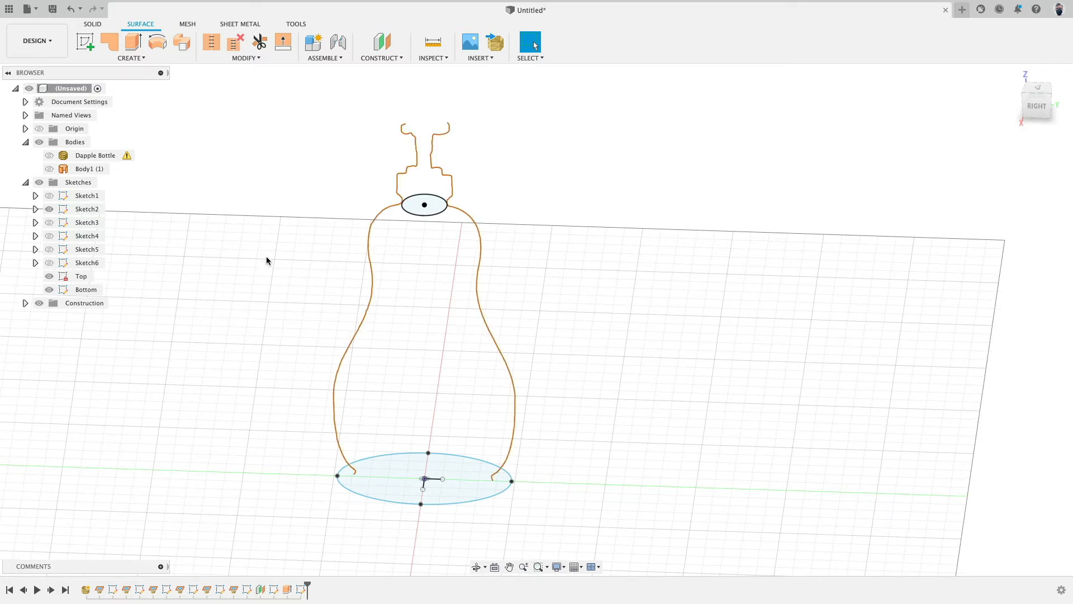
{"action": "middle_click_drag", "start_coordinate": [266, 259], "coordinate": [271, 235], "text": "shift"}
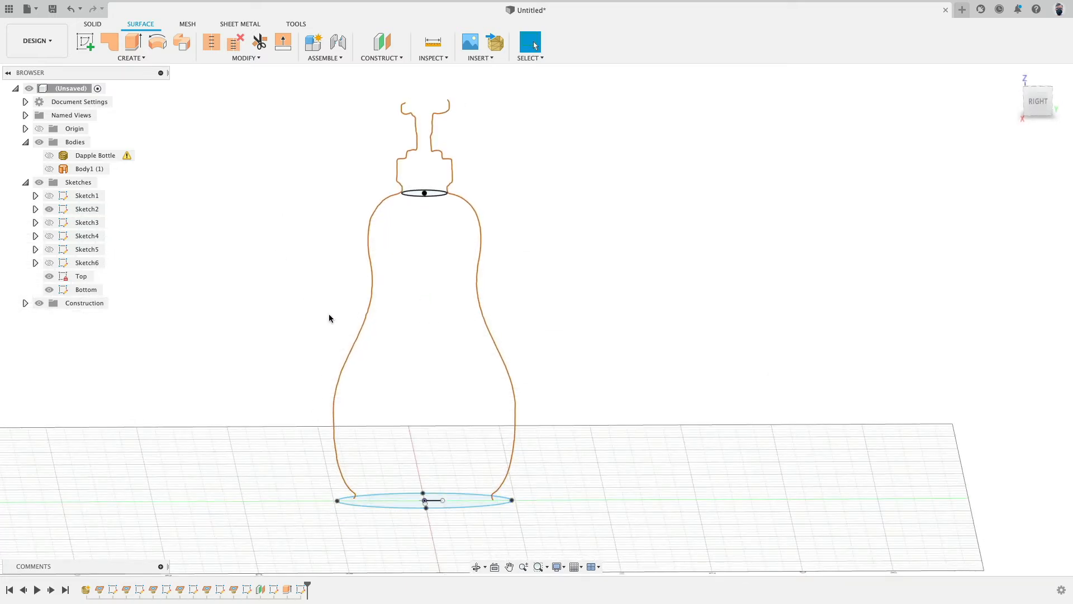
{"action": "middle_click_drag", "start_coordinate": [509, 378], "coordinate": [509, 387], "text": "shift"}
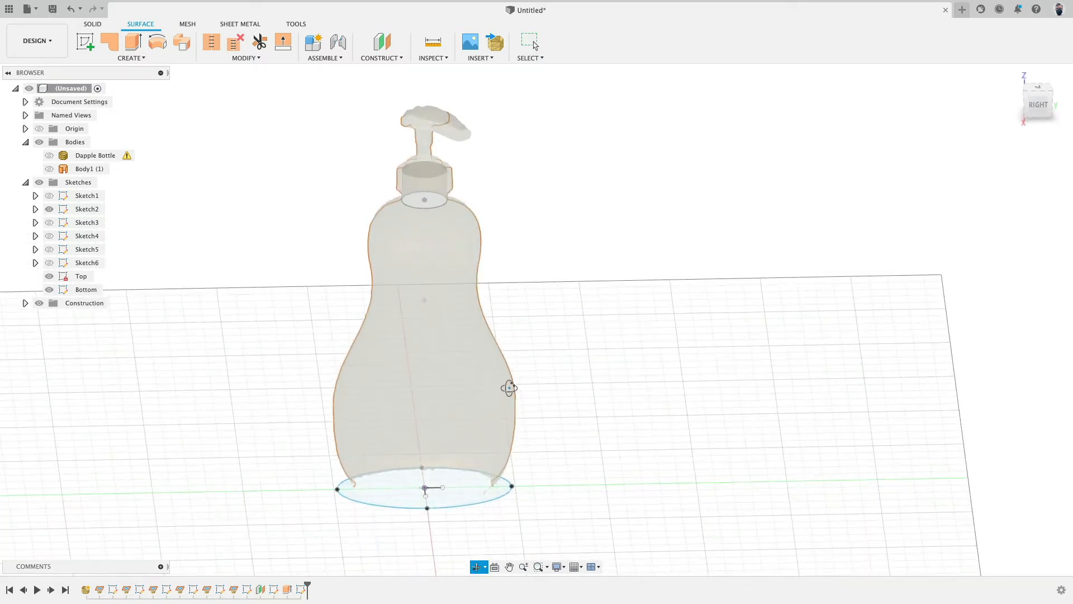
{"action": "scroll", "coordinate": [338, 492], "scroll_direction": "up", "scroll_amount": 5}
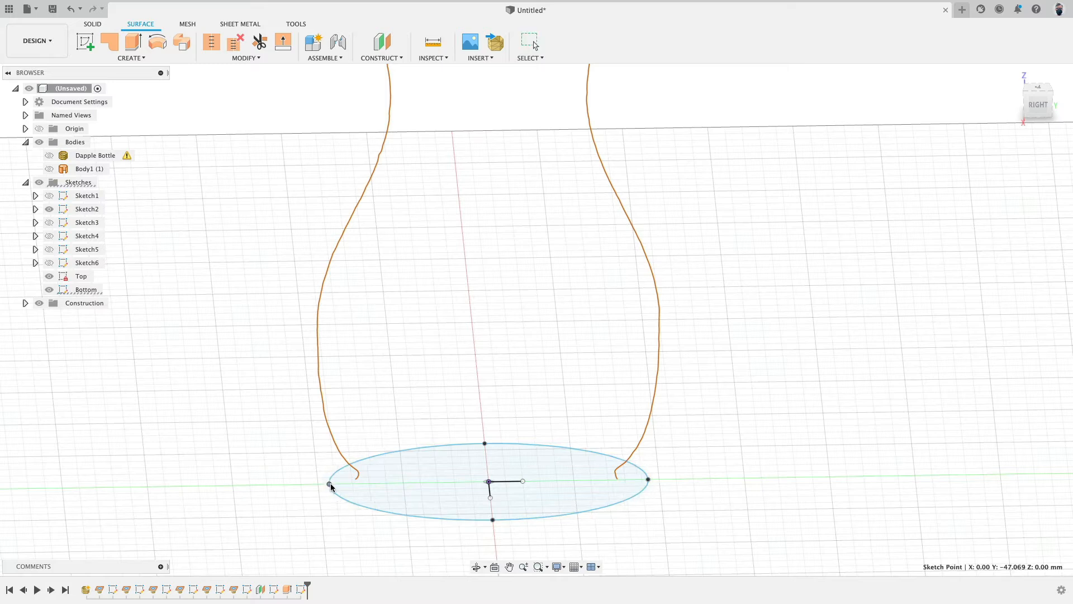
{"action": "left_click_drag", "start_coordinate": [331, 485], "coordinate": [353, 485]}
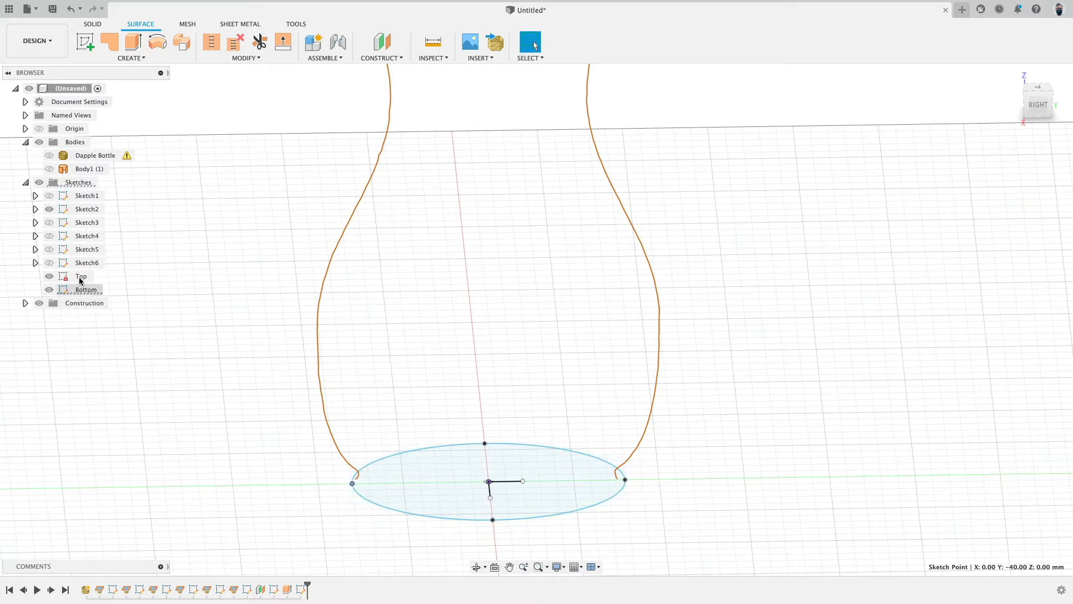
Step: Show Sketch1's profile and drag the base spline's front point onto its lower end
{"action": "left_click", "coordinate": [50, 196]}
{"action": "middle_click_drag", "start_coordinate": [130, 261], "coordinate": [319, 339], "text": "shift"}
{"action": "scroll", "coordinate": [211, 438], "scroll_direction": "up", "scroll_amount": 5}
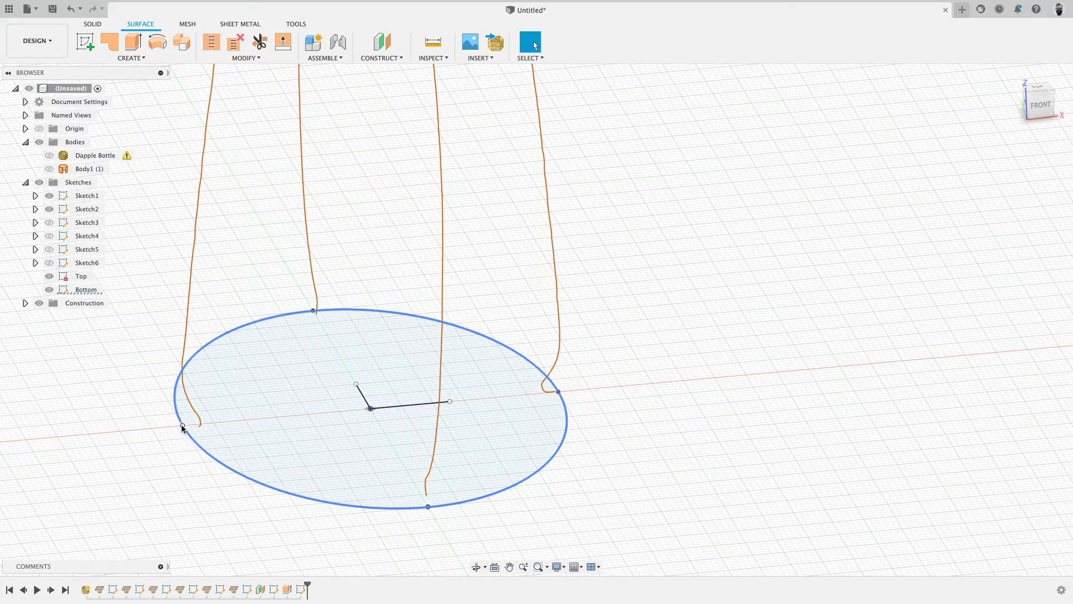
{"action": "left_click_drag", "start_coordinate": [182, 425], "coordinate": [223, 421]}
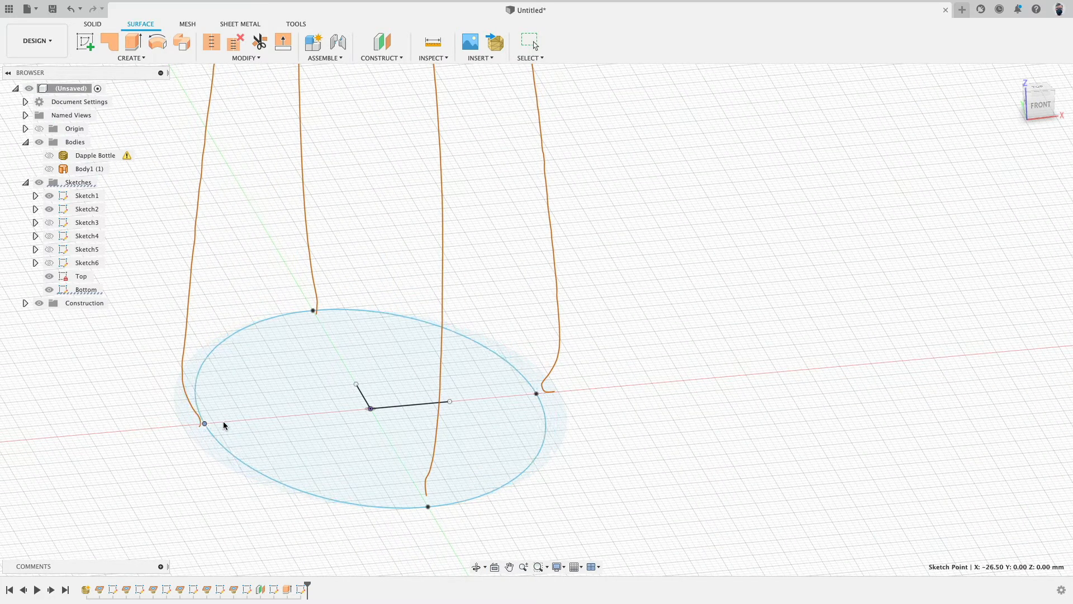
Step: Orbit around the base spline to check it against both side profiles
{"action": "scroll", "coordinate": [224, 427], "scroll_direction": "down", "scroll_amount": 4}
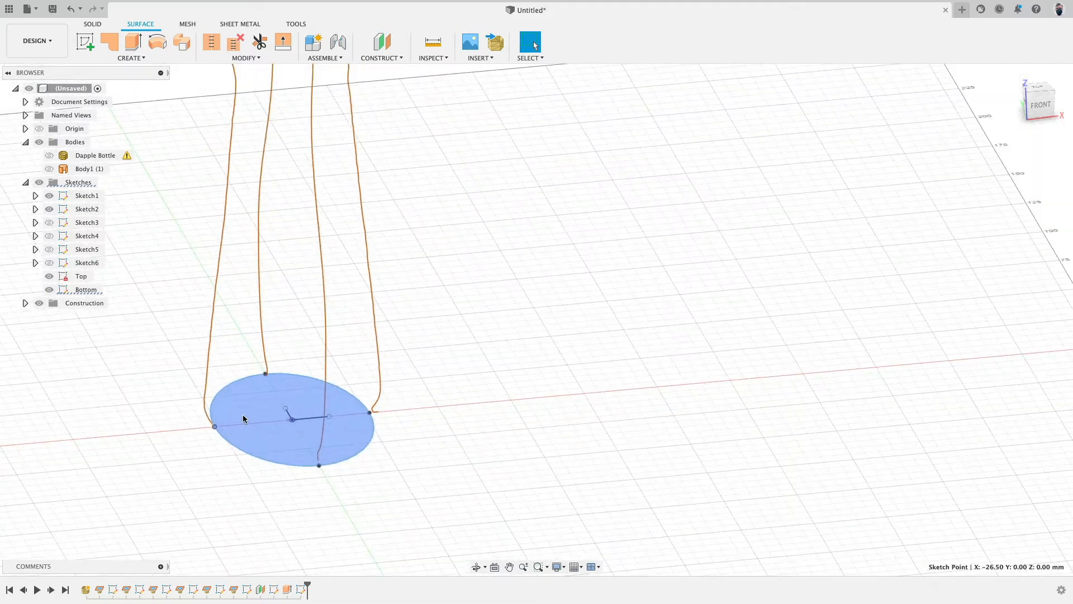
{"action": "middle_click_drag", "start_coordinate": [242, 414], "coordinate": [497, 312], "text": "shift"}
{"action": "left_click", "coordinate": [49, 209]}
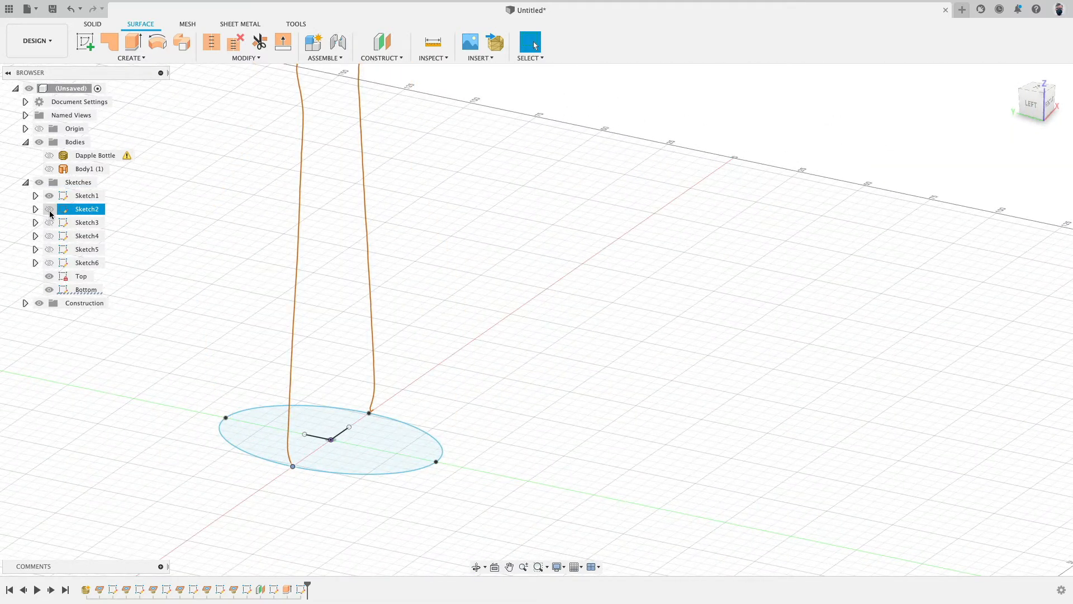
{"action": "left_click", "coordinate": [49, 209]}
{"action": "scroll", "coordinate": [535, 388], "scroll_direction": "down", "scroll_amount": 5}
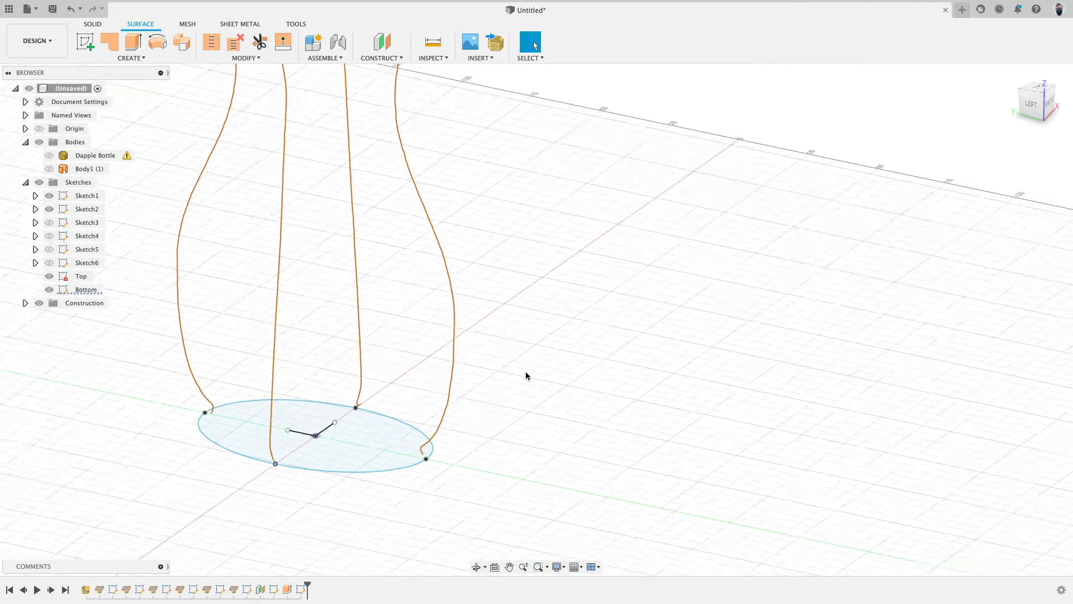
{"action": "middle_click_drag", "start_coordinate": [525, 371], "coordinate": [420, 229], "text": "shift"}
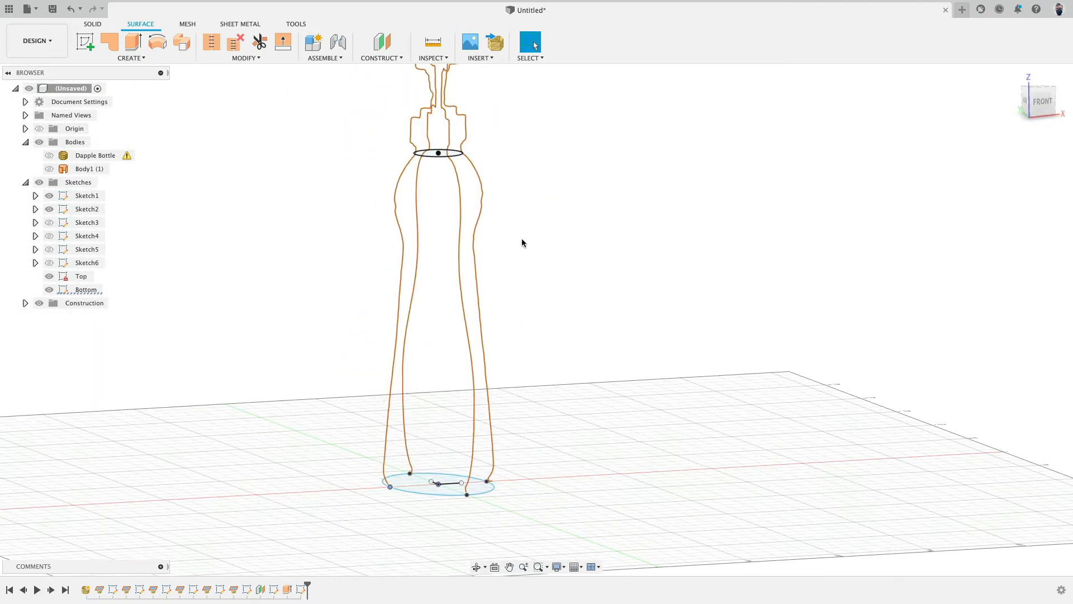
{"action": "middle_click_drag", "start_coordinate": [658, 332], "coordinate": [545, 345], "text": "shift"}
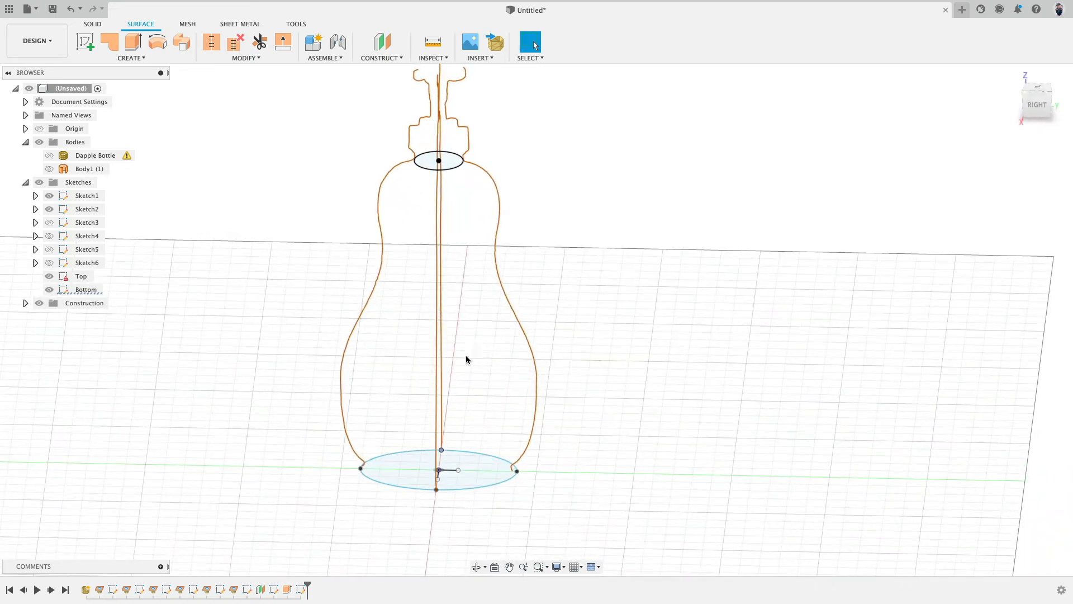
{"action": "left_click", "coordinate": [343, 431]}
{"action": "left_click", "coordinate": [87, 43]}
{"action": "mouse_move", "coordinate": [602, 352]}
{"action": "middle_mouse_down", "text": "shift"}
{"action": "mouse_move", "coordinate": [515, 321]}
{"action": "mouse_move", "coordinate": [755, 119]}
{"action": "middle_mouse_up", "text": "shift"}
{"action": "left_click", "coordinate": [765, 43]}
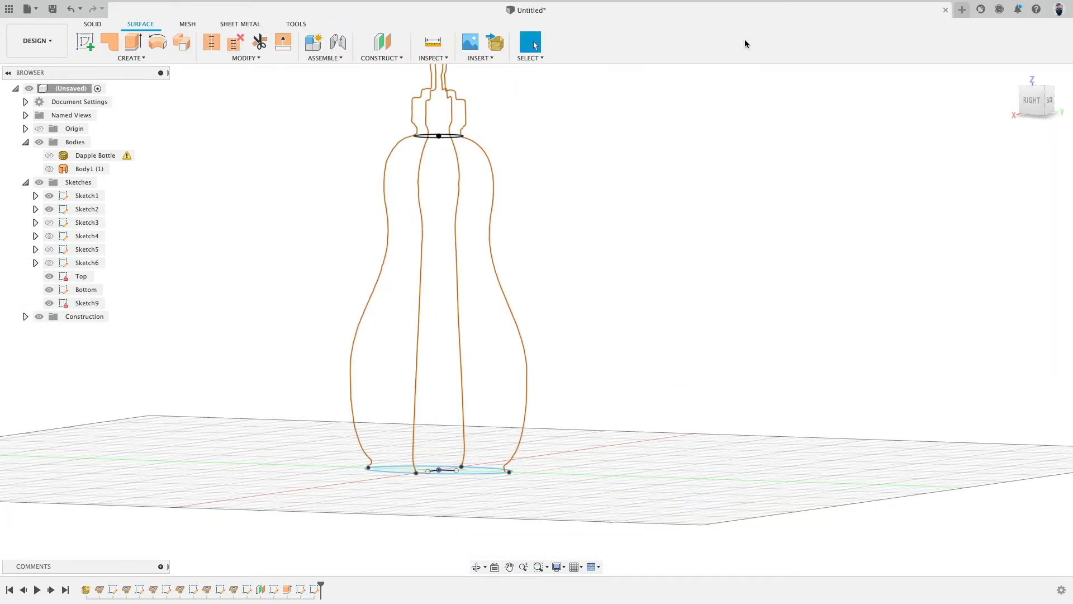
{"action": "left_click", "coordinate": [316, 590]}
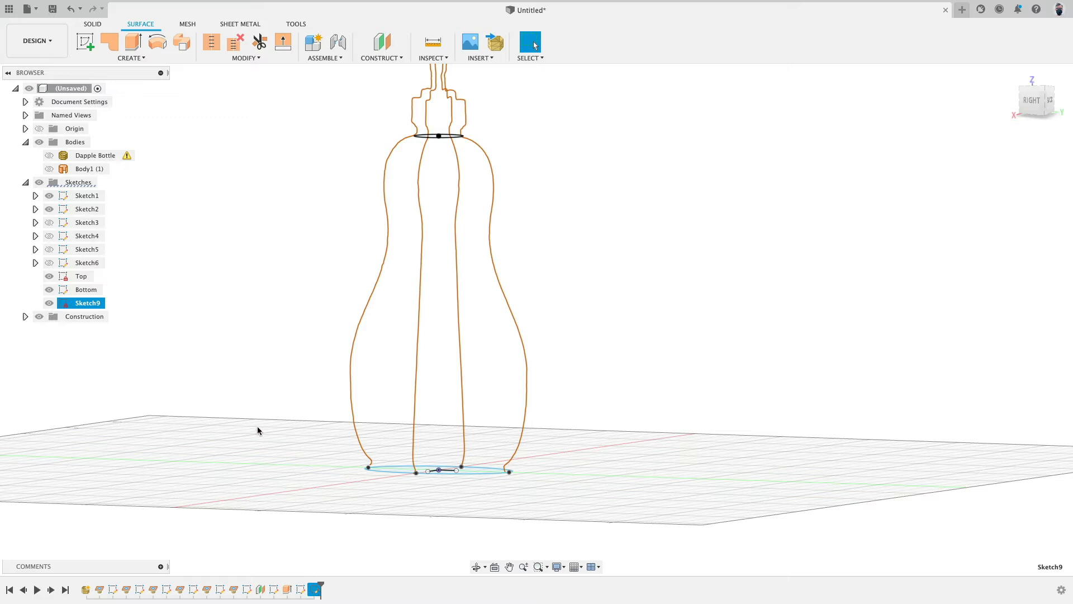
{"action": "key", "text": "Delete"}
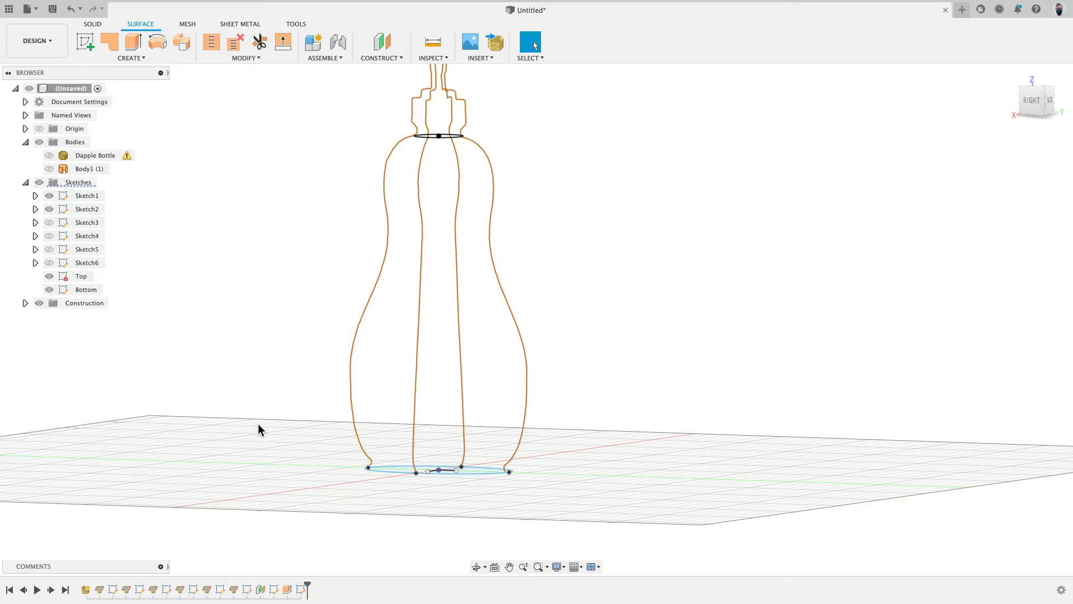
Step: Start a sketch on the side plane, intersect the top and bottom ellipses into it, and hide the Top and Bottom sketches
{"action": "left_click", "coordinate": [85, 42]}
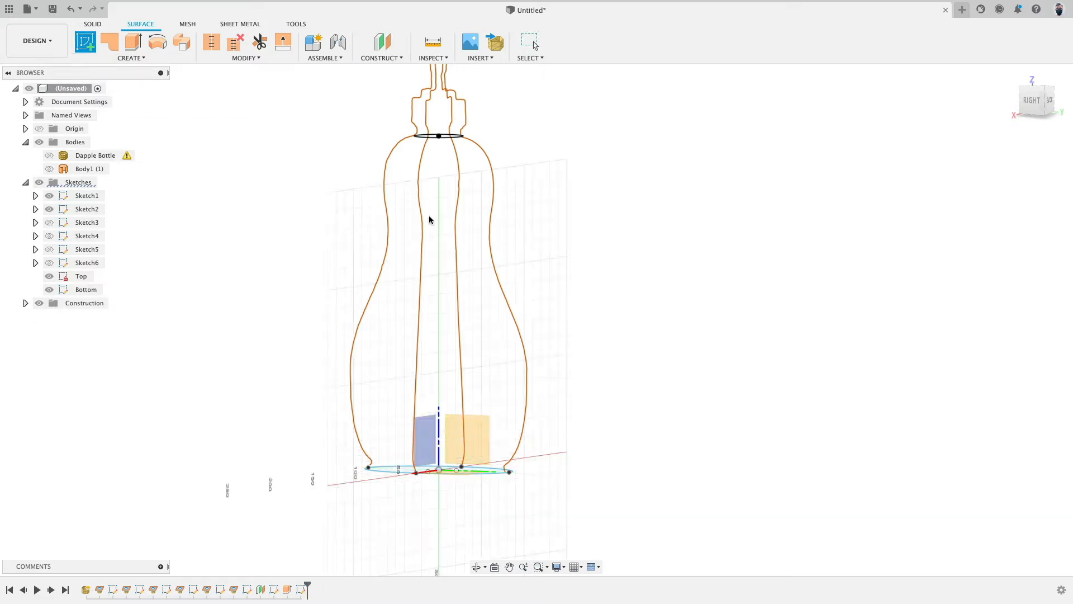
{"action": "left_click", "coordinate": [480, 438]}
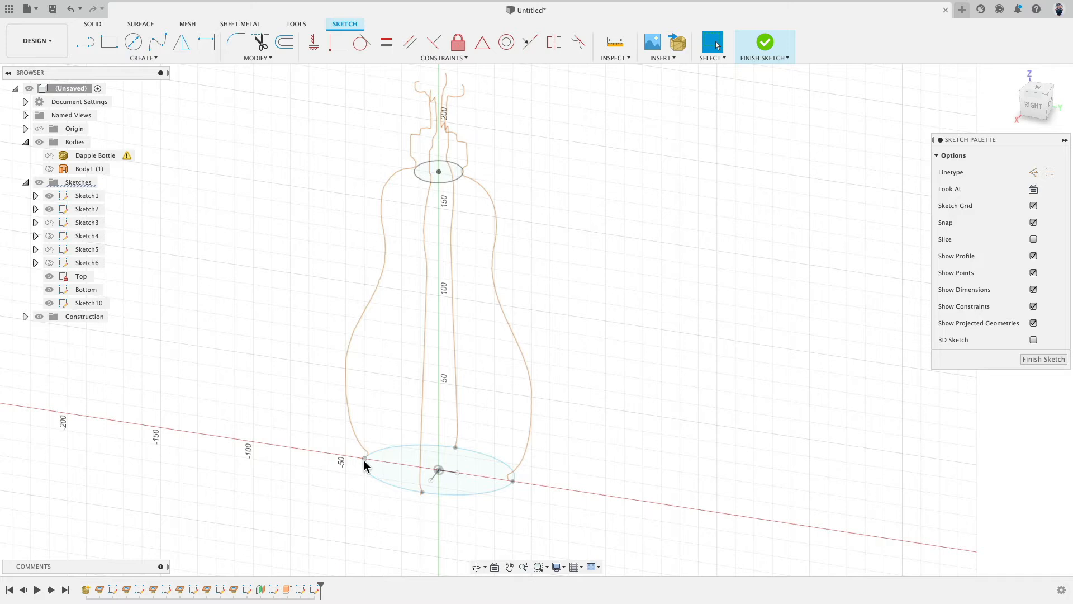
{"action": "left_click", "coordinate": [144, 58]}
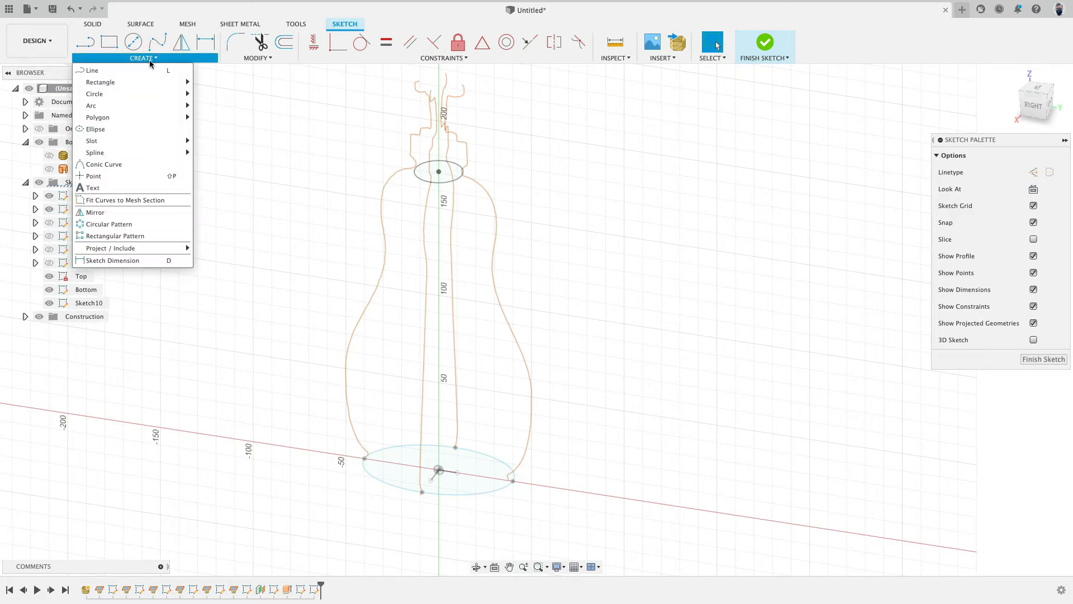
{"action": "mouse_move", "coordinate": [147, 247]}
{"action": "left_click", "coordinate": [218, 260]}
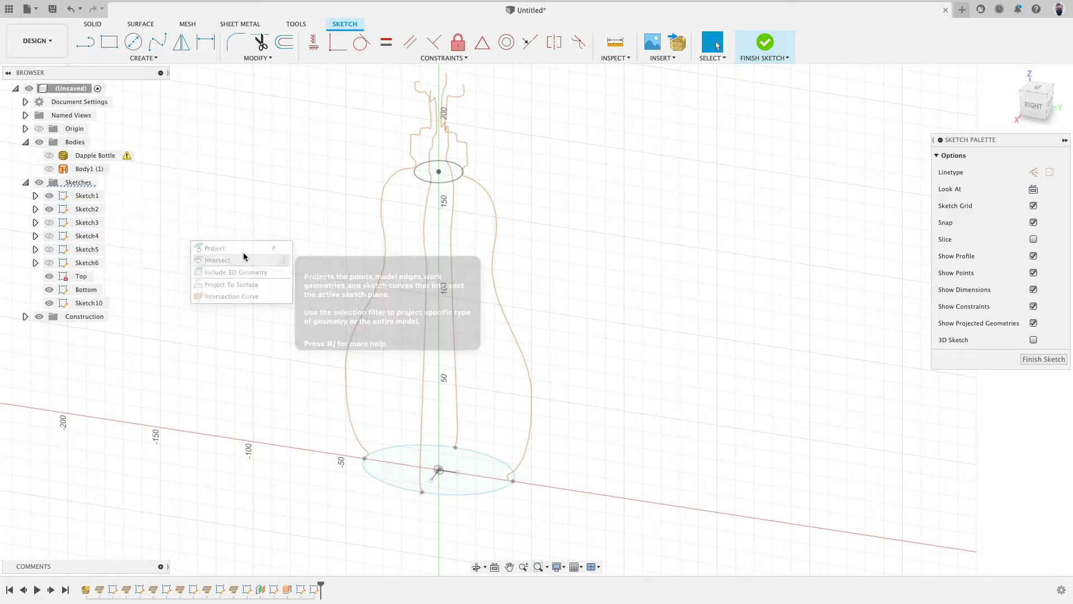
{"action": "left_click", "coordinate": [419, 181]}
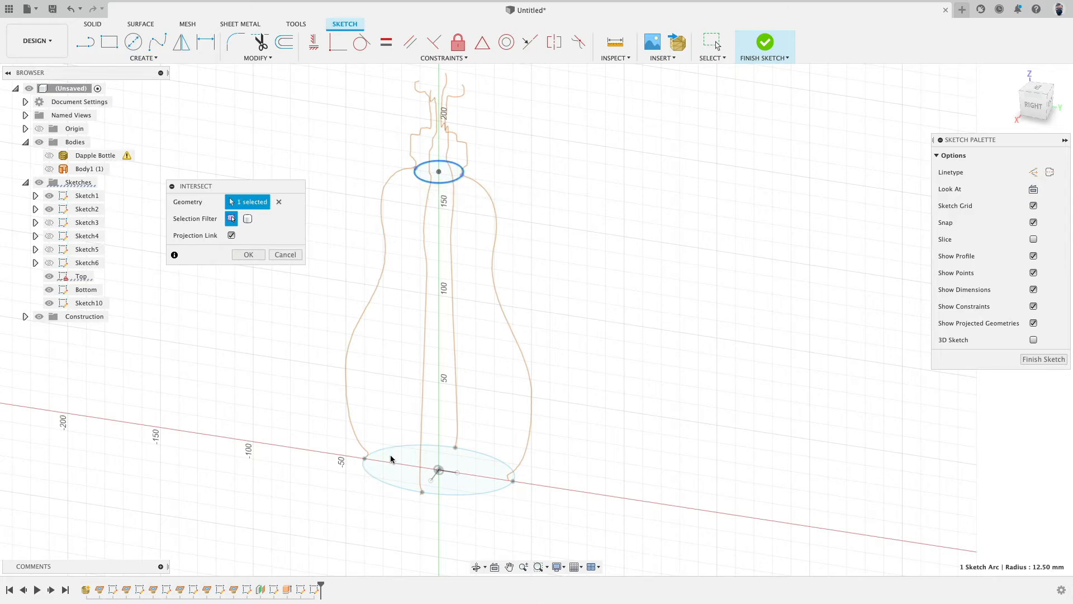
{"action": "left_click", "coordinate": [382, 484]}
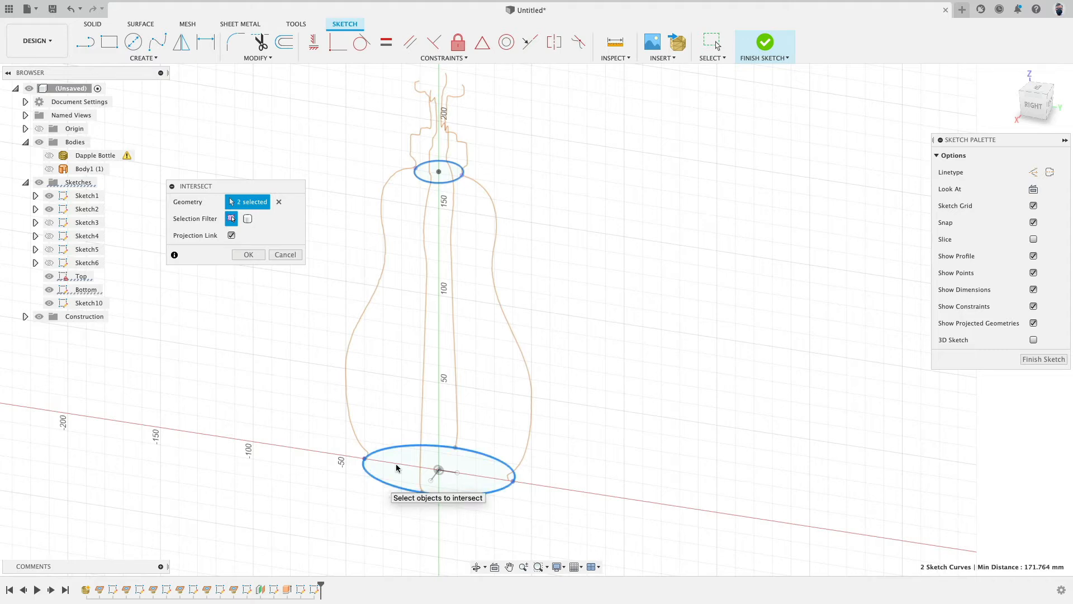
{"action": "left_click", "coordinate": [248, 255]}
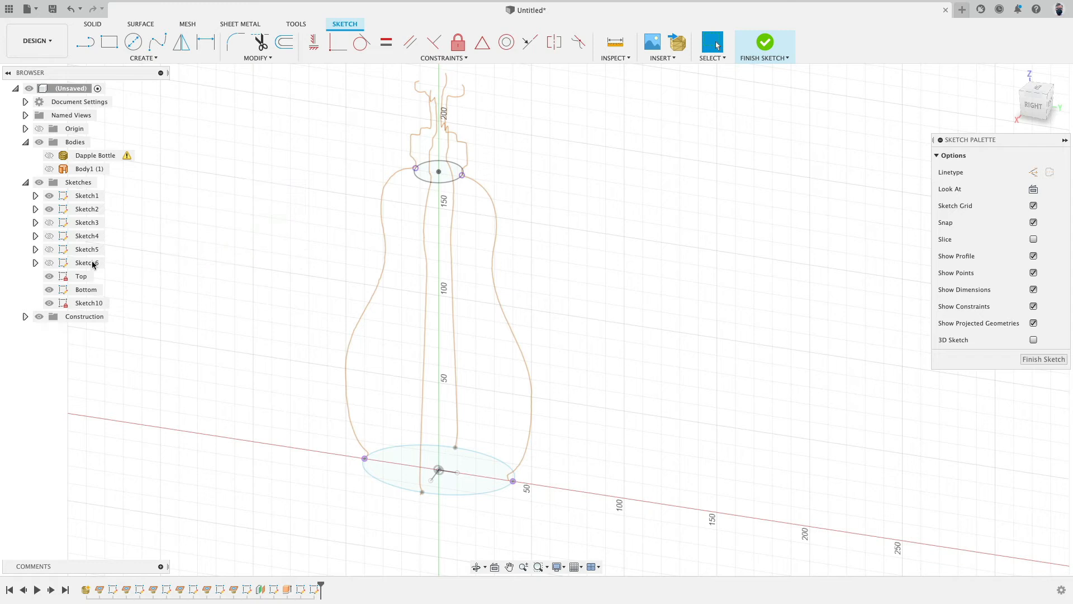
{"action": "left_click", "coordinate": [49, 289]}
{"action": "left_click", "coordinate": [49, 276]}
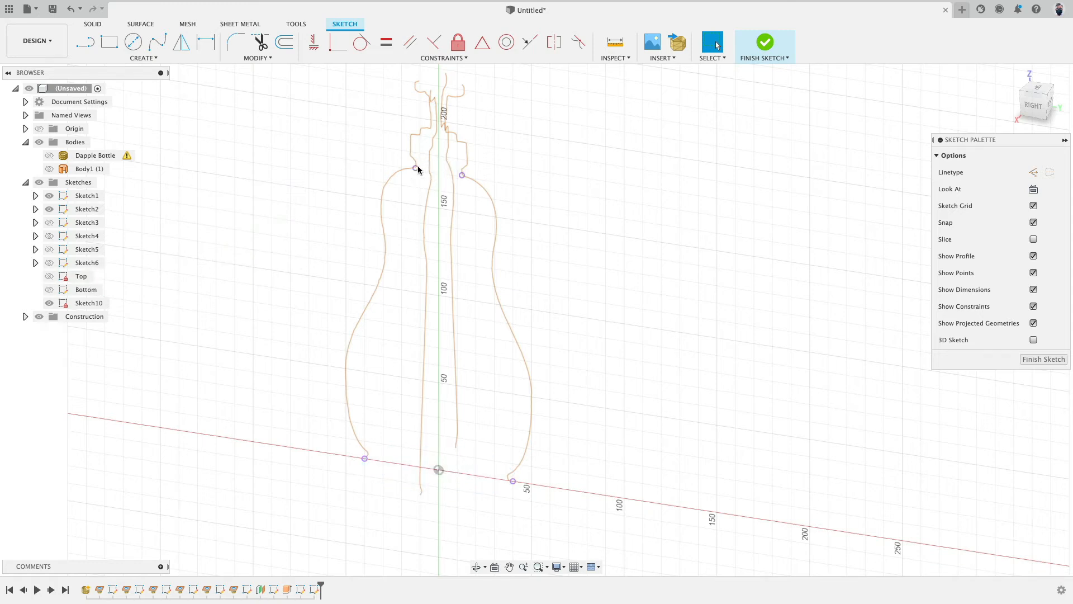
Step: Draw a fit point spline from the bottom intersection point up along the left side profile to the top intersection point
{"action": "left_click", "coordinate": [157, 42]}
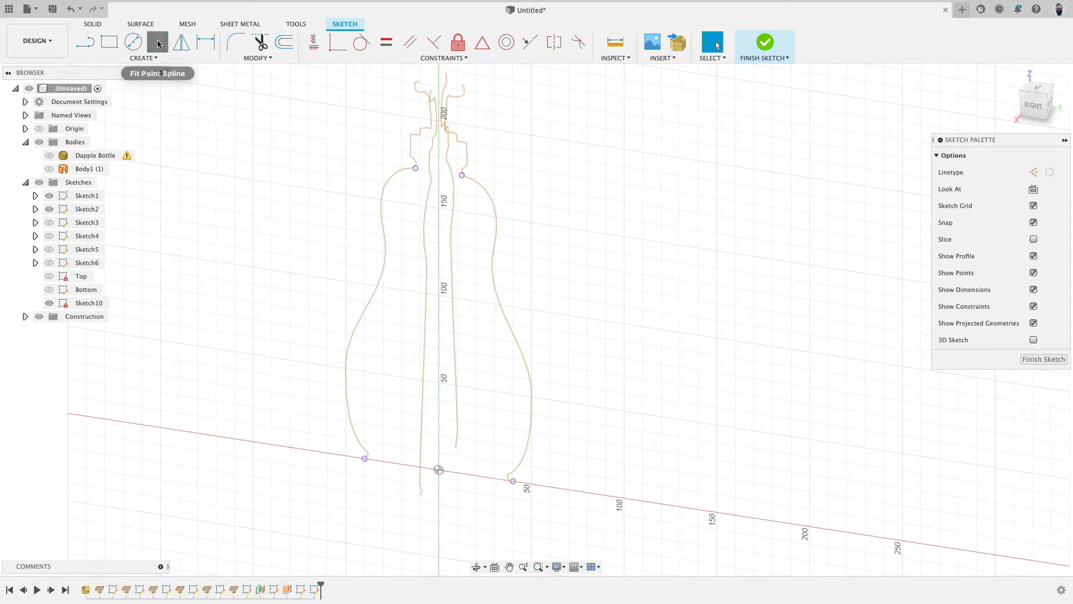
{"action": "left_click", "coordinate": [365, 459]}
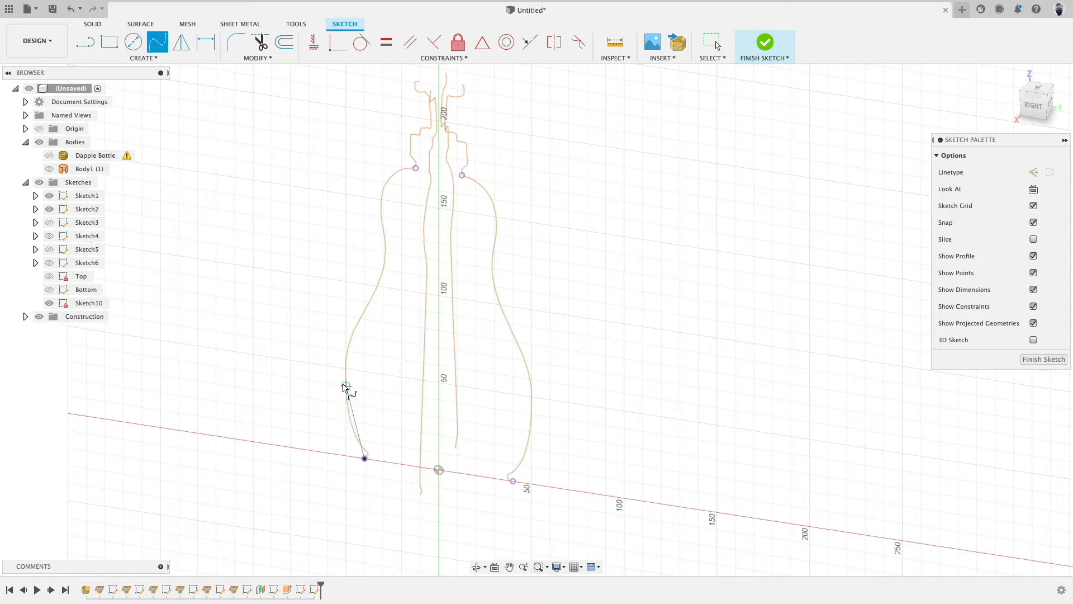
{"action": "left_click", "coordinate": [346, 386]}
{"action": "left_click", "coordinate": [381, 278]}
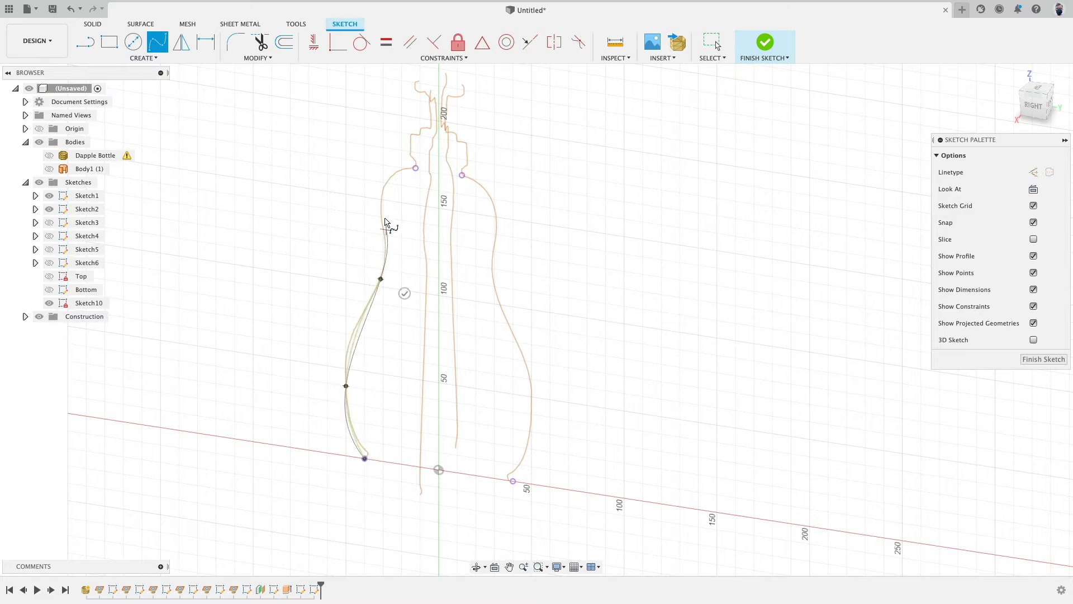
{"action": "left_click", "coordinate": [380, 208]}
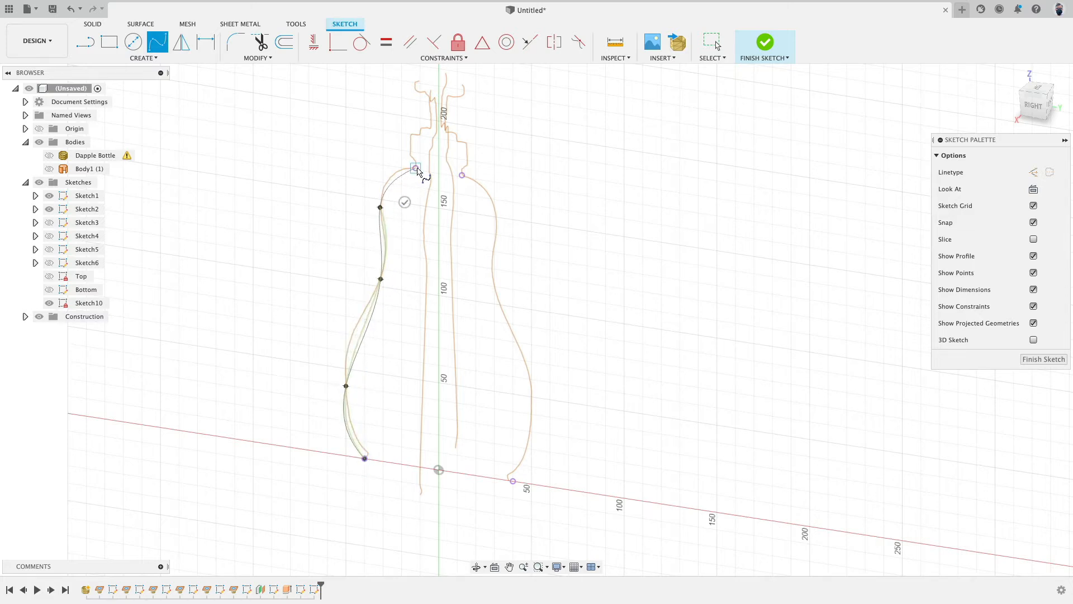
{"action": "left_click", "coordinate": [416, 169]}
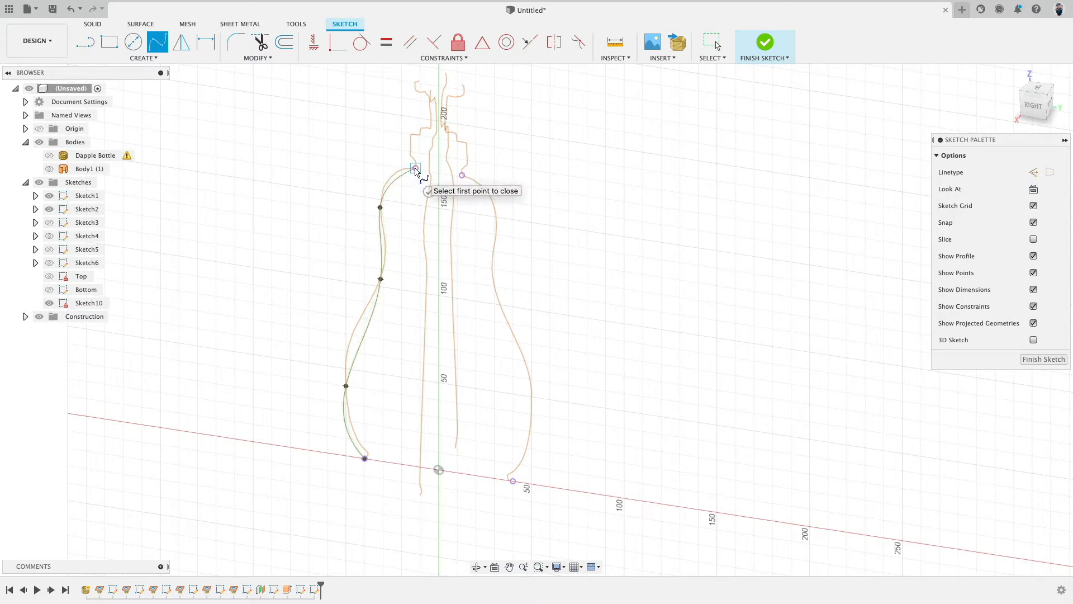
{"action": "left_click", "coordinate": [429, 193]}
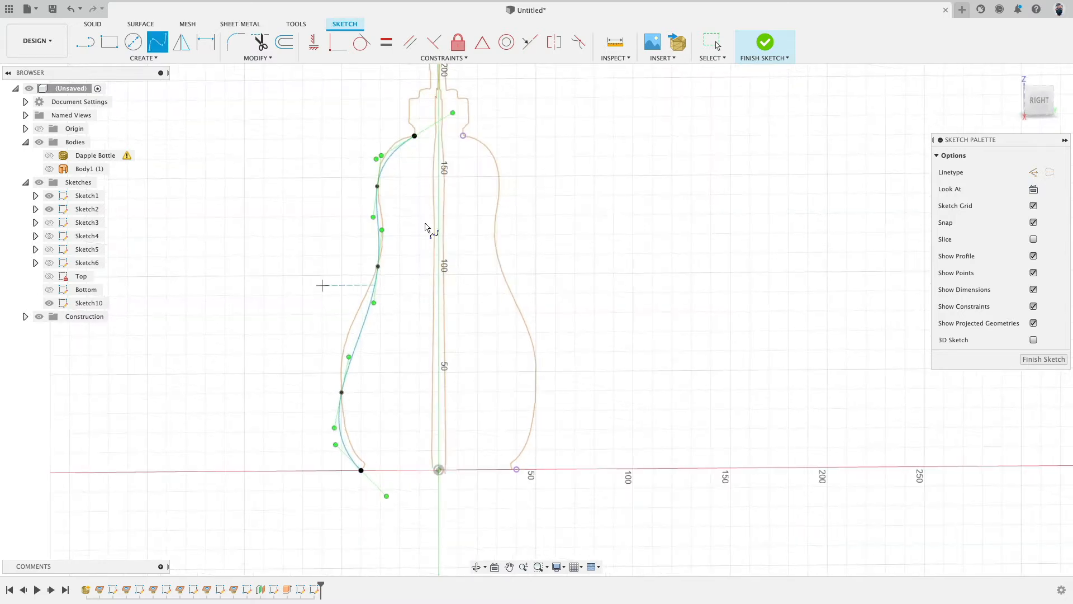
{"action": "left_click", "coordinate": [1039, 100]}
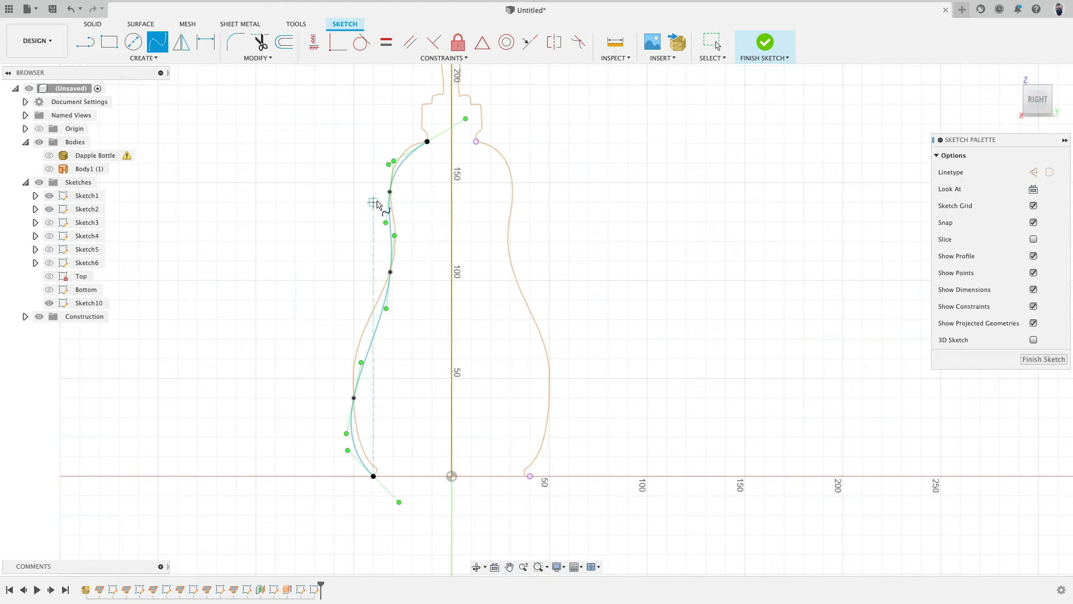
{"action": "key", "text": "Escape"}
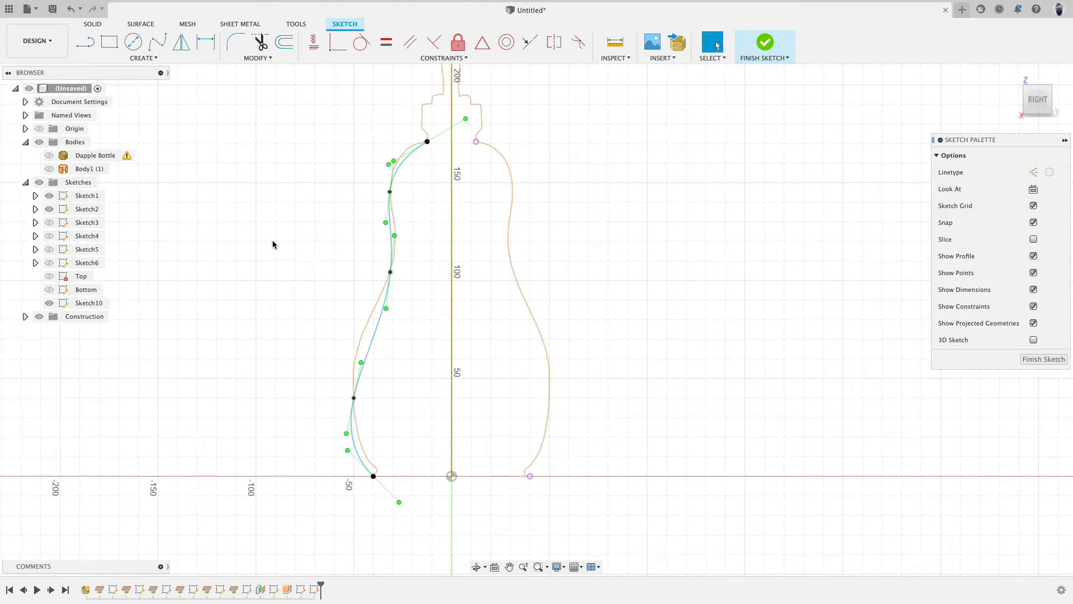
Step: Drag the spline's fit points so the curve follows the left side profile closely
{"action": "left_click", "coordinate": [355, 411]}
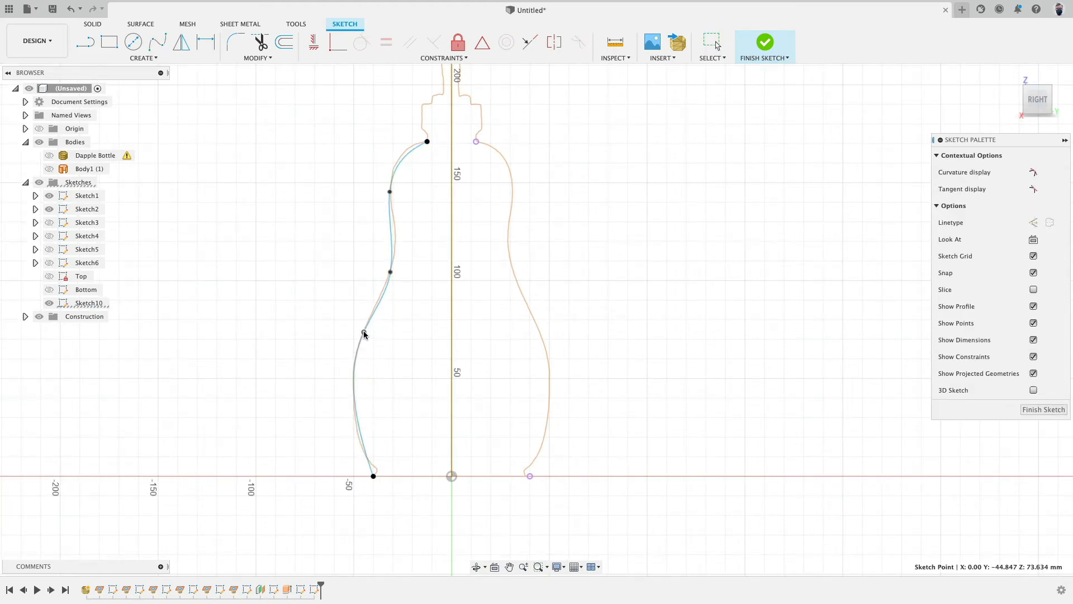
{"action": "scroll", "coordinate": [369, 290], "scroll_direction": "down", "scroll_amount": 3}
{"action": "scroll", "coordinate": [368, 290], "scroll_direction": "up", "scroll_amount": 3}
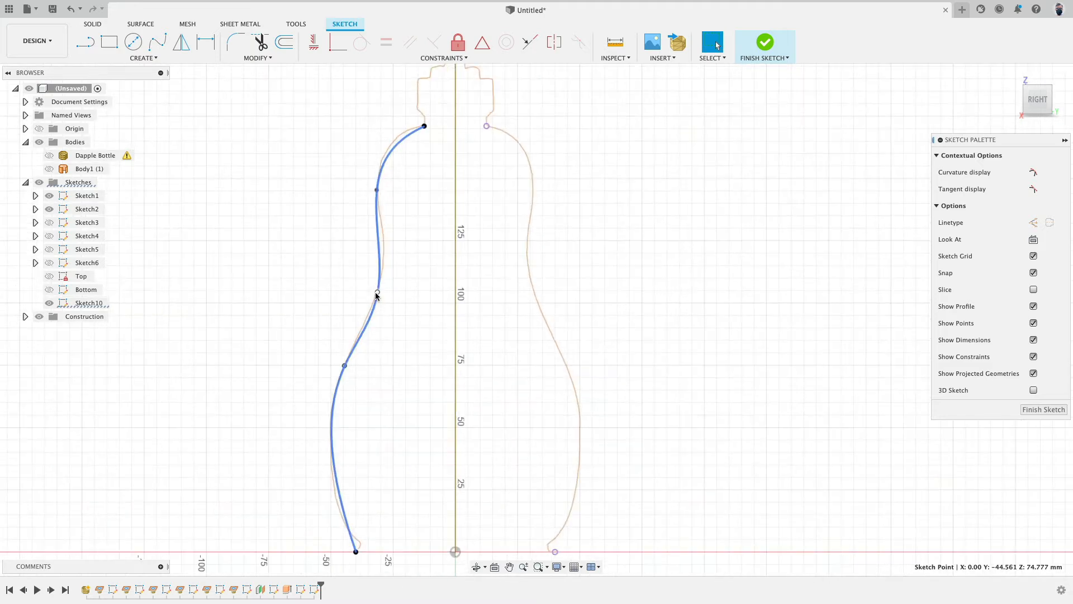
{"action": "middle_click_drag", "start_coordinate": [415, 170], "coordinate": [404, 216]}
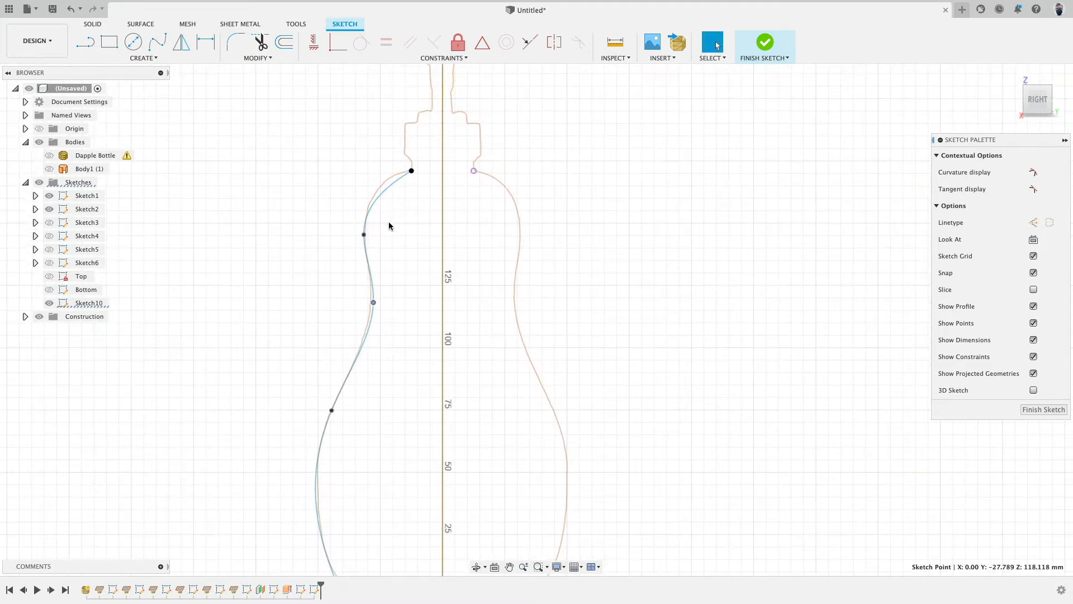
{"action": "left_click_drag", "start_coordinate": [364, 235], "coordinate": [368, 215]}
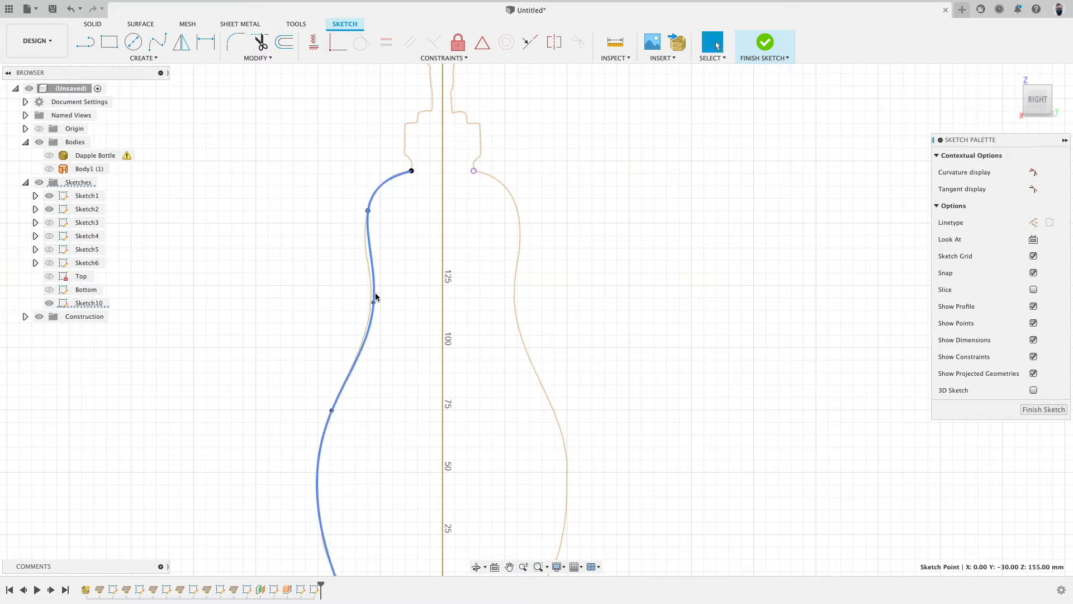
{"action": "left_click_drag", "start_coordinate": [374, 304], "coordinate": [370, 301]}
{"action": "scroll", "coordinate": [372, 300], "scroll_direction": "down", "scroll_amount": 3}
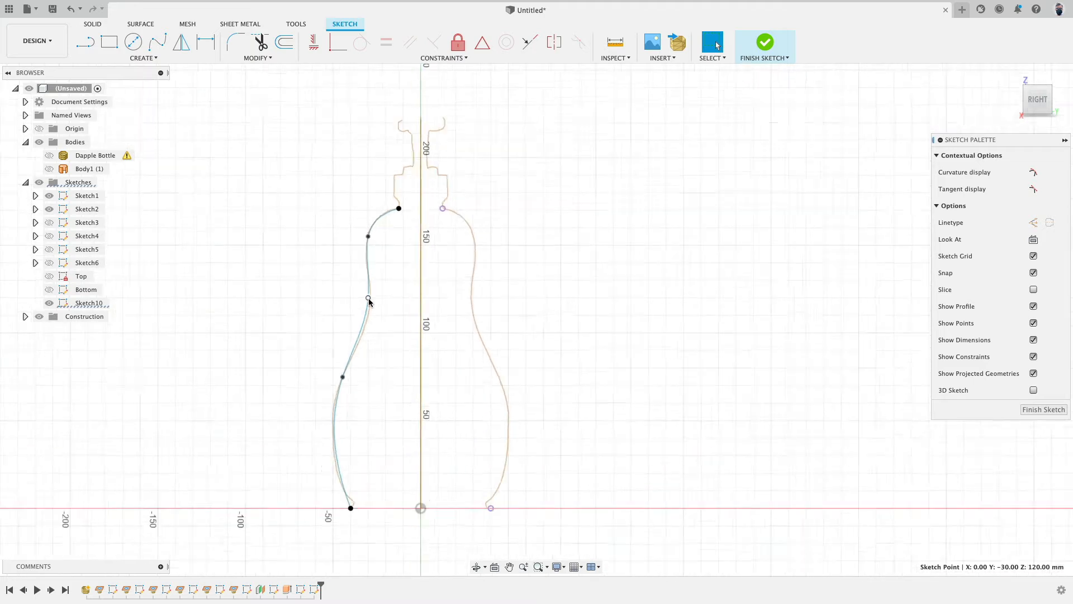
{"action": "scroll", "coordinate": [369, 297], "scroll_direction": "up", "scroll_amount": 6}
{"action": "scroll", "coordinate": [371, 292], "scroll_direction": "down", "scroll_amount": 5}
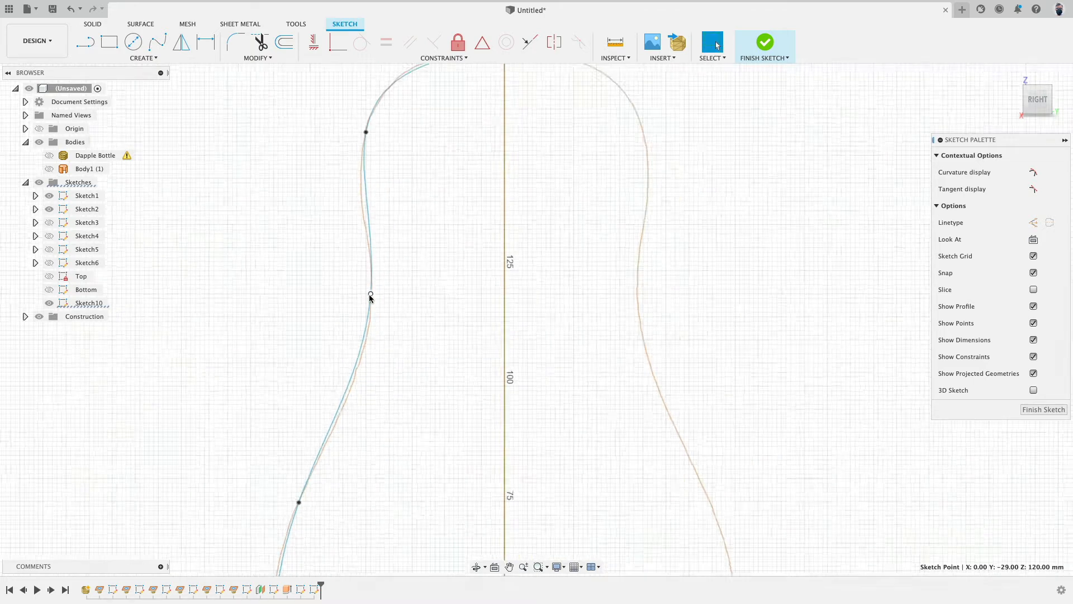
{"action": "mouse_move", "coordinate": [303, 361]}
{"action": "middle_mouse_down"}
{"action": "mouse_move", "coordinate": [334, 205]}
{"action": "mouse_move", "coordinate": [290, 263]}
{"action": "middle_mouse_up"}
{"action": "scroll", "coordinate": [276, 308], "scroll_direction": "down", "scroll_amount": 5}
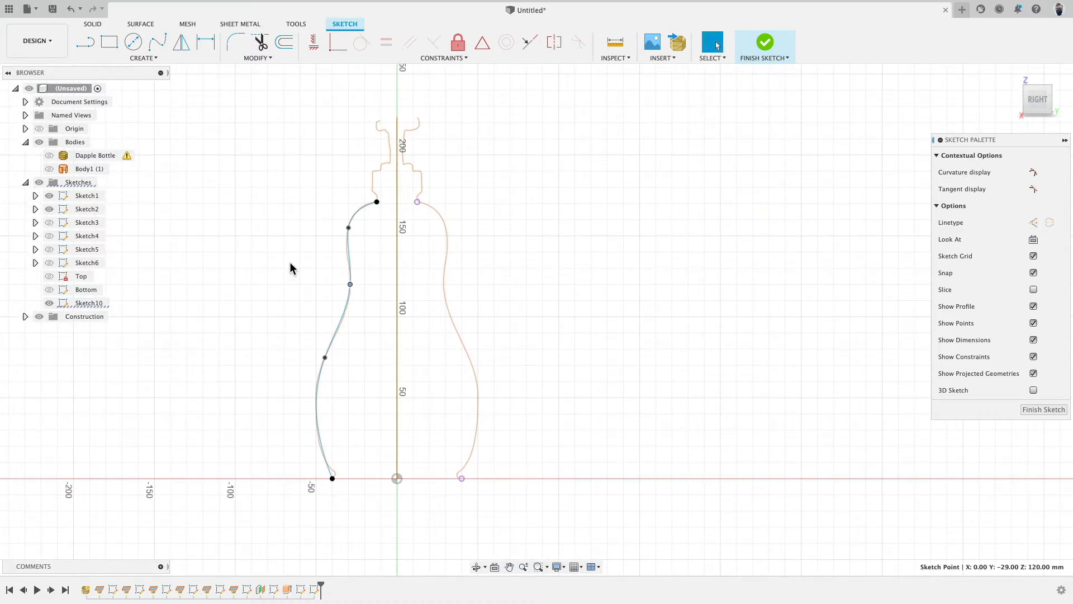
{"action": "left_click", "coordinate": [290, 268]}
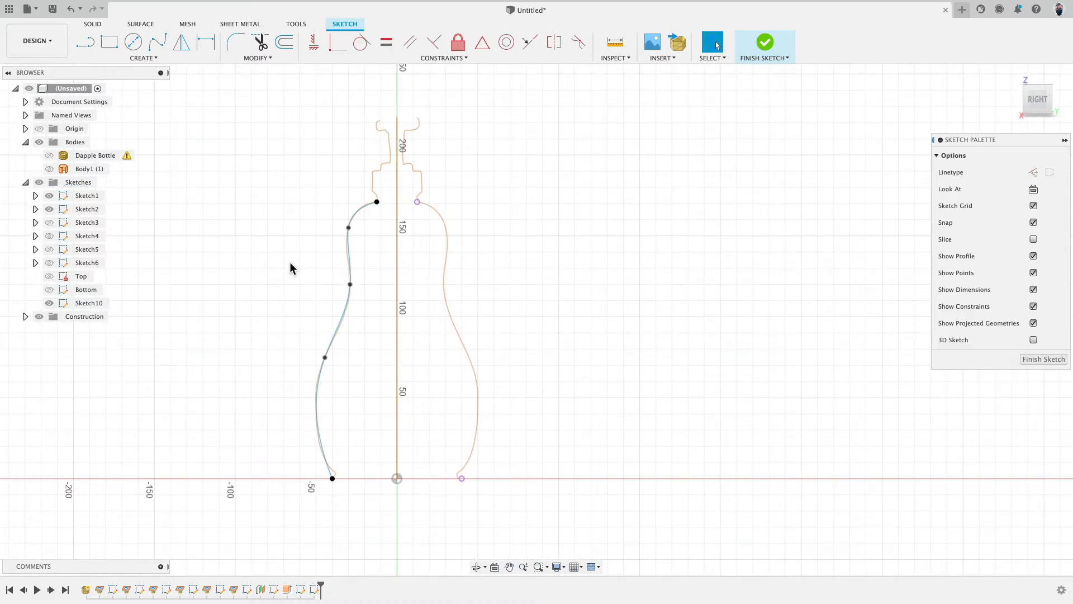
{"action": "mouse_move", "coordinate": [290, 263]}
{"action": "middle_mouse_down", "text": "shift"}
{"action": "mouse_move", "coordinate": [261, 280]}
{"action": "mouse_move", "coordinate": [282, 289]}
{"action": "middle_mouse_up", "text": "shift"}
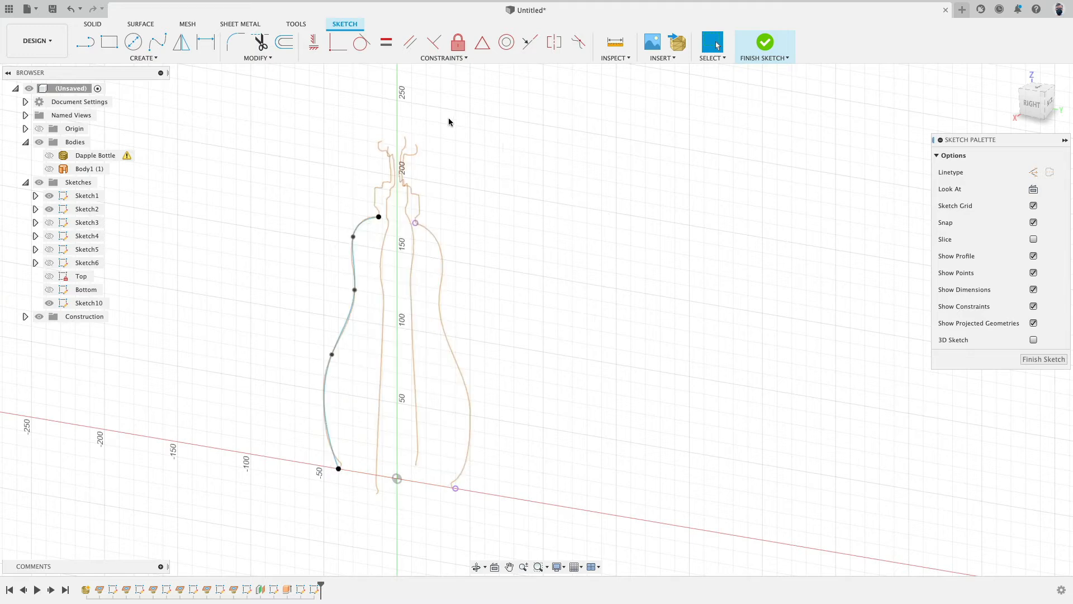
{"action": "left_click", "coordinate": [148, 59]}
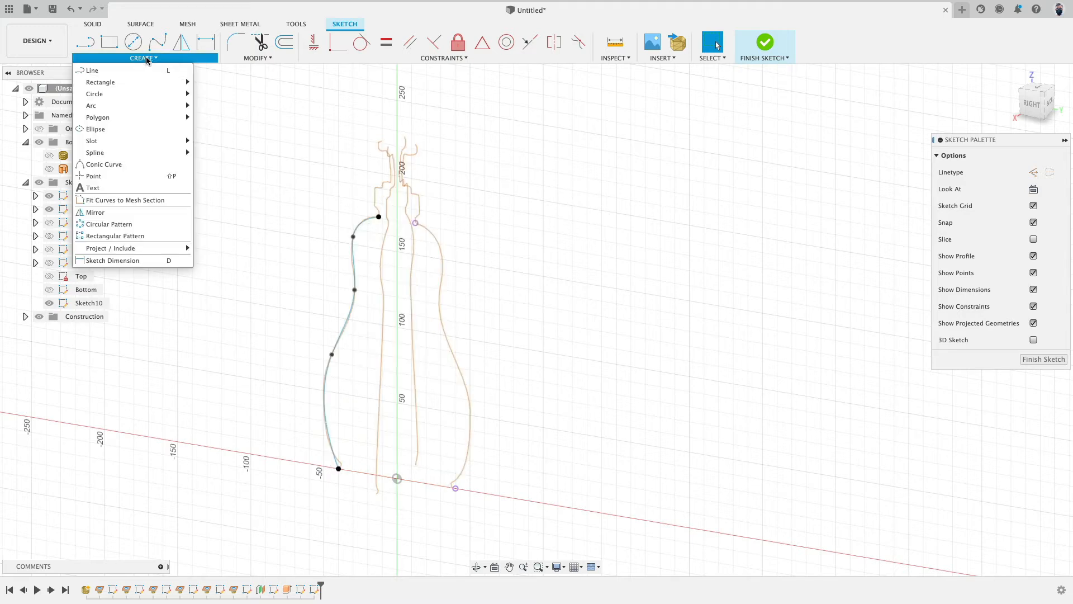
{"action": "mouse_move", "coordinate": [145, 250]}
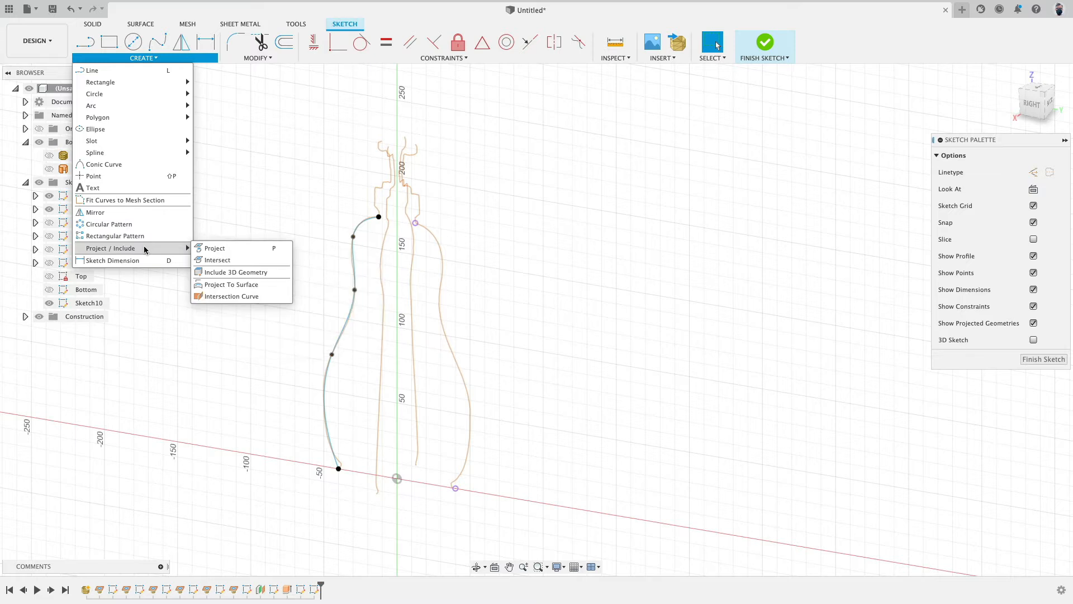
{"action": "left_click", "coordinate": [145, 213]}
{"action": "left_click", "coordinate": [350, 314]}
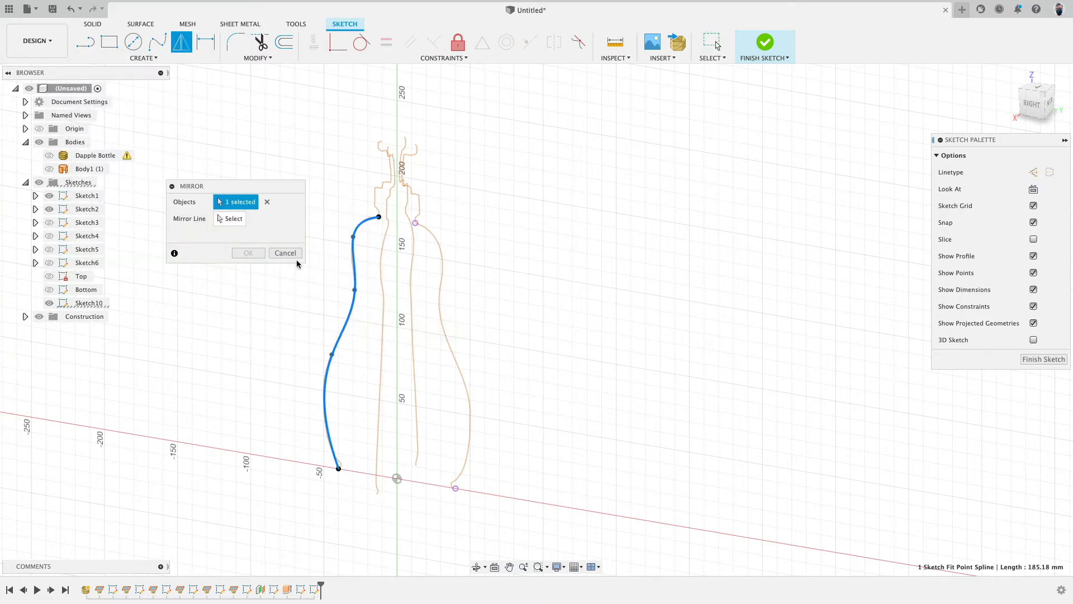
{"action": "left_click", "coordinate": [236, 222]}
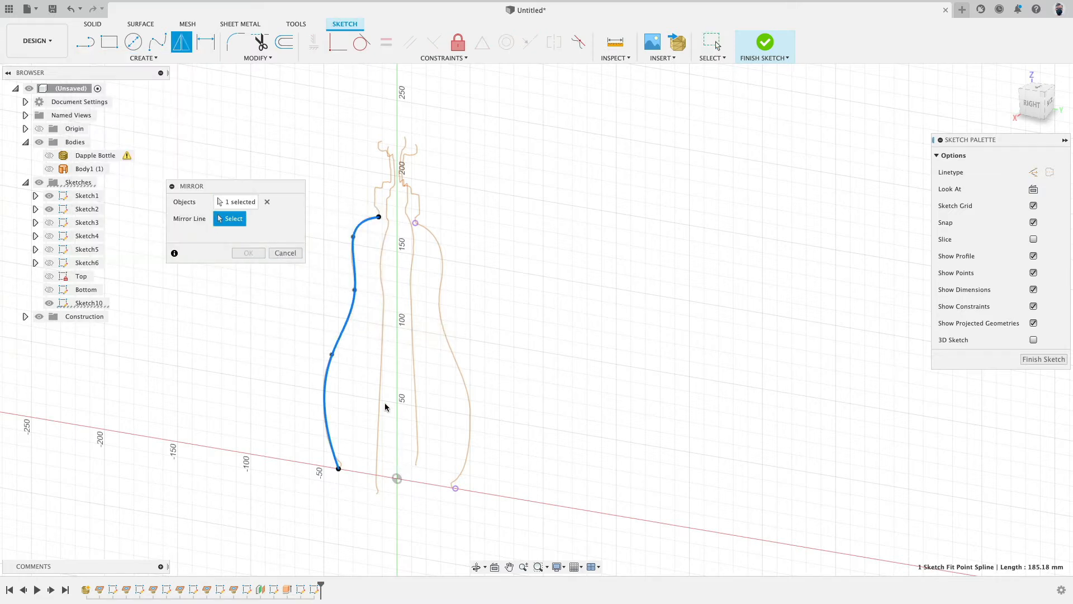
{"action": "left_click", "coordinate": [285, 252]}
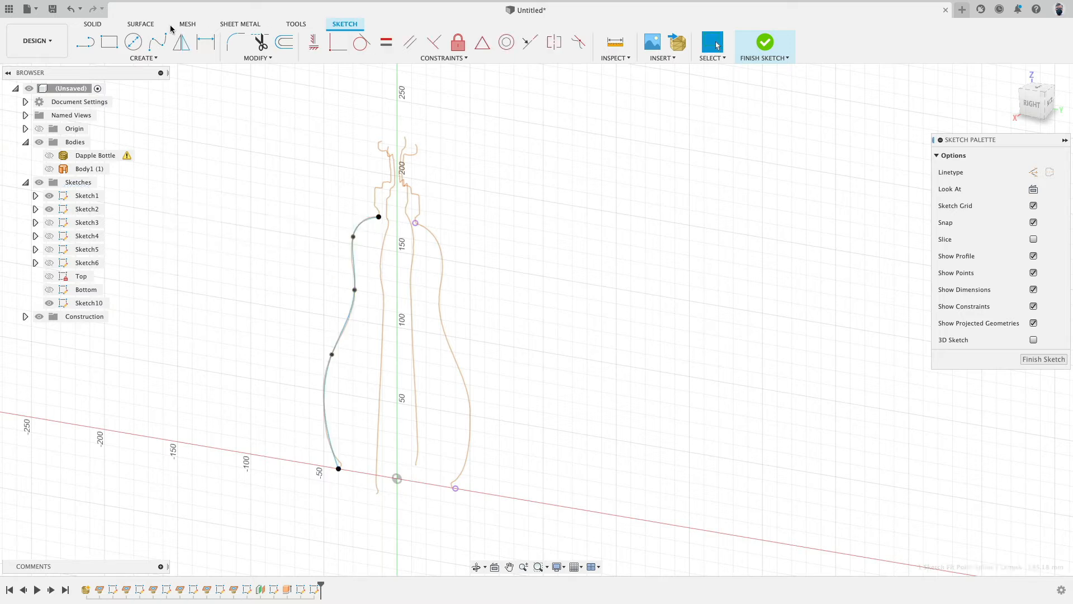
Step: Draw a short vertical line up from the origin along the bottle's centre axis
{"action": "key", "text": "l"}
{"action": "left_click", "coordinate": [396, 480]}
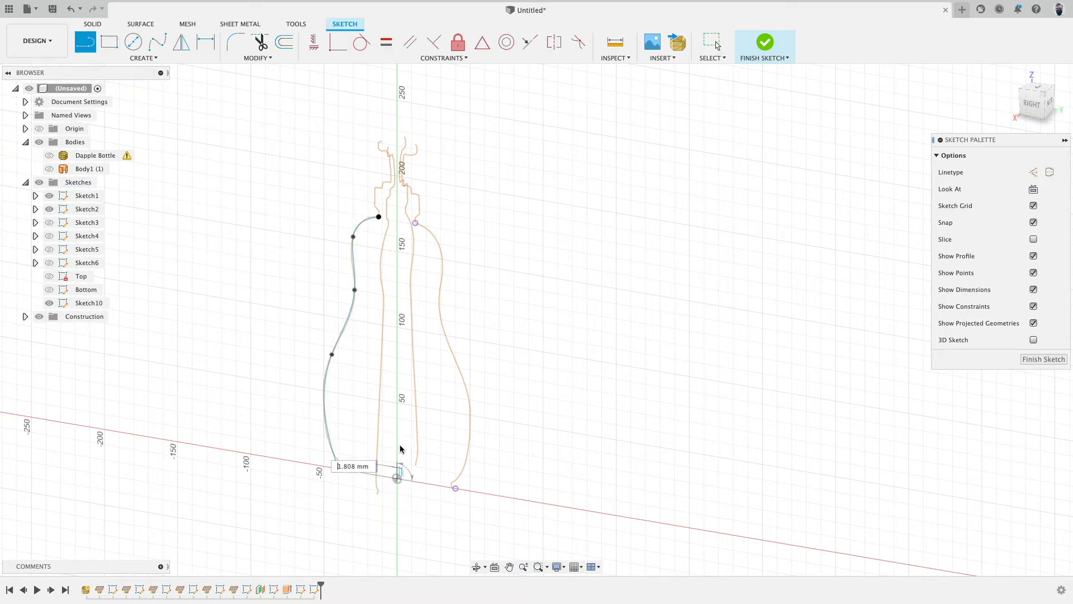
{"action": "left_click", "coordinate": [397, 426]}
{"action": "left_click", "coordinate": [422, 432]}
Step: Mirror the left side spline about the vertical centre line
{"action": "left_click", "coordinate": [145, 59]}
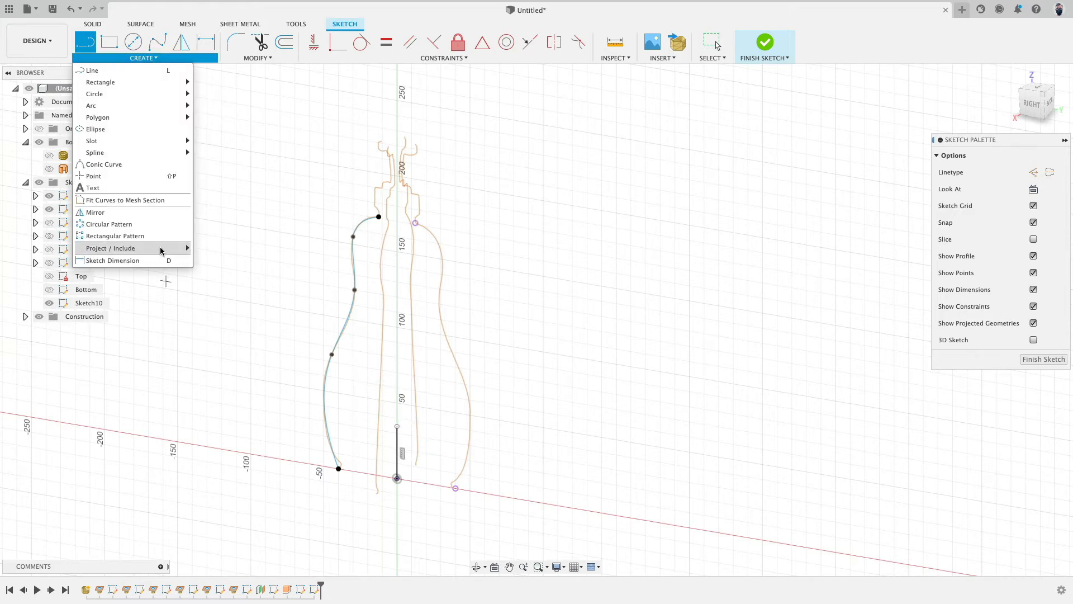
{"action": "left_click", "coordinate": [159, 219]}
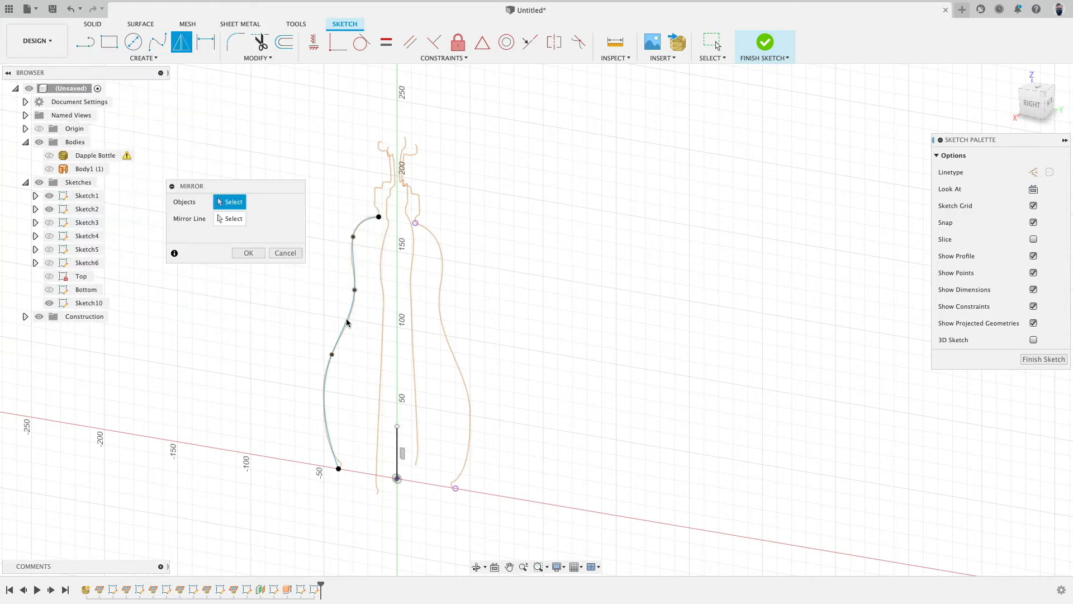
{"action": "left_click", "coordinate": [331, 358]}
{"action": "left_click", "coordinate": [230, 218]}
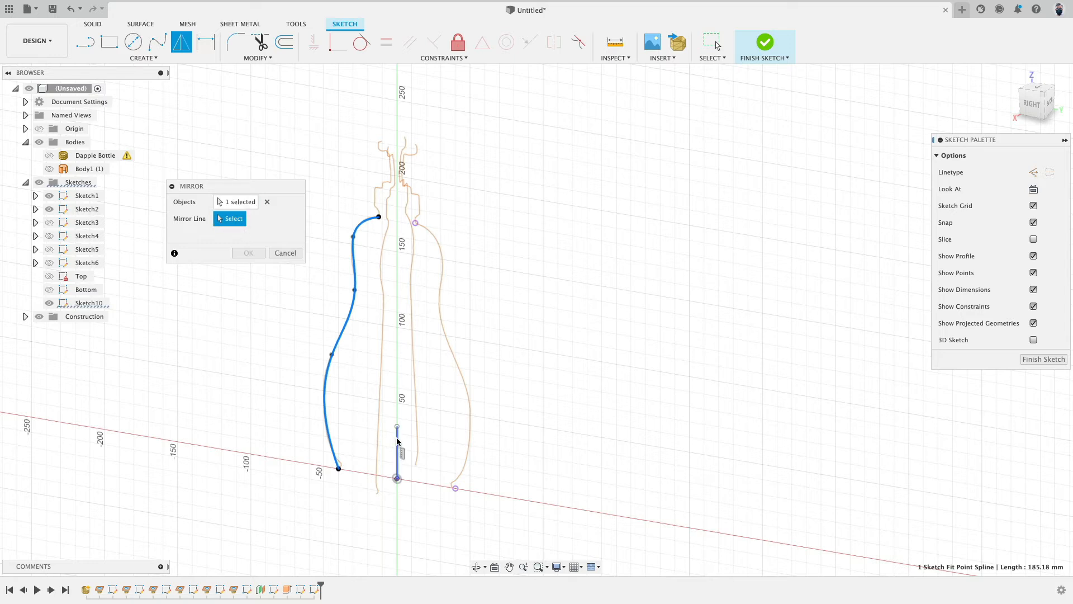
{"action": "left_click", "coordinate": [398, 442]}
{"action": "left_click", "coordinate": [253, 254]}
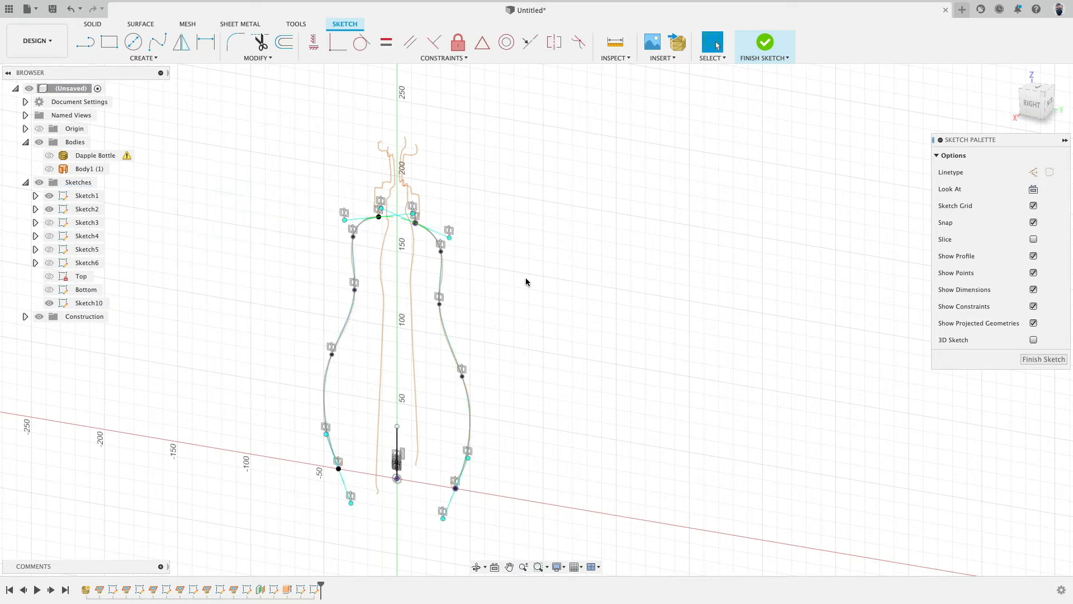
Step: Hide the mesh body and other sketches and drag the top tangent handle of the left spline
{"action": "left_click", "coordinate": [578, 321]}
{"action": "middle_click_drag", "start_coordinate": [519, 284], "coordinate": [570, 276], "text": "shift"}
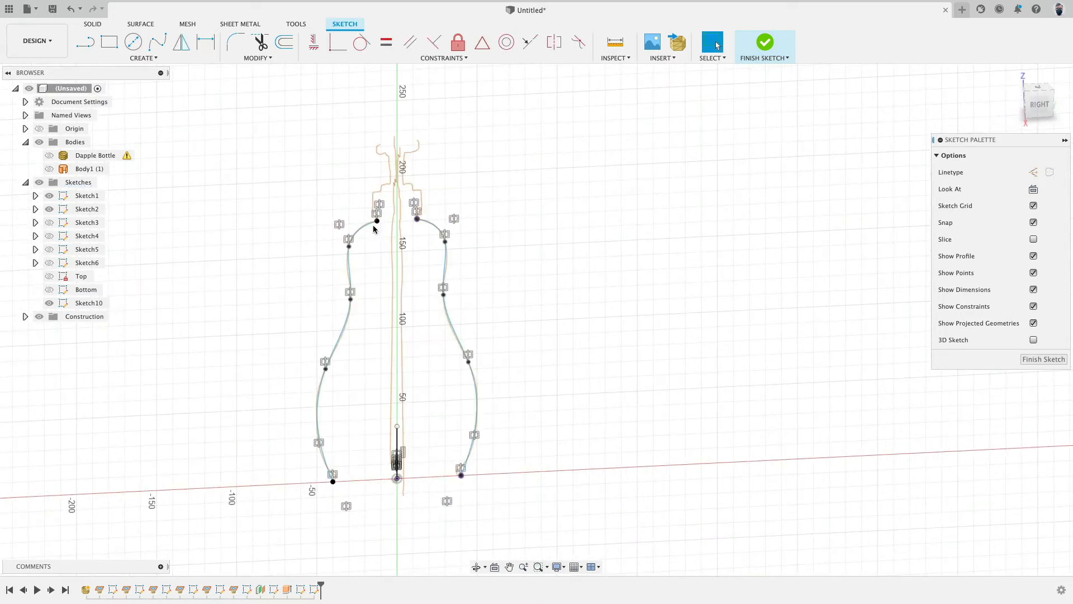
{"action": "left_click", "coordinate": [49, 156]}
{"action": "scroll", "coordinate": [334, 196], "scroll_direction": "up", "scroll_amount": 5}
{"action": "left_click", "coordinate": [49, 155]}
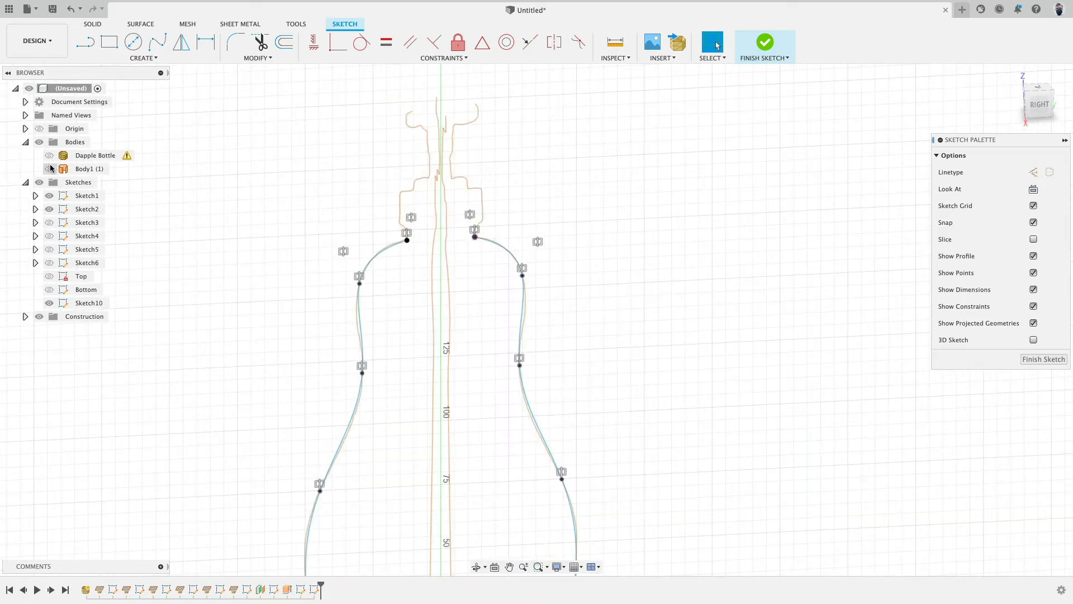
{"action": "left_click", "coordinate": [49, 209]}
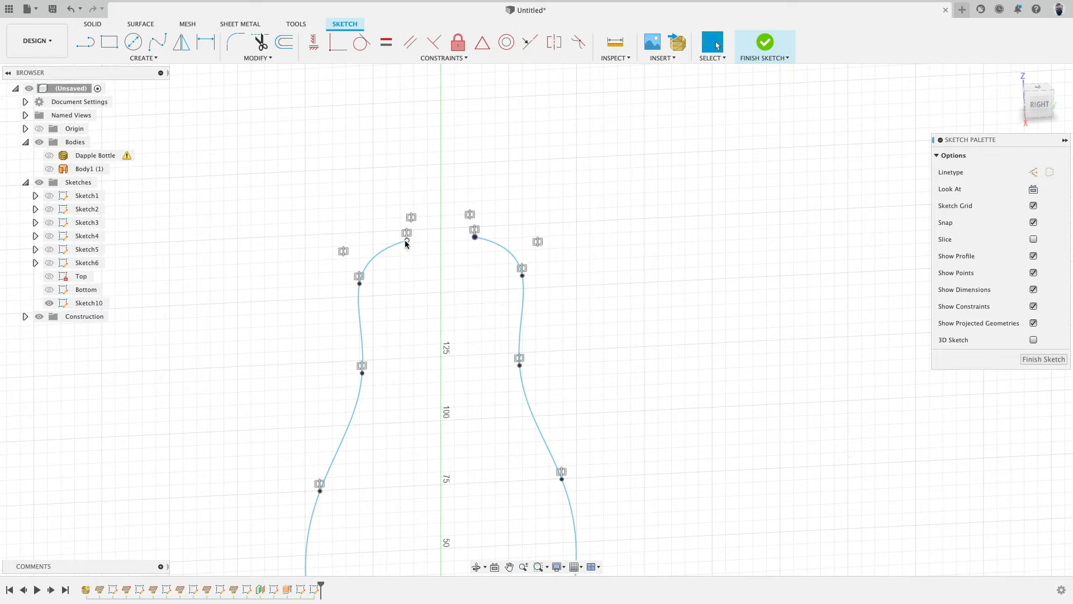
{"action": "left_click", "coordinate": [375, 260]}
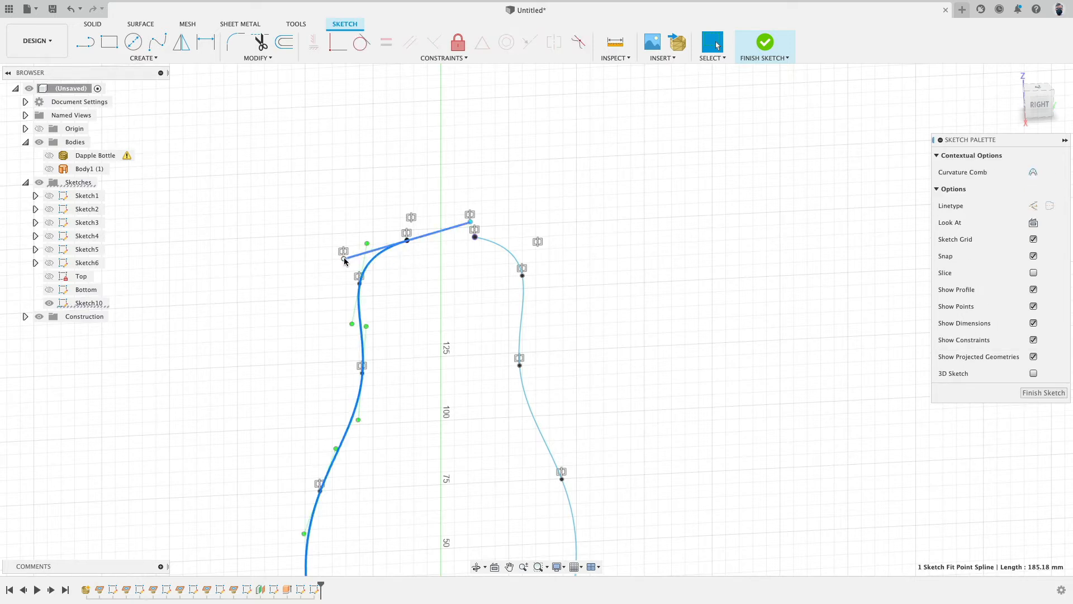
{"action": "mouse_move", "coordinate": [344, 261]}
{"action": "left_mouse_down"}
{"action": "mouse_move", "coordinate": [367, 235]}
{"action": "mouse_move", "coordinate": [342, 239]}
{"action": "mouse_move", "coordinate": [362, 260]}
{"action": "left_mouse_up"}
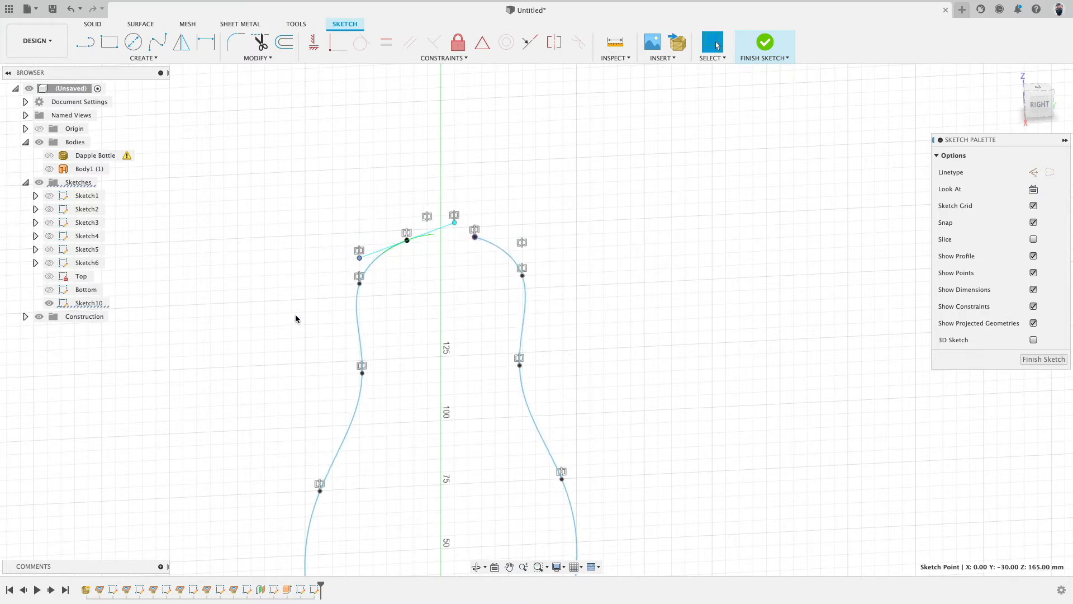
Step: Undo the last three changes to restore the mirror-free sketch with the mesh shown
{"action": "scroll", "coordinate": [296, 318], "scroll_direction": "down", "scroll_amount": 4}
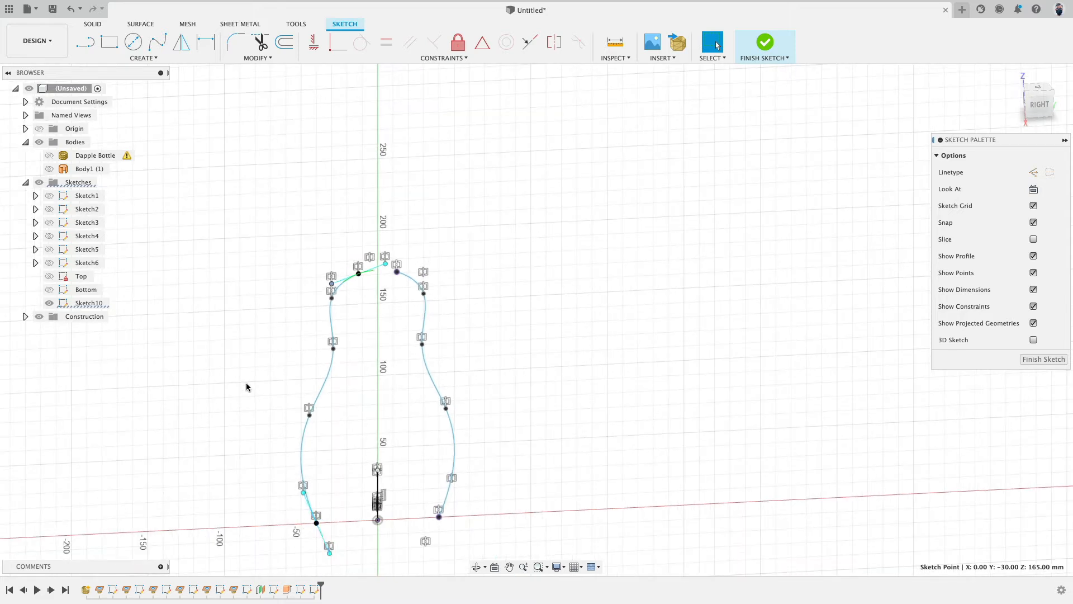
{"action": "scroll", "coordinate": [364, 296], "scroll_direction": "up", "scroll_amount": 5}
{"action": "scroll", "coordinate": [279, 313], "scroll_direction": "down", "scroll_amount": 5}
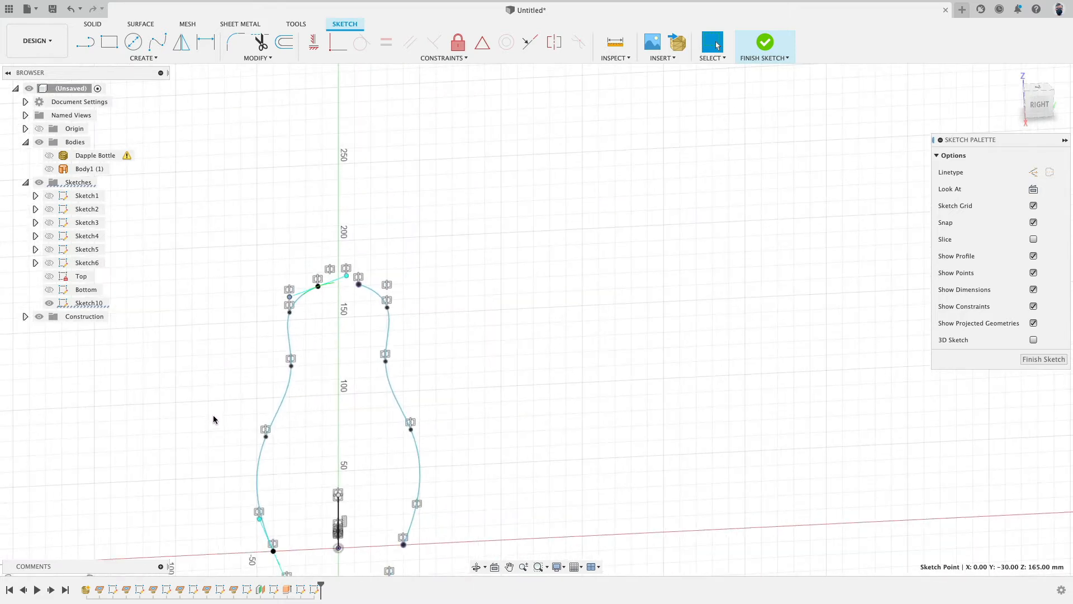
{"action": "middle_click_drag", "start_coordinate": [214, 409], "coordinate": [246, 334]}
{"action": "key", "text": "super+z"}
{"action": "key", "text": "super+z"}
{"action": "key", "text": "super+z"}
{"action": "key", "text": "super+z"}
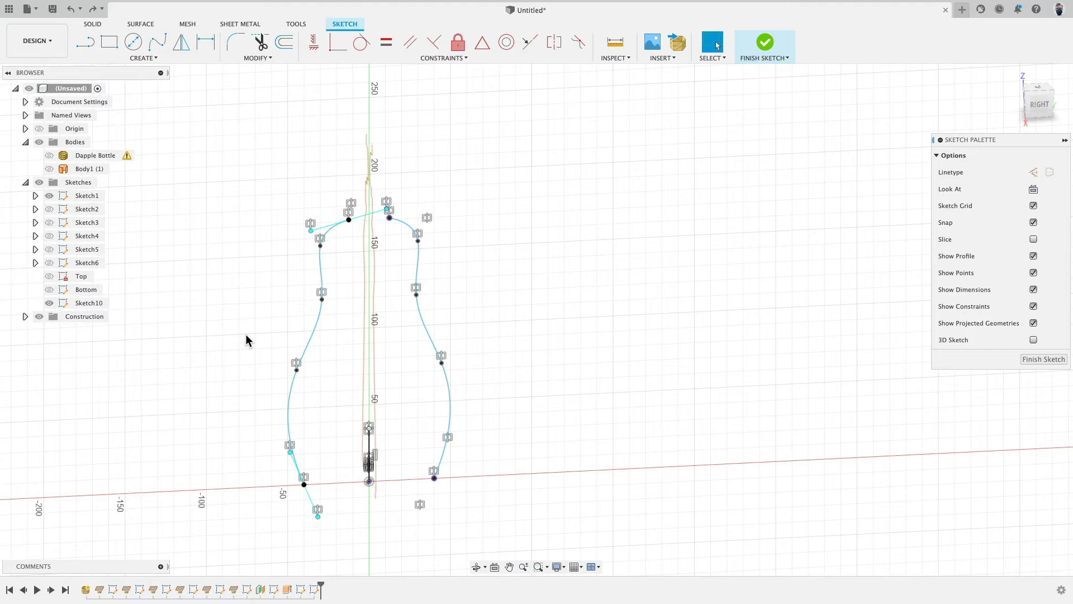
Step: Inspect the tangent handles at the left spline's bottom and top end points
{"action": "left_click", "coordinate": [298, 471]}
{"action": "left_click", "coordinate": [278, 521]}
{"action": "left_click", "coordinate": [301, 487]}
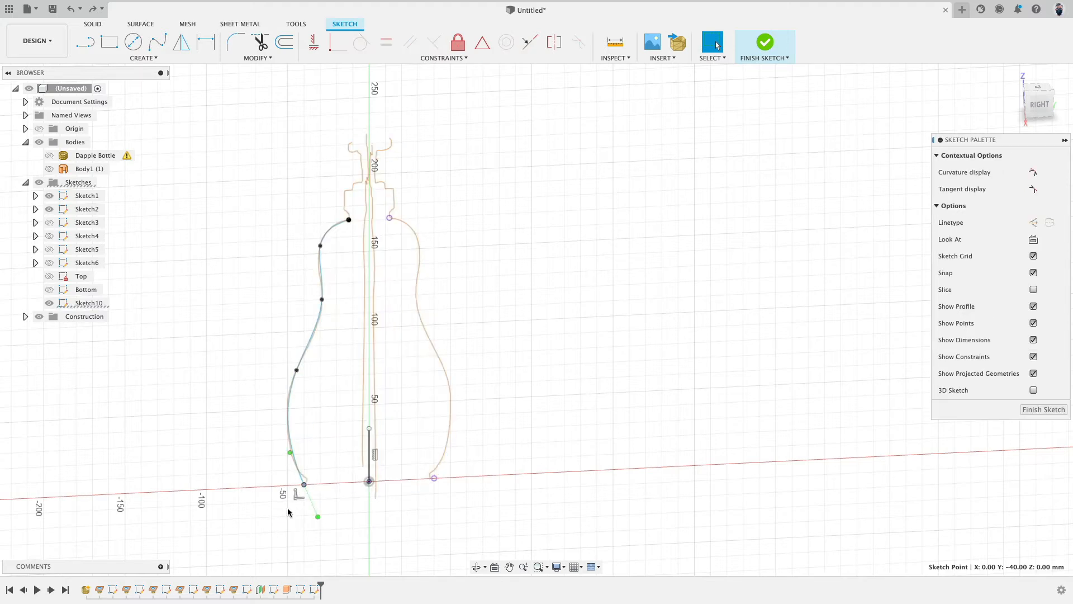
{"action": "left_click", "coordinate": [289, 512]}
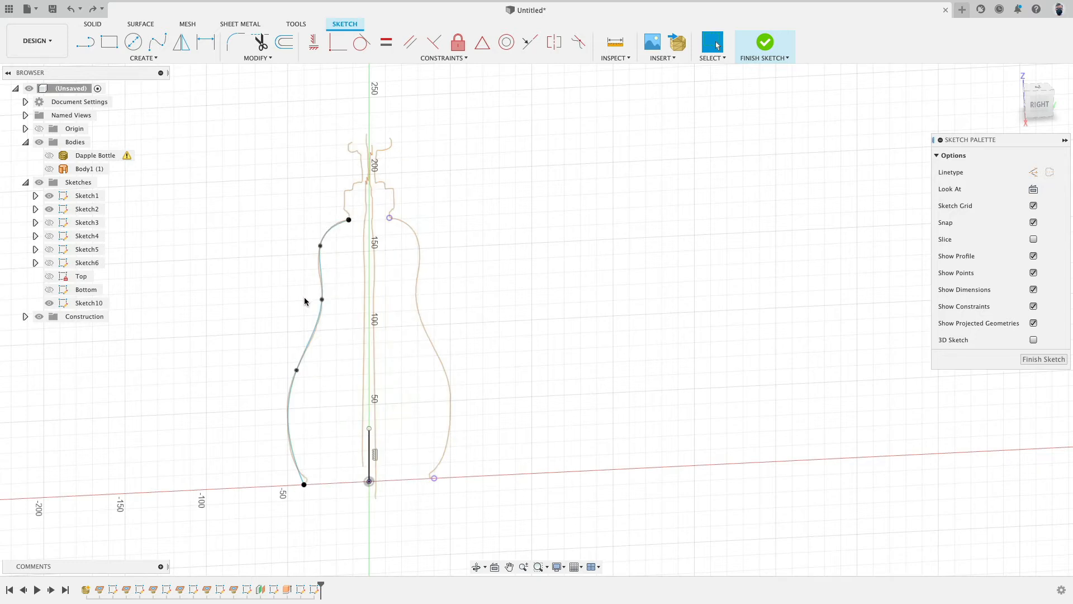
{"action": "left_click", "coordinate": [349, 221]}
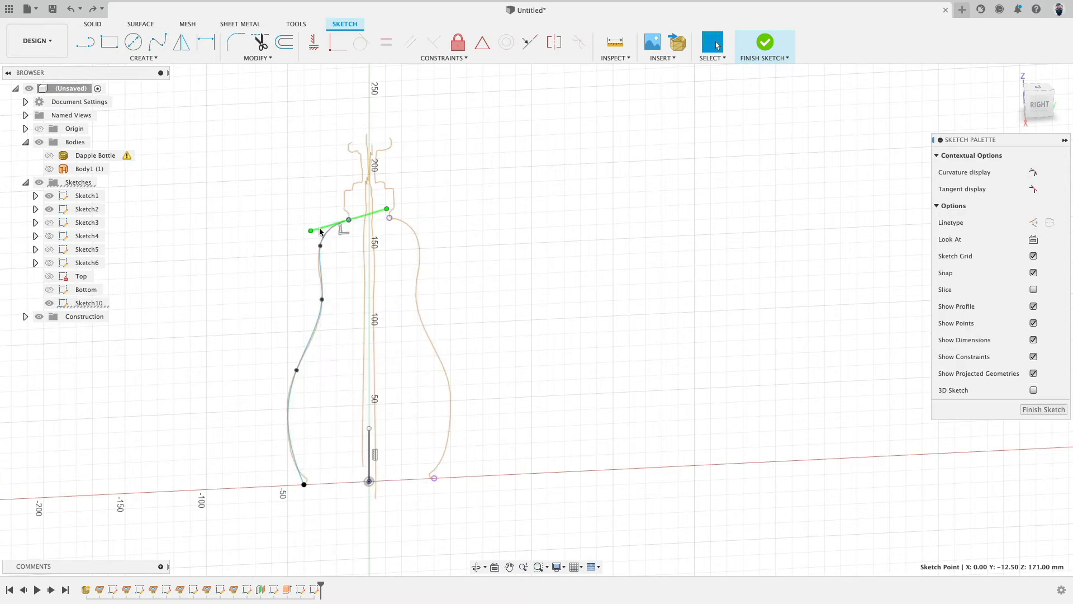
{"action": "left_click", "coordinate": [268, 150]}
Step: Draw a fit point spline from the top intersection point down along the right side profile to the bottom intersection point
{"action": "left_click", "coordinate": [157, 42]}
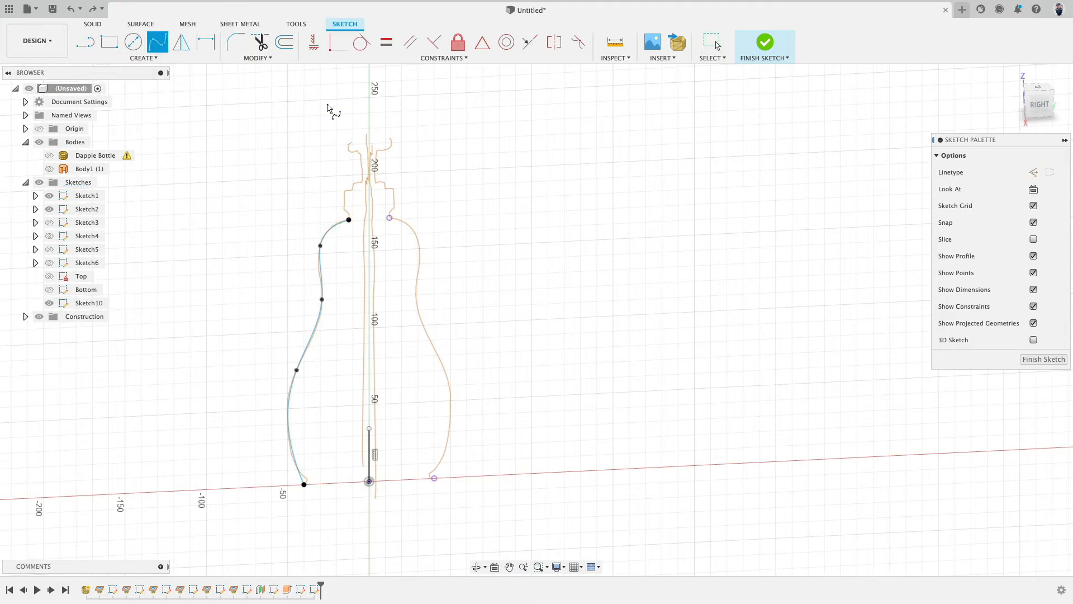
{"action": "left_click", "coordinate": [390, 219]}
{"action": "left_click", "coordinate": [418, 234]}
{"action": "left_click", "coordinate": [418, 294]}
{"action": "left_click", "coordinate": [451, 385]}
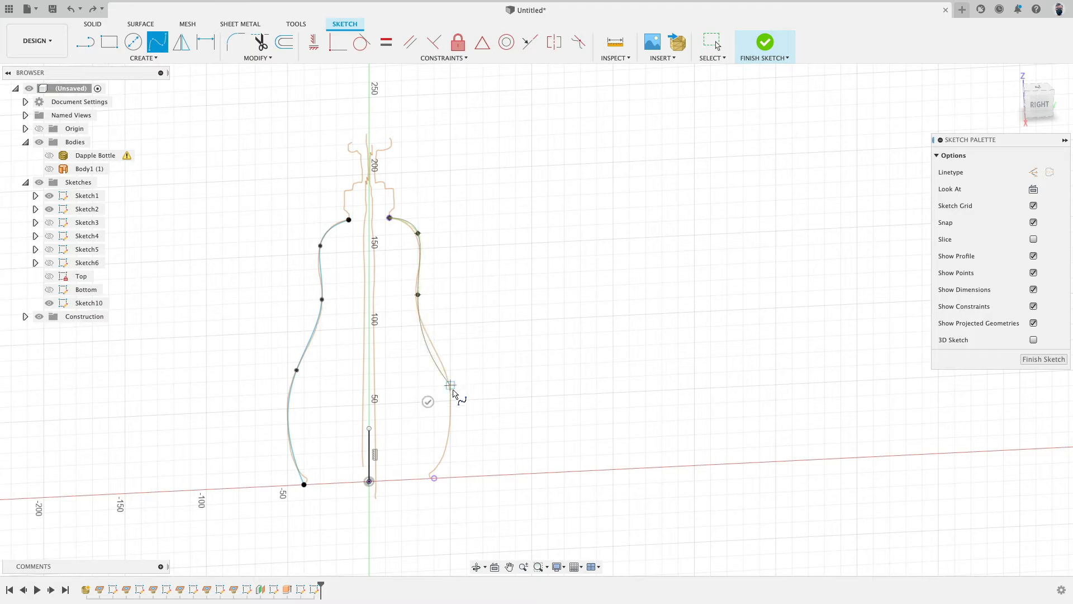
{"action": "left_click", "coordinate": [434, 479]}
{"action": "left_click", "coordinate": [411, 464]}
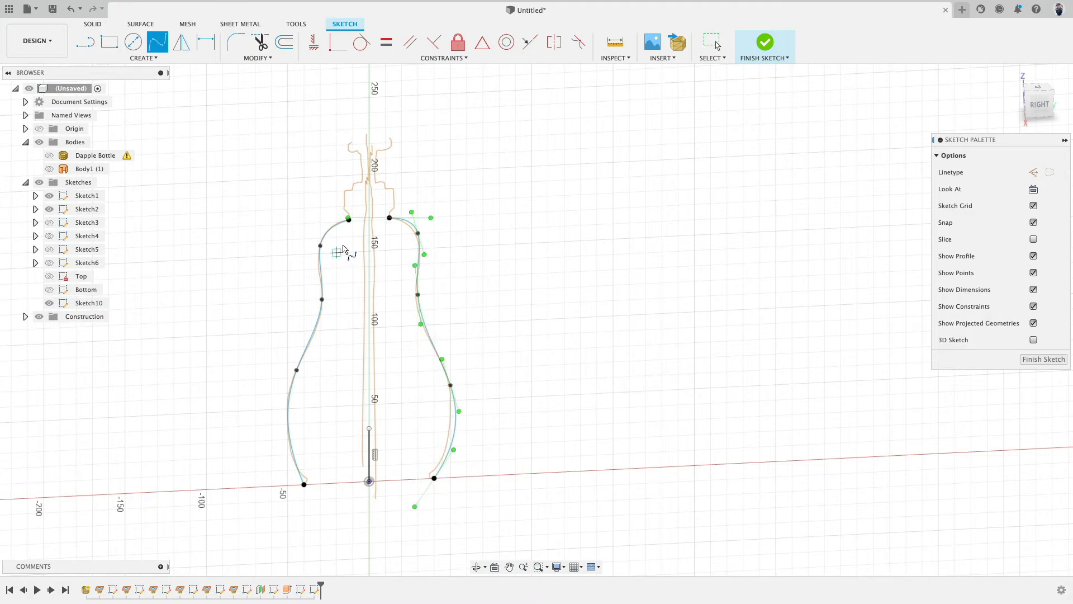
Step: Constrain three pairs of fit points on the left and right splines symmetric about the vertical centre line
{"action": "left_click", "coordinate": [554, 42]}
{"action": "scroll", "coordinate": [469, 257], "scroll_direction": "up", "scroll_amount": 3}
{"action": "scroll", "coordinate": [460, 265], "scroll_direction": "up", "scroll_amount": 1}
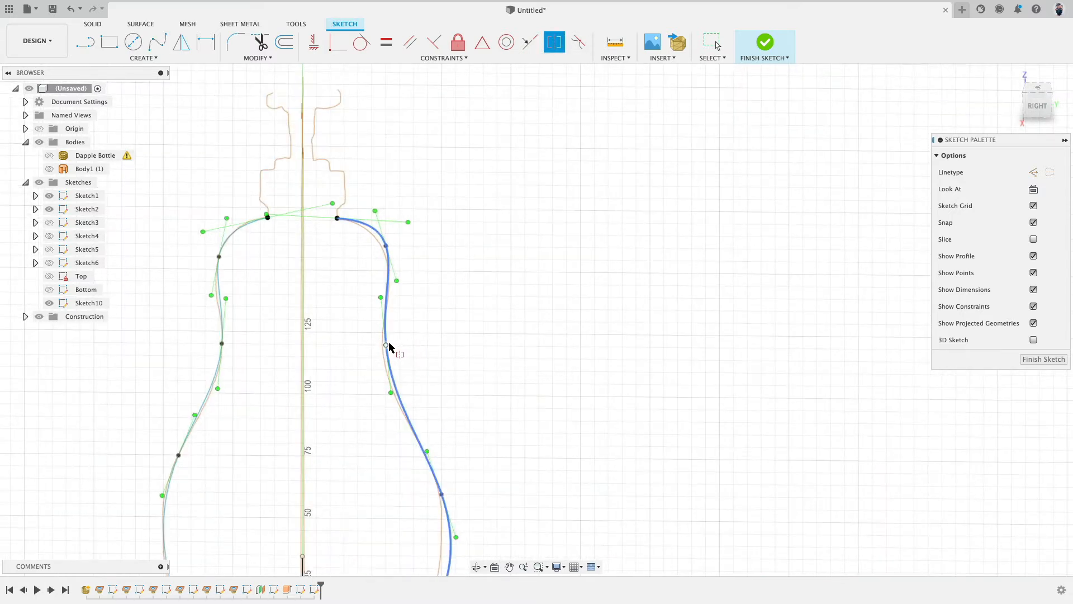
{"action": "left_click", "coordinate": [388, 346]}
{"action": "left_click", "coordinate": [226, 344]}
{"action": "middle_click_drag", "start_coordinate": [292, 338], "coordinate": [302, 220]}
{"action": "left_click", "coordinate": [313, 461]}
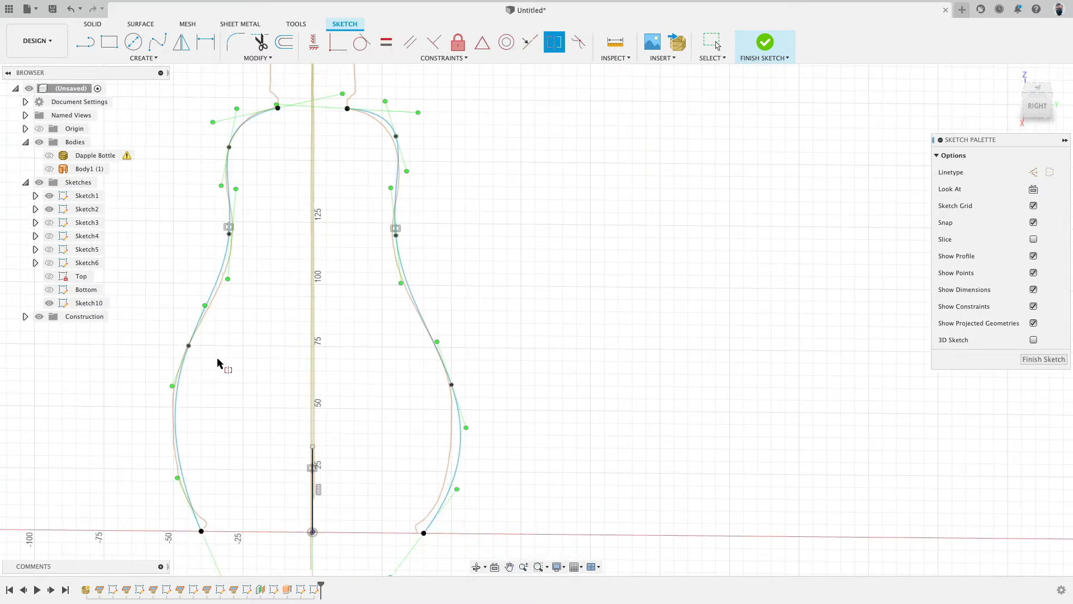
{"action": "left_click", "coordinate": [189, 346]}
{"action": "left_click", "coordinate": [452, 384]}
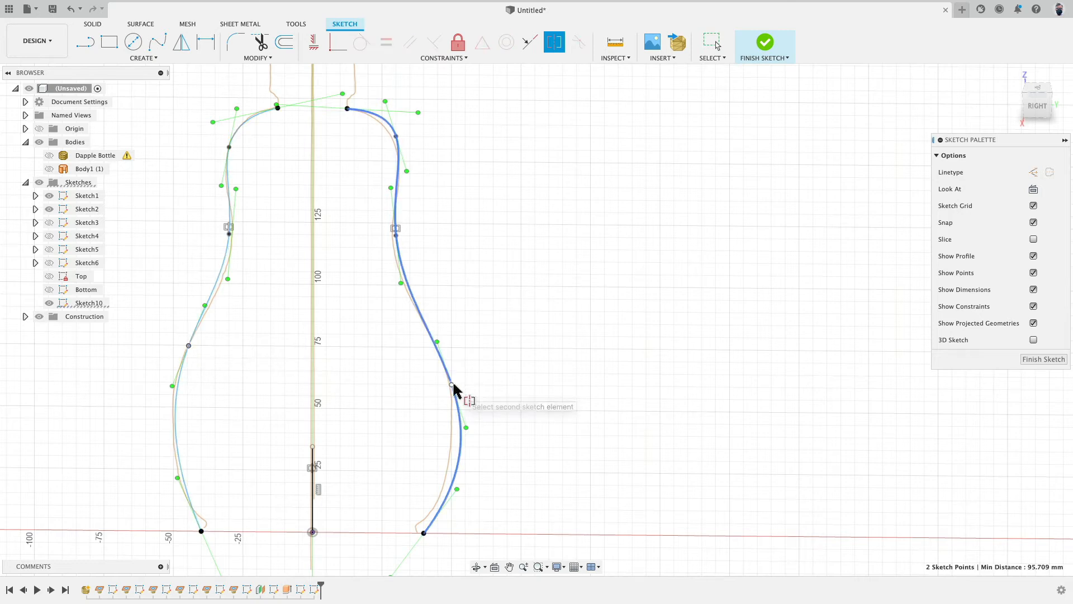
{"action": "left_click", "coordinate": [313, 476]}
{"action": "scroll", "coordinate": [364, 247], "scroll_direction": "up", "scroll_amount": 5}
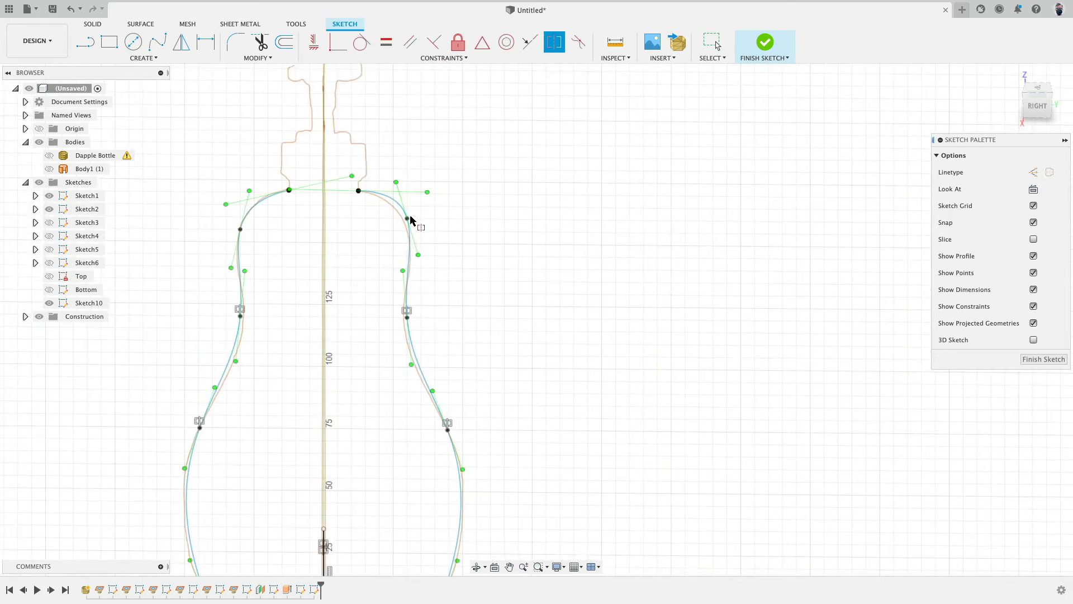
{"action": "left_click", "coordinate": [407, 218]}
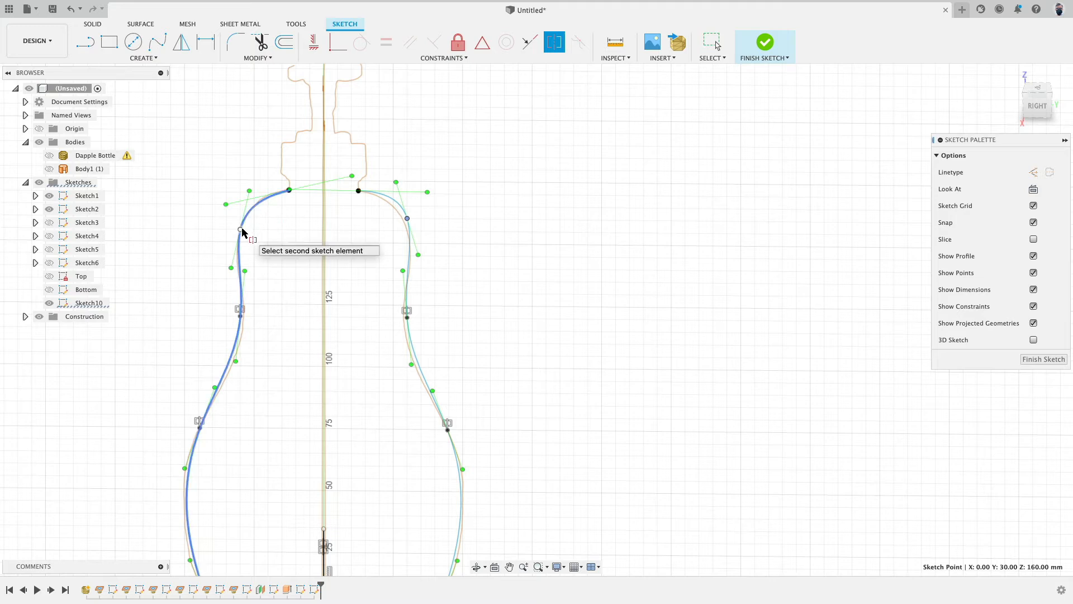
{"action": "left_click", "coordinate": [241, 230]}
{"action": "left_click", "coordinate": [324, 567]}
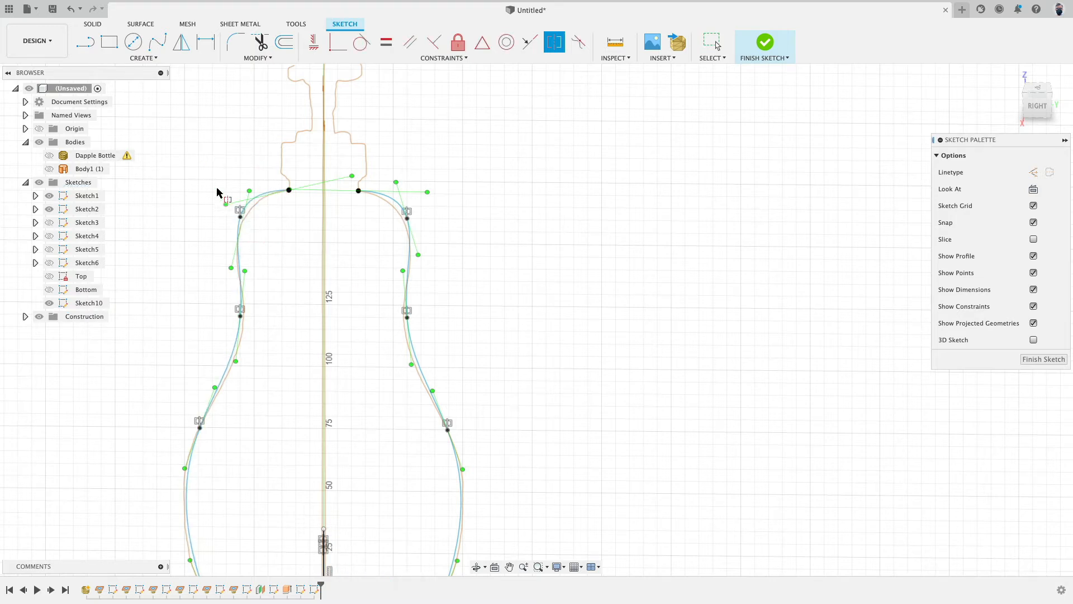
{"action": "key", "text": "Escape"}
Step: Zoom over both side splines to check how closely they follow the mesh profiles
{"action": "scroll", "coordinate": [297, 231], "scroll_direction": "up", "scroll_amount": 1}
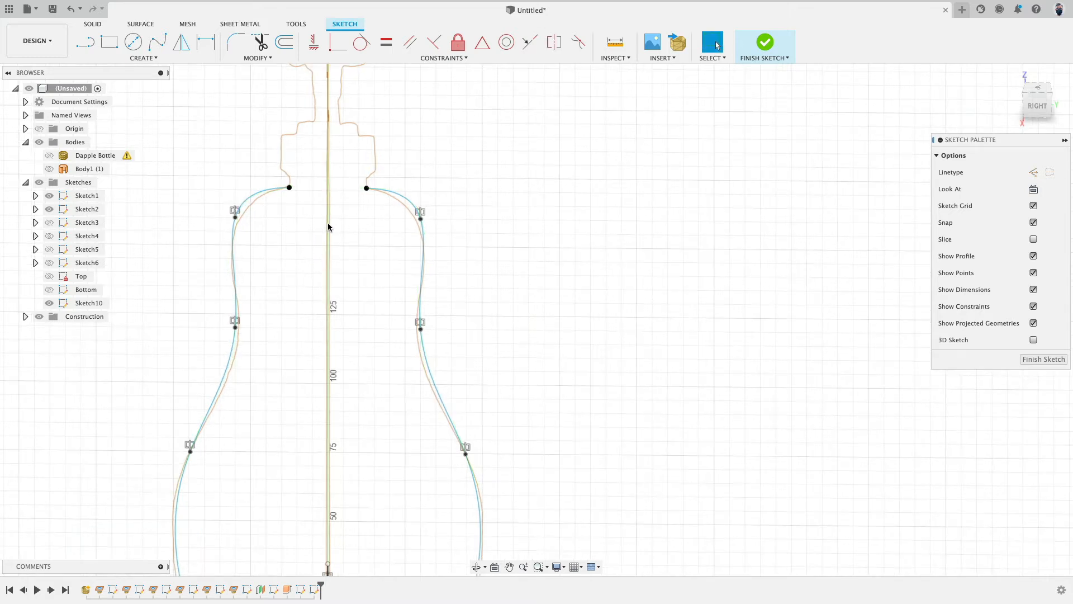
{"action": "left_click", "coordinate": [235, 218]}
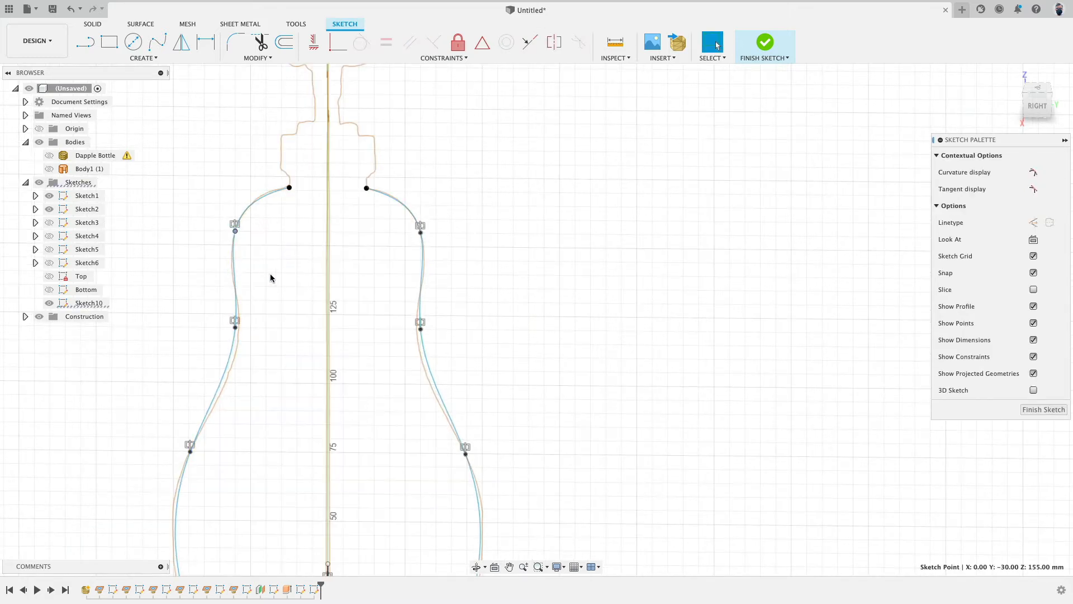
{"action": "scroll", "coordinate": [274, 287], "scroll_direction": "down", "scroll_amount": 2}
{"action": "scroll", "coordinate": [274, 295], "scroll_direction": "up", "scroll_amount": 2}
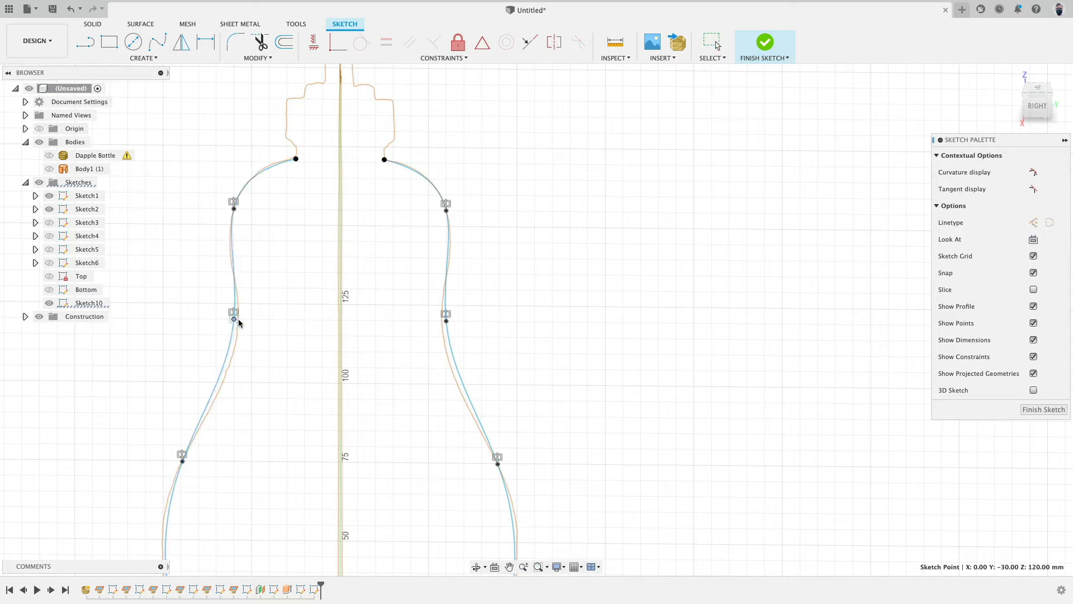
{"action": "scroll", "coordinate": [321, 296], "scroll_direction": "down", "scroll_amount": 2}
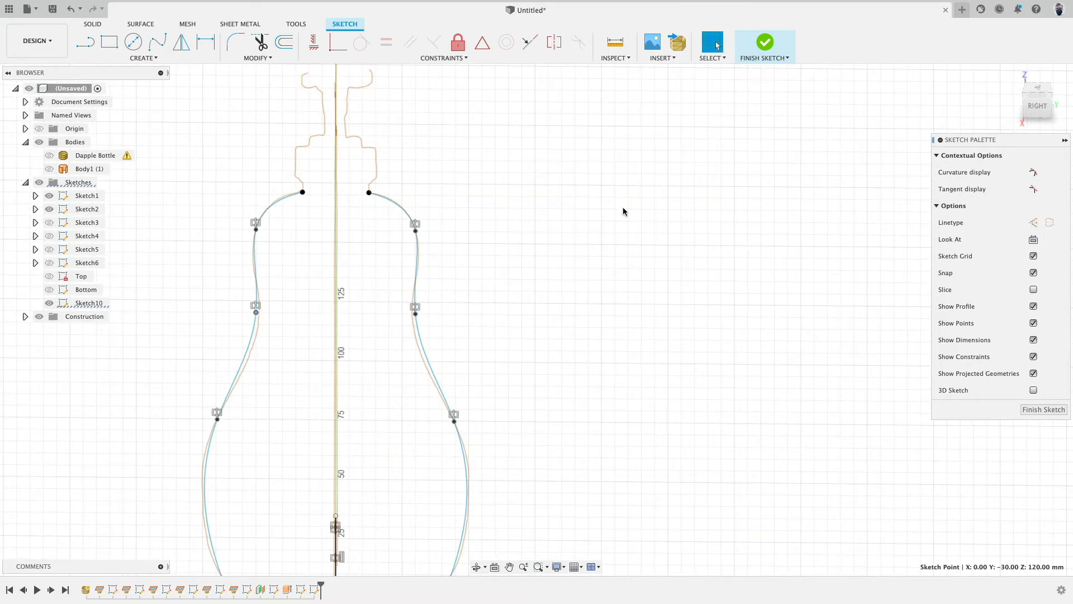
{"action": "scroll", "coordinate": [623, 212], "scroll_direction": "down", "scroll_amount": 1}
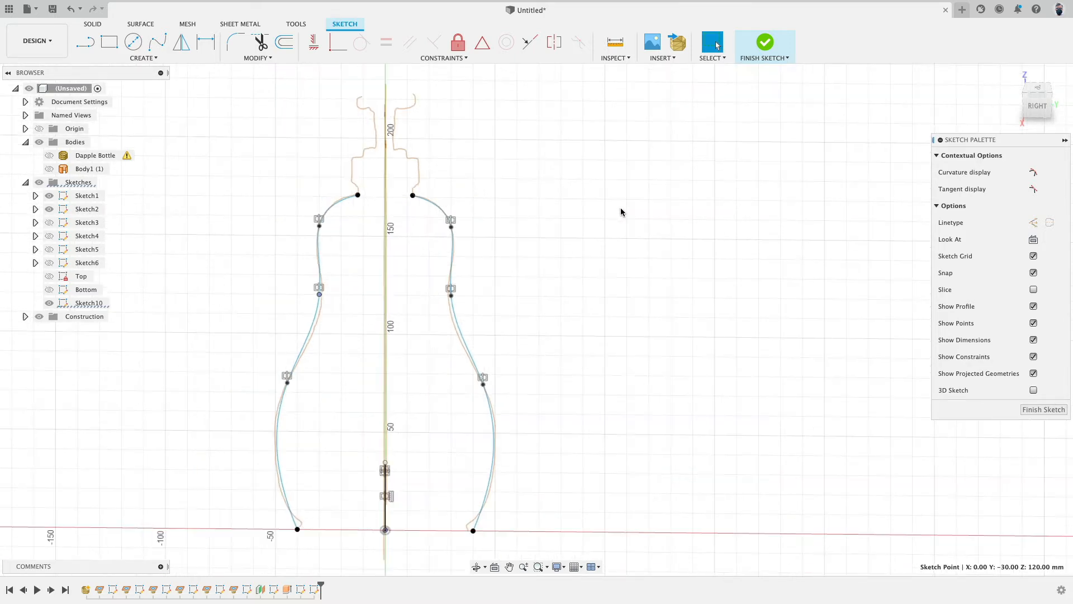
Step: Finish the sketch, hide the first two mesh section sketches and show the Top and Bottom sketches
{"action": "left_click", "coordinate": [767, 41]}
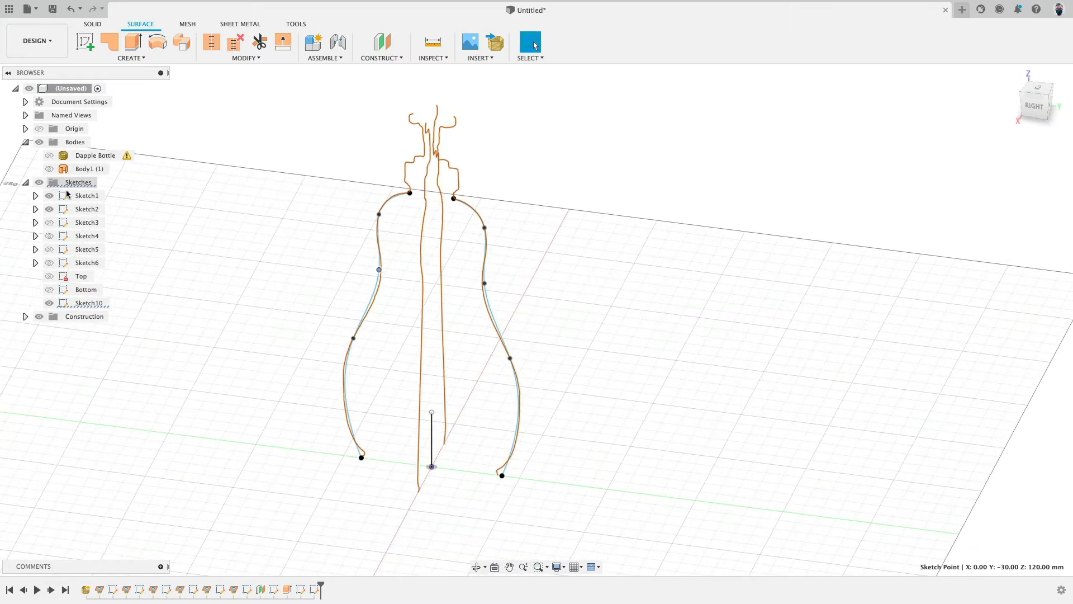
{"action": "left_click", "coordinate": [49, 196]}
{"action": "left_click", "coordinate": [49, 209]}
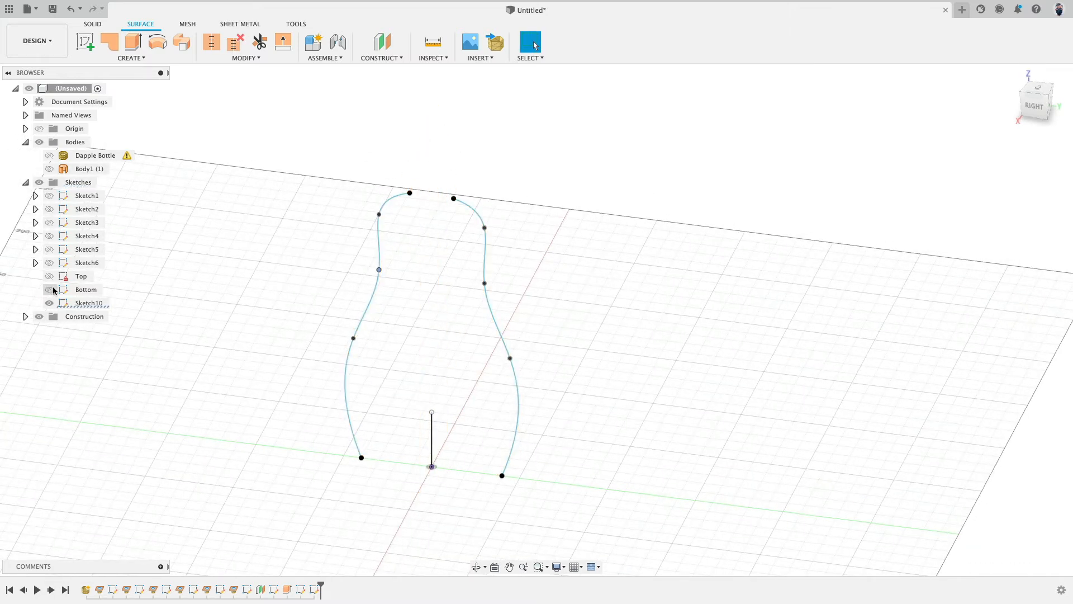
{"action": "left_click", "coordinate": [49, 290]}
{"action": "left_click", "coordinate": [49, 277]}
Step: Rename the side spline sketch as Front
{"action": "double_click", "coordinate": [114, 303]}
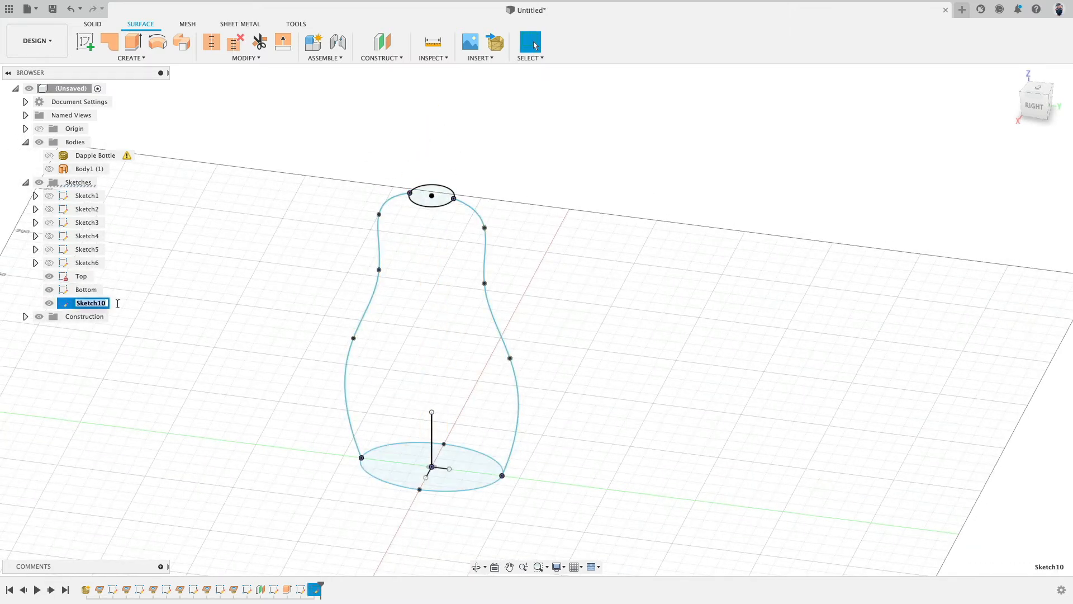
{"action": "type", "text": "Front"}
{"action": "key", "text": "Return"}
{"action": "left_click", "coordinate": [226, 310]}
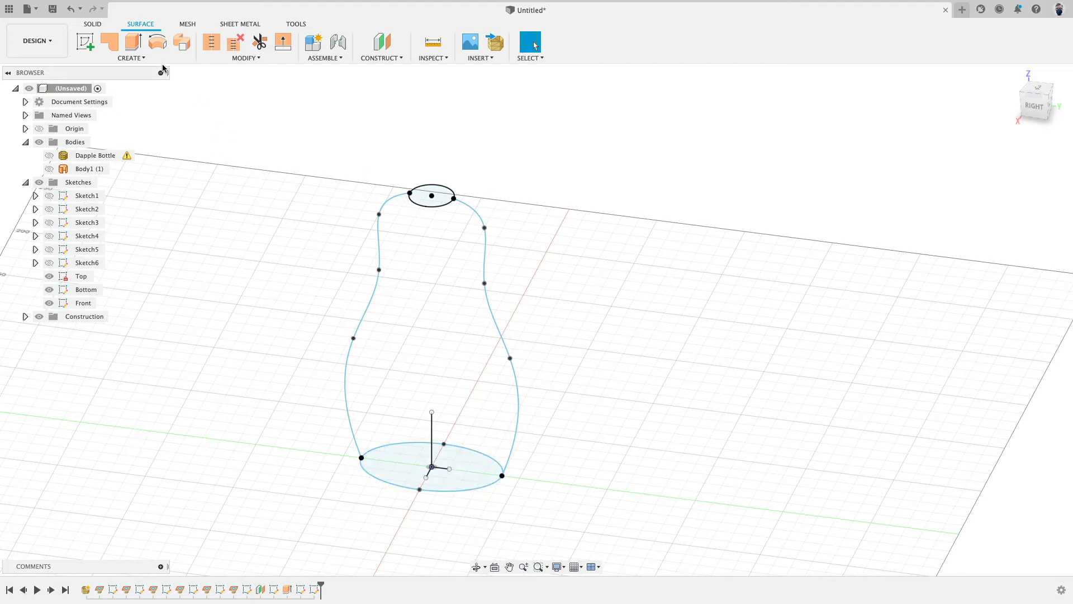
Step: Loft a body from the bottom profile to the top profile, guided by the left and right side splines as rails
{"action": "left_click", "coordinate": [132, 57]}
{"action": "left_click", "coordinate": [132, 148]}
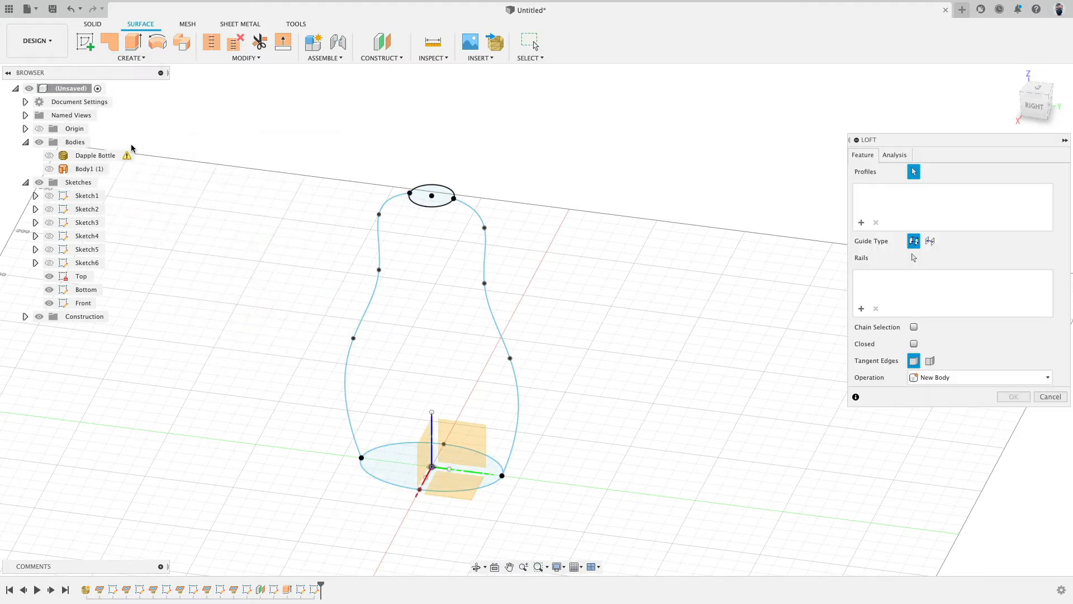
{"action": "left_click", "coordinate": [378, 484]}
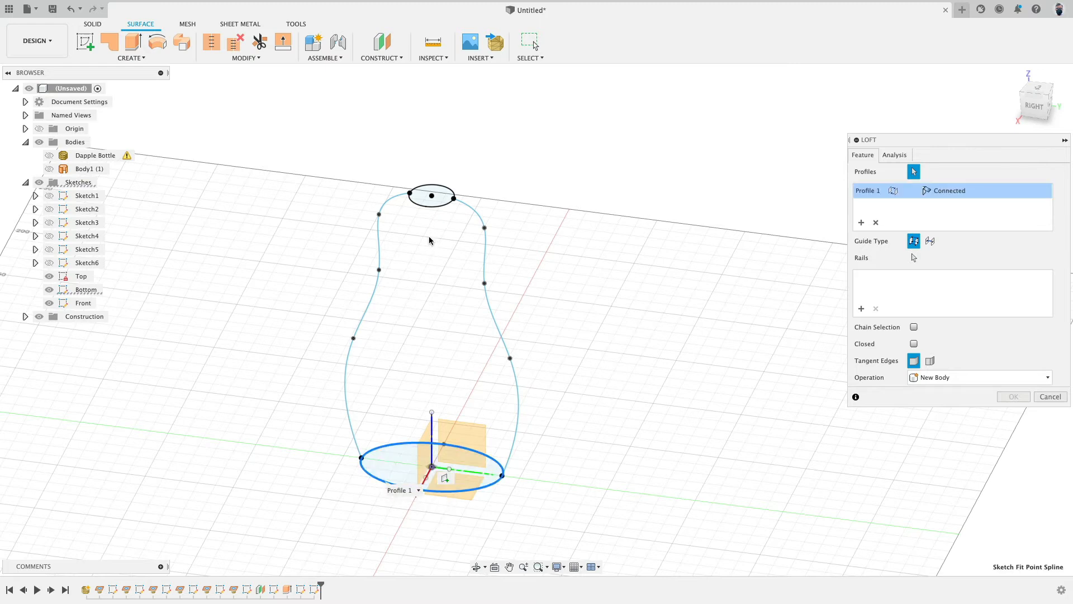
{"action": "left_click", "coordinate": [429, 209]}
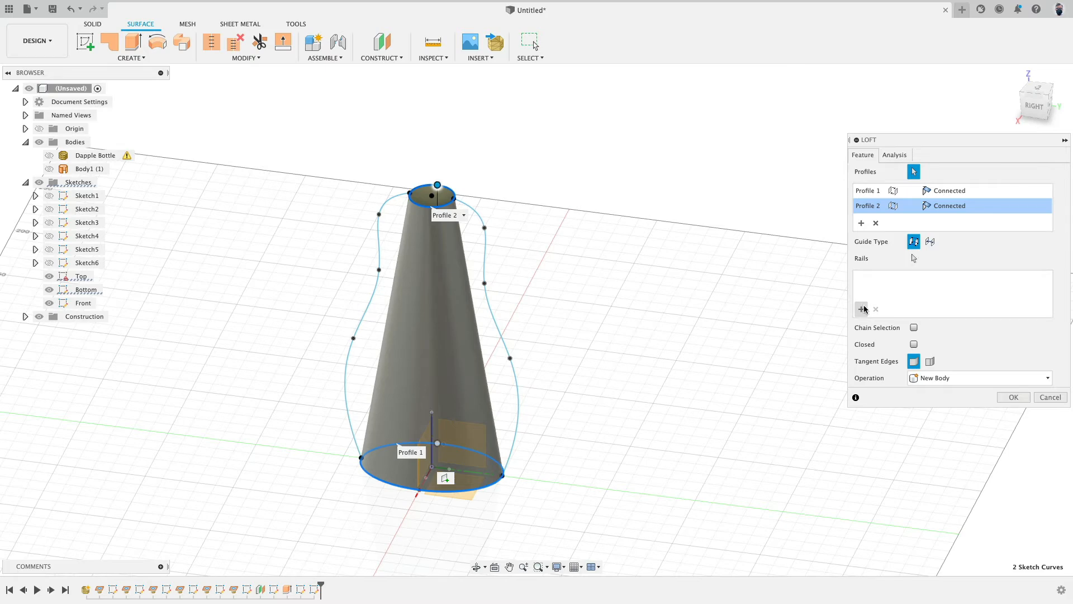
{"action": "left_click", "coordinate": [914, 257]}
{"action": "left_click", "coordinate": [379, 288]}
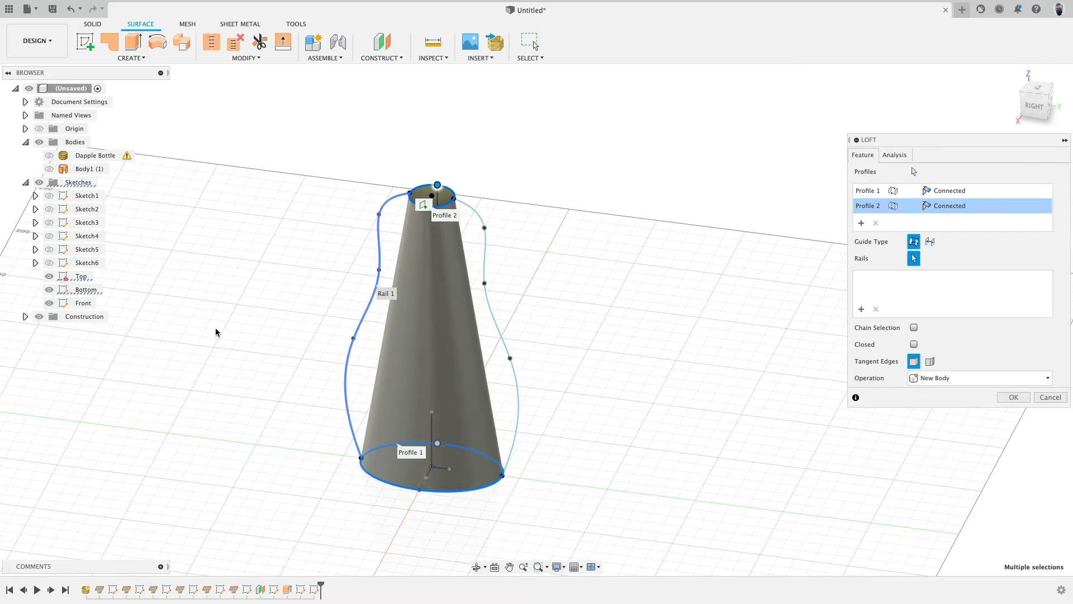
{"action": "mouse_move", "coordinate": [220, 335]}
{"action": "middle_mouse_down", "text": "shift"}
{"action": "mouse_move", "coordinate": [229, 287]}
{"action": "mouse_move", "coordinate": [544, 297]}
{"action": "mouse_move", "coordinate": [239, 304]}
{"action": "middle_mouse_up", "text": "shift"}
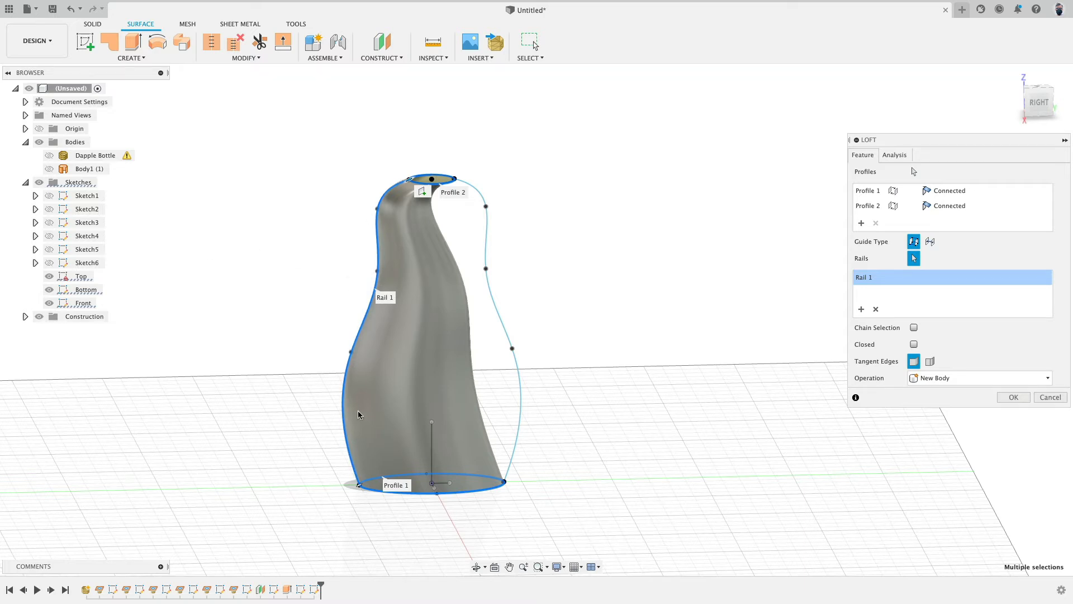
{"action": "left_click", "coordinate": [503, 322]}
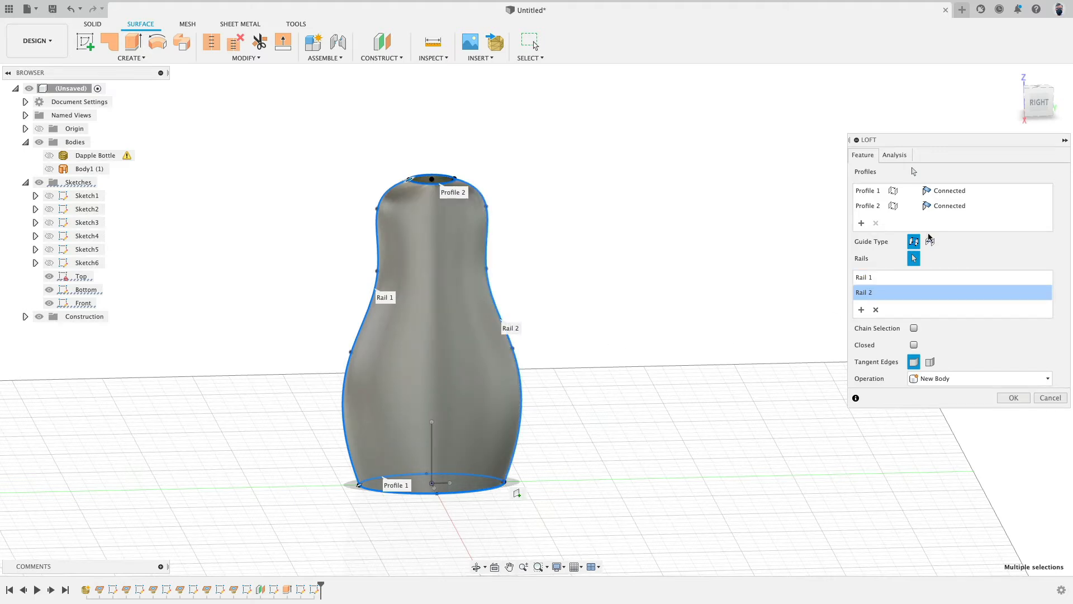
{"action": "left_click", "coordinate": [1013, 397]}
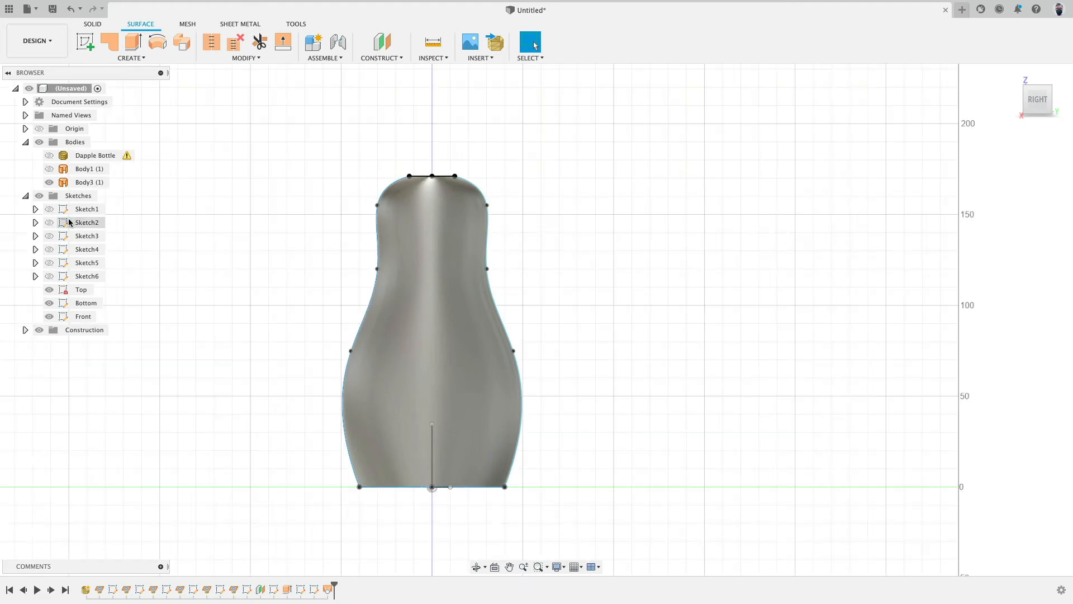
Step: Toggle the scan mesh, loft body and section sketch visibility to compare the loft against the scan
{"action": "left_click", "coordinate": [53, 159]}
{"action": "left_click", "coordinate": [54, 160]}
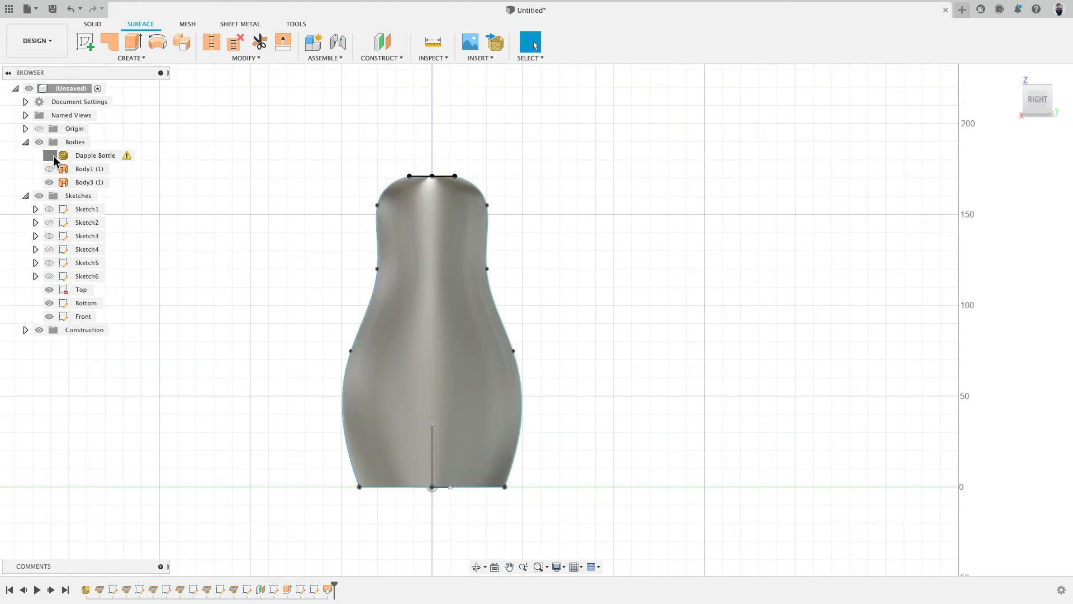
{"action": "left_click", "coordinate": [54, 160]}
{"action": "scroll", "coordinate": [424, 280], "scroll_direction": "up", "scroll_amount": 5}
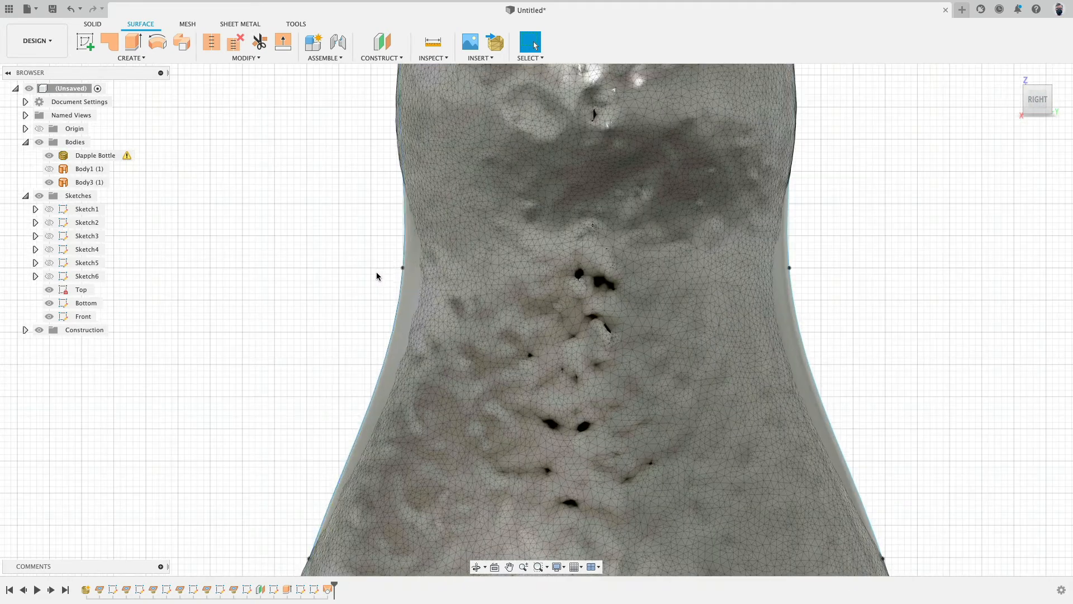
{"action": "left_click", "coordinate": [412, 271]}
{"action": "scroll", "coordinate": [301, 348], "scroll_direction": "down", "scroll_amount": 5}
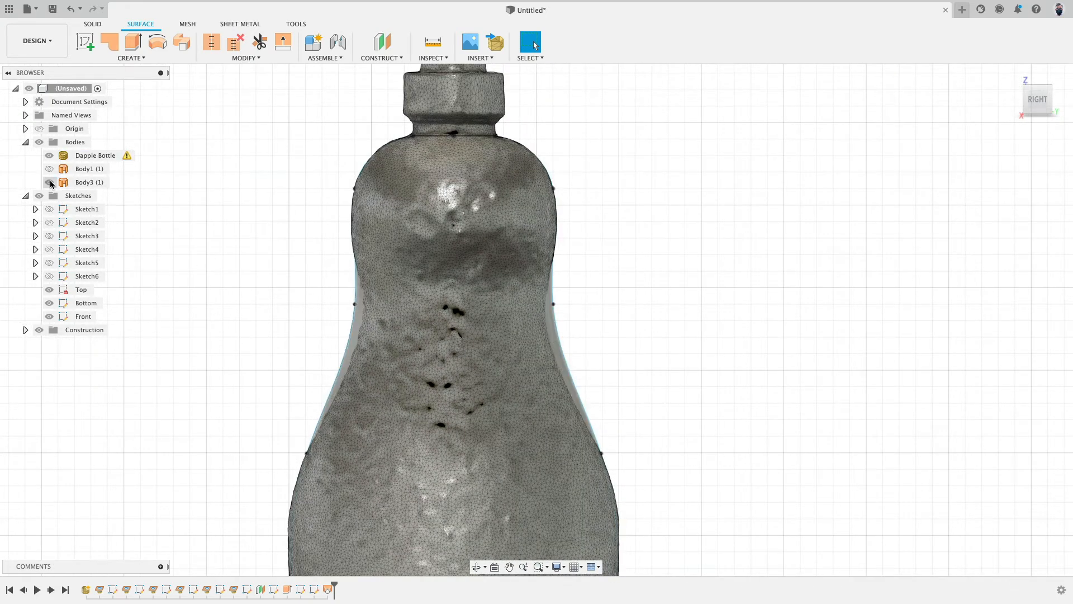
{"action": "left_click", "coordinate": [50, 182]}
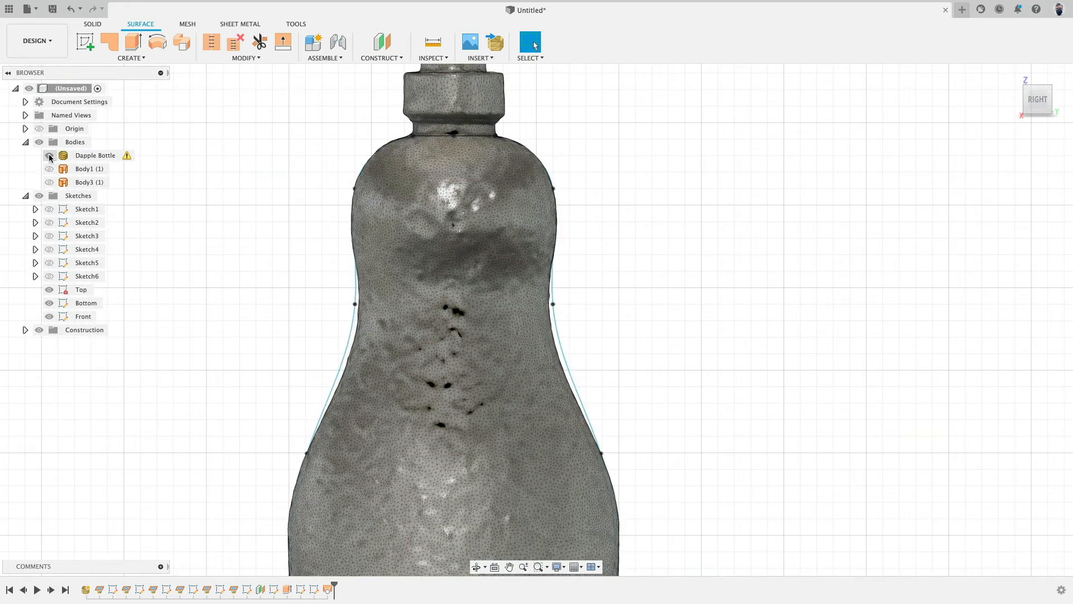
{"action": "left_click", "coordinate": [50, 155]}
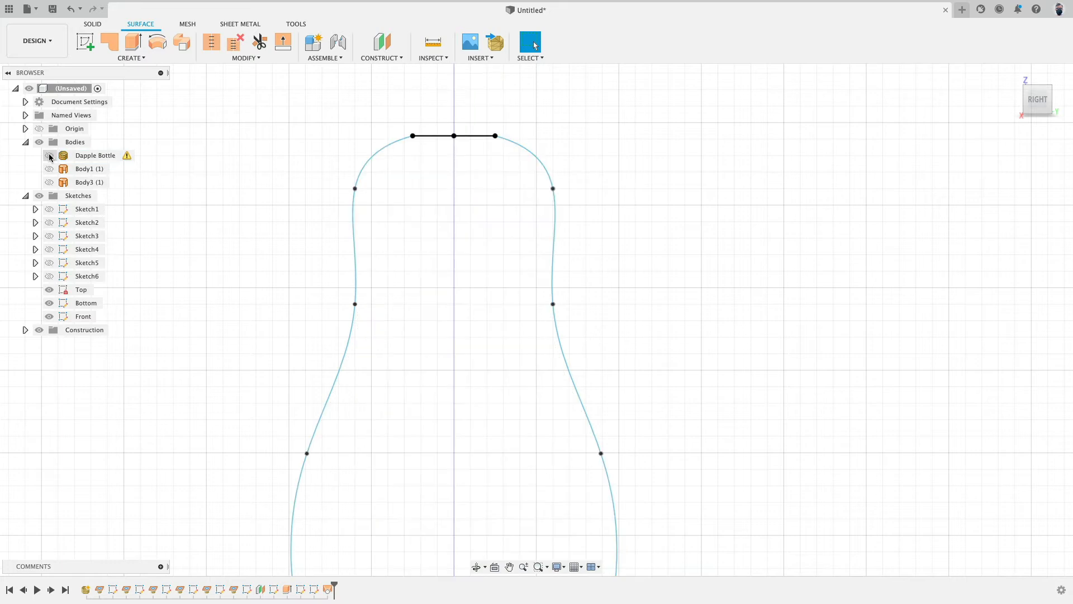
{"action": "left_click", "coordinate": [50, 222]}
Step: Move the left spline's middle fit point down so the curve follows the mesh profile more closely
{"action": "scroll", "coordinate": [351, 327], "scroll_direction": "up", "scroll_amount": 3}
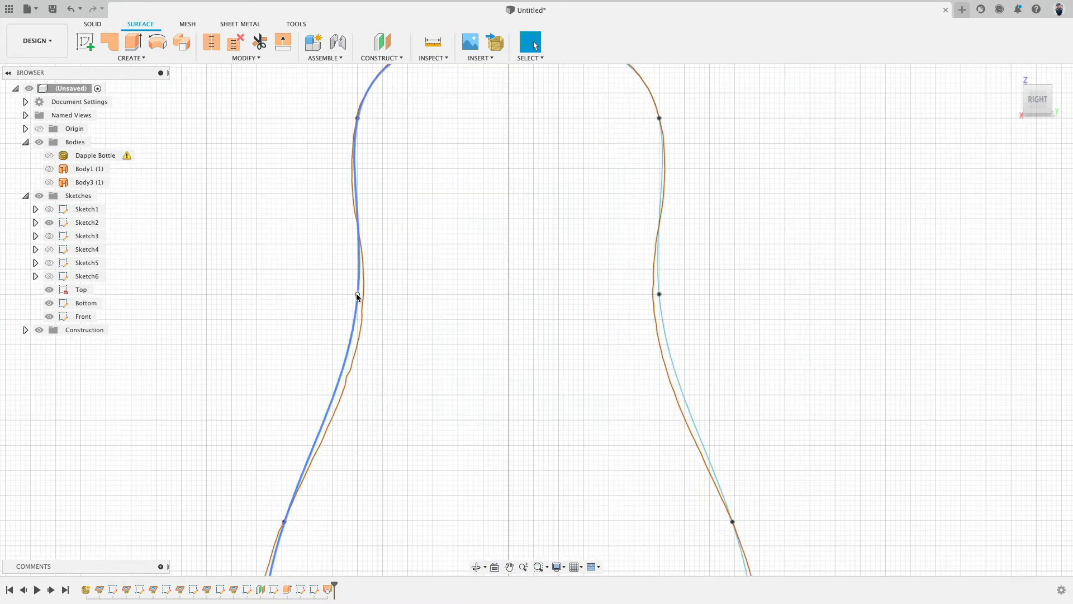
{"action": "left_click_drag", "start_coordinate": [358, 295], "coordinate": [363, 317]}
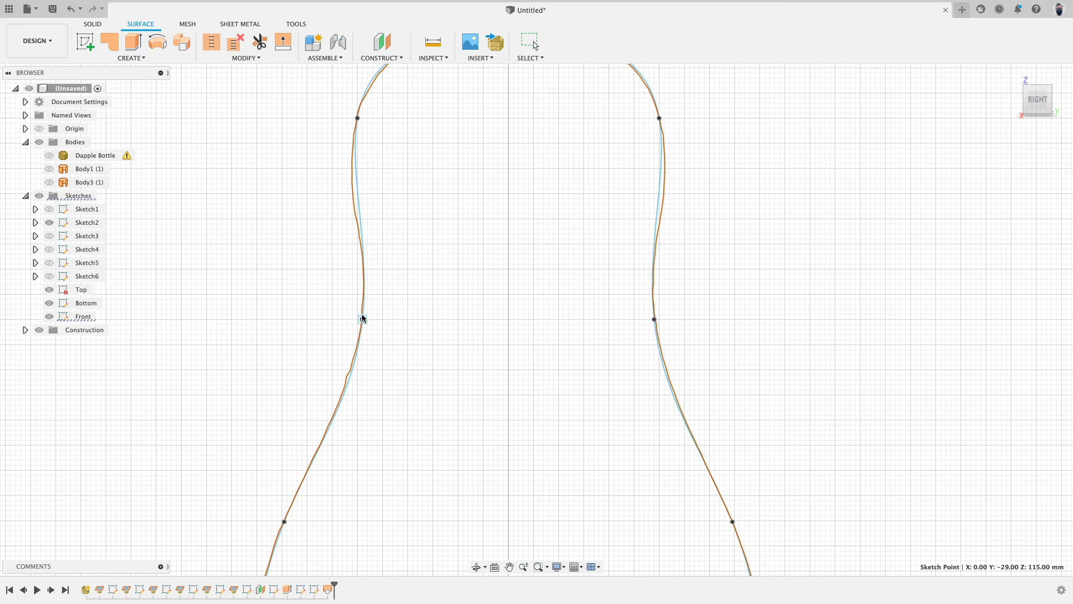
{"action": "scroll", "coordinate": [362, 319], "scroll_direction": "down", "scroll_amount": 3}
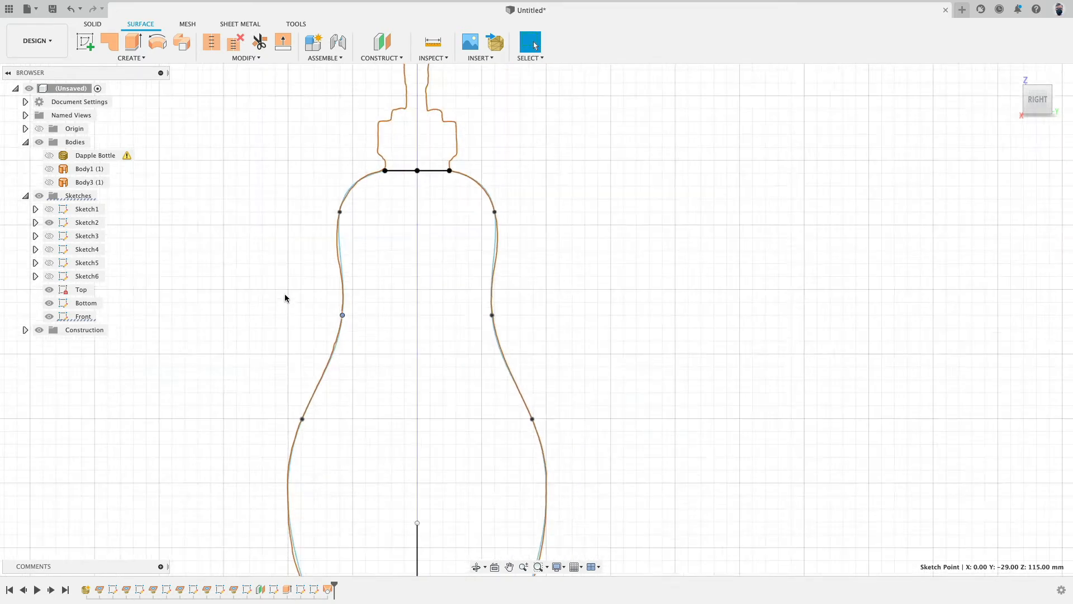
Step: Switch to the back view and toggle the mesh and bodies to compare the loft's thickness with the scan
{"action": "left_click", "coordinate": [49, 182]}
{"action": "left_click", "coordinate": [49, 169]}
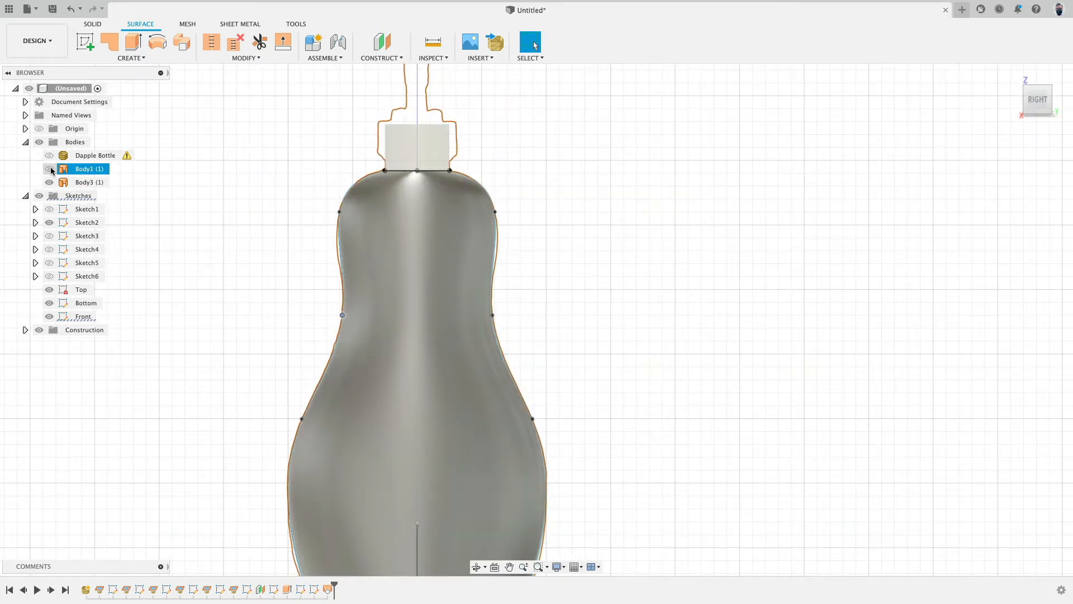
{"action": "left_click", "coordinate": [49, 169]}
{"action": "left_click", "coordinate": [50, 155]}
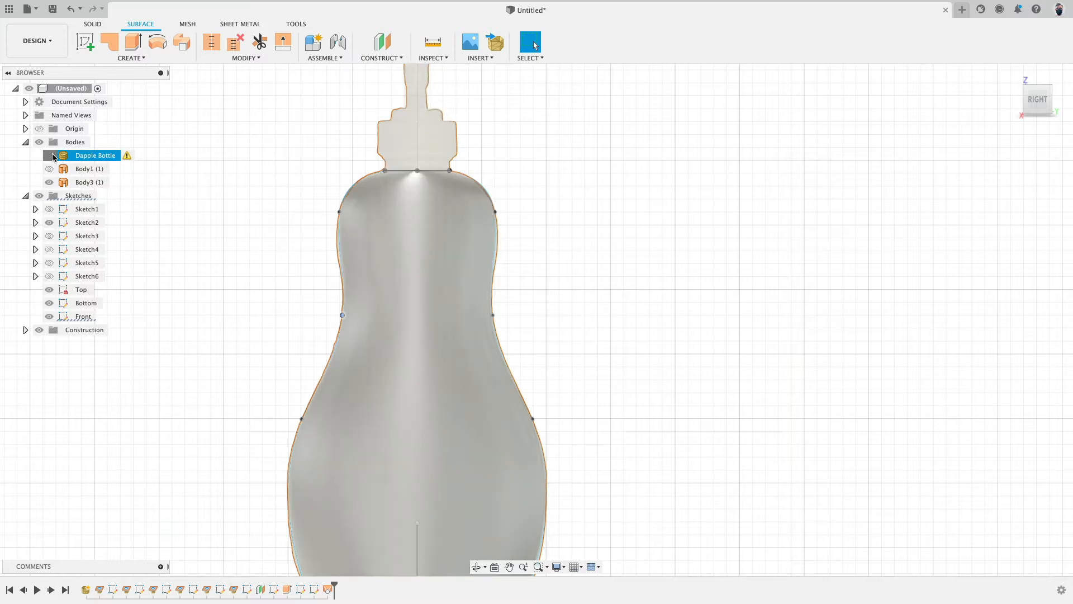
{"action": "middle_click_drag", "start_coordinate": [803, 242], "coordinate": [771, 255], "text": "shift"}
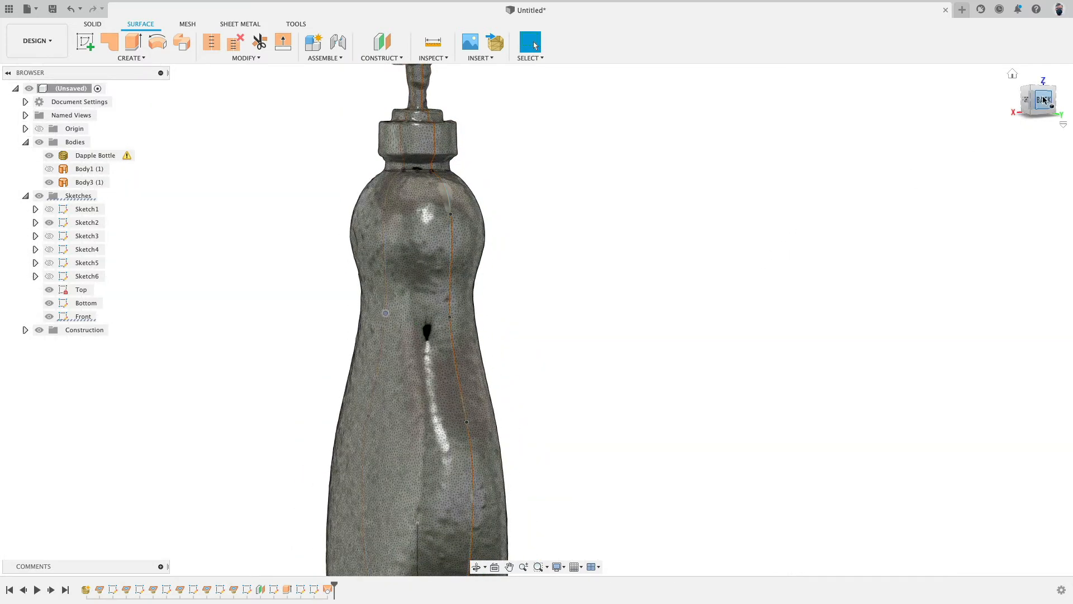
{"action": "left_click", "coordinate": [1050, 106]}
{"action": "left_click", "coordinate": [50, 156]}
{"action": "left_click", "coordinate": [50, 156]}
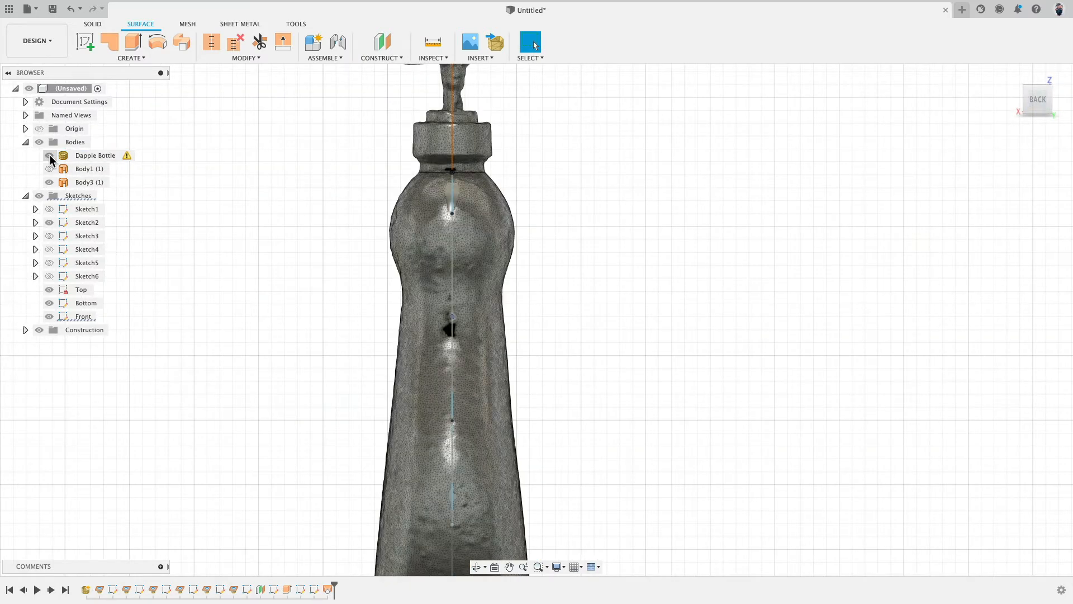
{"action": "scroll", "coordinate": [261, 322], "scroll_direction": "down", "scroll_amount": 5}
{"action": "left_click", "coordinate": [49, 156]}
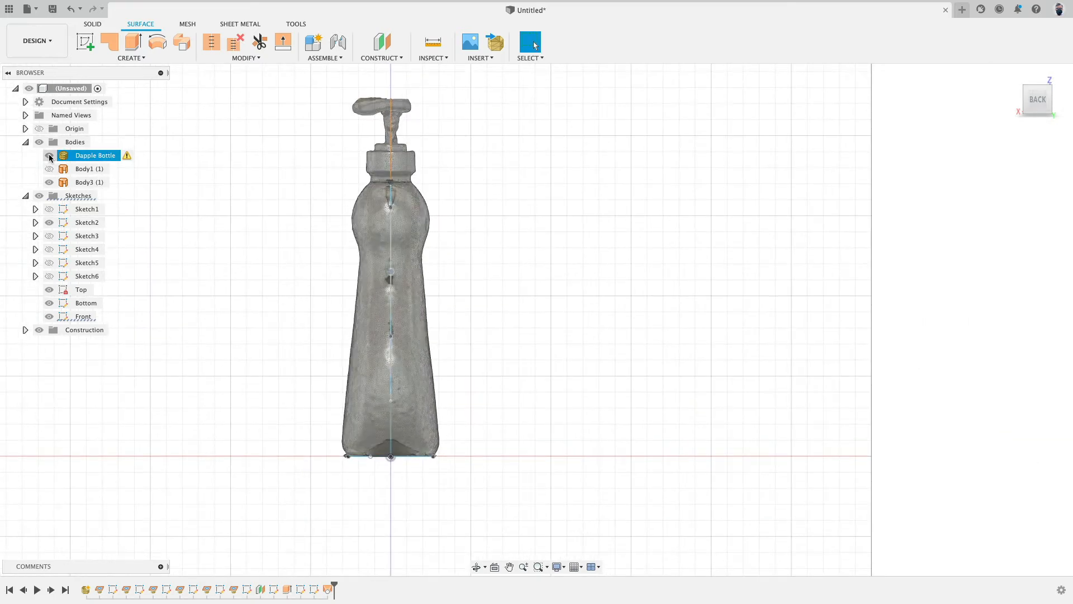
{"action": "mouse_move", "coordinate": [309, 241]}
{"action": "middle_mouse_down", "text": "shift"}
{"action": "mouse_move", "coordinate": [419, 240]}
{"action": "mouse_move", "coordinate": [309, 244]}
{"action": "middle_mouse_up", "text": "shift"}
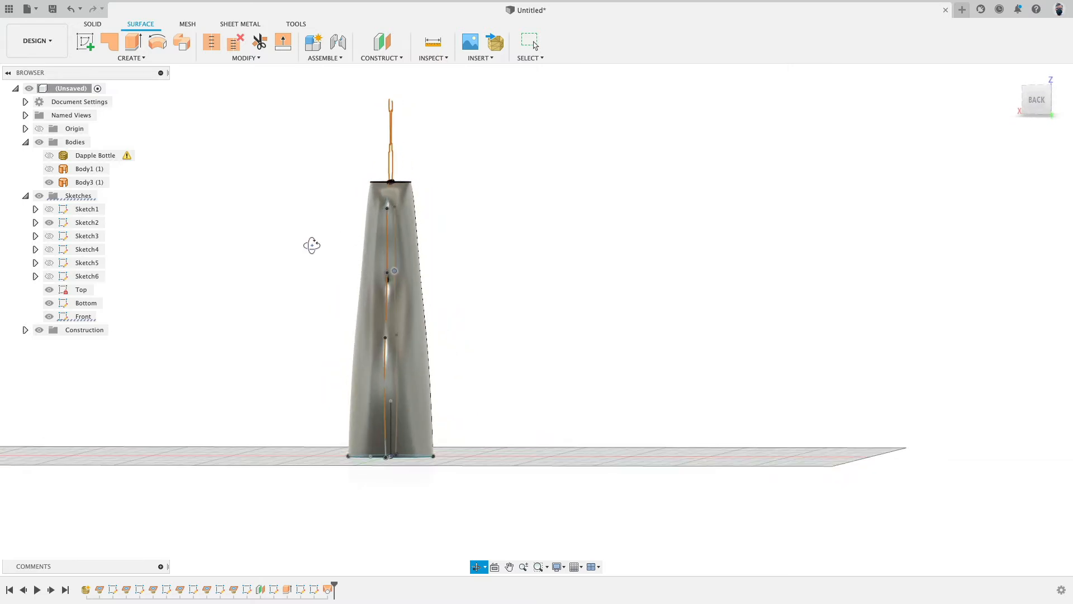
Step: Delete the loft feature
{"action": "left_click", "coordinate": [327, 590]}
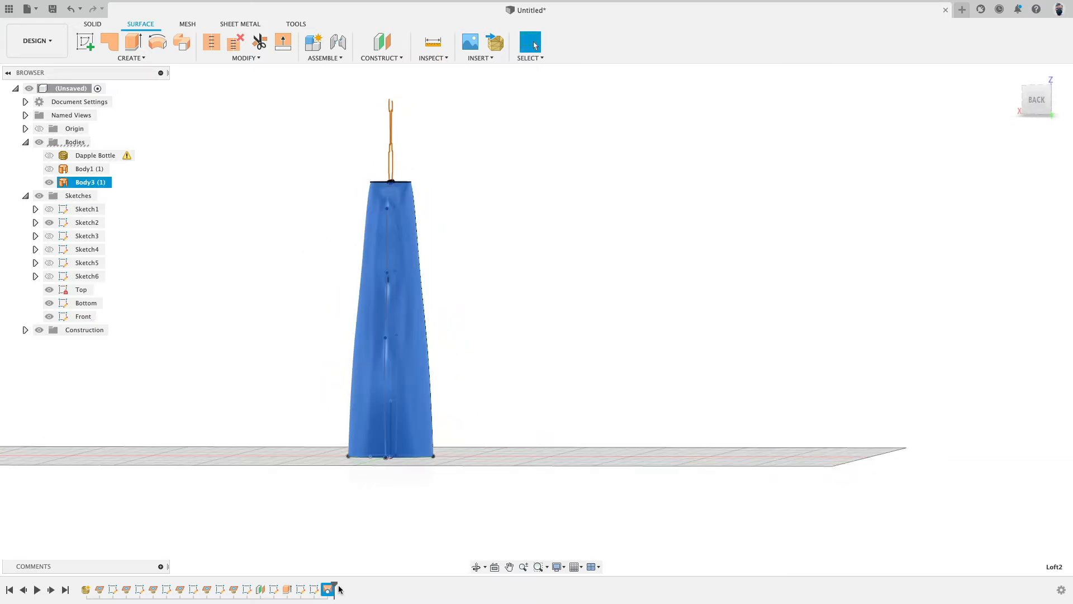
{"action": "key", "text": "Delete"}
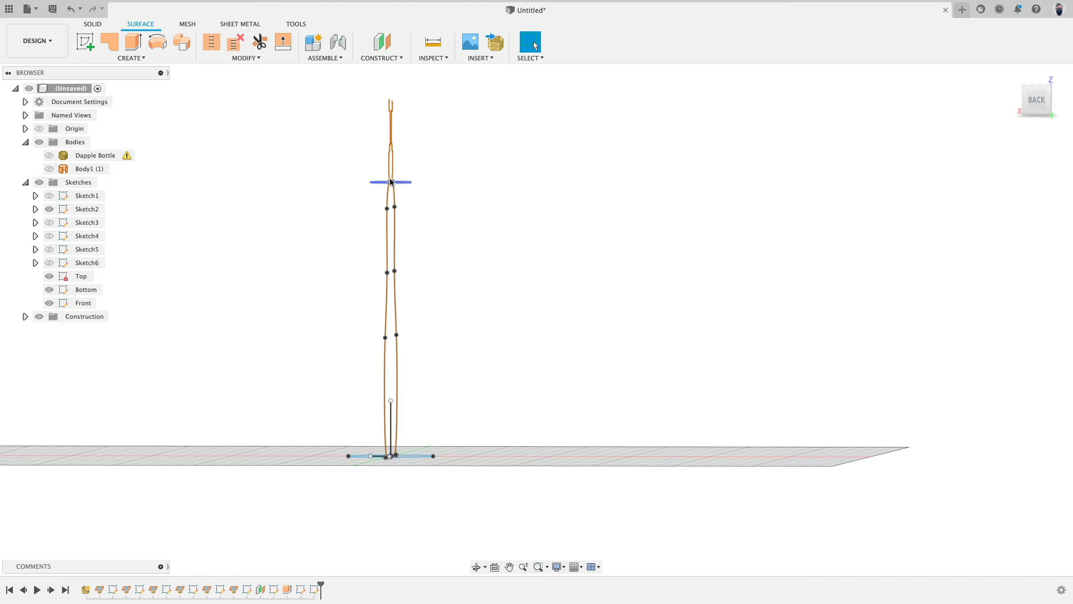
Step: Start a new sketch on the origin plane facing the back view and intersect the top and bottom profile circles into it
{"action": "middle_click_drag", "start_coordinate": [510, 252], "coordinate": [529, 263], "text": "shift"}
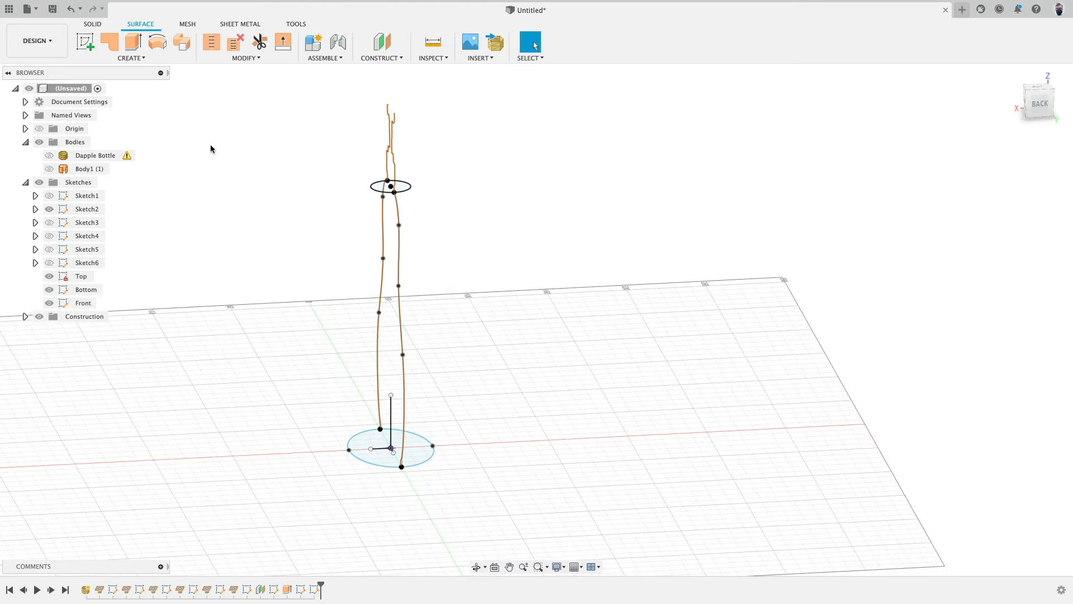
{"action": "left_click", "coordinate": [85, 42]}
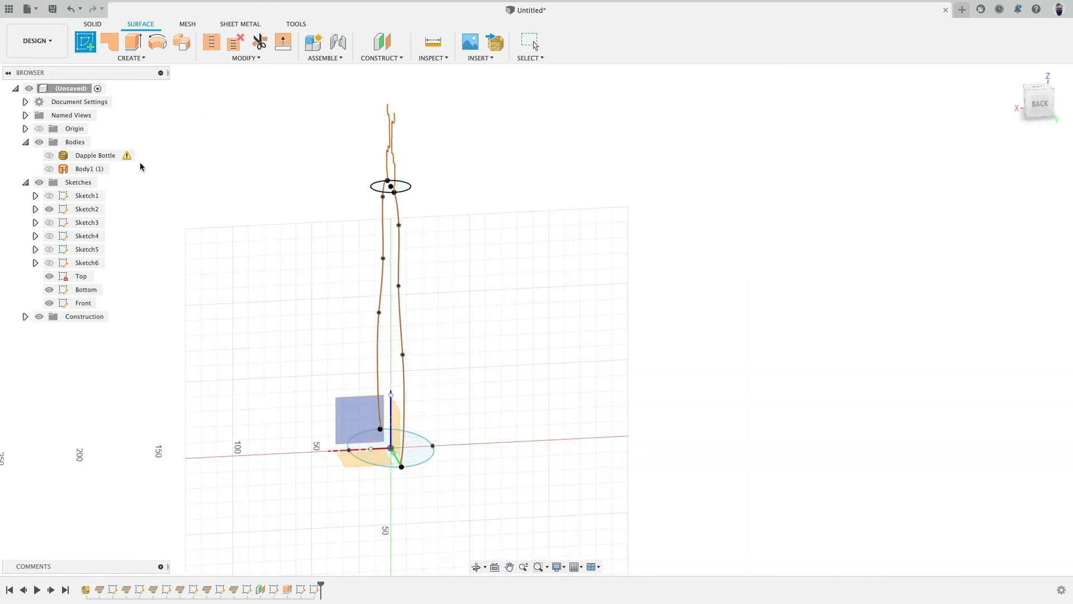
{"action": "left_click", "coordinate": [352, 403]}
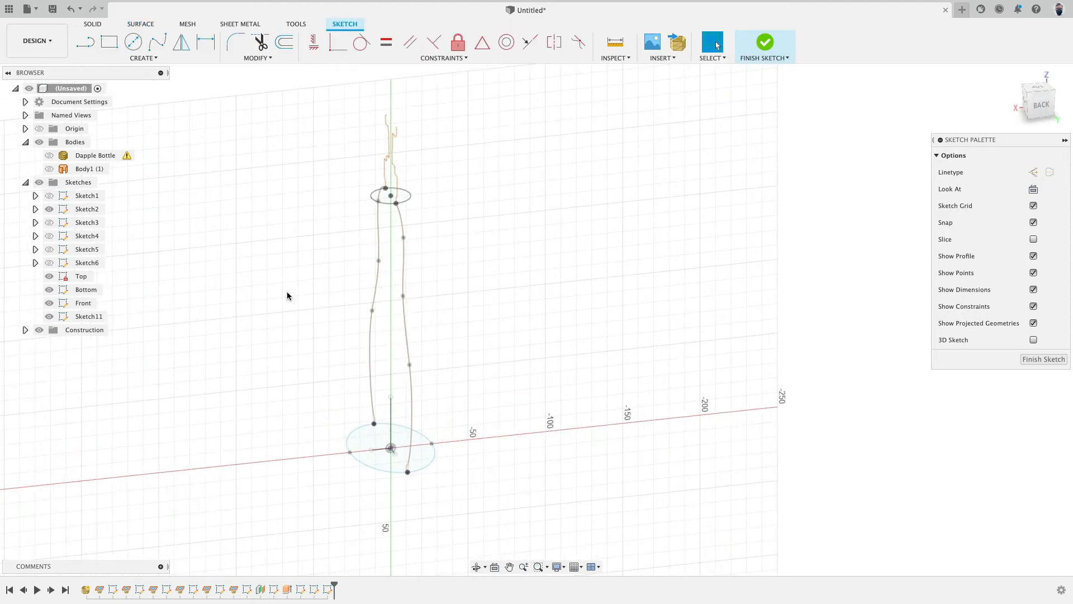
{"action": "left_click", "coordinate": [49, 209]}
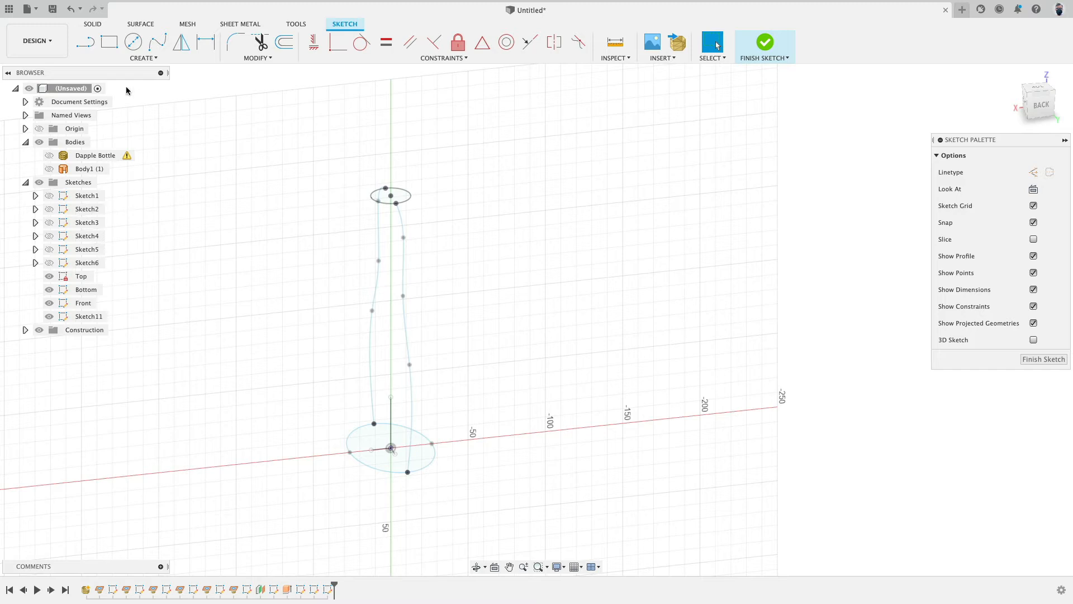
{"action": "left_click", "coordinate": [137, 59]}
{"action": "mouse_move", "coordinate": [128, 248]}
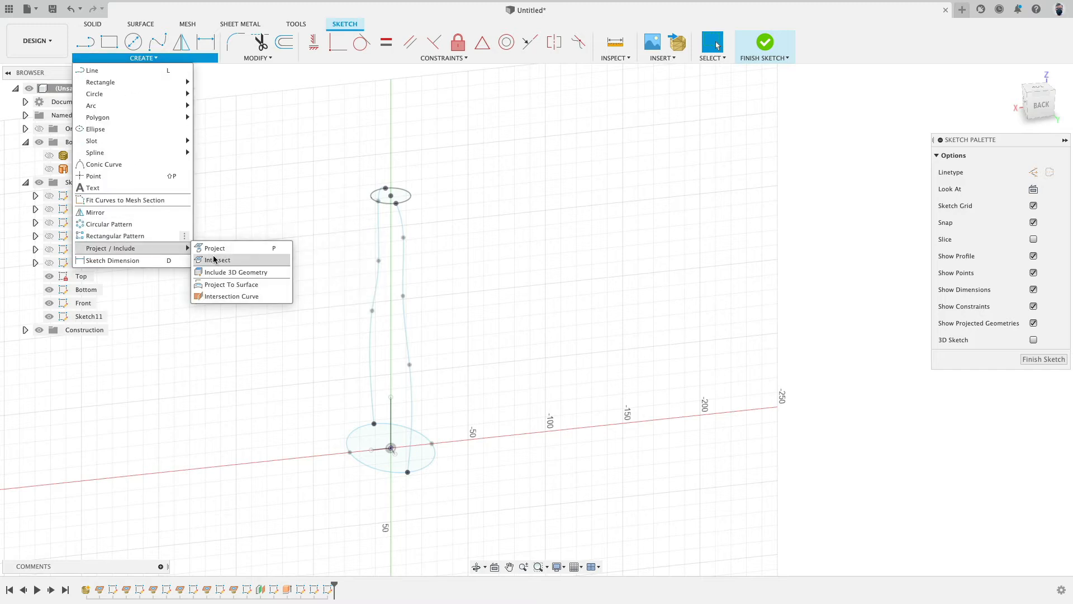
{"action": "left_click", "coordinate": [232, 260]}
{"action": "left_click", "coordinate": [410, 200]}
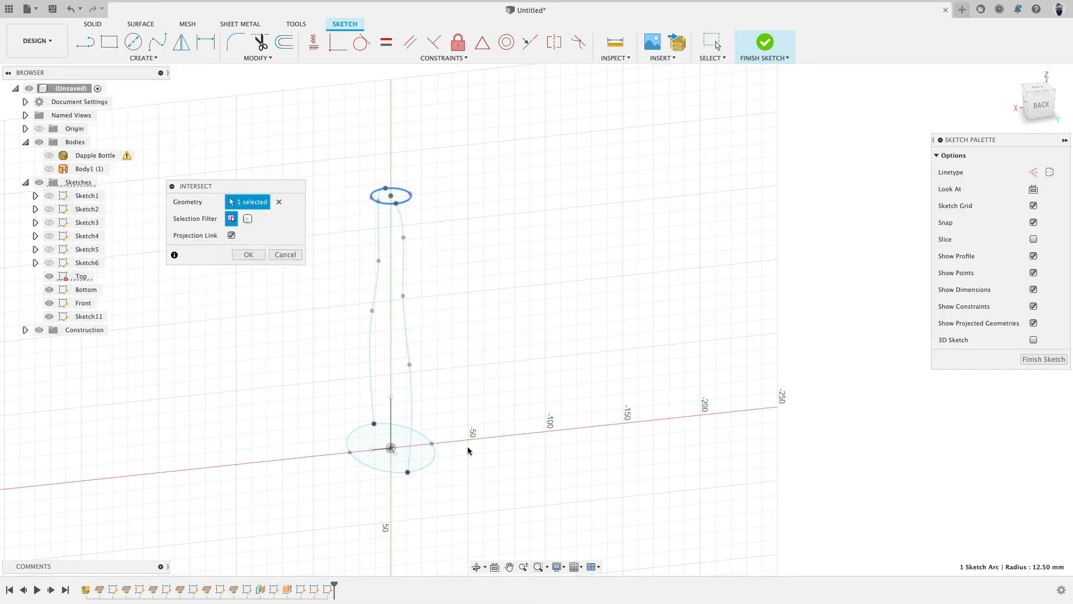
{"action": "left_click", "coordinate": [431, 457]}
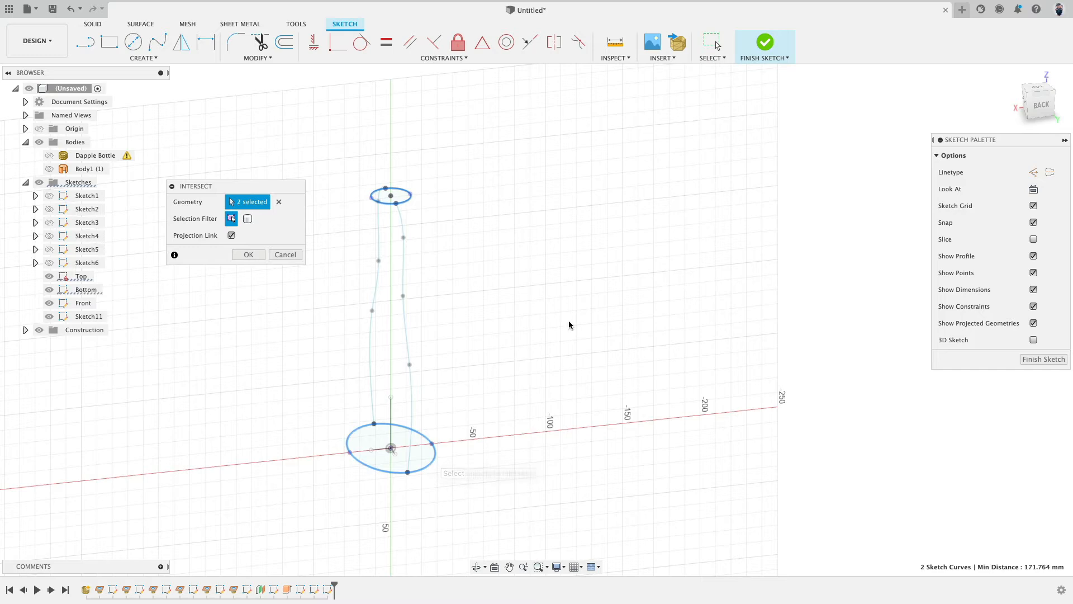
{"action": "left_click", "coordinate": [248, 254]}
Step: Hide the Top, Bottom and Front sketches and show the first mesh section sketch beside the intersection points
{"action": "left_click", "coordinate": [51, 289]}
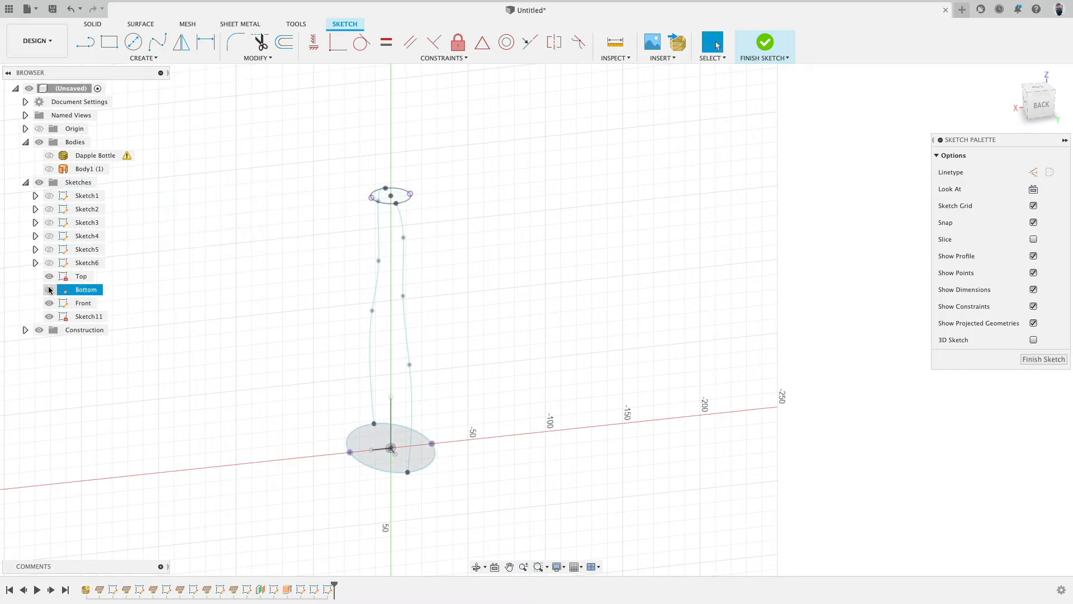
{"action": "left_click", "coordinate": [49, 289]}
{"action": "left_click", "coordinate": [49, 276]}
{"action": "left_click", "coordinate": [49, 303]}
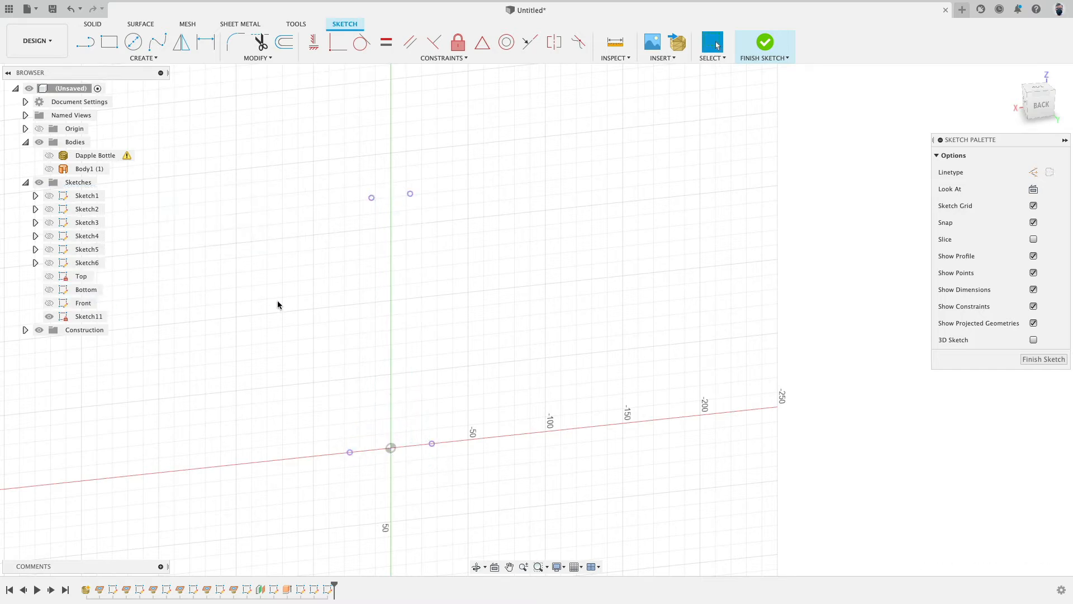
{"action": "left_click", "coordinate": [52, 209]}
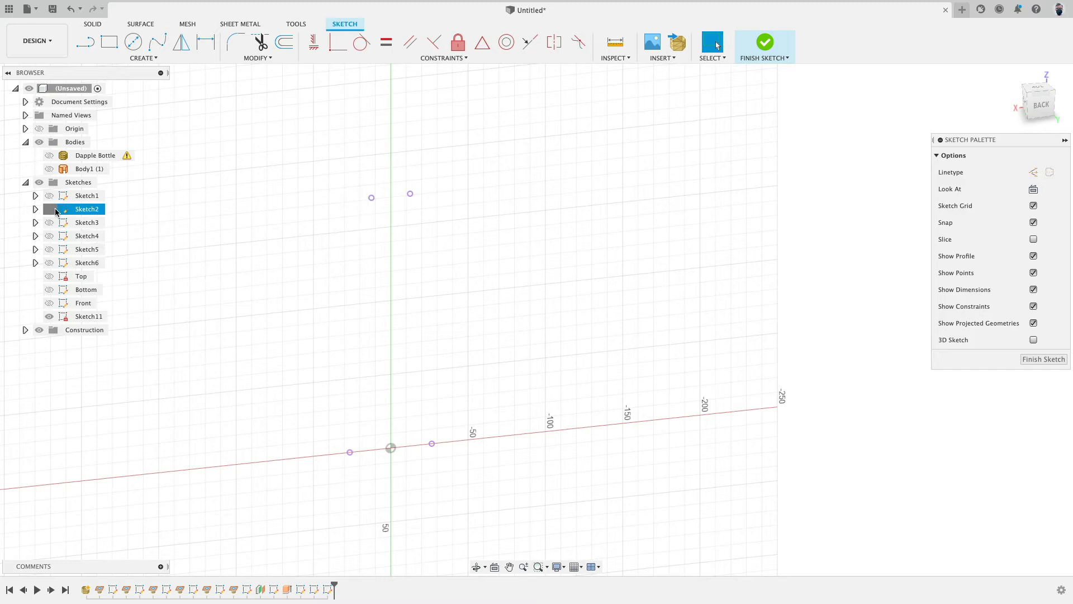
{"action": "left_click", "coordinate": [53, 209]}
{"action": "left_click", "coordinate": [54, 198]}
{"action": "middle_click_drag", "start_coordinate": [206, 233], "coordinate": [196, 218], "text": "shift"}
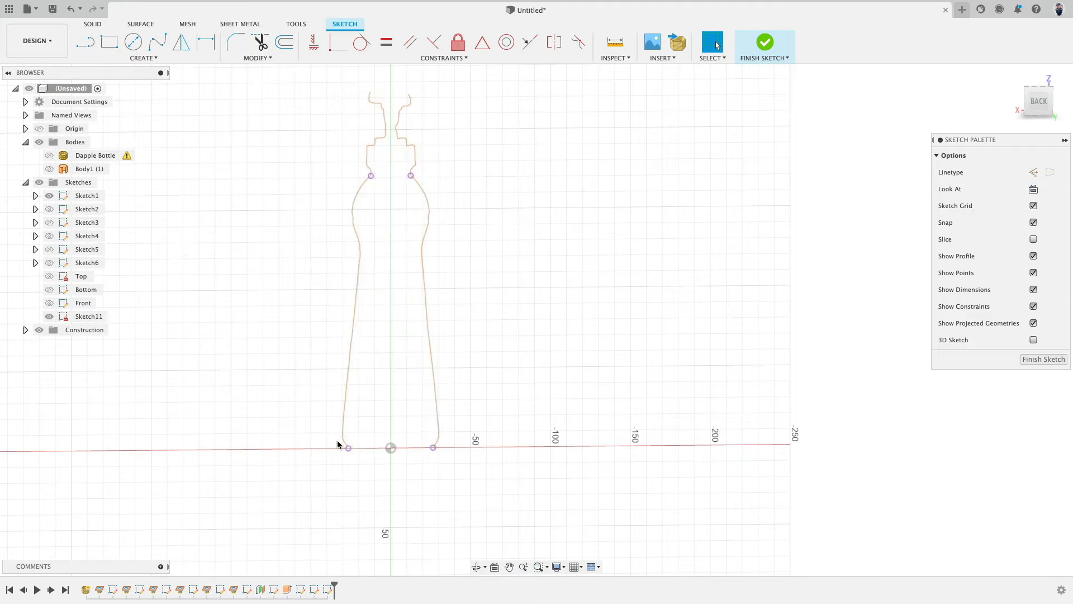
Step: Try a control point spline along the left side of the mesh section from the top point to the bottom point, then delete it
{"action": "left_click", "coordinate": [148, 58]}
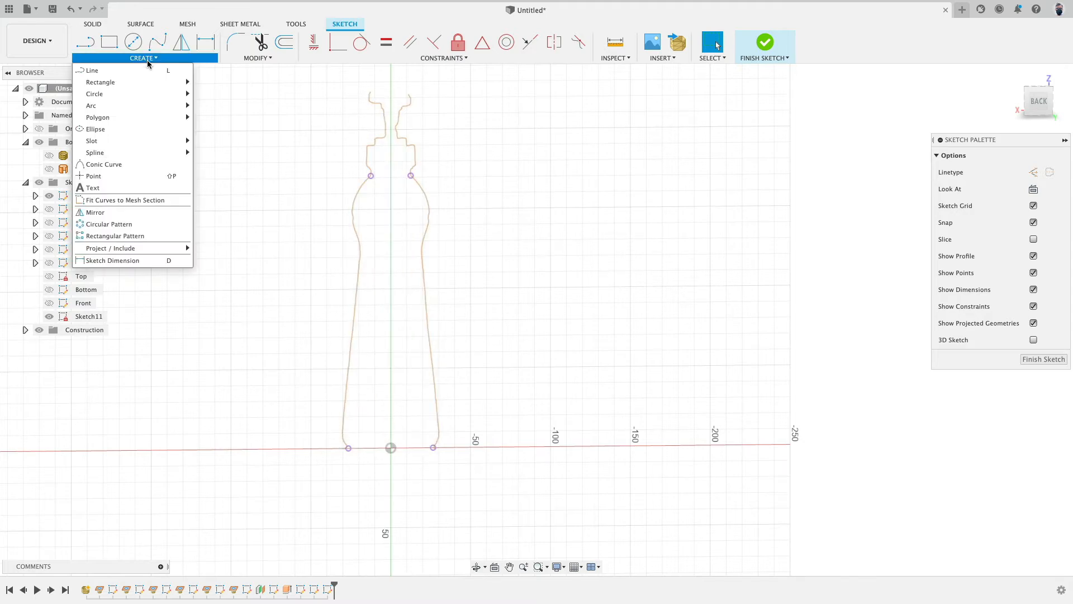
{"action": "mouse_move", "coordinate": [141, 157]}
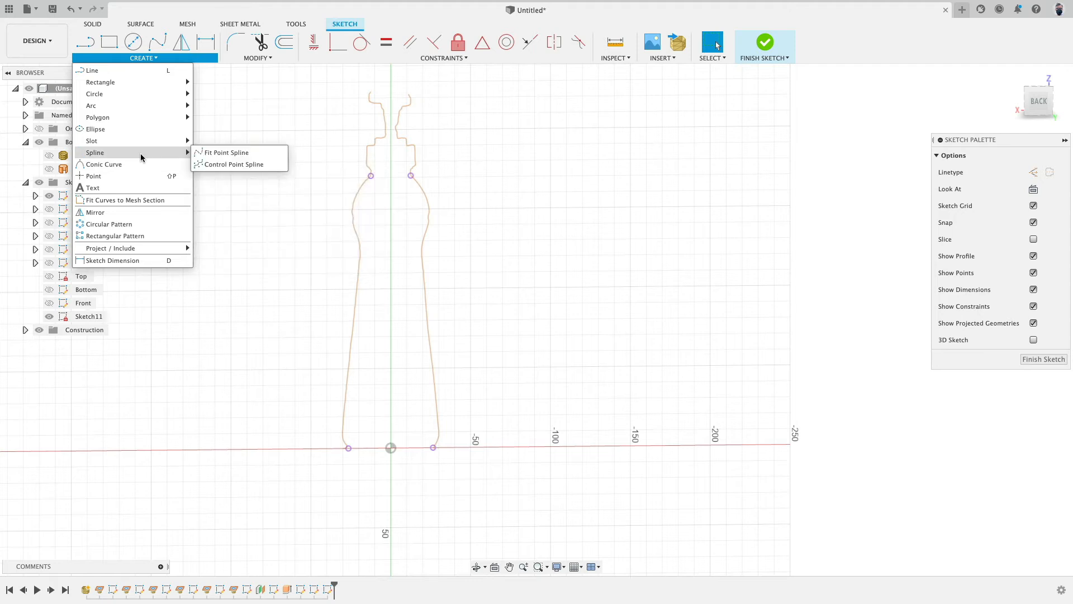
{"action": "left_click", "coordinate": [208, 166]}
{"action": "scroll", "coordinate": [336, 175], "scroll_direction": "up", "scroll_amount": 3}
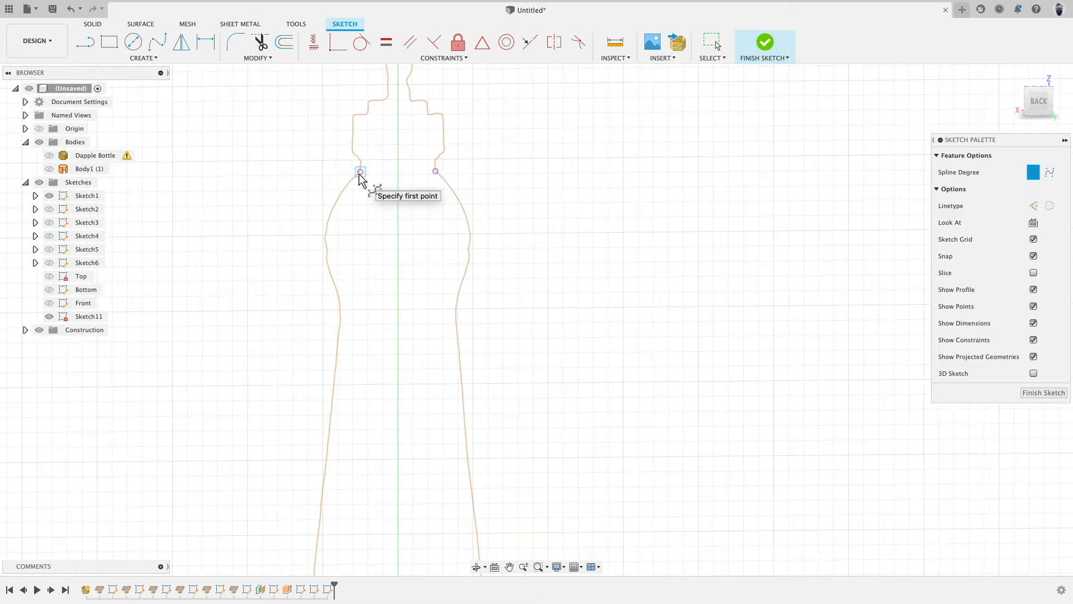
{"action": "left_click", "coordinate": [361, 172]}
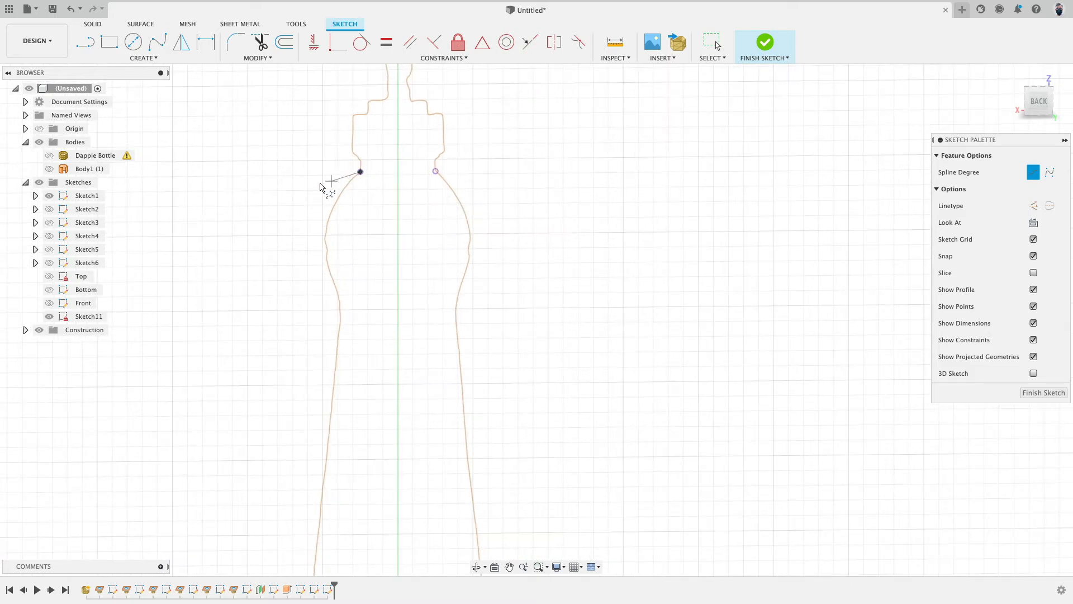
{"action": "left_click", "coordinate": [302, 188]}
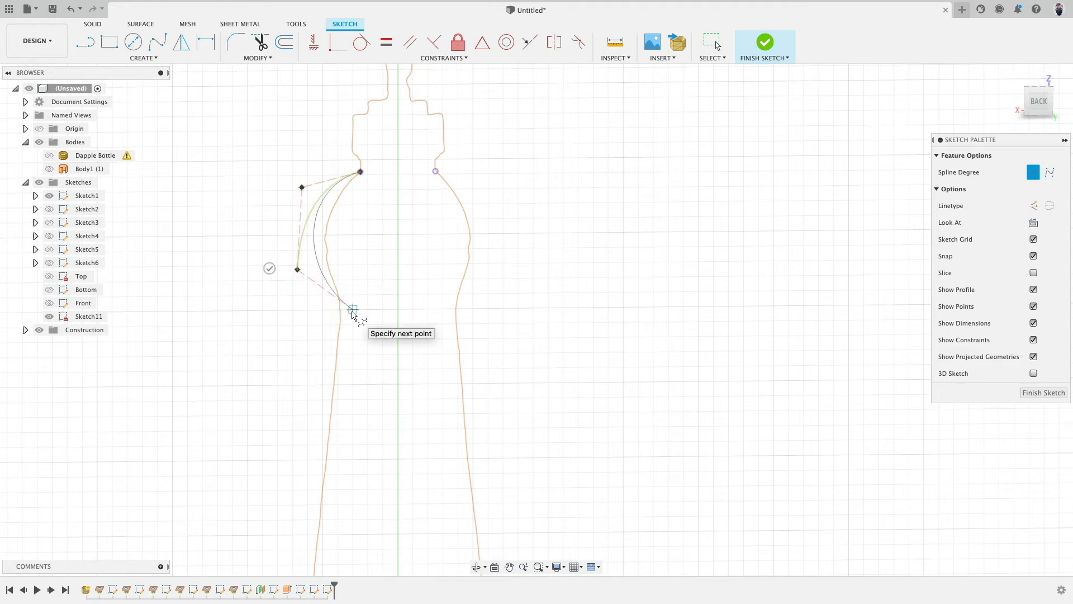
{"action": "scroll", "coordinate": [353, 314], "scroll_direction": "down", "scroll_amount": 5}
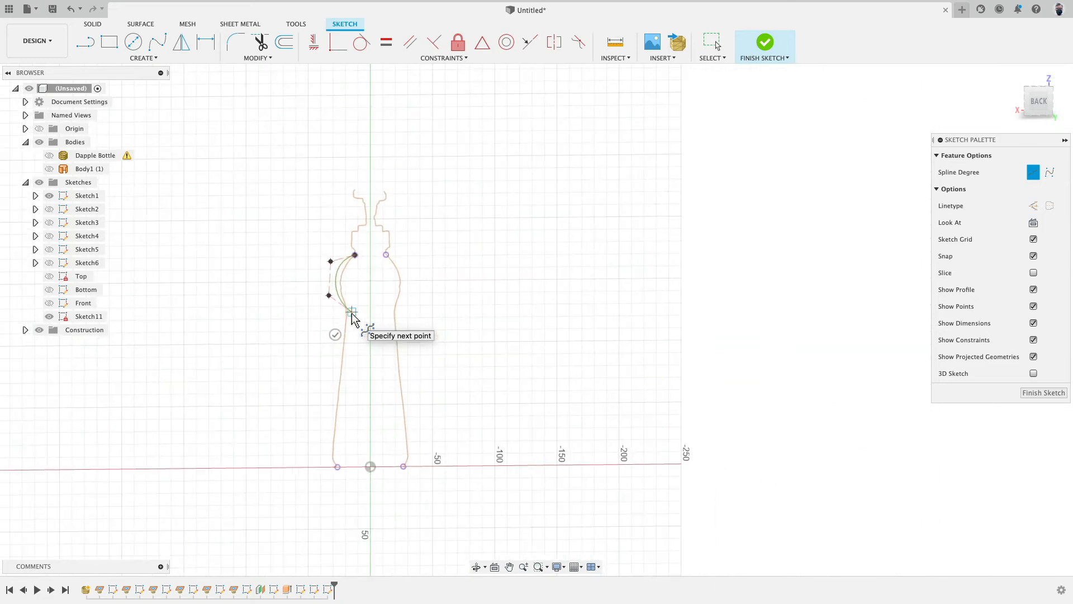
{"action": "scroll", "coordinate": [352, 318], "scroll_direction": "up", "scroll_amount": 5}
{"action": "left_click", "coordinate": [352, 311]}
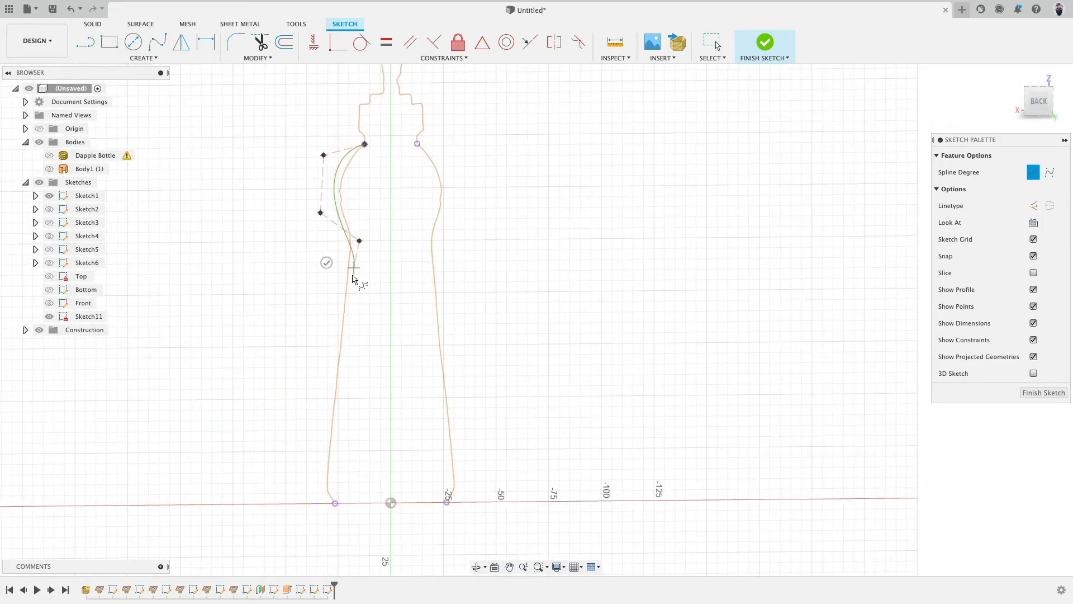
{"action": "left_click", "coordinate": [353, 268]}
{"action": "scroll", "coordinate": [353, 290], "scroll_direction": "up", "scroll_amount": 3}
{"action": "scroll", "coordinate": [338, 448], "scroll_direction": "down", "scroll_amount": 4}
{"action": "middle_click_drag", "start_coordinate": [340, 472], "coordinate": [358, 375]}
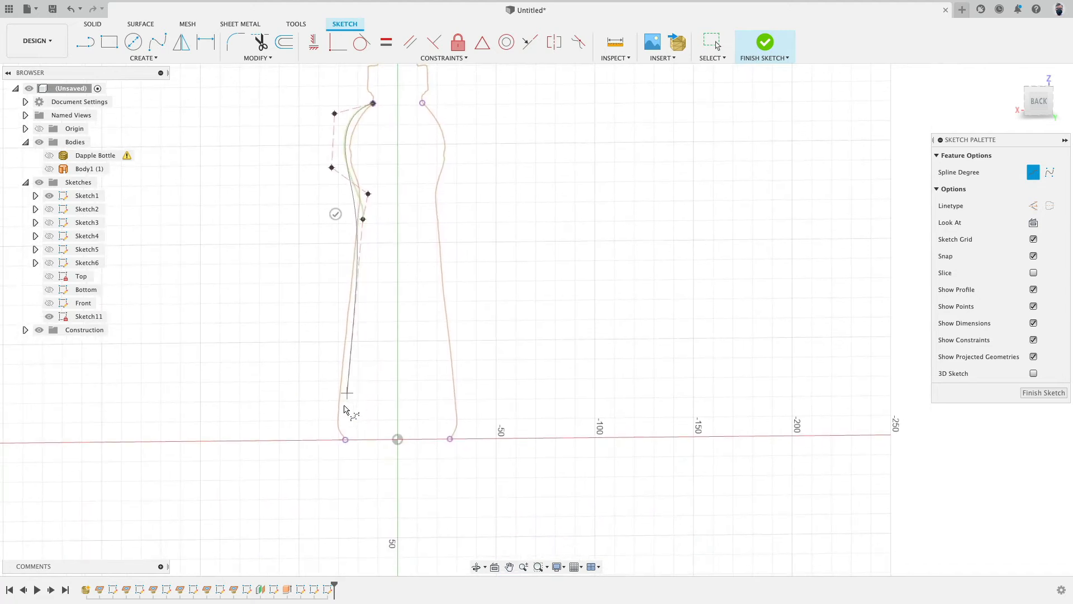
{"action": "left_click", "coordinate": [345, 440]}
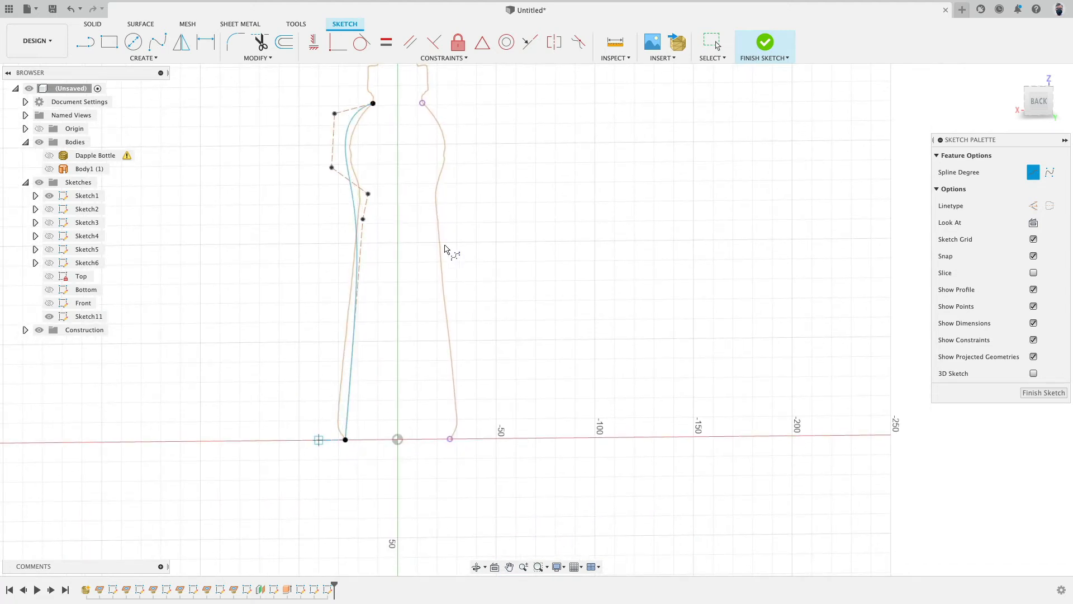
{"action": "scroll", "coordinate": [391, 218], "scroll_direction": "up", "scroll_amount": 3}
{"action": "scroll", "coordinate": [380, 240], "scroll_direction": "down", "scroll_amount": 5}
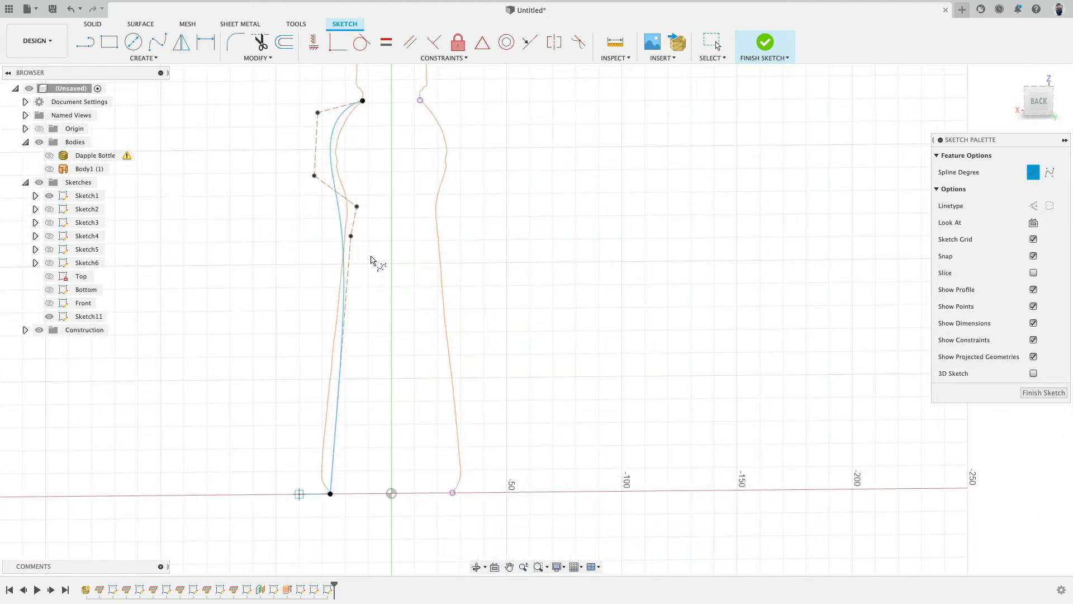
{"action": "key", "text": "Escape"}
{"action": "left_click_drag", "start_coordinate": [354, 236], "coordinate": [356, 219]}
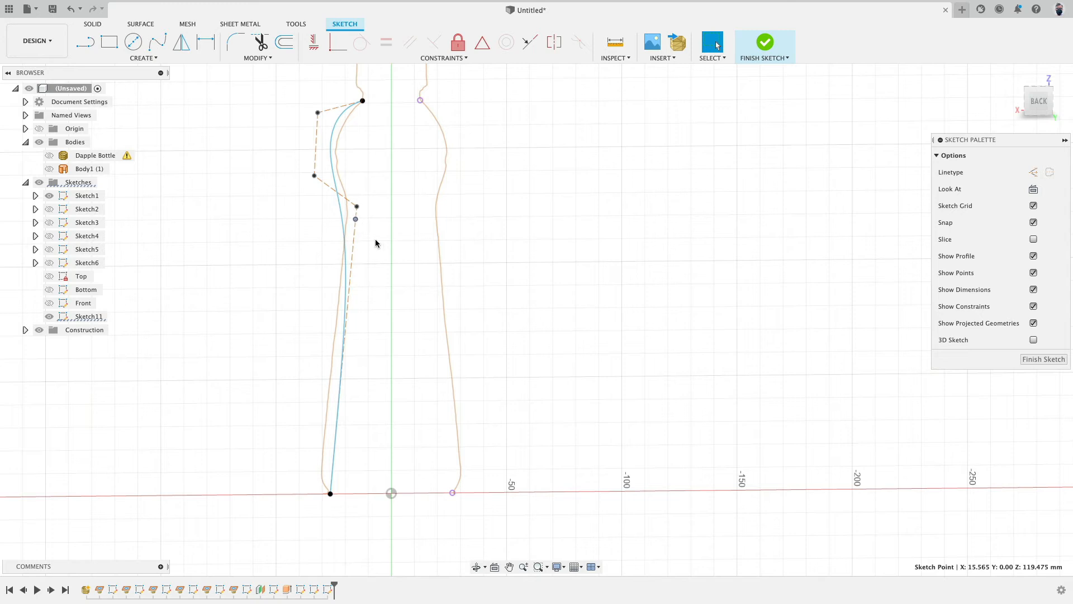
{"action": "left_click", "coordinate": [341, 217]}
{"action": "key", "text": "Delete"}
Step: Draw a control point spline from the top profile point down the left side of the mesh section to the bottom profile point
{"action": "left_click", "coordinate": [126, 58]}
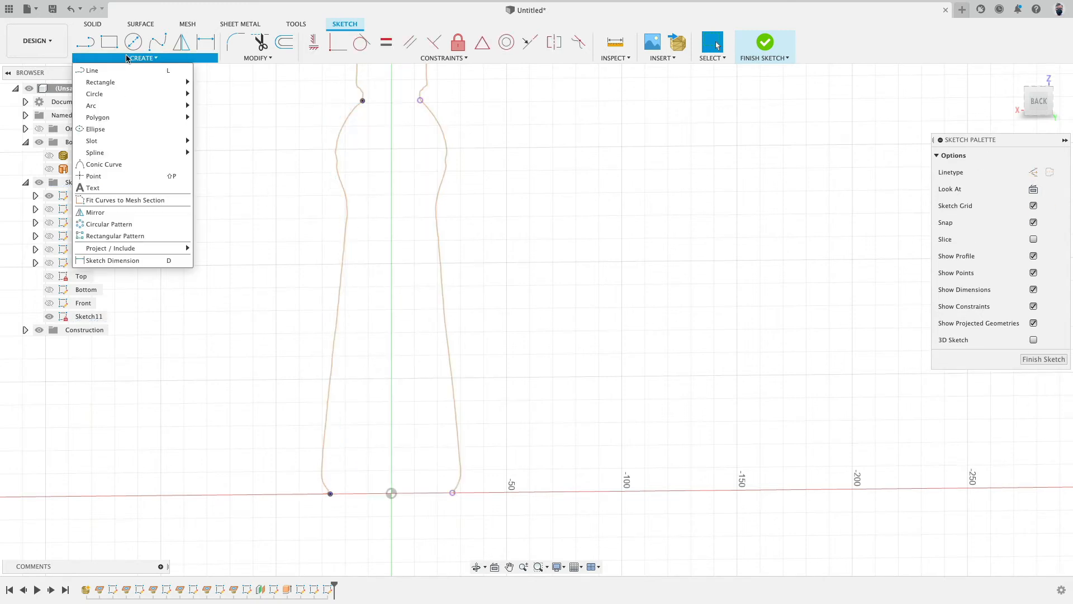
{"action": "mouse_move", "coordinate": [106, 153]}
{"action": "left_click", "coordinate": [216, 164]}
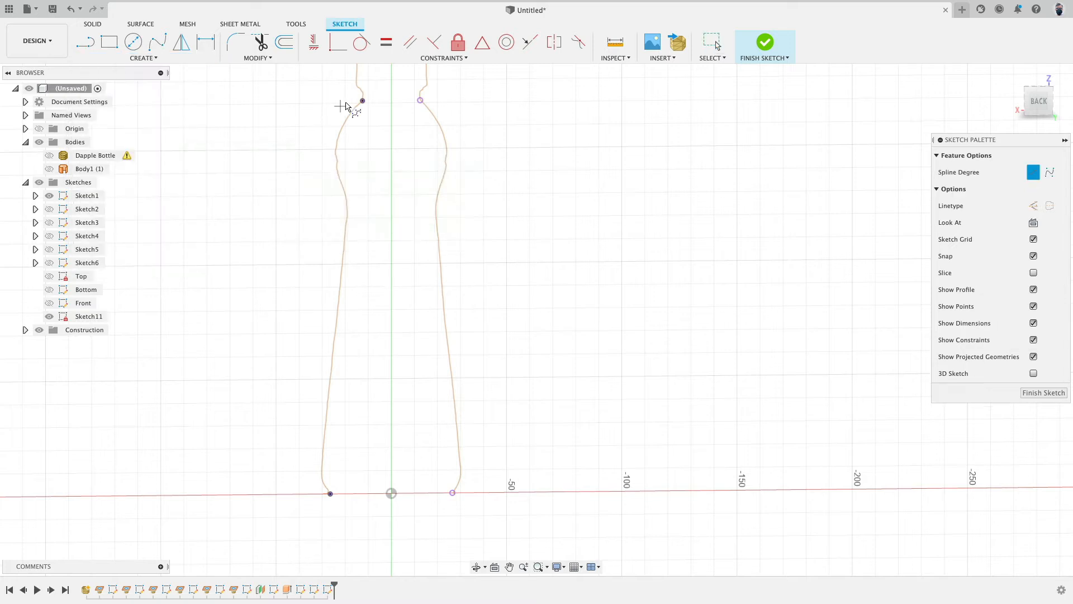
{"action": "left_click", "coordinate": [297, 184]}
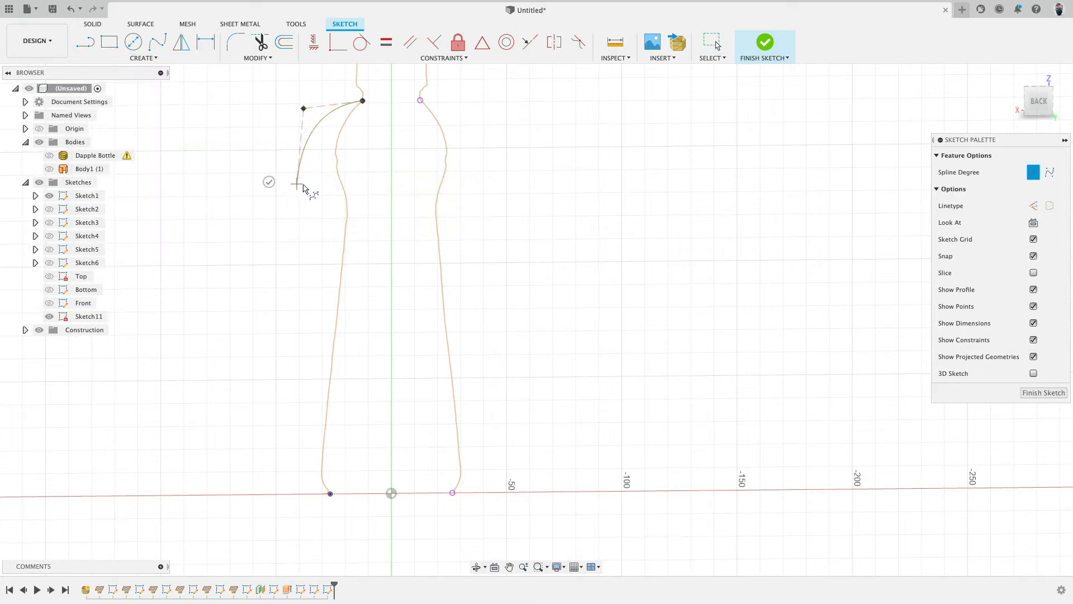
{"action": "left_click", "coordinate": [362, 198]}
{"action": "left_click", "coordinate": [356, 211]}
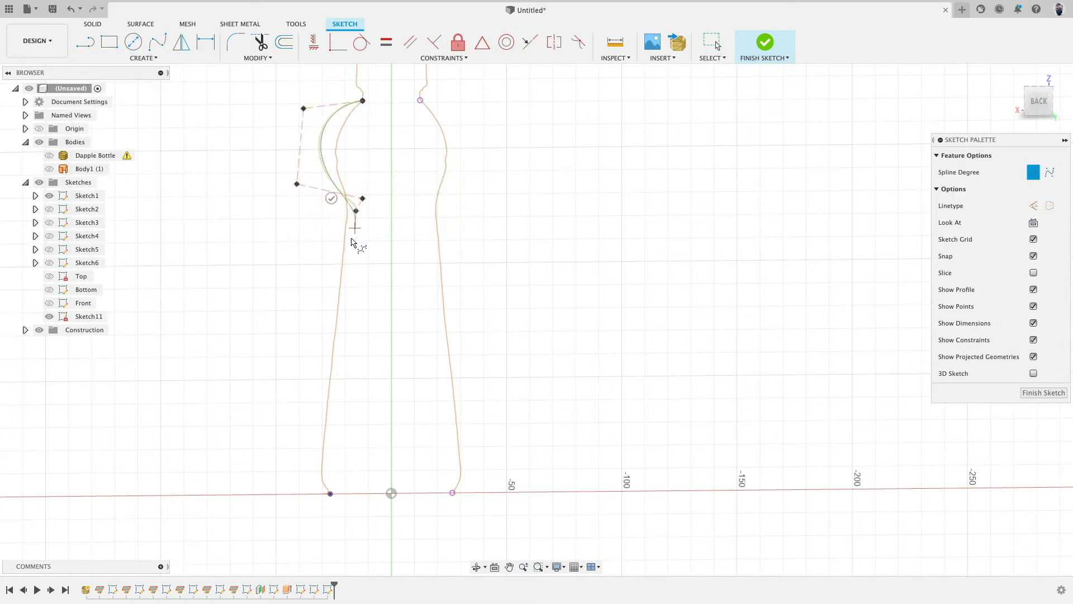
{"action": "left_click", "coordinate": [353, 228]}
{"action": "left_click", "coordinate": [330, 494]}
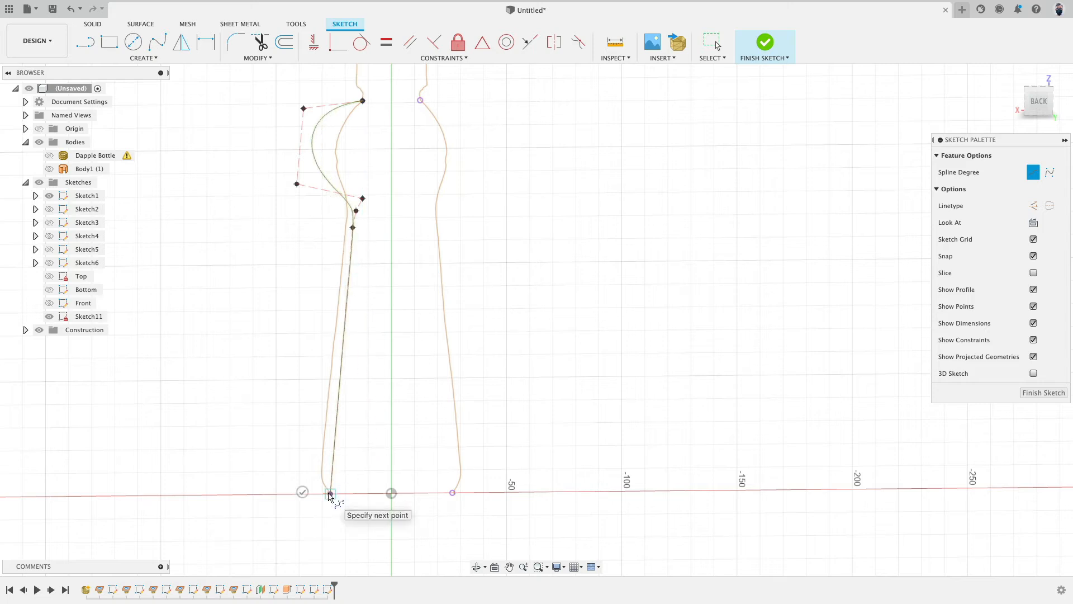
{"action": "key", "text": "Return"}
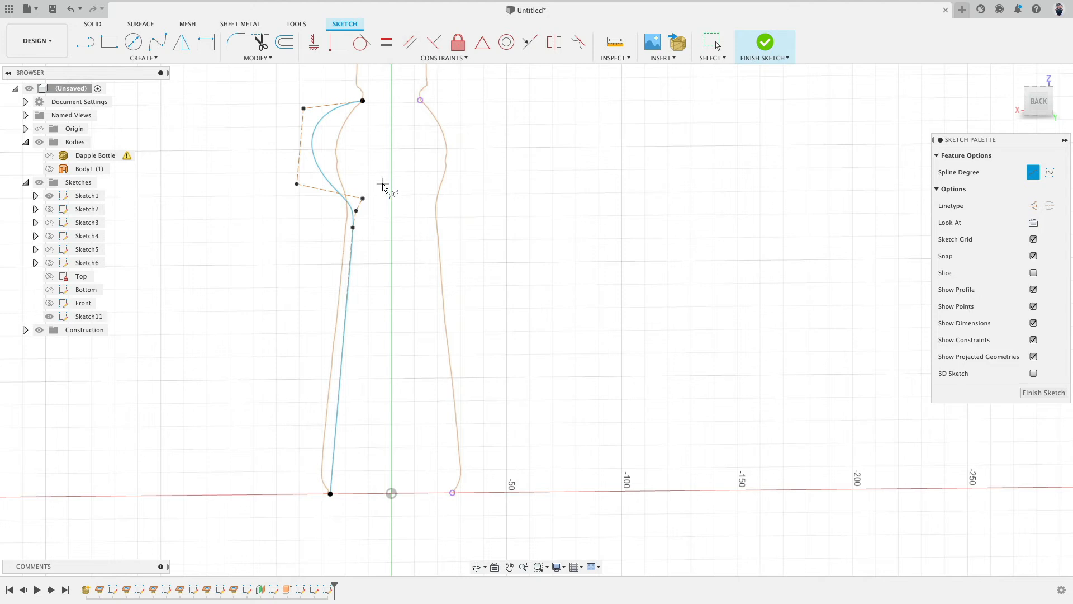
Step: Make the lower control polygon segments of the spline parallel so the shoulder blends smoothly into the straight side
{"action": "scroll", "coordinate": [384, 186], "scroll_direction": "up", "scroll_amount": 3}
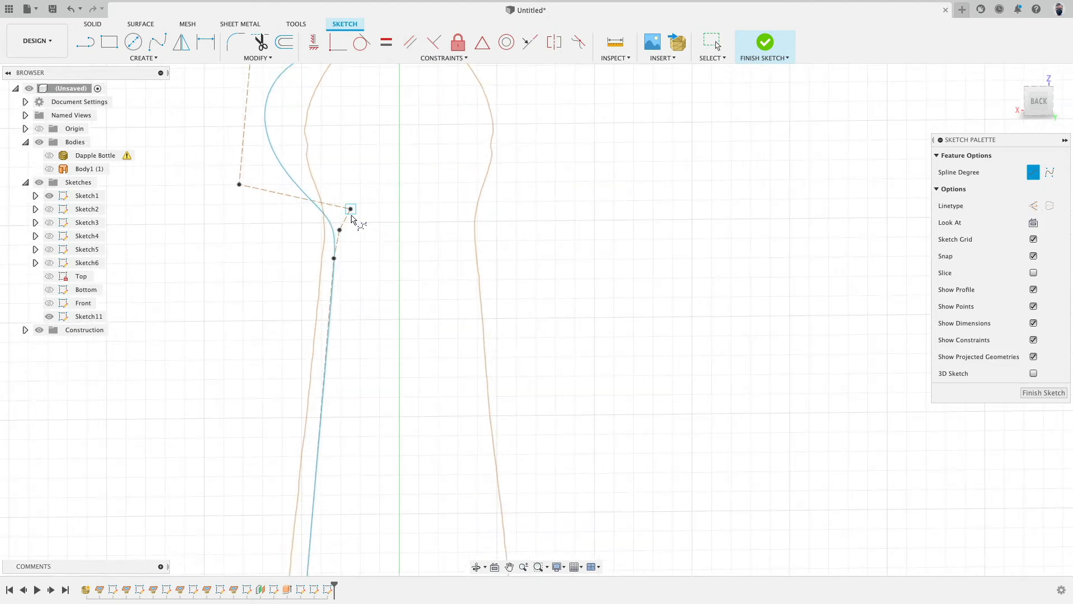
{"action": "left_click", "coordinate": [411, 42]}
{"action": "left_click", "coordinate": [347, 228]}
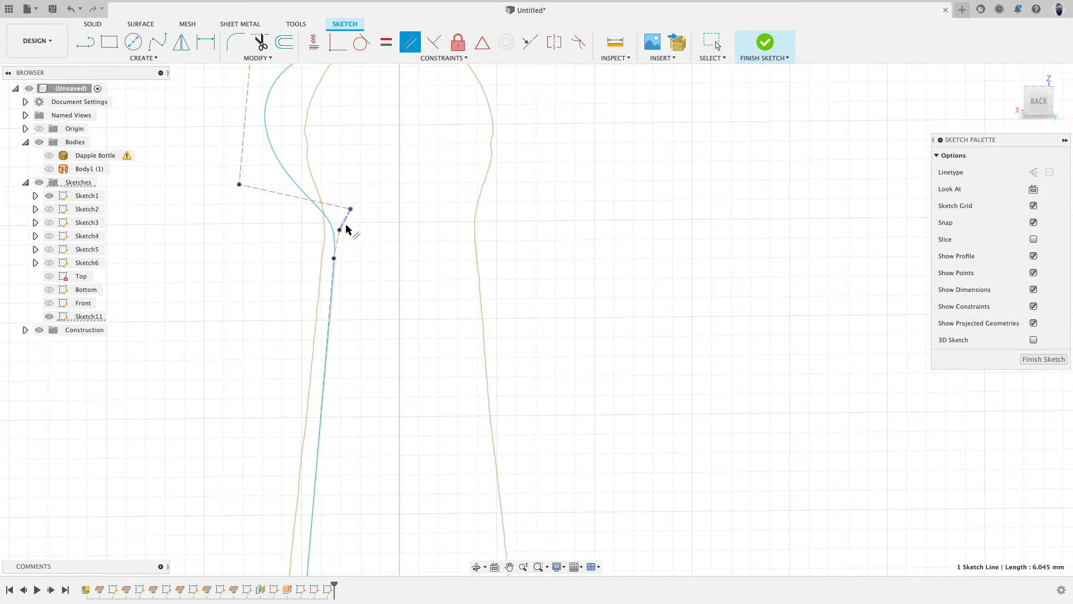
{"action": "left_click", "coordinate": [340, 247]}
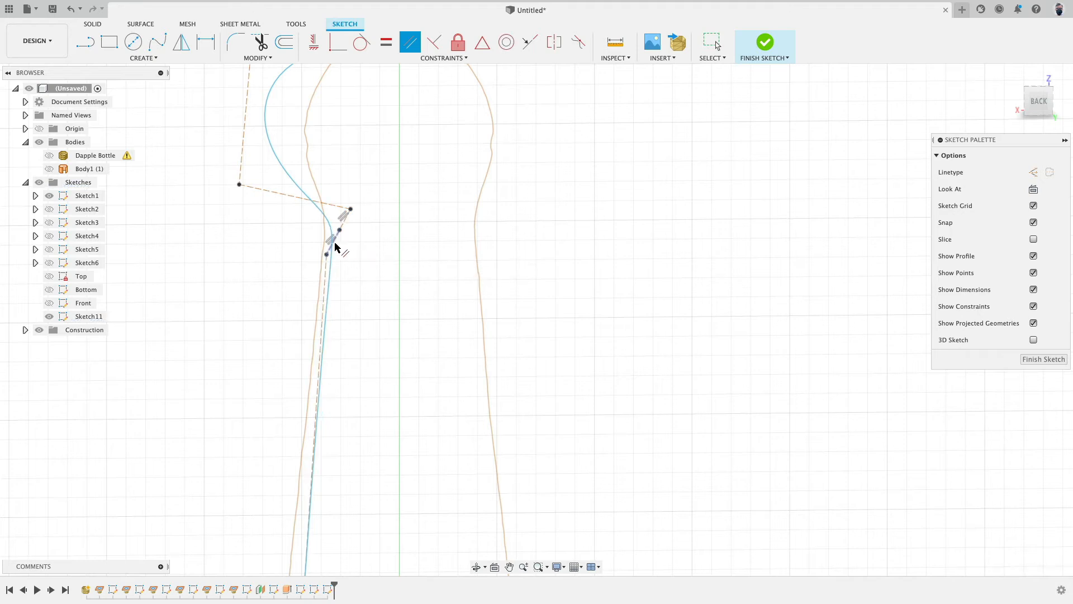
{"action": "left_click", "coordinate": [335, 244]}
{"action": "left_click", "coordinate": [326, 269]}
{"action": "scroll", "coordinate": [346, 262], "scroll_direction": "down", "scroll_amount": 3}
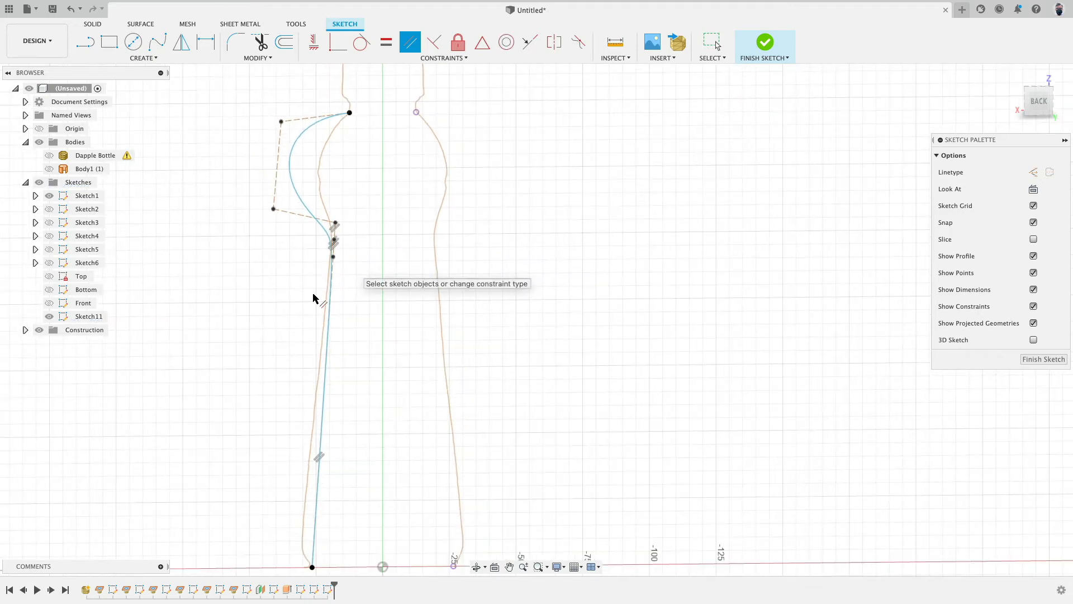
{"action": "key", "text": "Escape"}
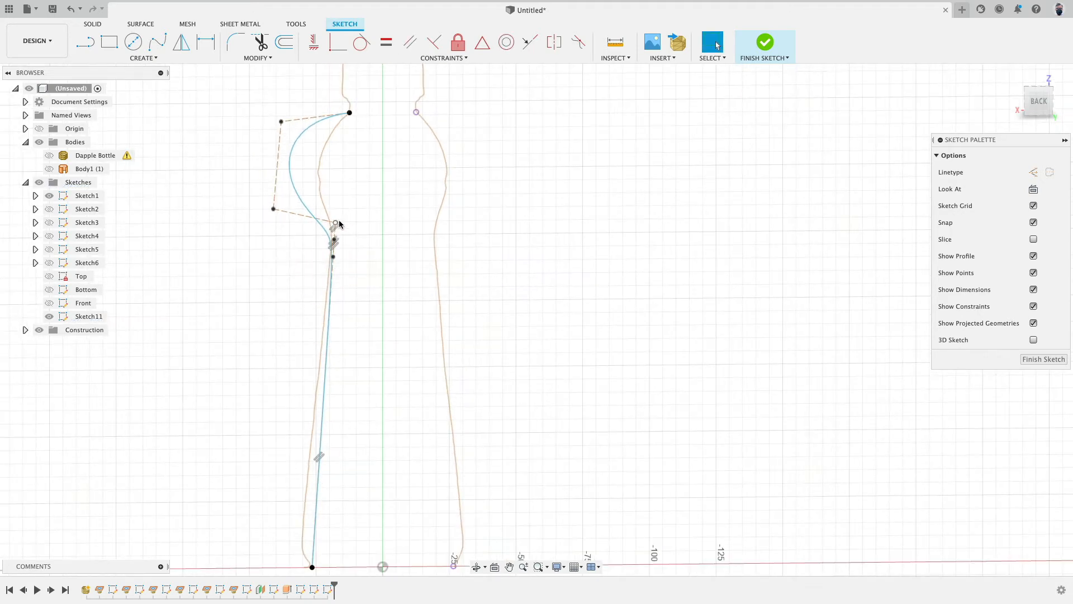
Step: Move the spline's upper control points so the shoulder curve follows the mesh section outline
{"action": "mouse_move", "coordinate": [341, 224]}
{"action": "left_mouse_down"}
{"action": "mouse_move", "coordinate": [364, 227]}
{"action": "mouse_move", "coordinate": [362, 236]}
{"action": "mouse_move", "coordinate": [336, 232]}
{"action": "mouse_move", "coordinate": [342, 218]}
{"action": "left_mouse_up"}
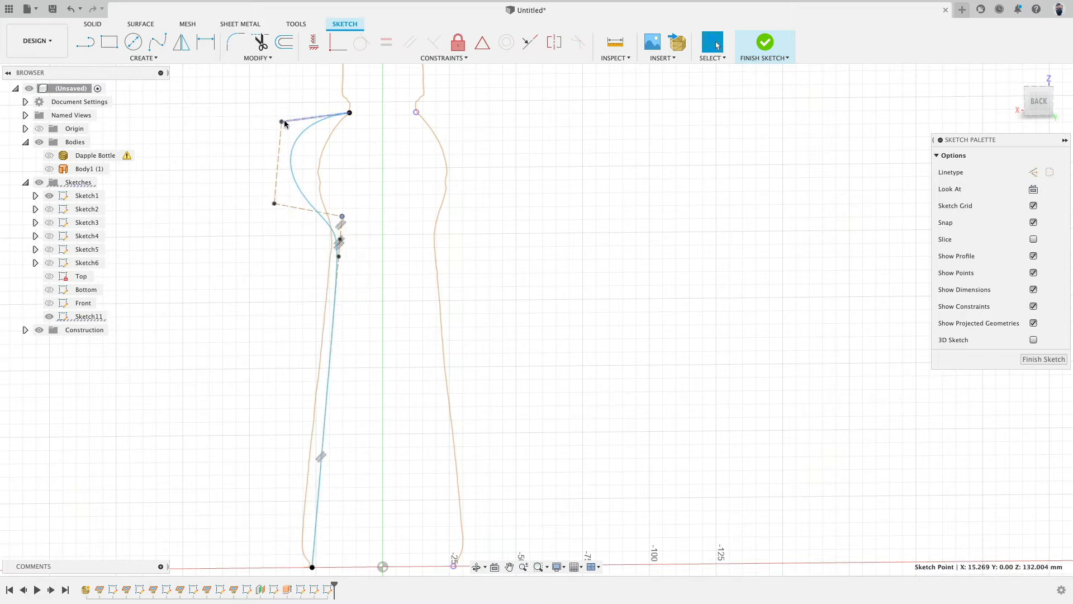
{"action": "left_click_drag", "start_coordinate": [282, 122], "coordinate": [316, 115]}
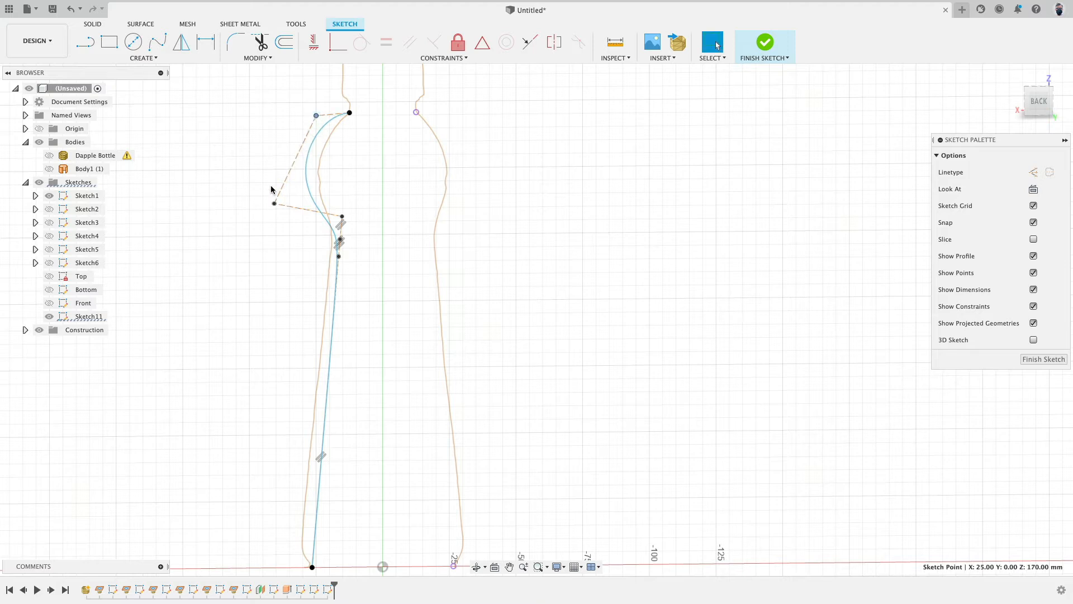
{"action": "left_click_drag", "start_coordinate": [275, 205], "coordinate": [308, 228]}
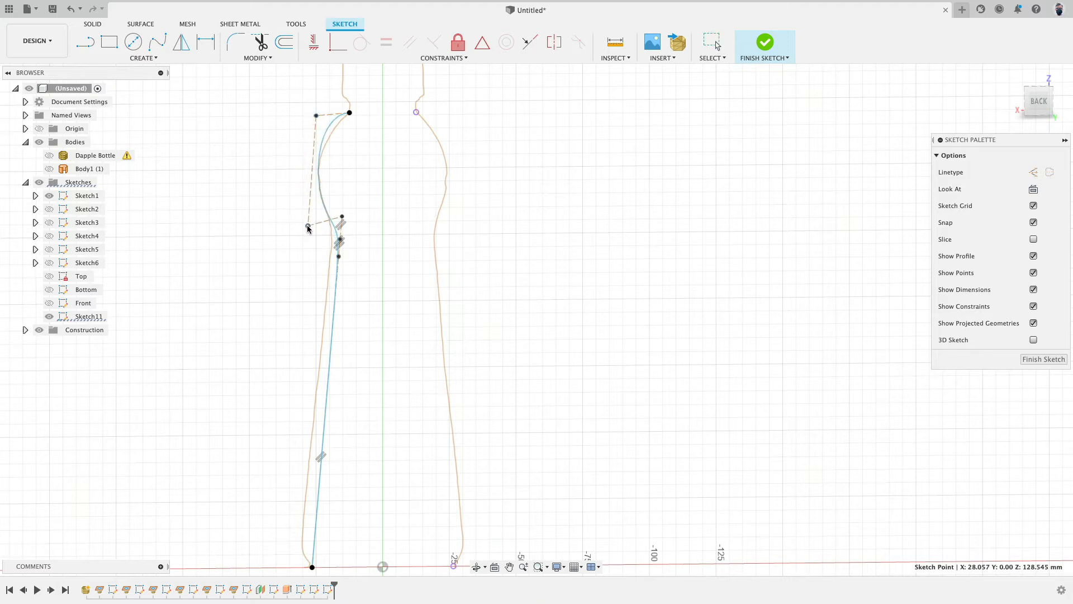
{"action": "left_click_drag", "start_coordinate": [316, 116], "coordinate": [312, 134]}
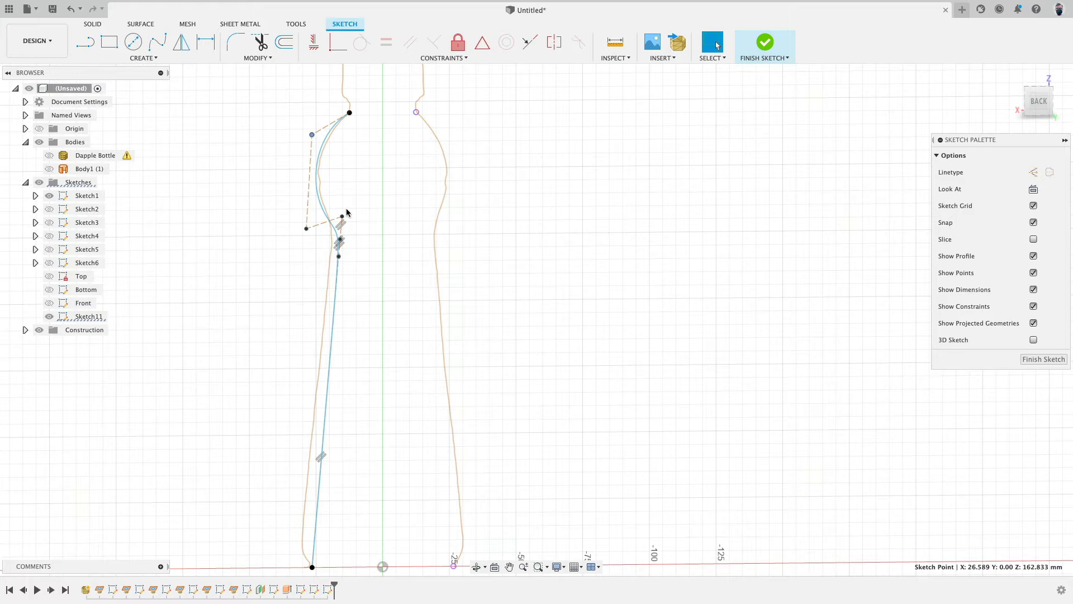
{"action": "left_click_drag", "start_coordinate": [342, 219], "coordinate": [310, 221]}
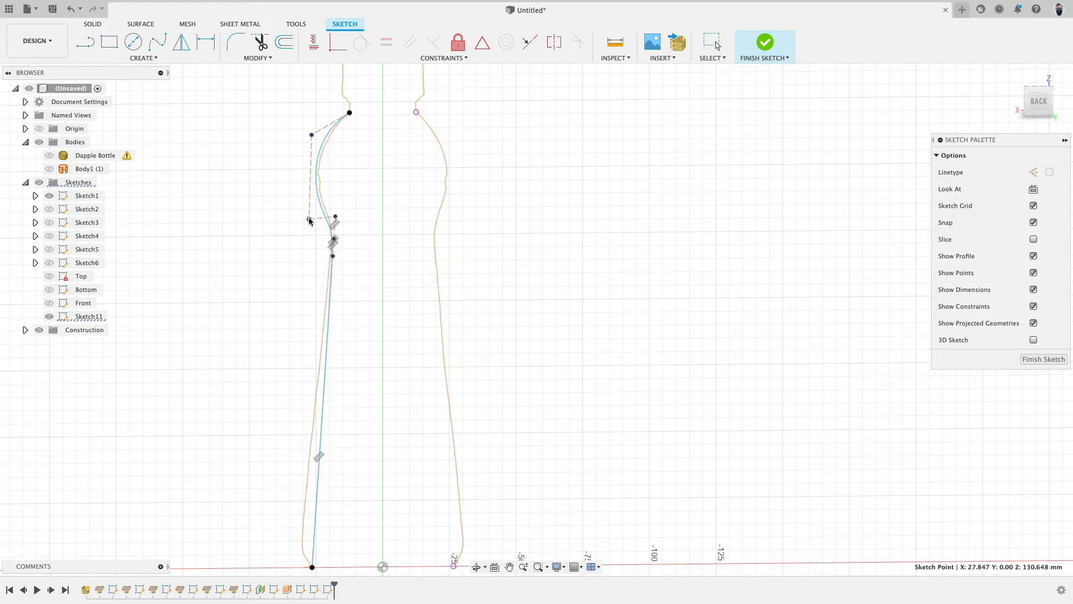
{"action": "scroll", "coordinate": [301, 237], "scroll_direction": "down", "scroll_amount": 3}
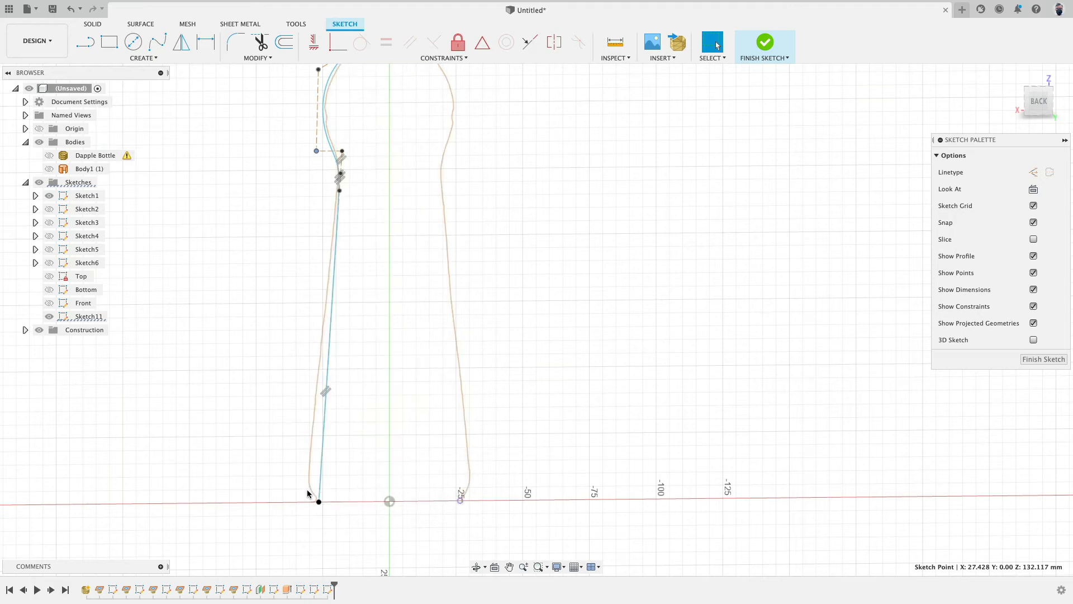
Step: Finish the sketch, hide Sketch11 and show the Bottom sketch to check the spline's end against the bottom circle
{"action": "left_click", "coordinate": [765, 44]}
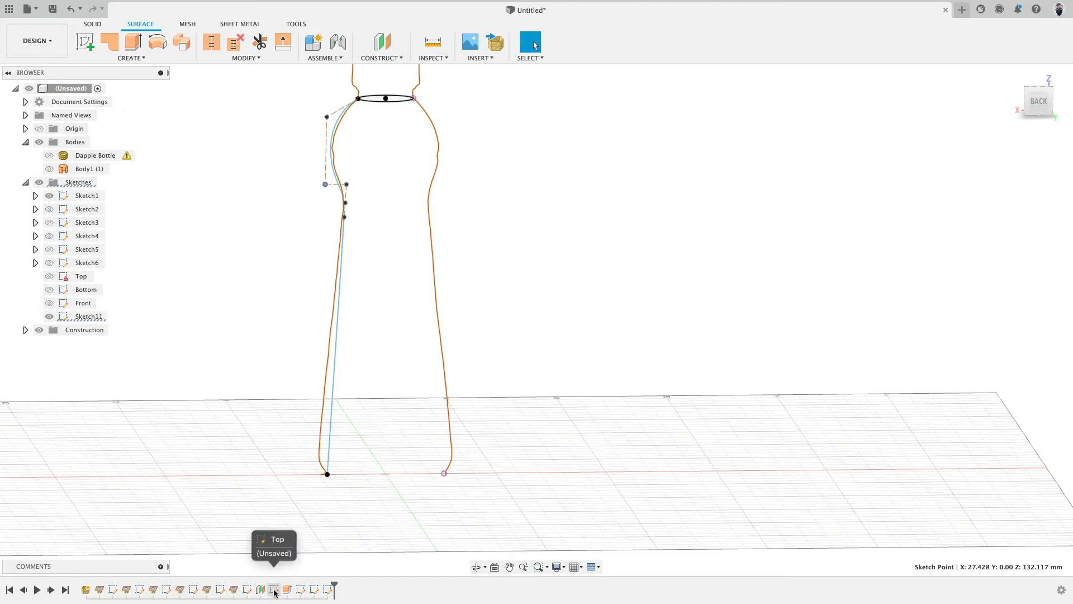
{"action": "left_click", "coordinate": [302, 589]}
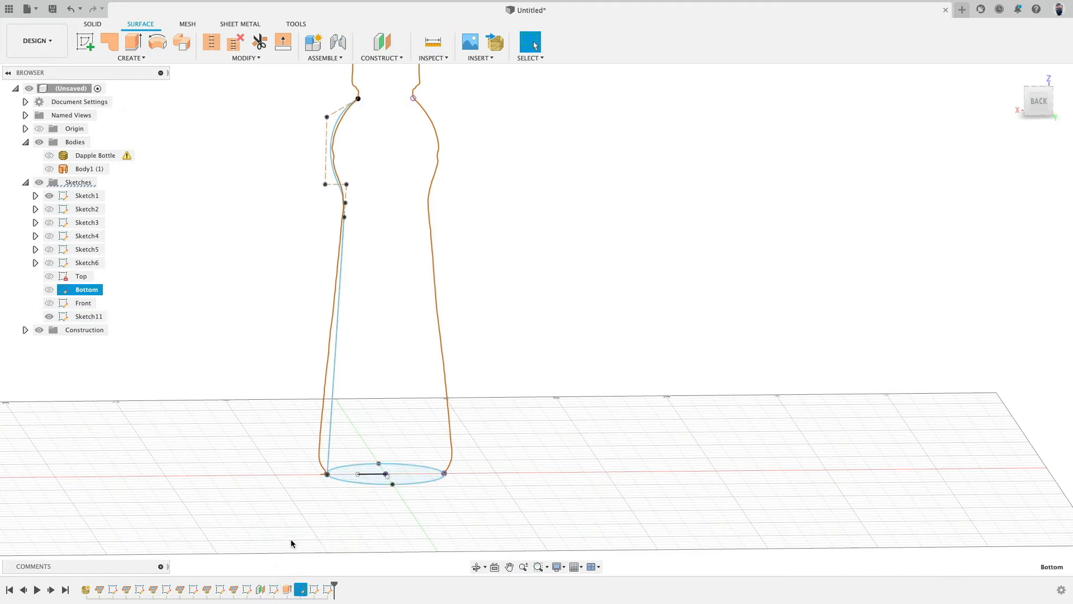
{"action": "left_click", "coordinate": [49, 317]}
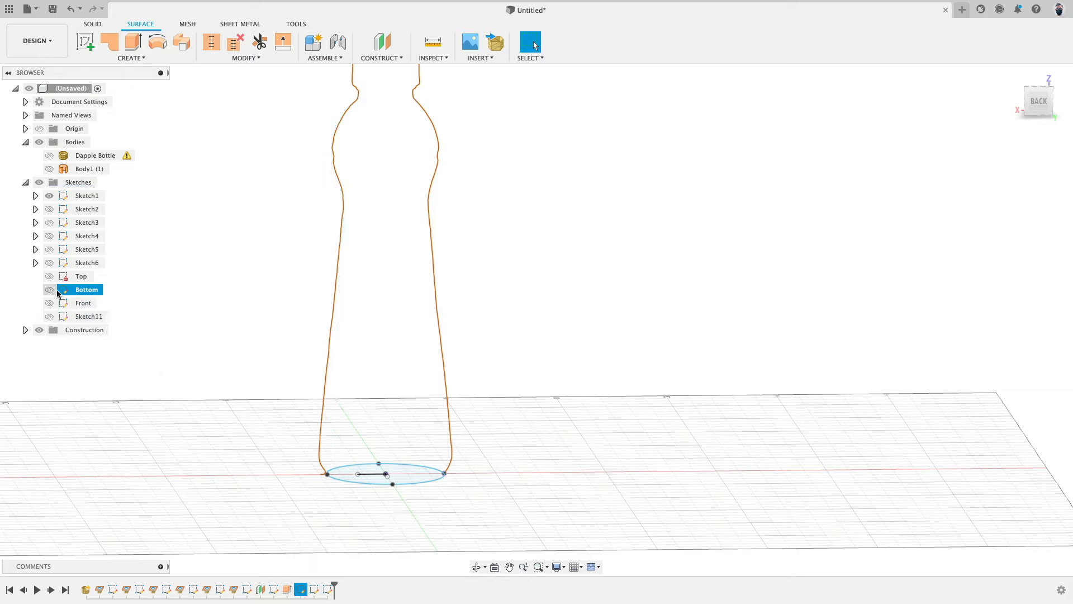
{"action": "left_click", "coordinate": [50, 289]}
{"action": "left_click", "coordinate": [272, 482]}
{"action": "scroll", "coordinate": [325, 477], "scroll_direction": "up", "scroll_amount": 3}
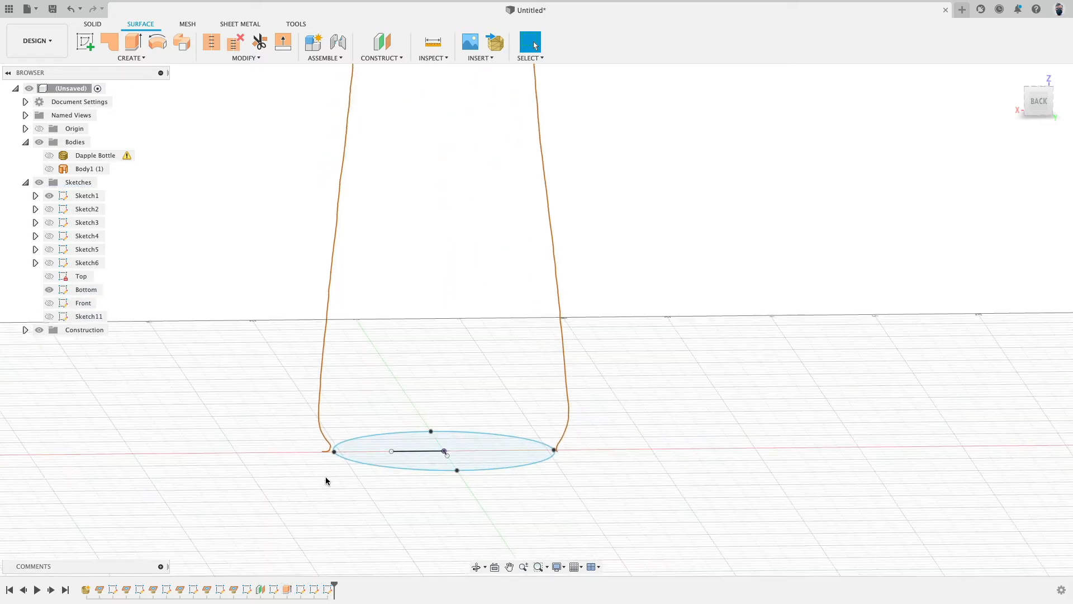
{"action": "middle_click_drag", "start_coordinate": [320, 451], "coordinate": [323, 393], "text": "shift"}
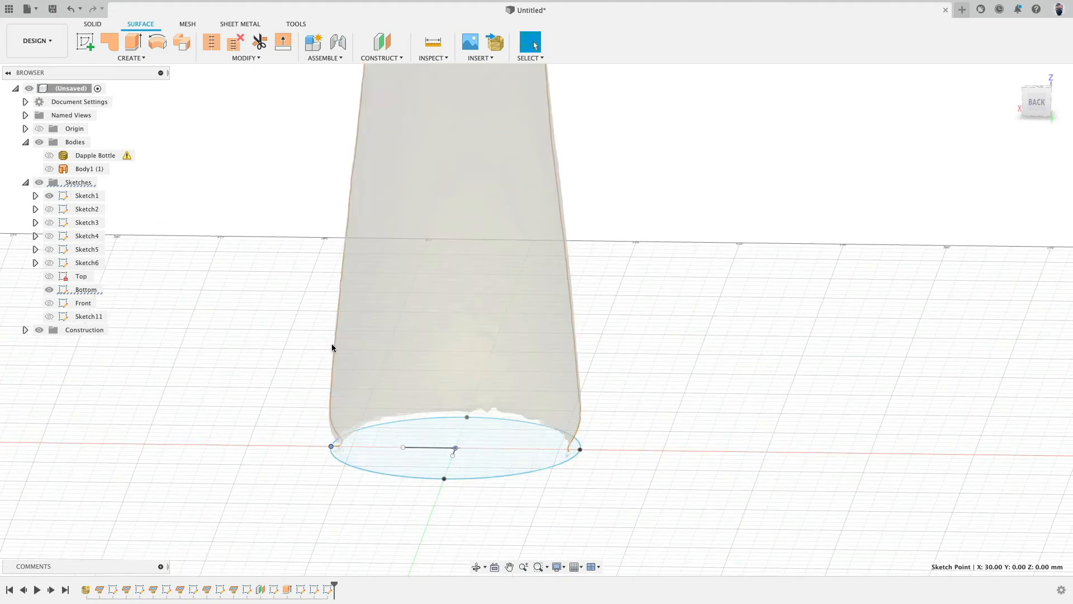
{"action": "scroll", "coordinate": [327, 450], "scroll_direction": "up", "scroll_amount": 5}
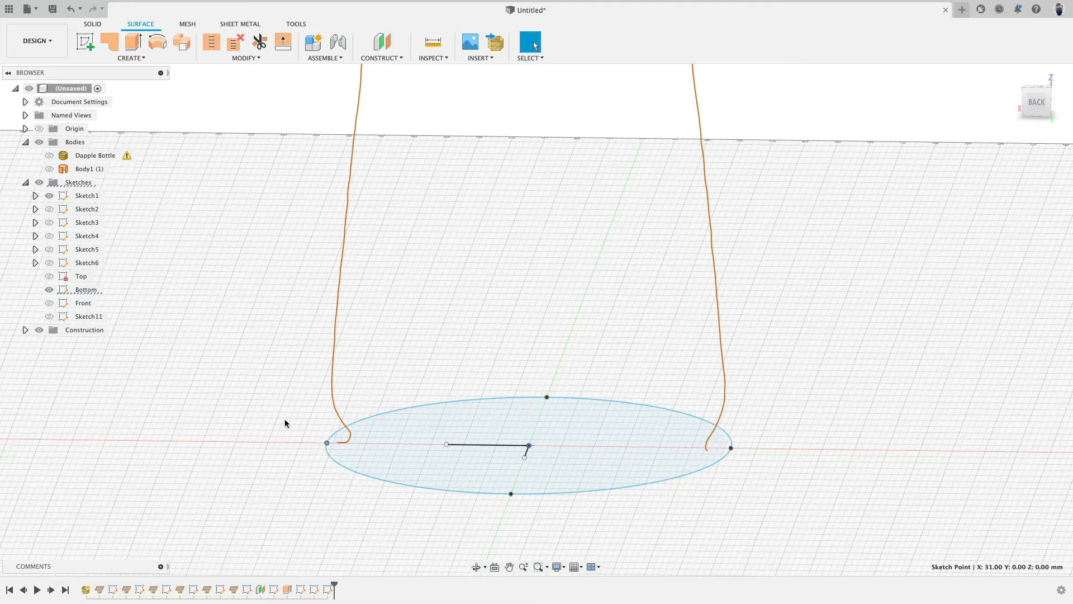
{"action": "scroll", "coordinate": [284, 416], "scroll_direction": "down", "scroll_amount": 5}
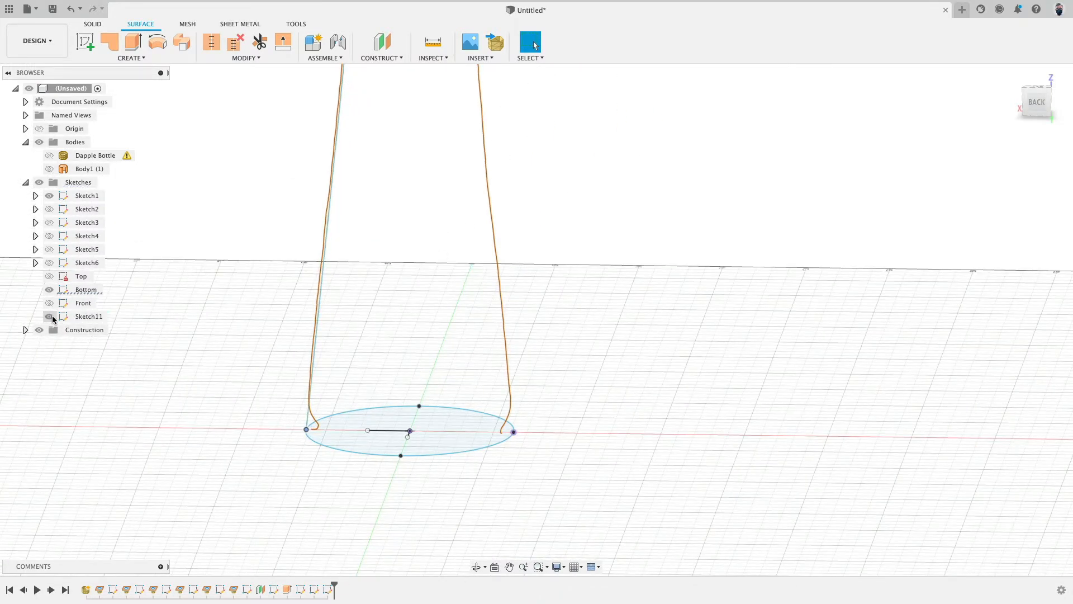
Step: Reopen Sketch11 for editing
{"action": "mouse_move", "coordinate": [239, 382]}
{"action": "middle_mouse_down", "text": "shift"}
{"action": "mouse_move", "coordinate": [250, 367]}
{"action": "mouse_move", "coordinate": [237, 385]}
{"action": "middle_mouse_up", "text": "shift"}
{"action": "scroll", "coordinate": [237, 384], "scroll_direction": "down", "scroll_amount": 5}
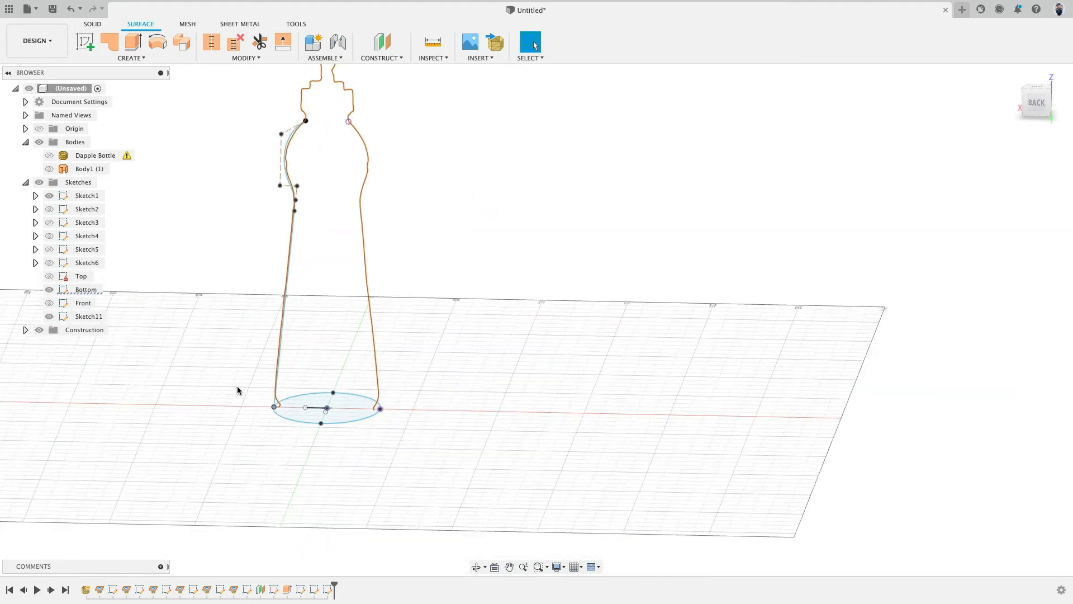
{"action": "scroll", "coordinate": [237, 384], "scroll_direction": "up", "scroll_amount": 3}
{"action": "scroll", "coordinate": [264, 304], "scroll_direction": "down", "scroll_amount": 3}
{"action": "scroll", "coordinate": [271, 283], "scroll_direction": "up", "scroll_amount": 2}
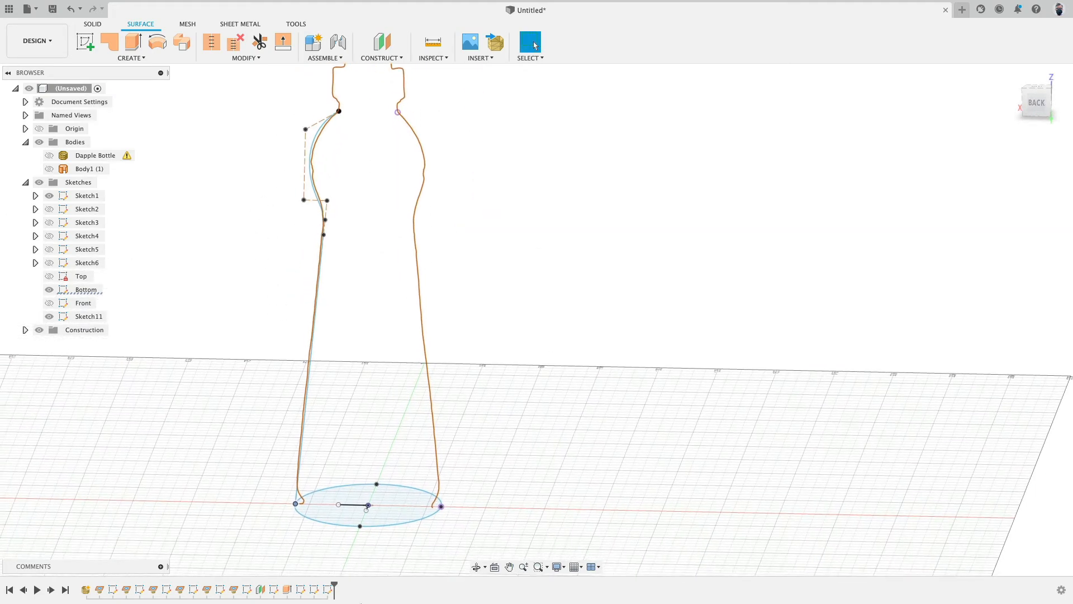
{"action": "double_click", "coordinate": [328, 589]}
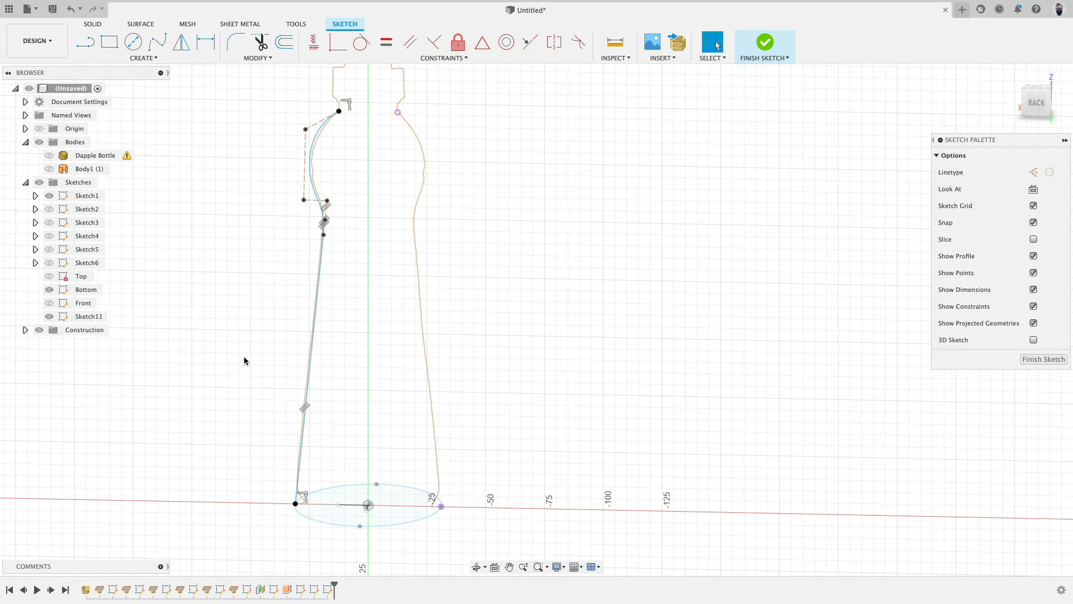
{"action": "left_click", "coordinate": [143, 58]}
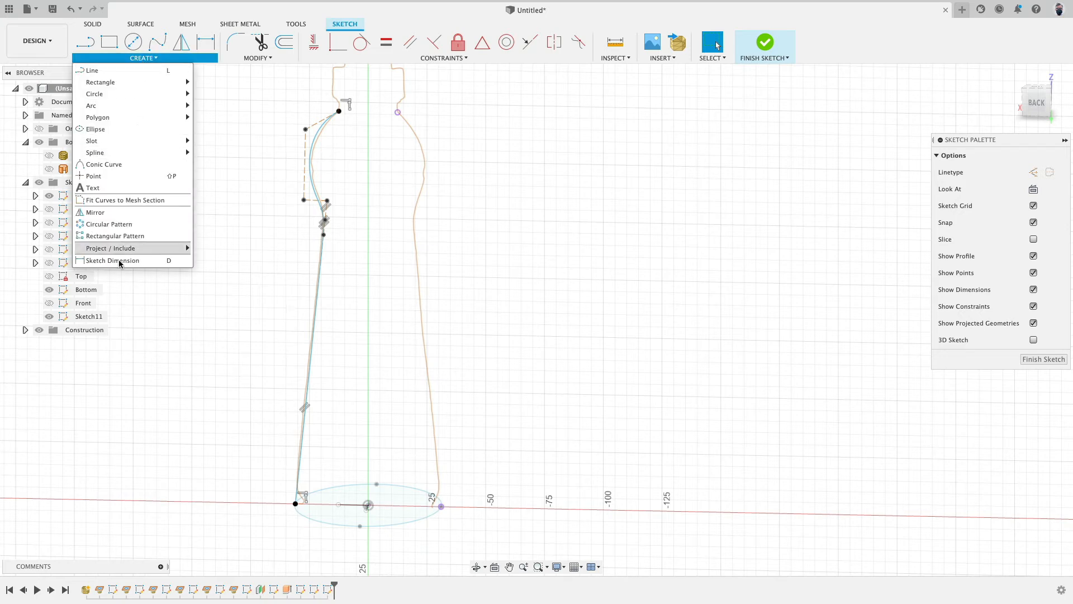
{"action": "mouse_move", "coordinate": [168, 249]}
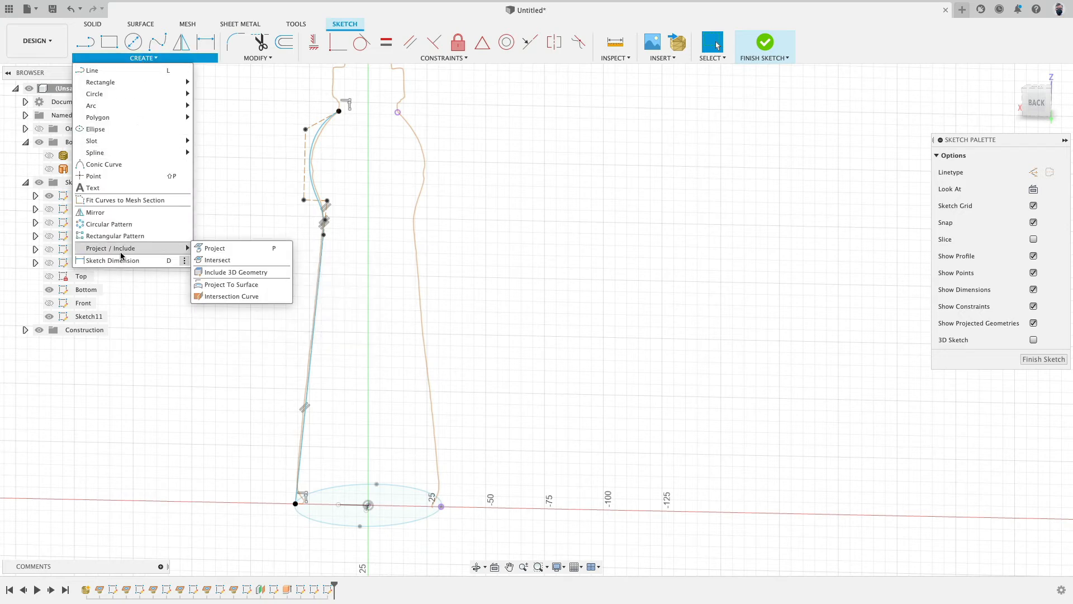
{"action": "left_click", "coordinate": [146, 215]}
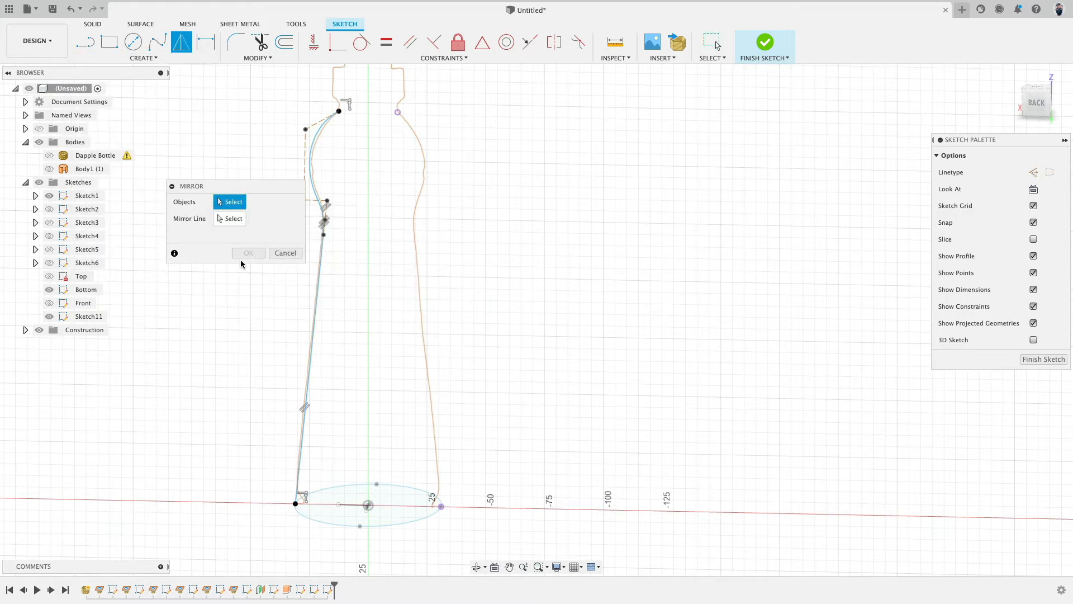
{"action": "left_click", "coordinate": [285, 253]}
Step: Draw a vertical line upward from the bottom circle's centre to serve as a mirror axis
{"action": "key", "text": "l"}
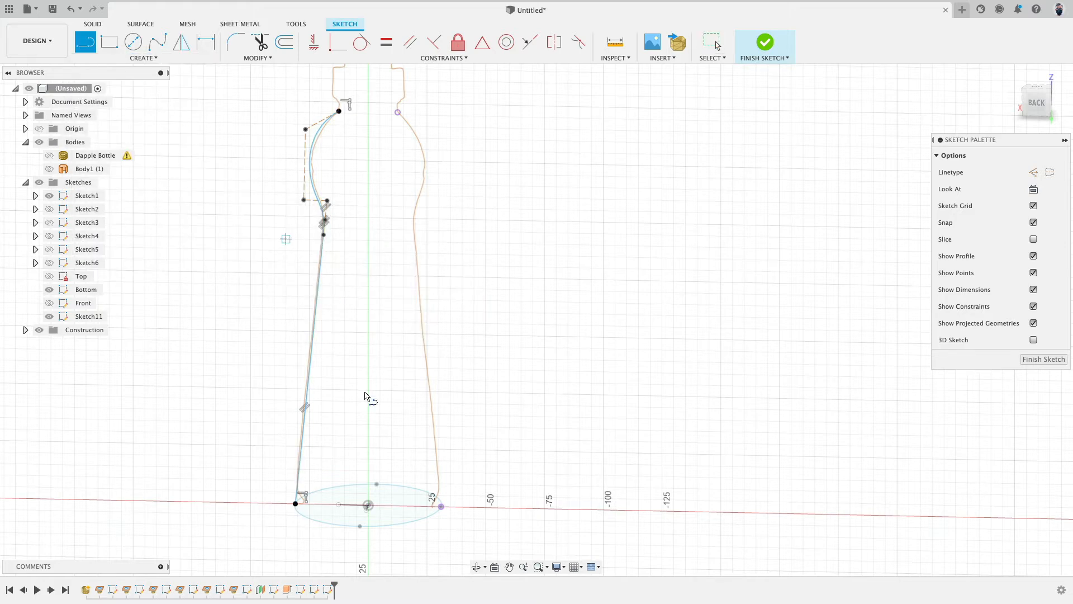
{"action": "left_click", "coordinate": [368, 504]}
{"action": "left_click", "coordinate": [368, 436]}
Step: Mirror the side spline about the vertical line to create the opposite side profile
{"action": "left_click", "coordinate": [144, 58]}
{"action": "left_click", "coordinate": [128, 211]}
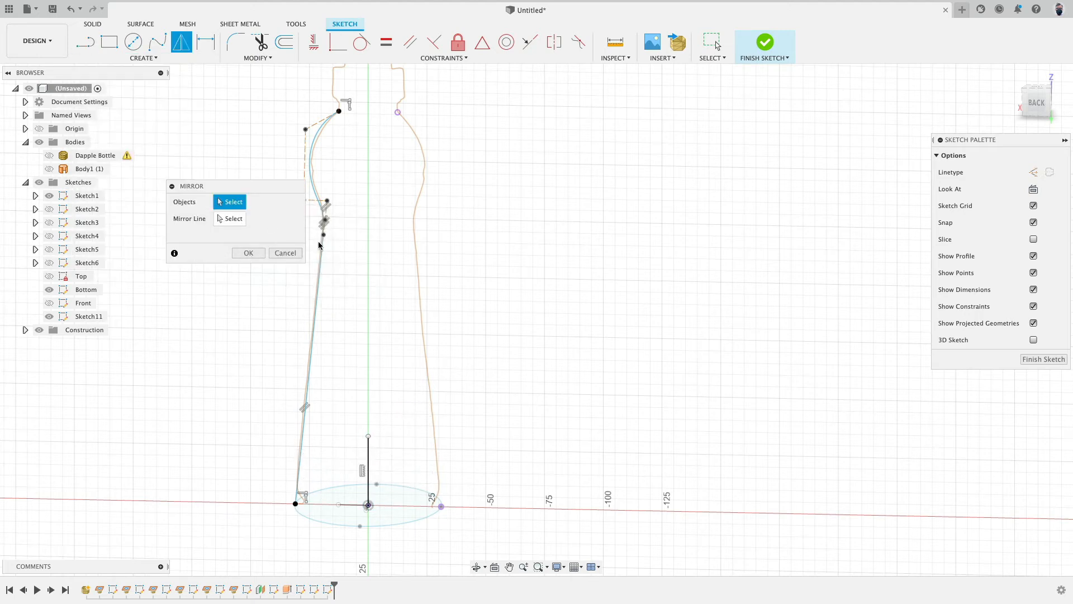
{"action": "left_click", "coordinate": [323, 250]}
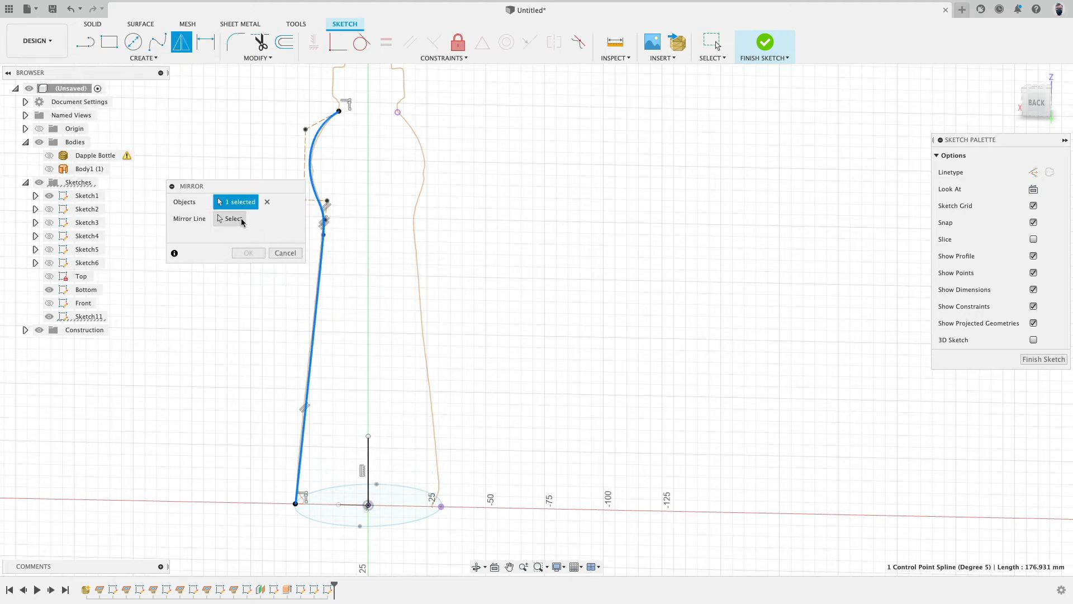
{"action": "left_click", "coordinate": [369, 451]}
{"action": "left_click", "coordinate": [248, 252]}
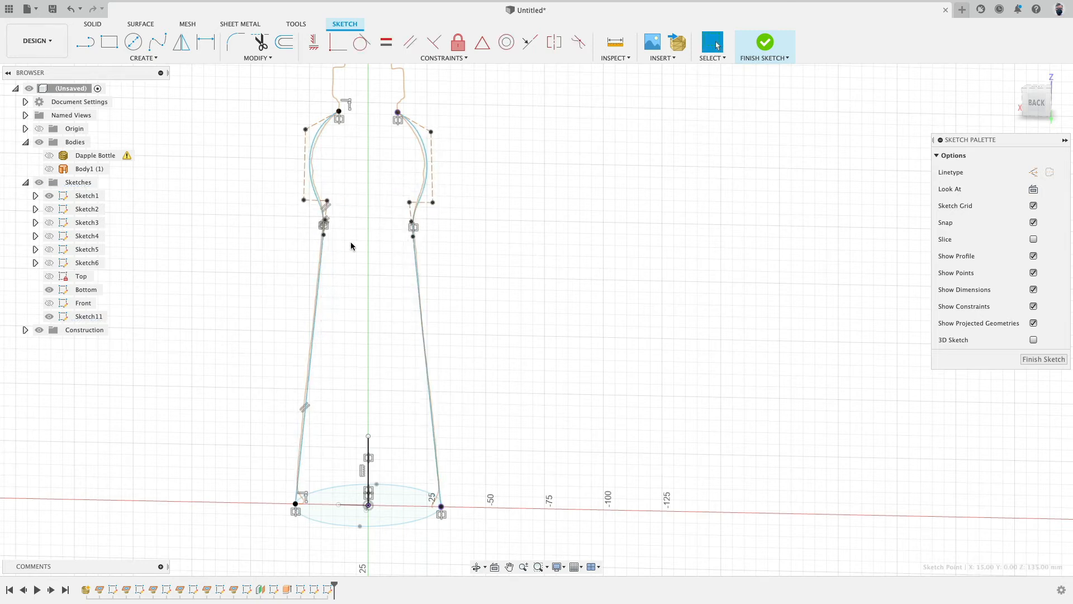
Step: Undo an accidental spline point drag and finish the sketch
{"action": "mouse_move", "coordinate": [324, 235]}
{"action": "left_mouse_down"}
{"action": "mouse_move", "coordinate": [347, 233]}
{"action": "mouse_move", "coordinate": [332, 254]}
{"action": "left_mouse_up"}
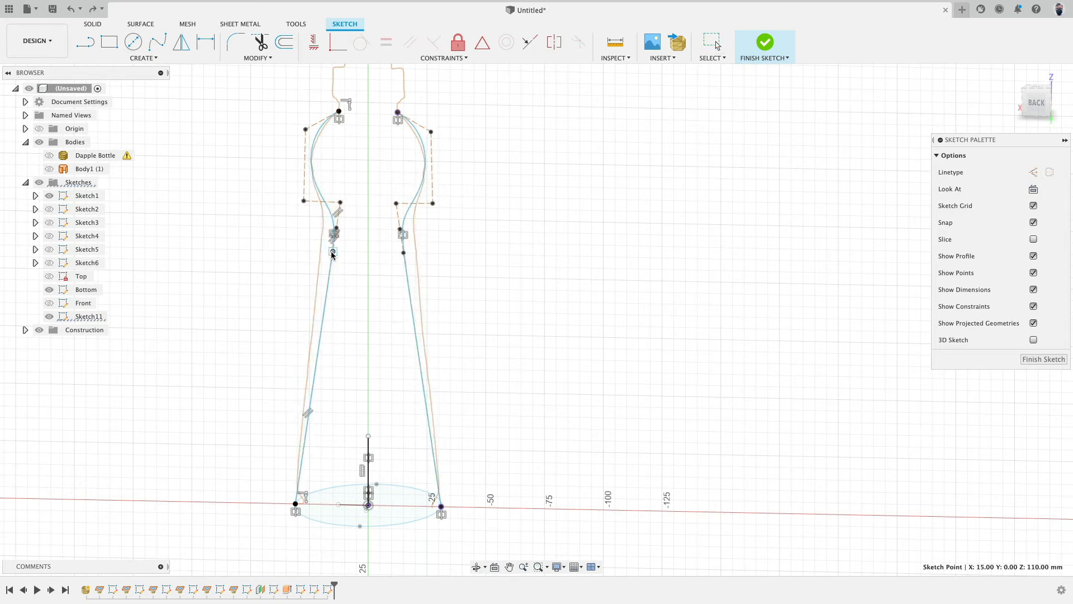
{"action": "key", "text": "super+z"}
{"action": "left_click", "coordinate": [763, 48]}
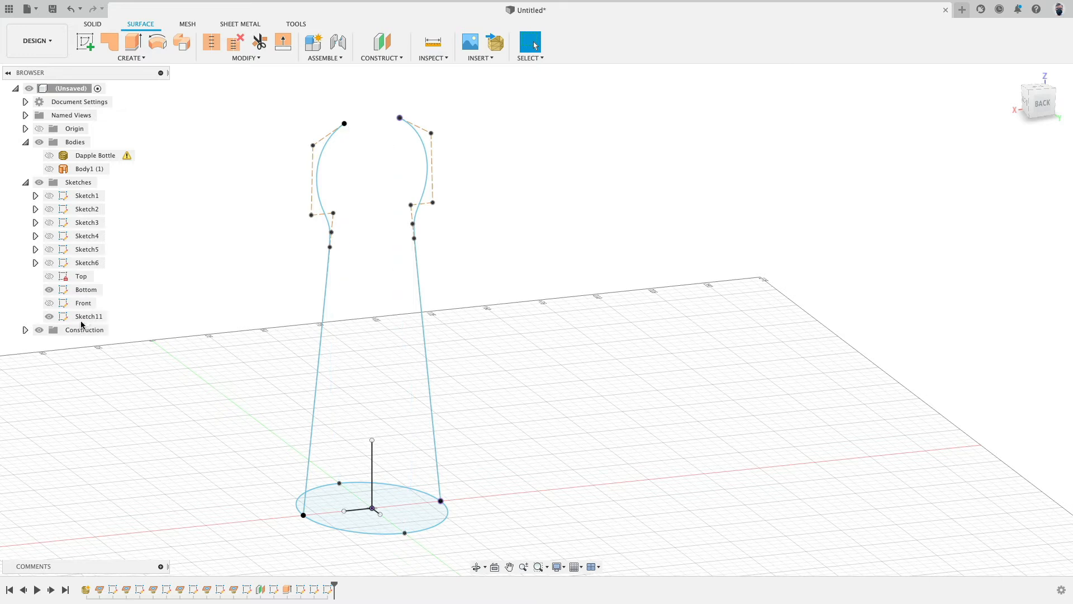
Step: Rename Sketch11 as Side
{"action": "left_click", "coordinate": [107, 318]}
{"action": "type", "text": "Side"}
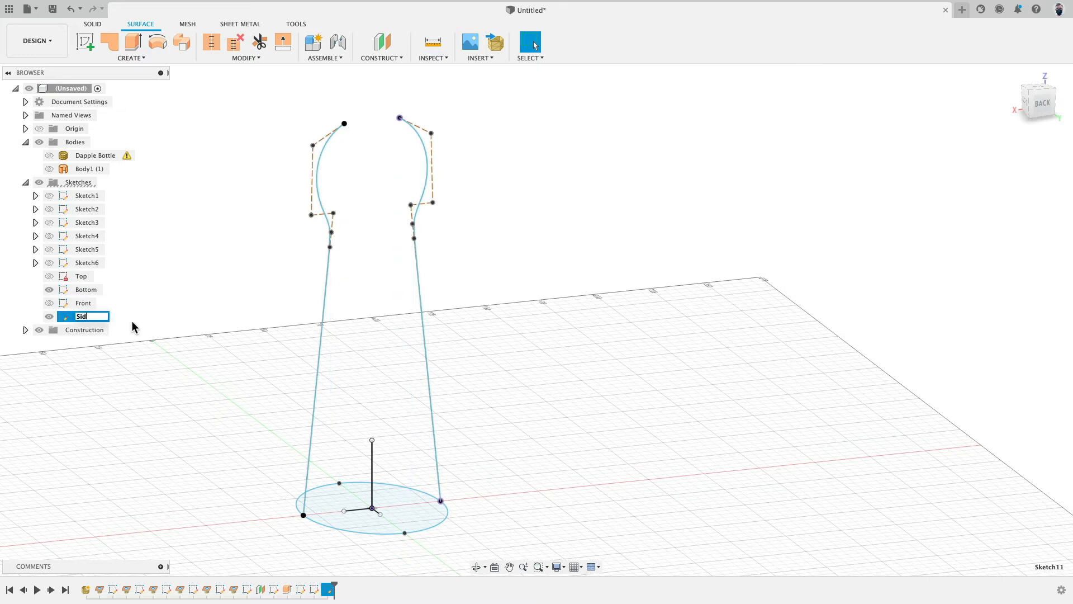
{"action": "key", "text": "Return"}
Step: Show the Front and Top sketches together with the Bottom and Side sketches
{"action": "left_click", "coordinate": [49, 303]}
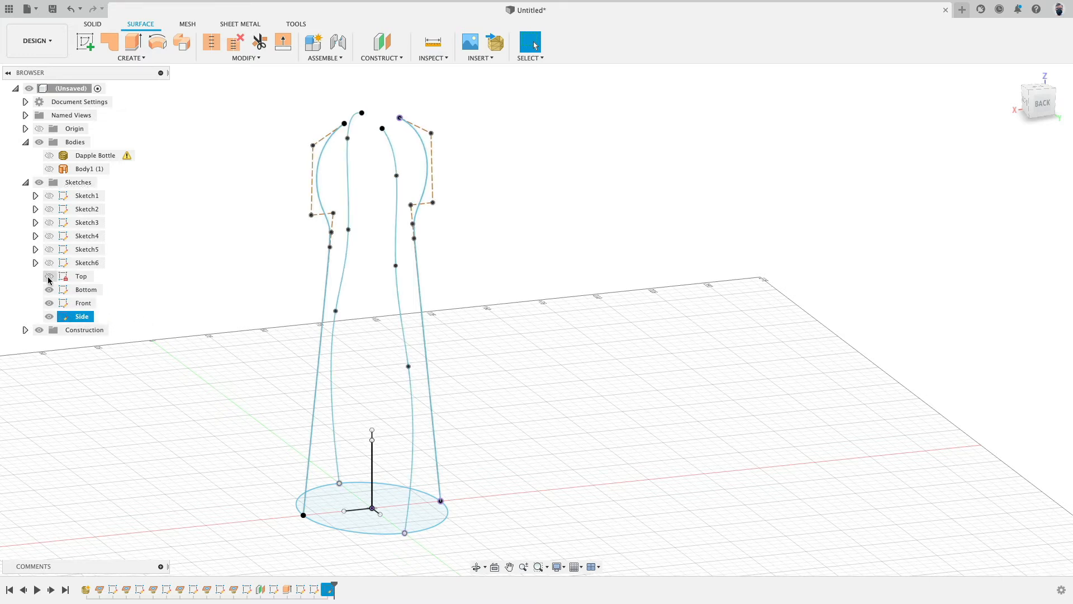
{"action": "left_click", "coordinate": [49, 276]}
{"action": "scroll", "coordinate": [219, 311], "scroll_direction": "down", "scroll_amount": 2}
{"action": "left_click", "coordinate": [223, 309]}
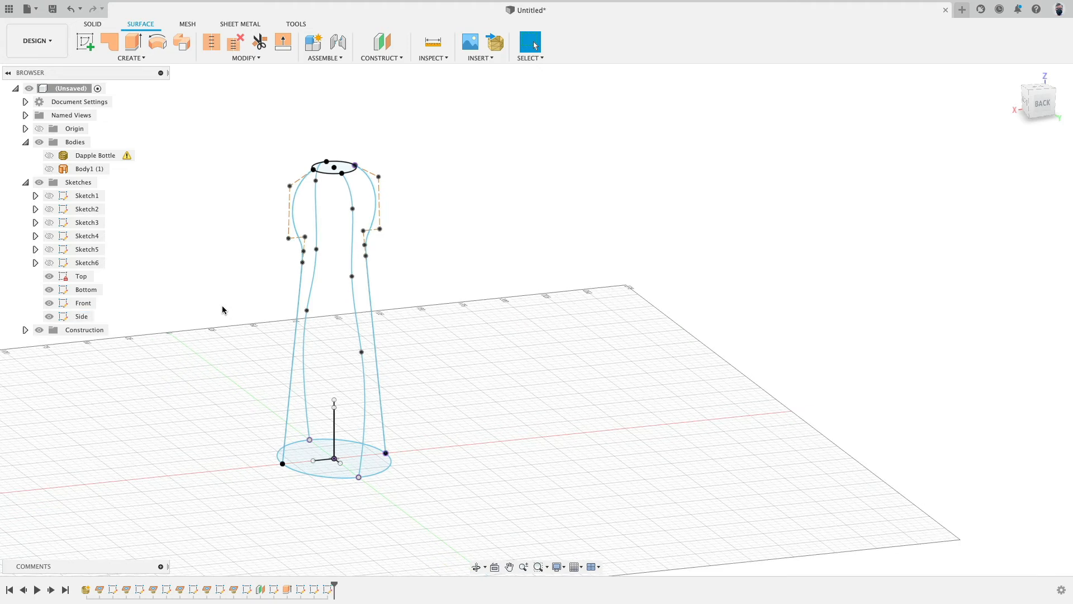
Step: Loft a new body from the bottom circle to the top profile, using the four side and front/back splines as rails
{"action": "left_click", "coordinate": [147, 58]}
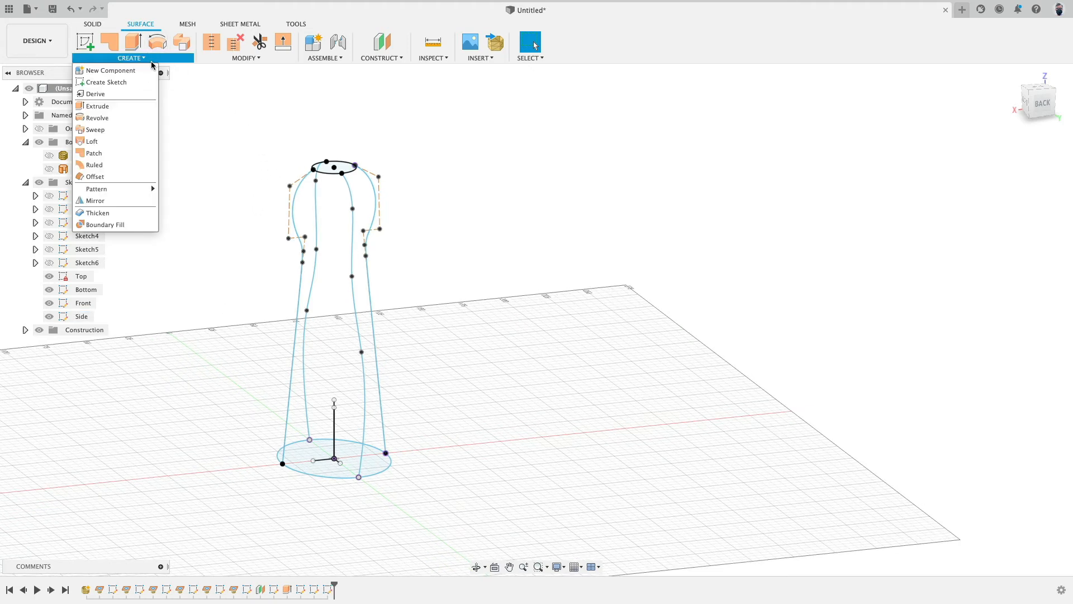
{"action": "left_click", "coordinate": [110, 146]}
{"action": "left_click", "coordinate": [341, 479]}
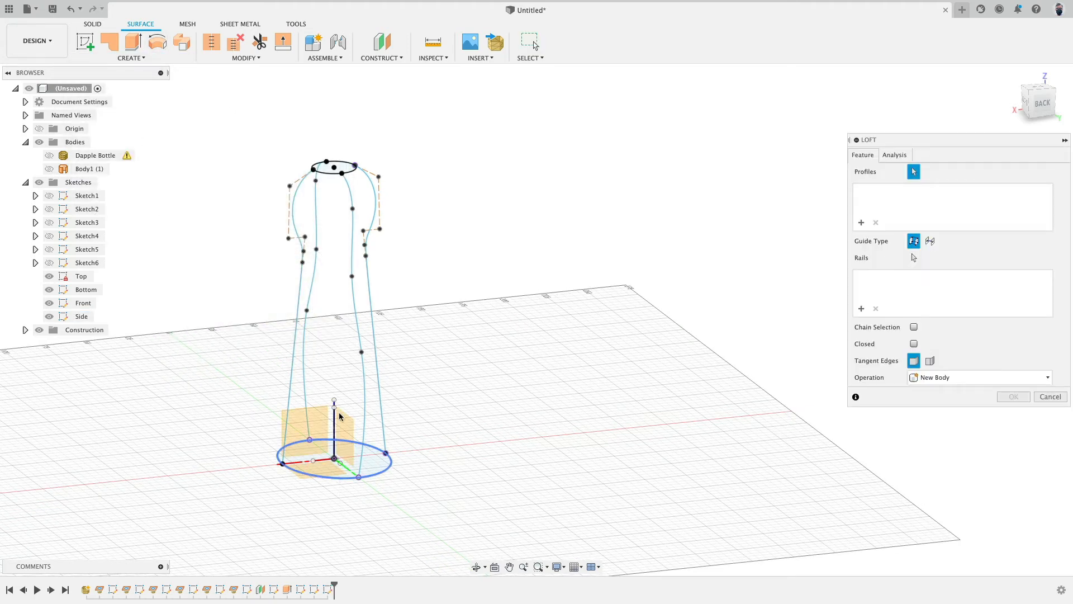
{"action": "left_click", "coordinate": [335, 174]}
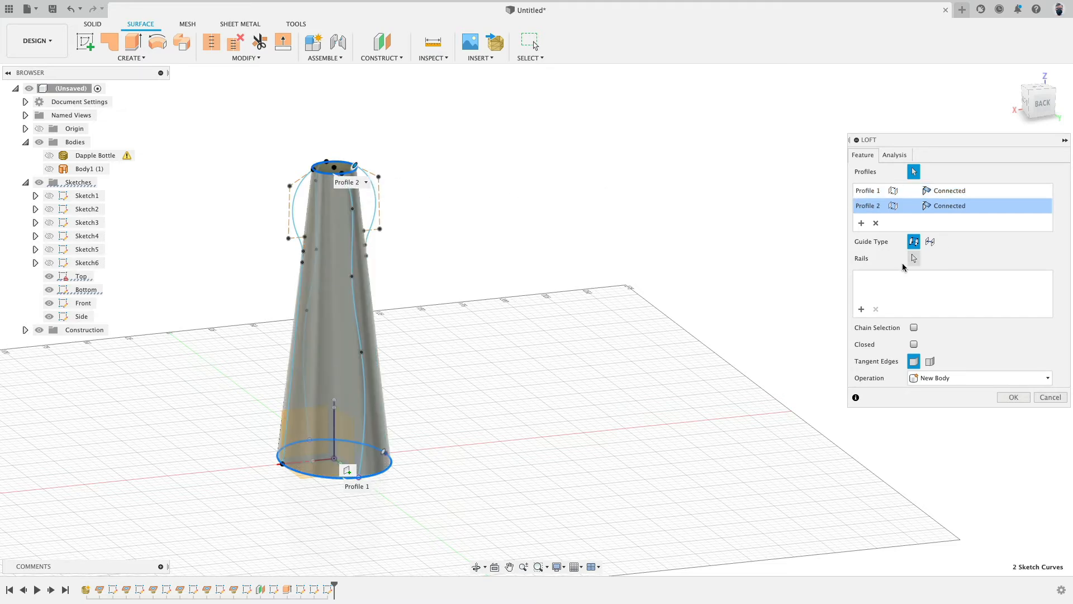
{"action": "left_click", "coordinate": [915, 259]}
{"action": "middle_click_drag", "start_coordinate": [472, 232], "coordinate": [386, 249], "text": "shift"}
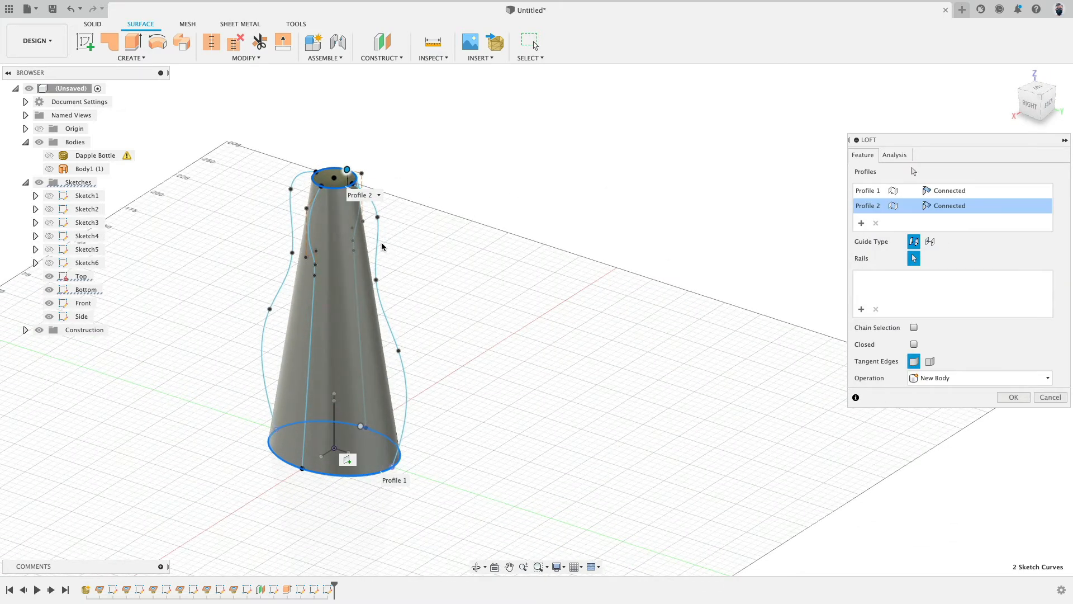
{"action": "left_click", "coordinate": [378, 247]}
{"action": "left_click", "coordinate": [355, 270]}
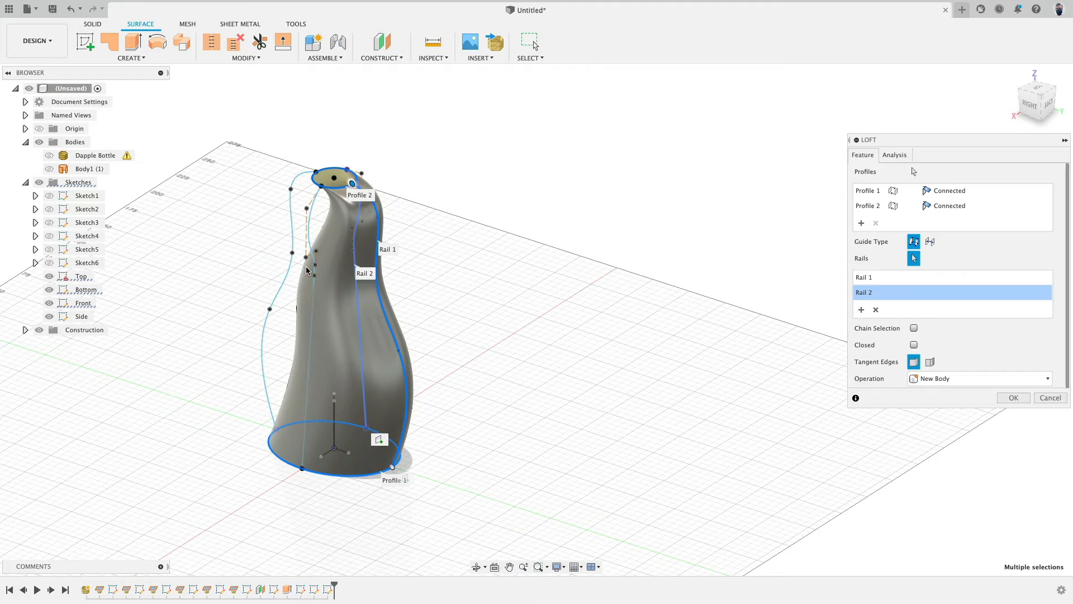
{"action": "left_click", "coordinate": [285, 280]}
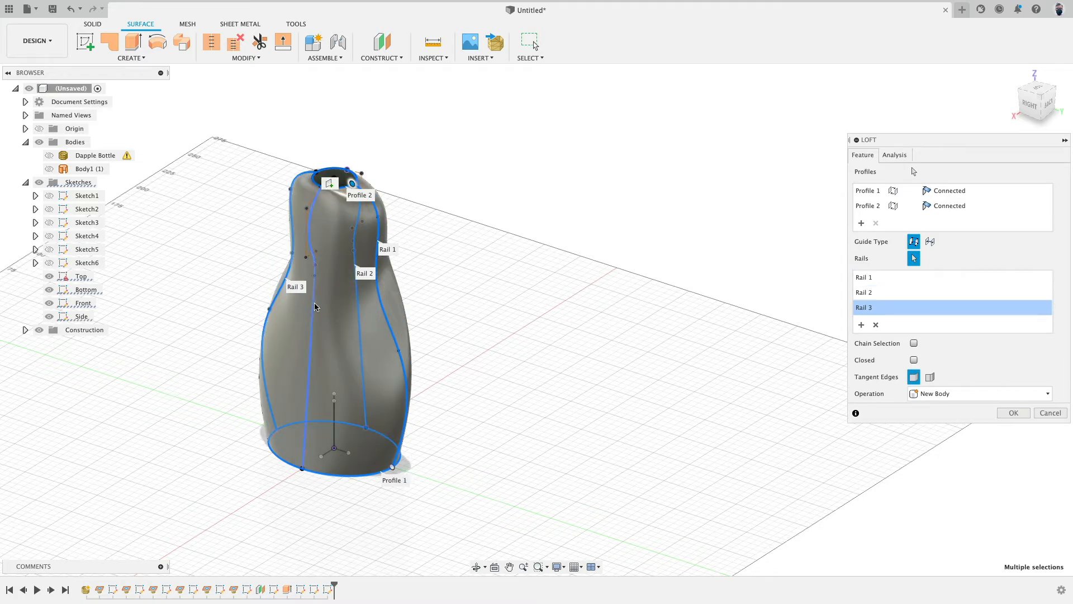
{"action": "left_click", "coordinate": [314, 306]}
{"action": "left_click", "coordinate": [1013, 428]}
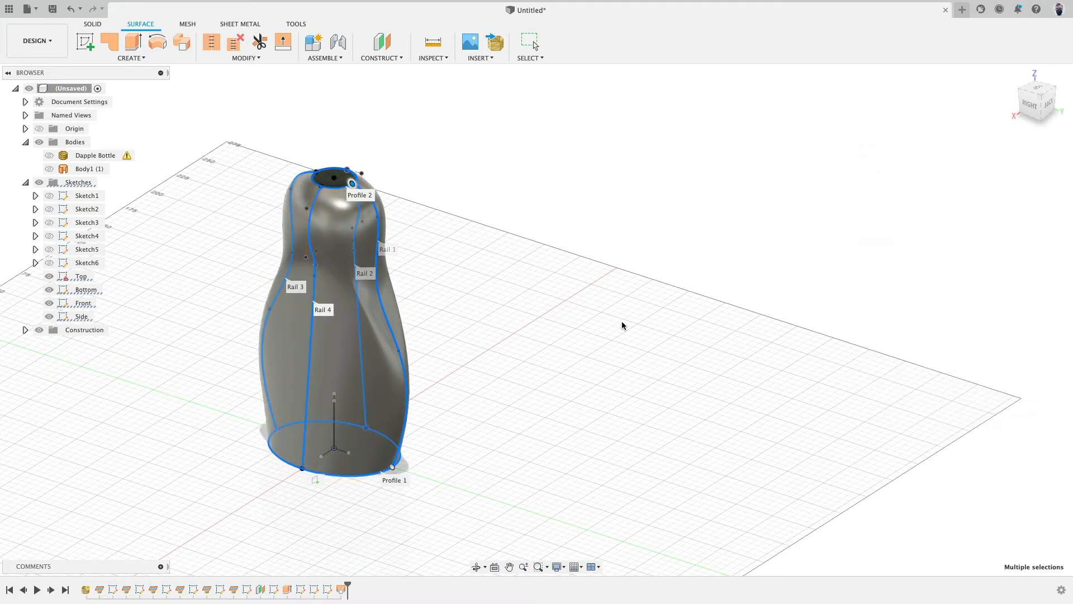
Step: Orbit around the lofted body to inspect its surface from several angles
{"action": "middle_click_drag", "start_coordinate": [623, 324], "coordinate": [660, 323], "text": "shift"}
{"action": "scroll", "coordinate": [459, 265], "scroll_direction": "up", "scroll_amount": 5}
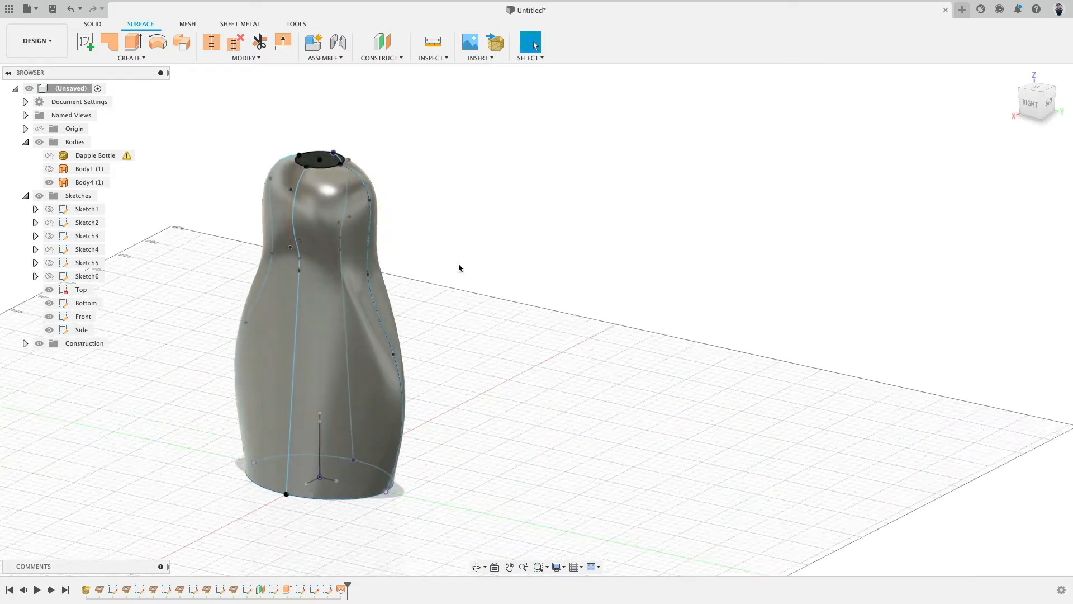
{"action": "middle_click_drag", "start_coordinate": [437, 307], "coordinate": [419, 367], "text": "shift"}
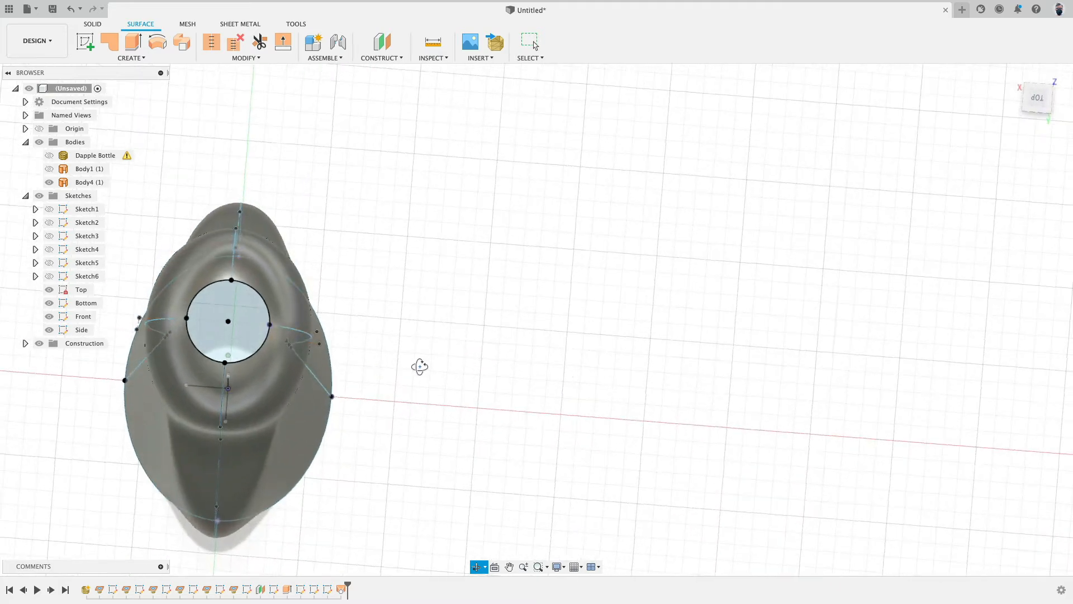
{"action": "middle_click_drag", "start_coordinate": [386, 246], "coordinate": [703, 260]}
{"action": "scroll", "coordinate": [492, 227], "scroll_direction": "up", "scroll_amount": 5}
{"action": "scroll", "coordinate": [492, 227], "scroll_direction": "down", "scroll_amount": 2}
{"action": "scroll", "coordinate": [691, 248], "scroll_direction": "down", "scroll_amount": 3}
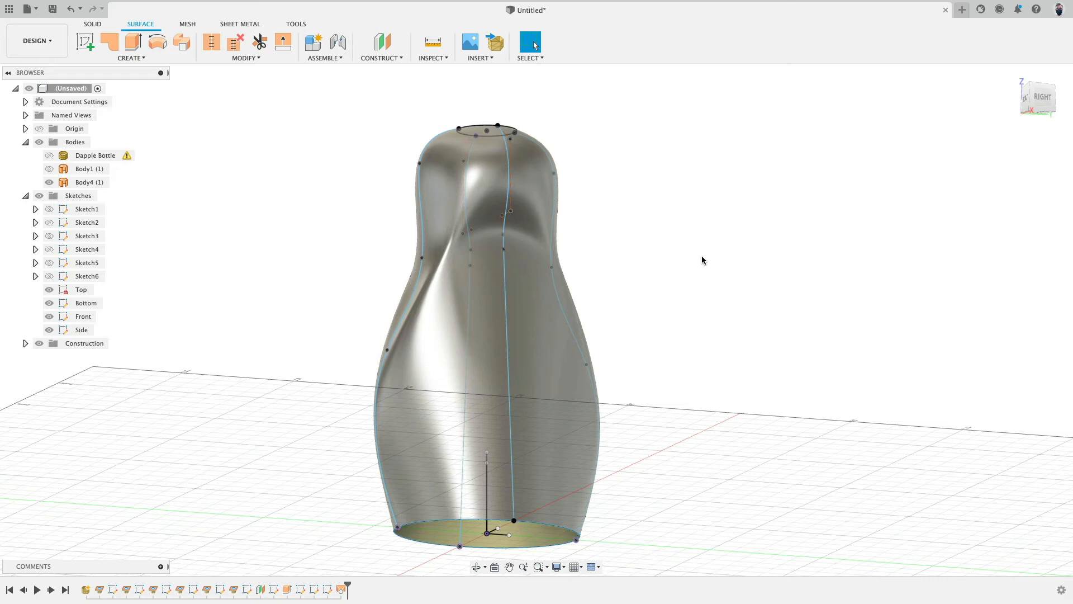
{"action": "middle_click_drag", "start_coordinate": [721, 280], "coordinate": [690, 350], "text": "shift"}
{"action": "left_click", "coordinate": [462, 493]}
{"action": "mouse_move", "coordinate": [461, 492]}
{"action": "middle_mouse_down", "text": "shift"}
{"action": "mouse_move", "coordinate": [659, 396]}
{"action": "mouse_move", "coordinate": [676, 300]}
{"action": "mouse_move", "coordinate": [673, 315]}
{"action": "mouse_move", "coordinate": [639, 321]}
{"action": "mouse_move", "coordinate": [641, 310]}
{"action": "middle_mouse_up", "text": "shift"}
{"action": "left_click", "coordinate": [392, 266]}
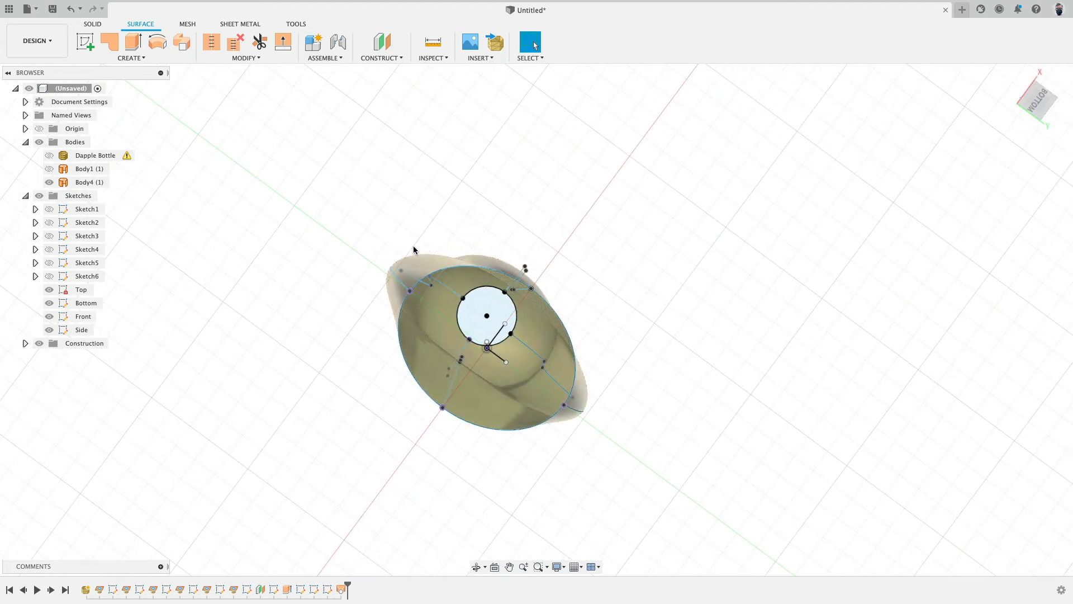
{"action": "middle_click_drag", "start_coordinate": [481, 242], "coordinate": [477, 285], "text": "shift"}
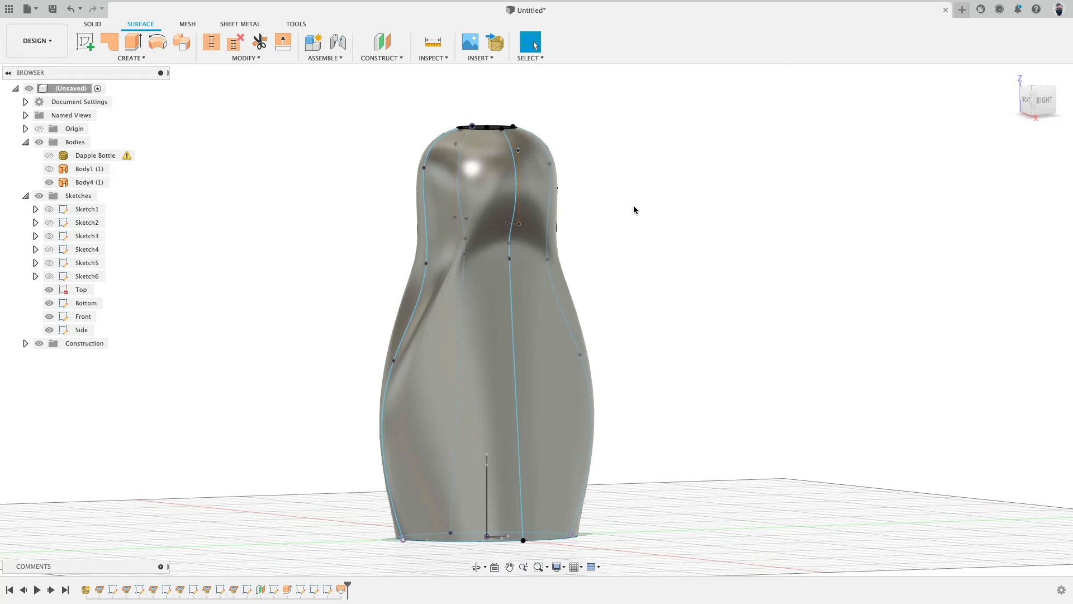
{"action": "left_click", "coordinate": [509, 358]}
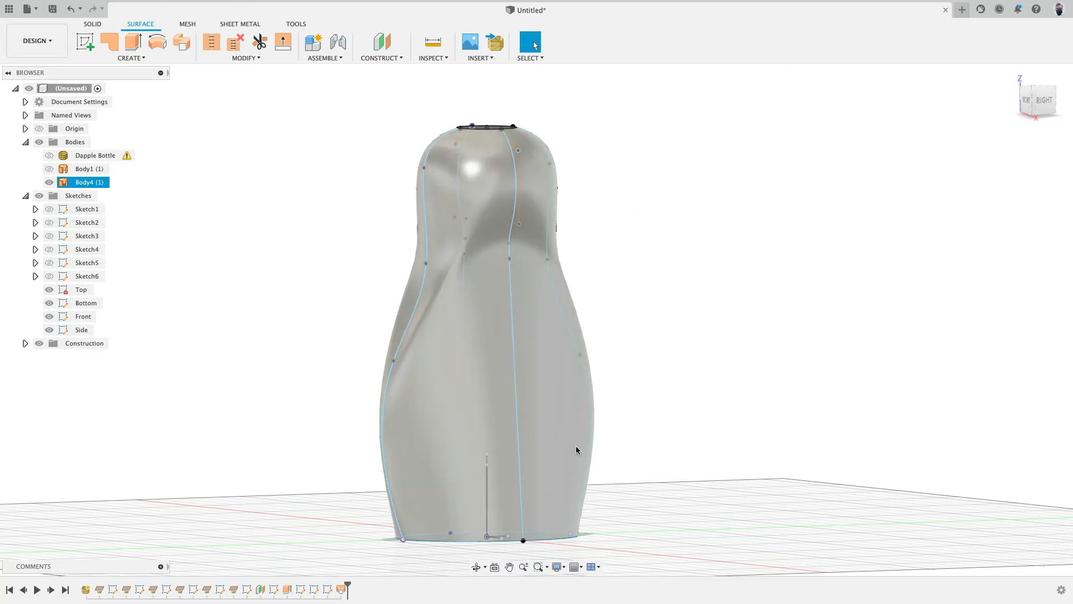
{"action": "left_click", "coordinate": [400, 246]}
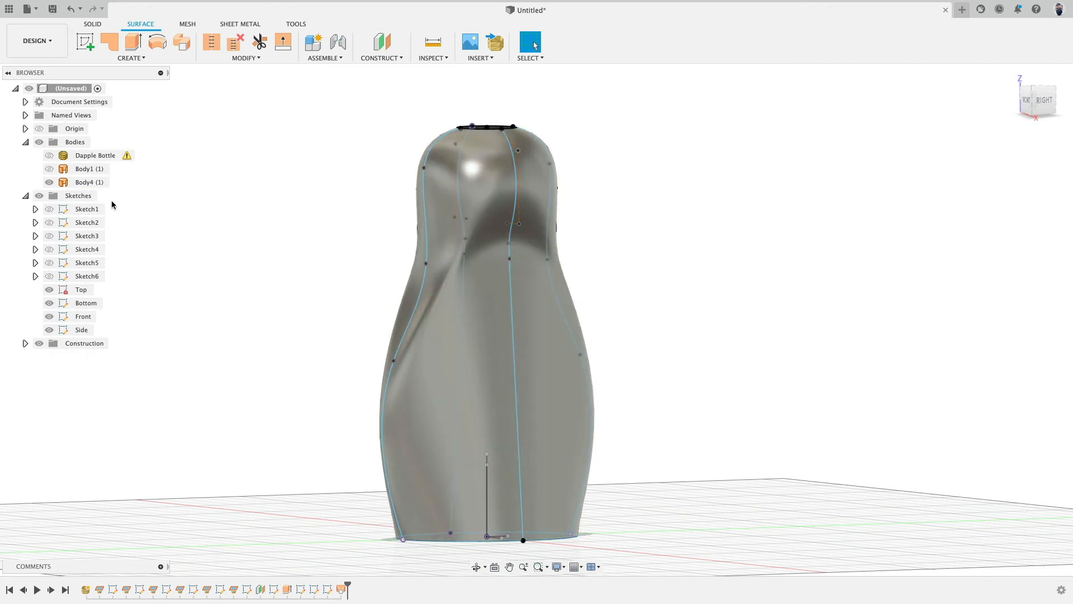
{"action": "left_click", "coordinate": [50, 182]}
{"action": "mouse_move", "coordinate": [240, 218]}
{"action": "middle_mouse_down", "text": "shift"}
{"action": "mouse_move", "coordinate": [328, 228]}
{"action": "mouse_move", "coordinate": [332, 294]}
{"action": "mouse_move", "coordinate": [422, 518]}
{"action": "middle_mouse_up", "text": "shift"}
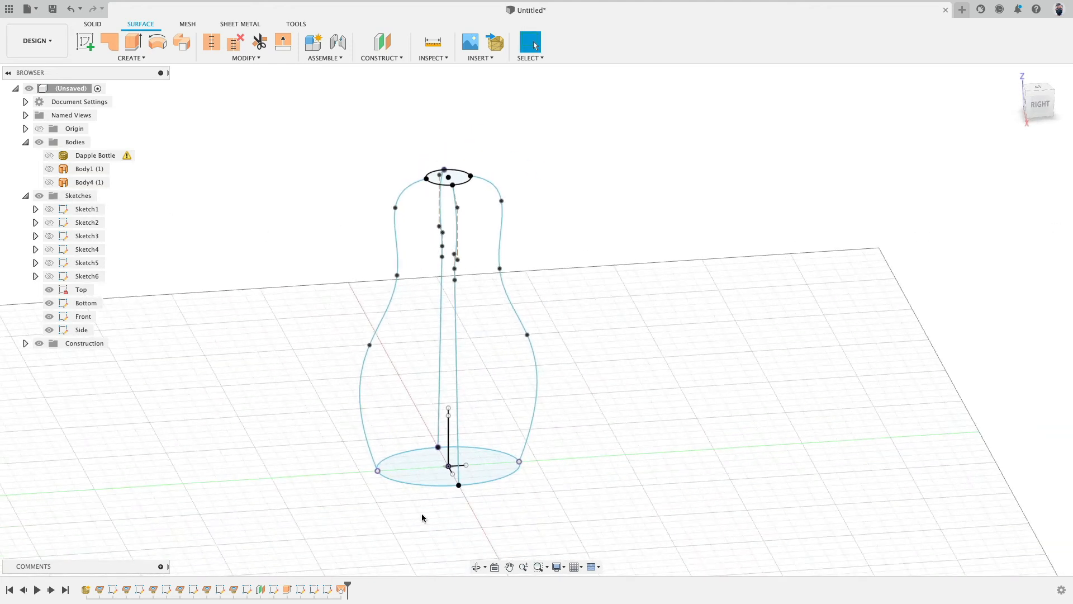
Step: Delete the Loft3 feature and the earlier extrude feature that created Body1 from the timeline
{"action": "left_click", "coordinate": [347, 586]}
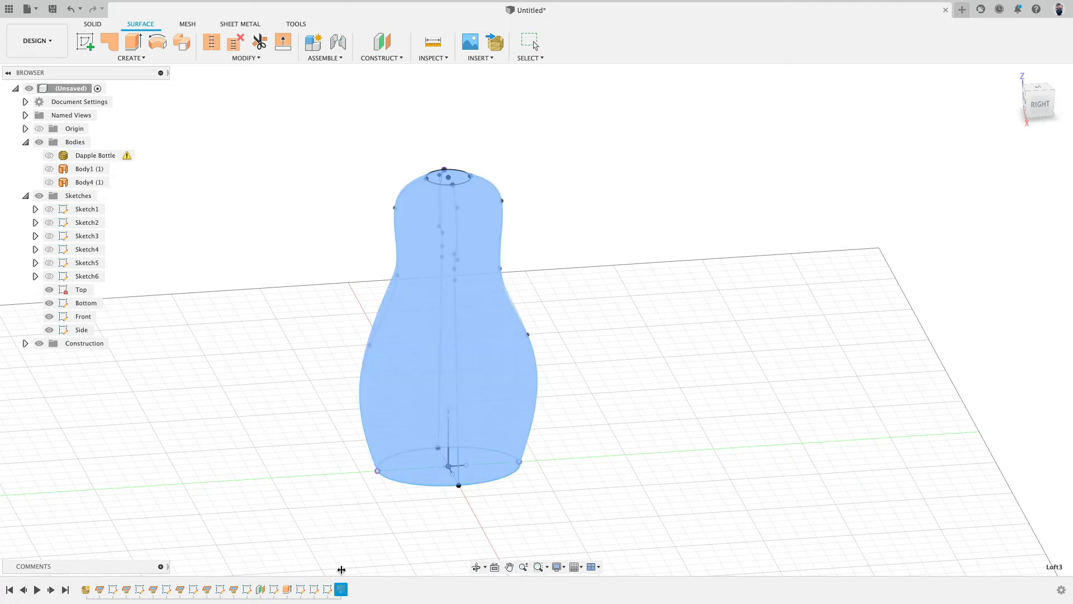
{"action": "key", "text": "Delete"}
{"action": "mouse_move", "coordinate": [332, 584]}
{"action": "left_mouse_down"}
{"action": "mouse_move", "coordinate": [281, 588]}
{"action": "mouse_move", "coordinate": [302, 584]}
{"action": "left_mouse_up"}
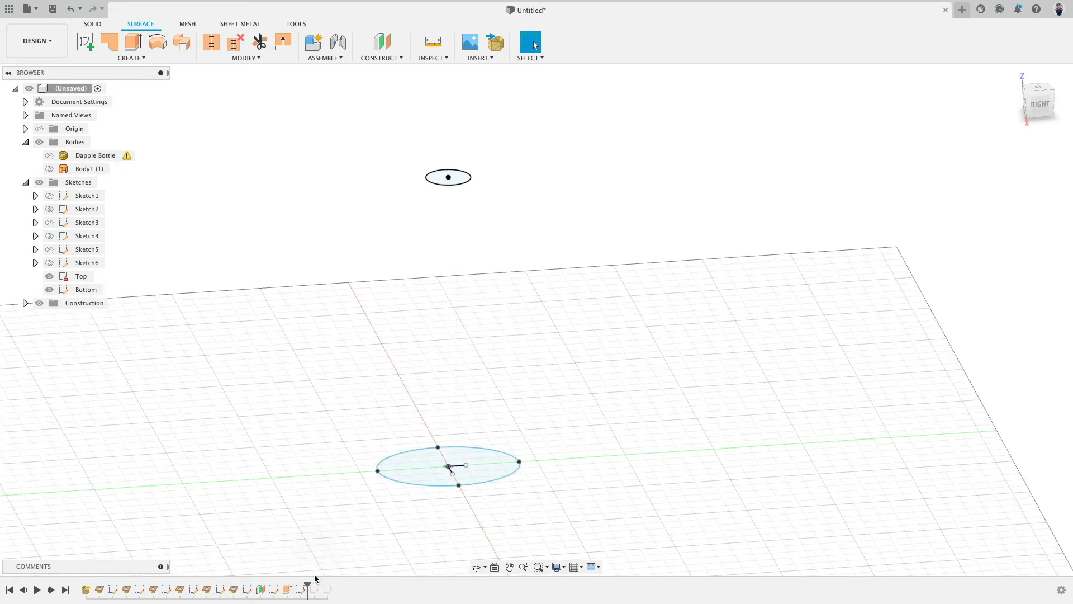
{"action": "left_click", "coordinate": [288, 589]}
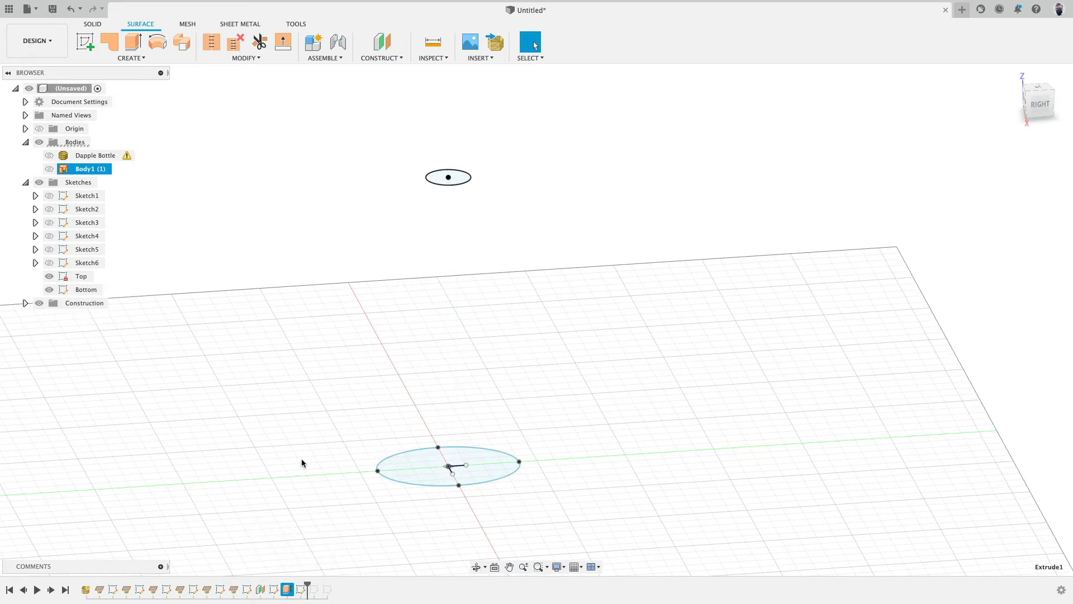
{"action": "key", "text": "Delete"}
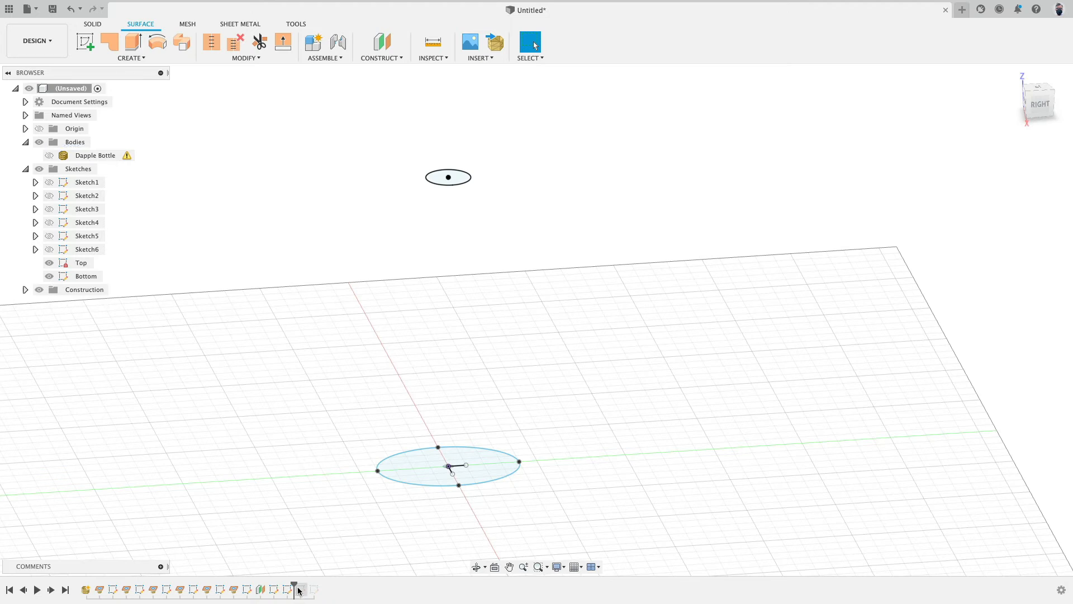
{"action": "left_click_drag", "start_coordinate": [292, 584], "coordinate": [320, 585]}
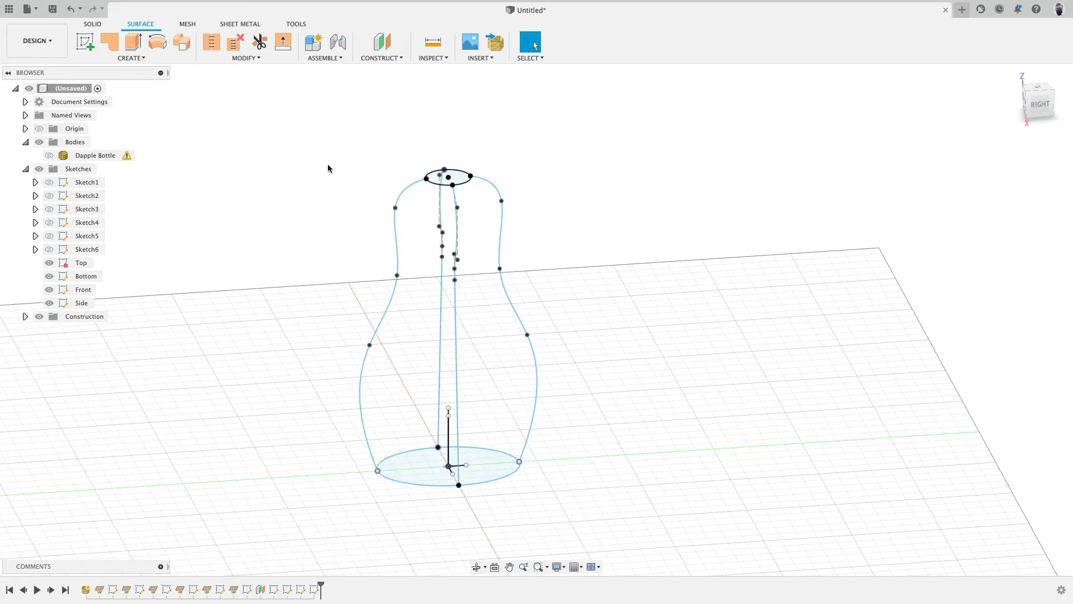
Step: Create an offset construction plane 50 mm above the bottom plane
{"action": "left_click", "coordinate": [391, 43]}
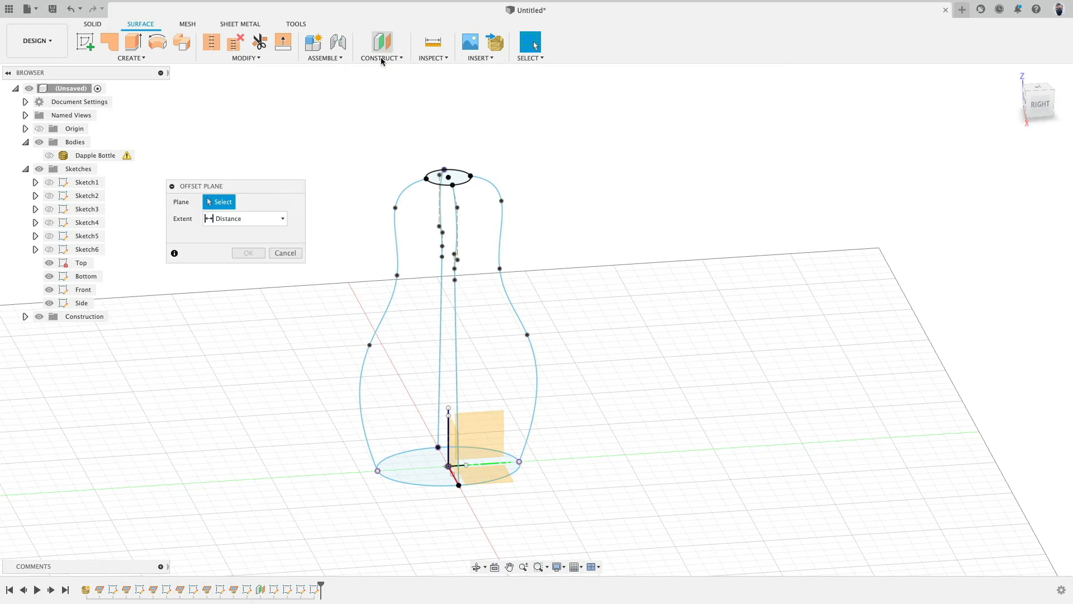
{"action": "left_click", "coordinate": [508, 481]}
{"action": "left_click_drag", "start_coordinate": [488, 465], "coordinate": [489, 389]}
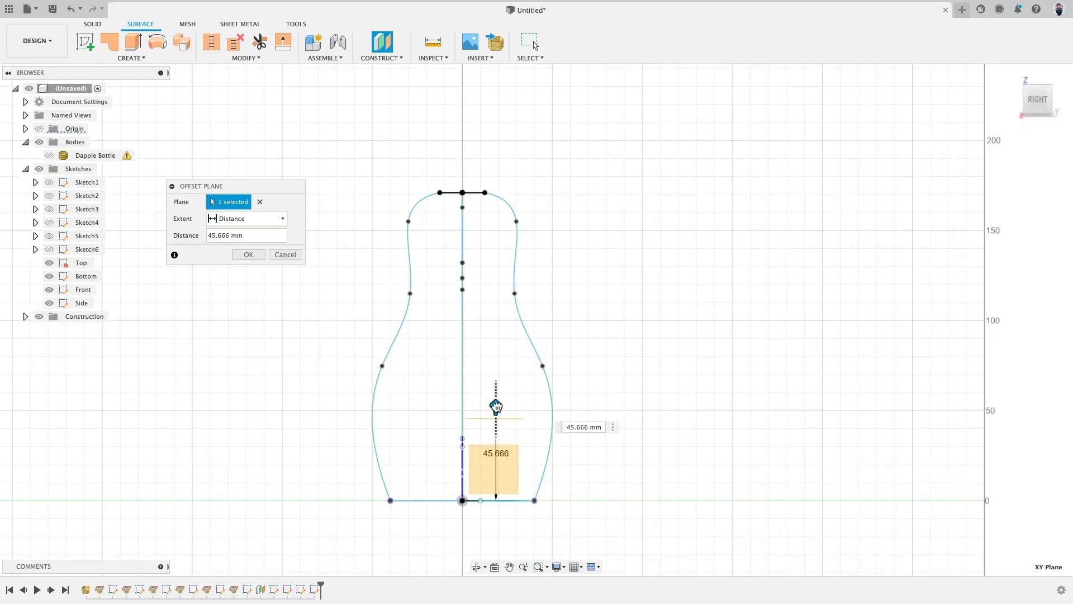
{"action": "left_click_drag", "start_coordinate": [496, 405], "coordinate": [496, 401]}
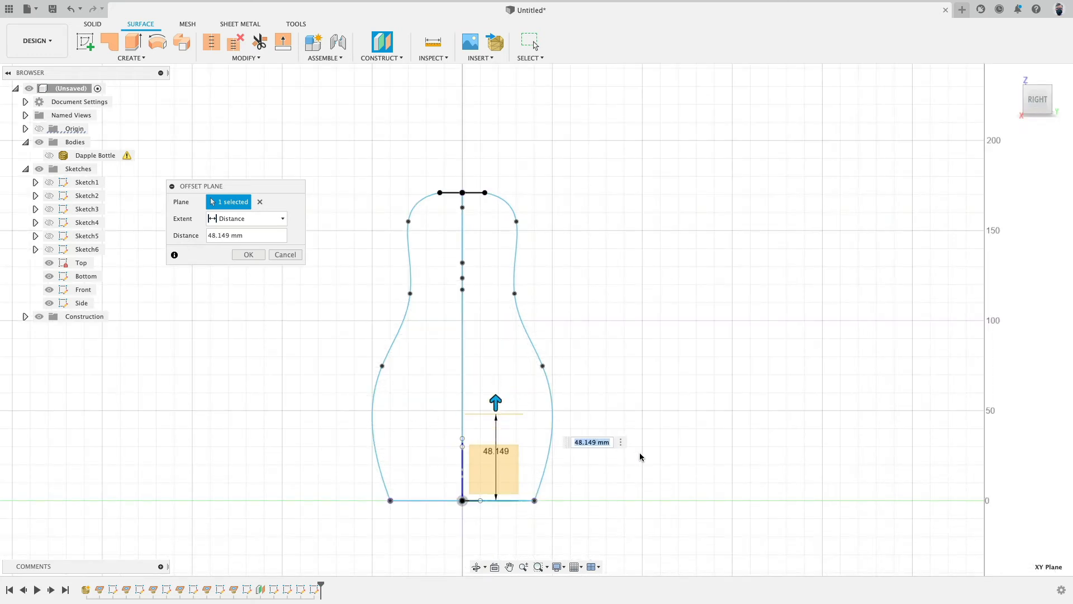
{"action": "type", "text": "50"}
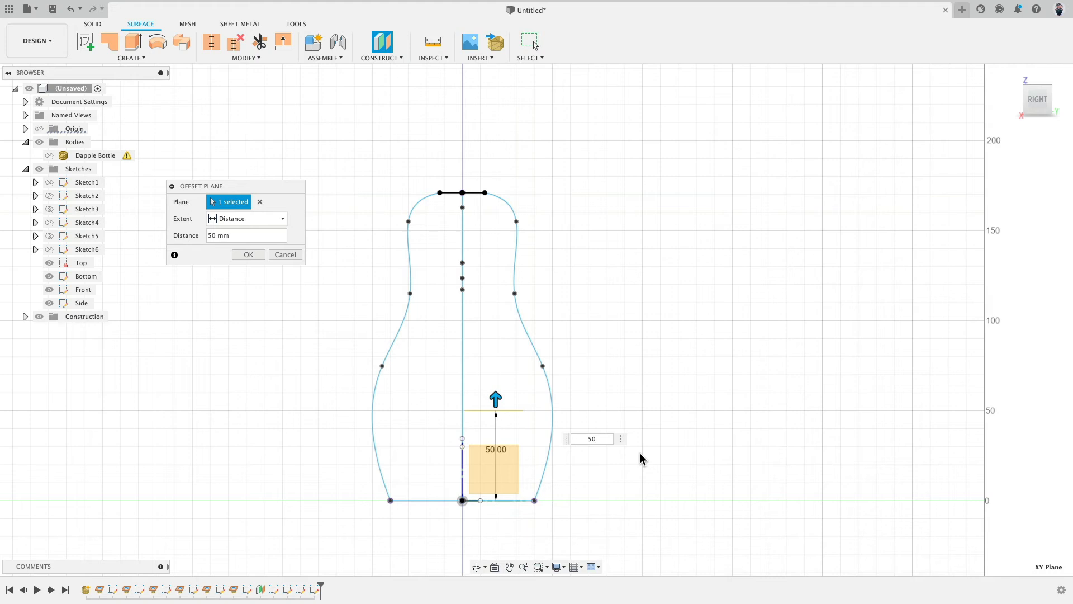
{"action": "key", "text": "Return"}
{"action": "middle_click_drag", "start_coordinate": [639, 452], "coordinate": [516, 320], "text": "shift"}
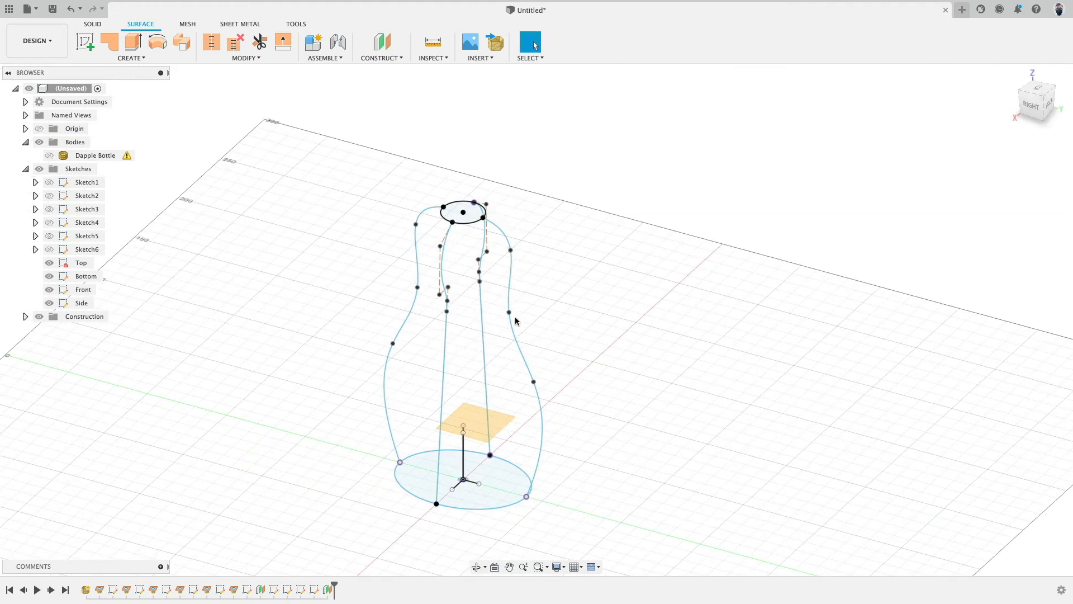
Step: Start a sketch on the offset plane and intersect the four side and front/back splines with it
{"action": "left_click", "coordinate": [91, 39]}
{"action": "left_click", "coordinate": [475, 429]}
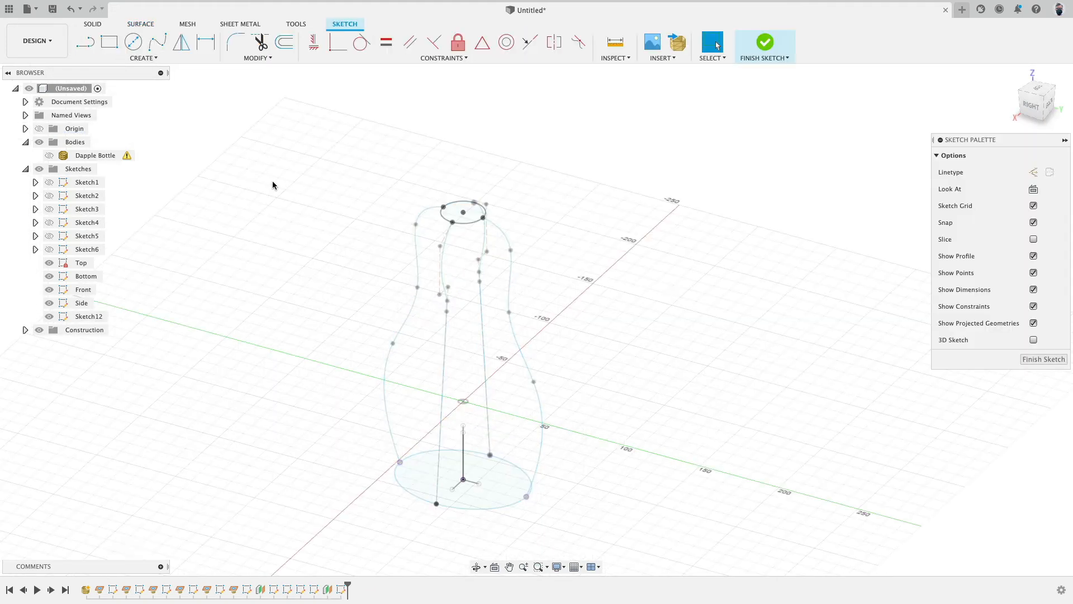
{"action": "left_click", "coordinate": [149, 58]}
{"action": "mouse_move", "coordinate": [133, 248]}
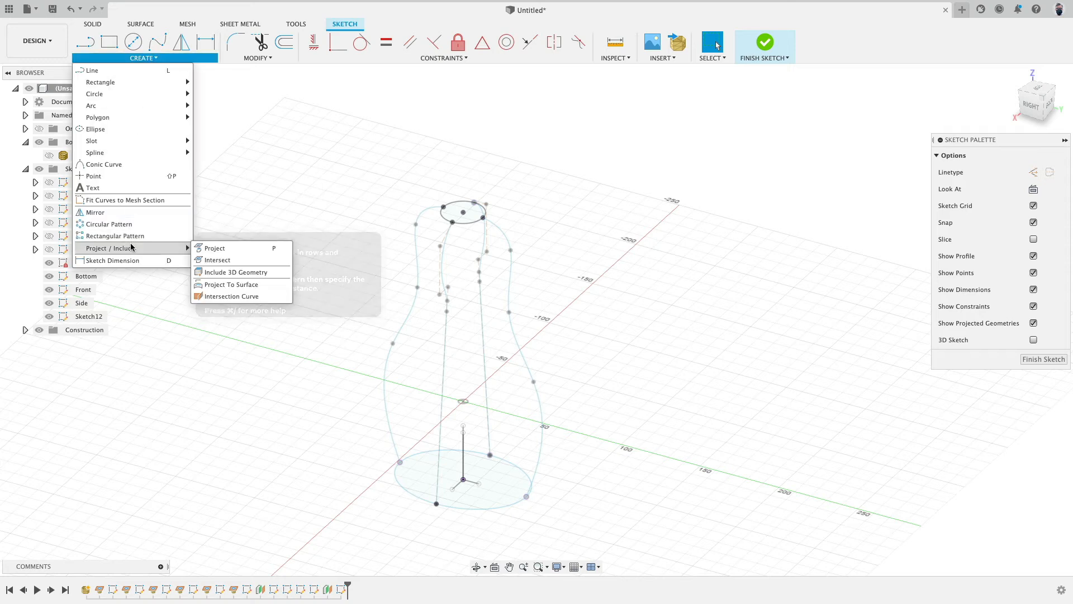
{"action": "left_click", "coordinate": [231, 260]}
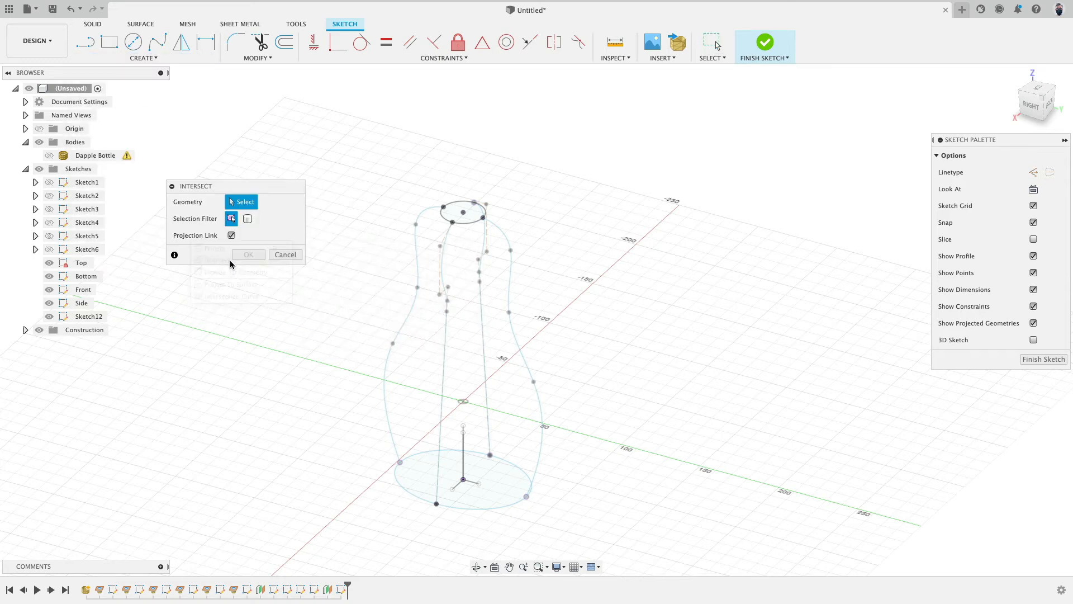
{"action": "left_click", "coordinate": [386, 392]}
{"action": "left_click", "coordinate": [445, 418]}
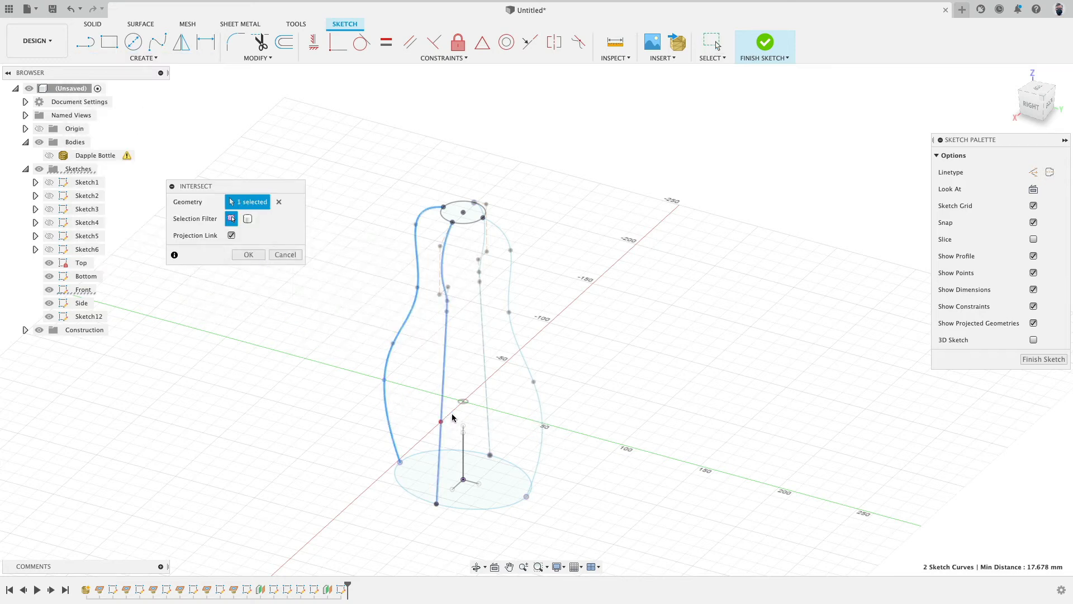
{"action": "left_click", "coordinate": [543, 415]}
{"action": "left_click", "coordinate": [487, 380]}
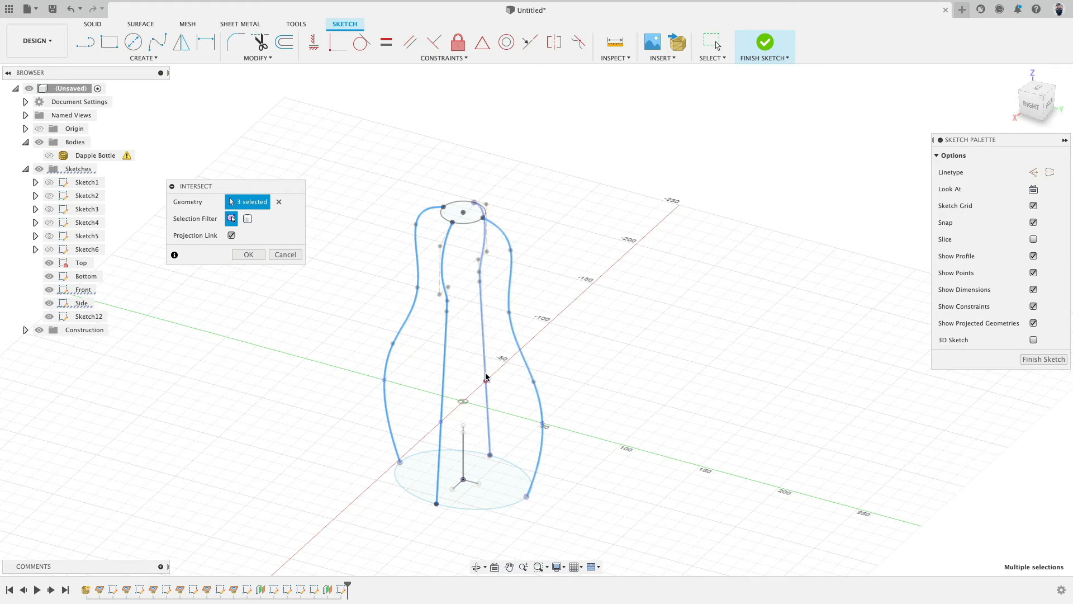
{"action": "left_click", "coordinate": [248, 254]}
Step: Draw a closed spline through the four intersection points on the offset plane
{"action": "left_click", "coordinate": [157, 42]}
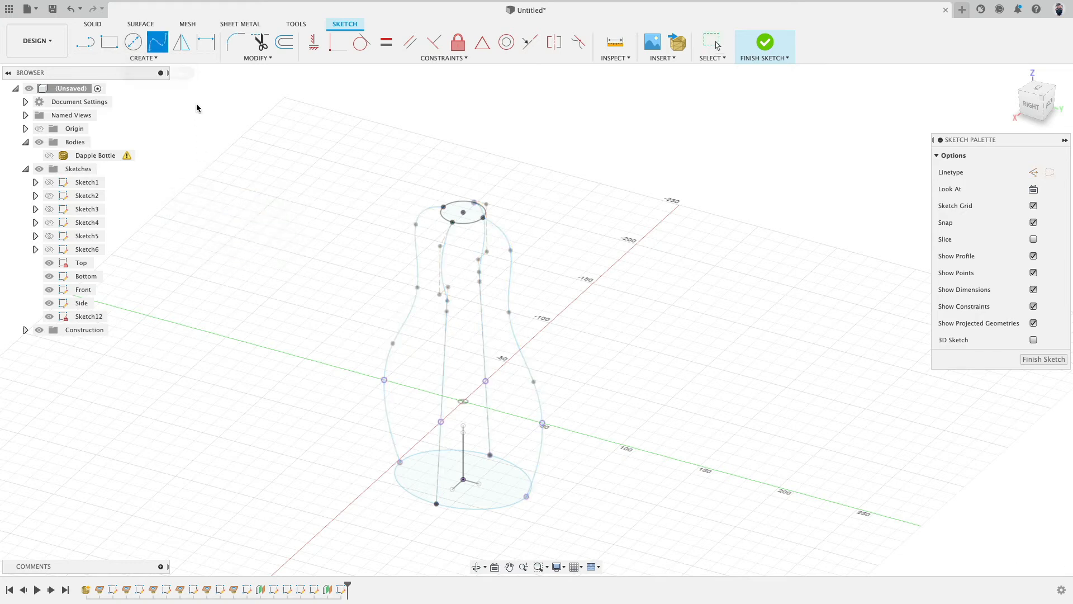
{"action": "left_click", "coordinate": [442, 421]}
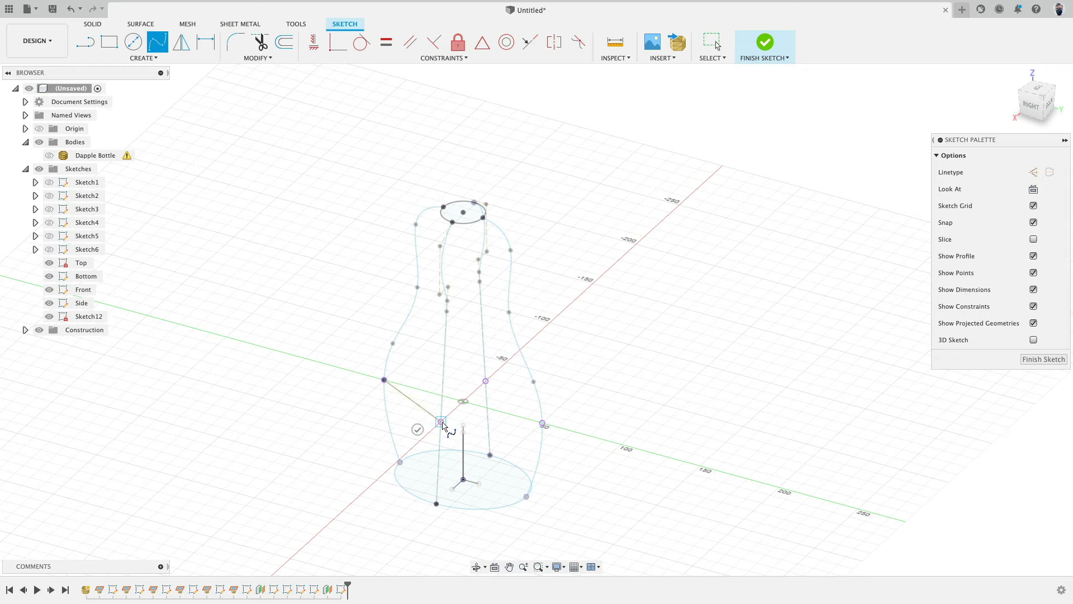
{"action": "left_click", "coordinate": [542, 422]}
{"action": "left_click", "coordinate": [486, 381]}
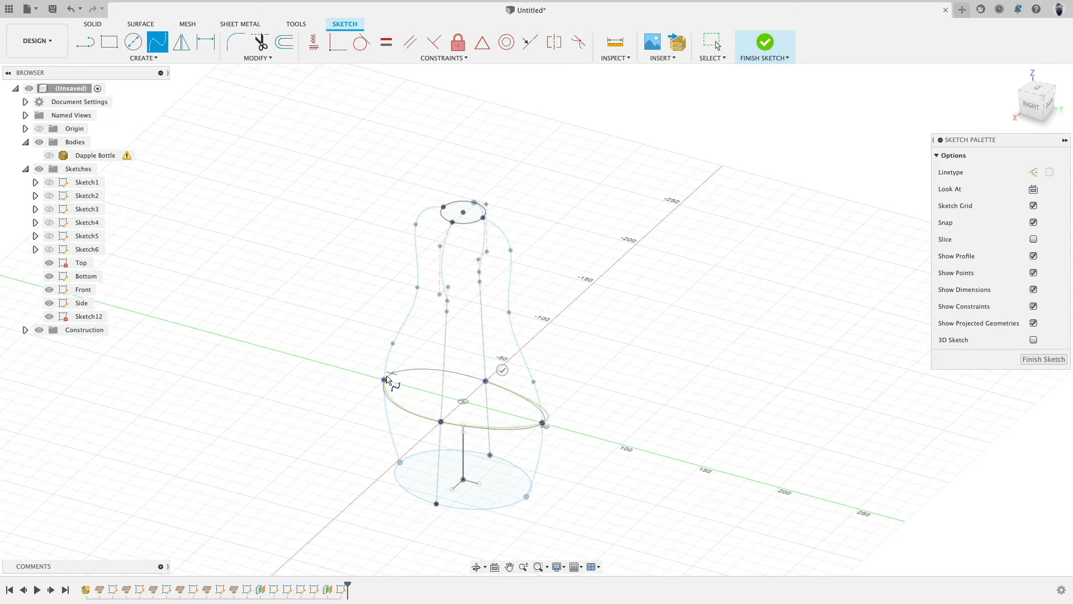
{"action": "left_click", "coordinate": [384, 380]}
{"action": "middle_click_drag", "start_coordinate": [267, 319], "coordinate": [296, 341], "text": "shift"}
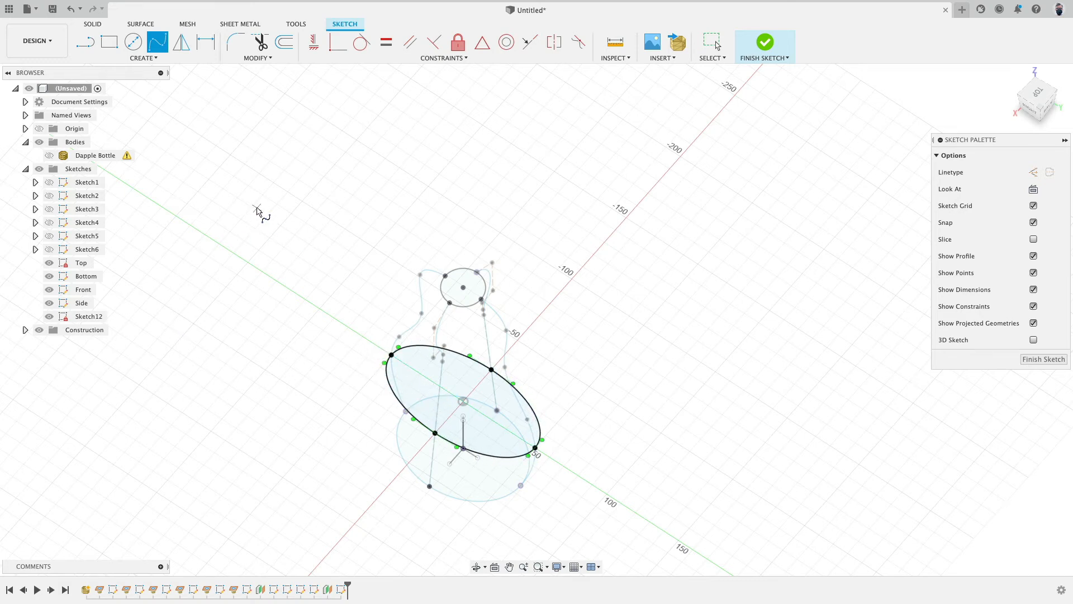
Step: Apply a horizontal/vertical constraint to the spline's tangent handles at the left and right side points
{"action": "left_click", "coordinate": [314, 42]}
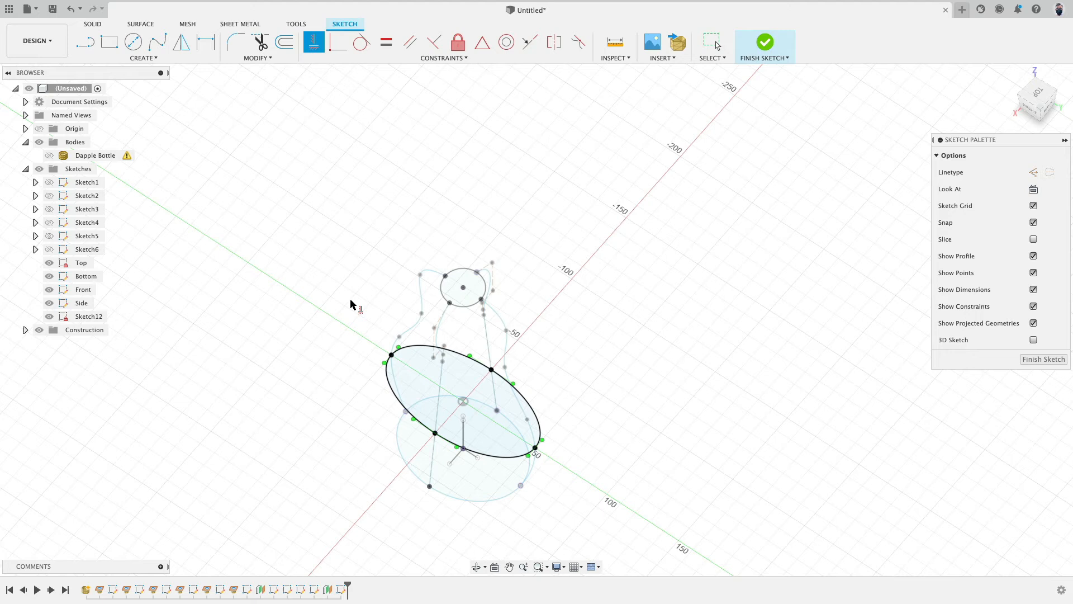
{"action": "left_click", "coordinate": [385, 359]}
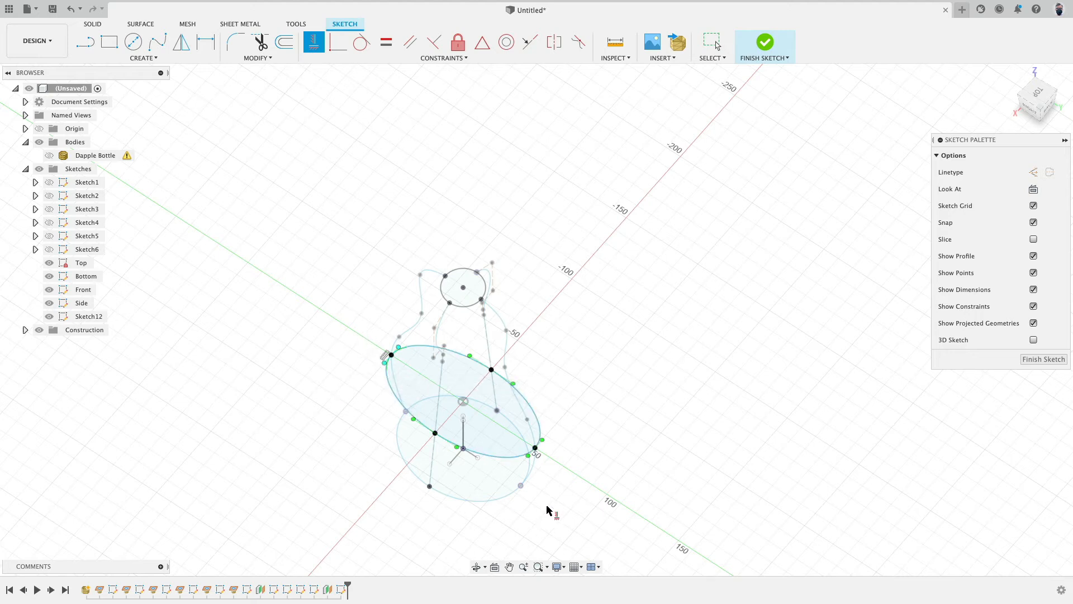
{"action": "left_click", "coordinate": [528, 456]}
{"action": "scroll", "coordinate": [549, 475], "scroll_direction": "up", "scroll_amount": 5}
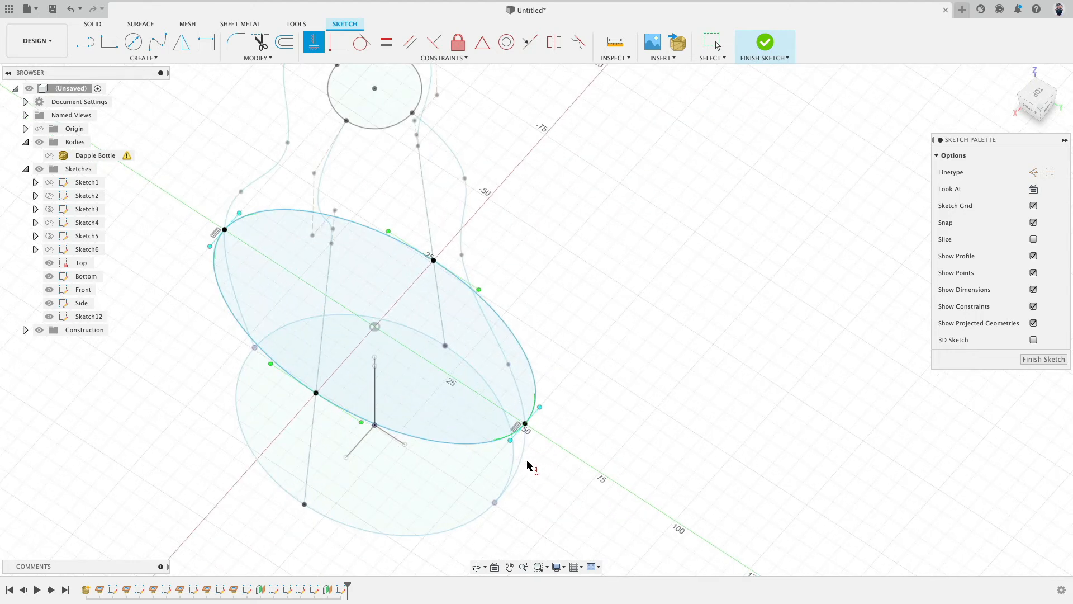
{"action": "scroll", "coordinate": [500, 429], "scroll_direction": "down", "scroll_amount": 3}
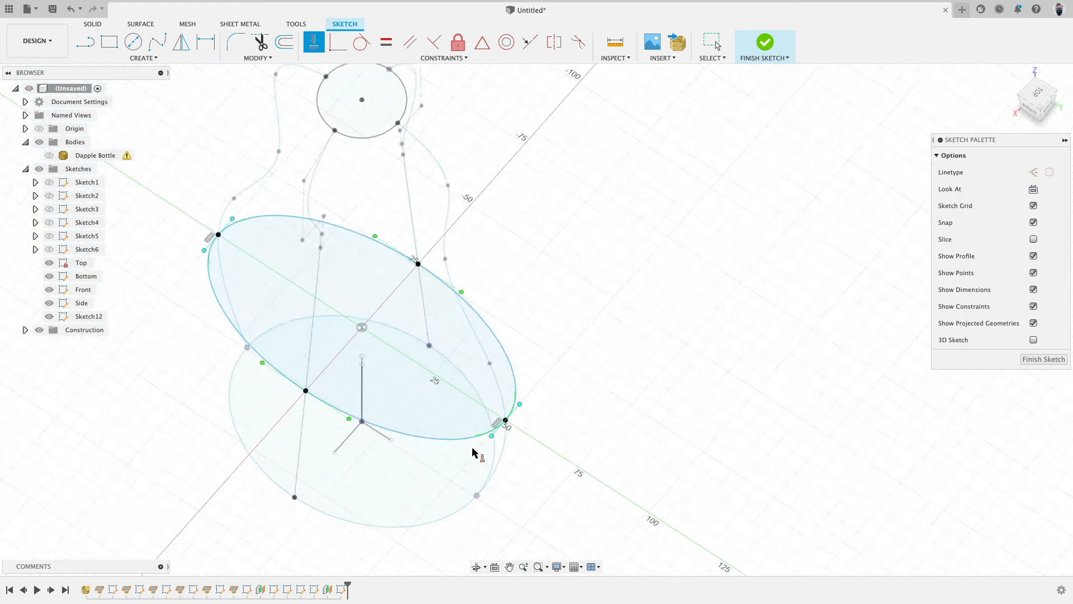
{"action": "scroll", "coordinate": [227, 271], "scroll_direction": "up", "scroll_amount": 4}
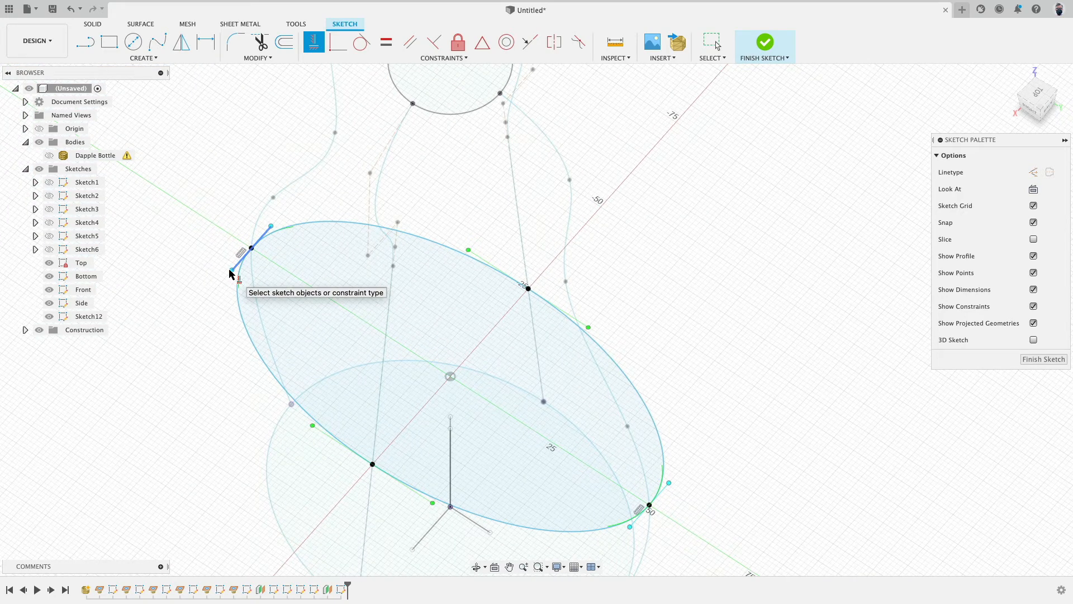
{"action": "left_click", "coordinate": [231, 272]}
{"action": "key", "text": "Escape"}
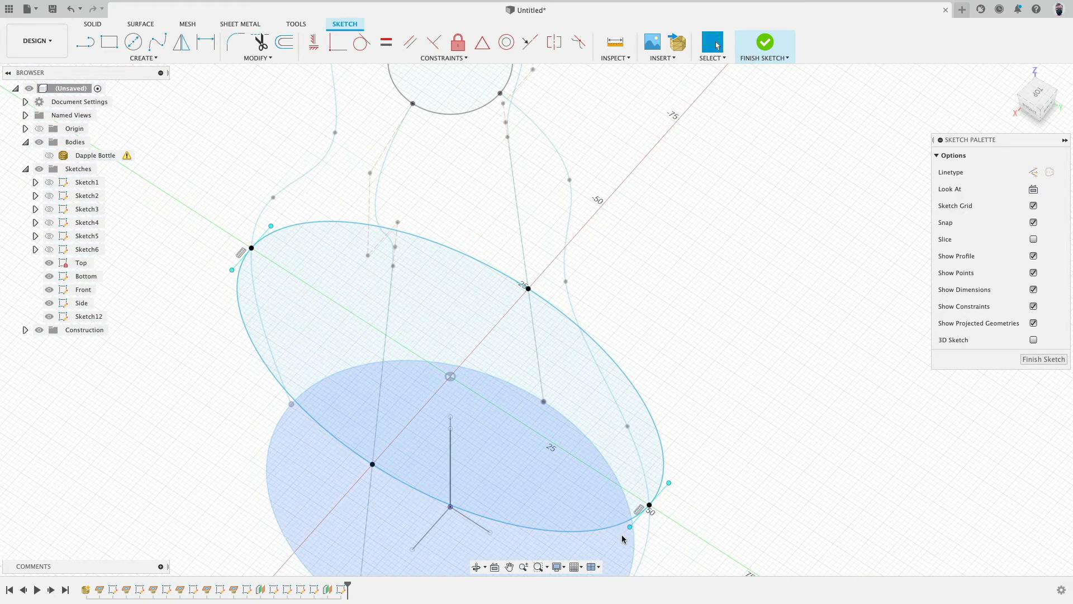
Step: Adjust the tangent handle lengths at the spline's side points to round out the cross-section
{"action": "left_click_drag", "start_coordinate": [630, 527], "coordinate": [614, 538]}
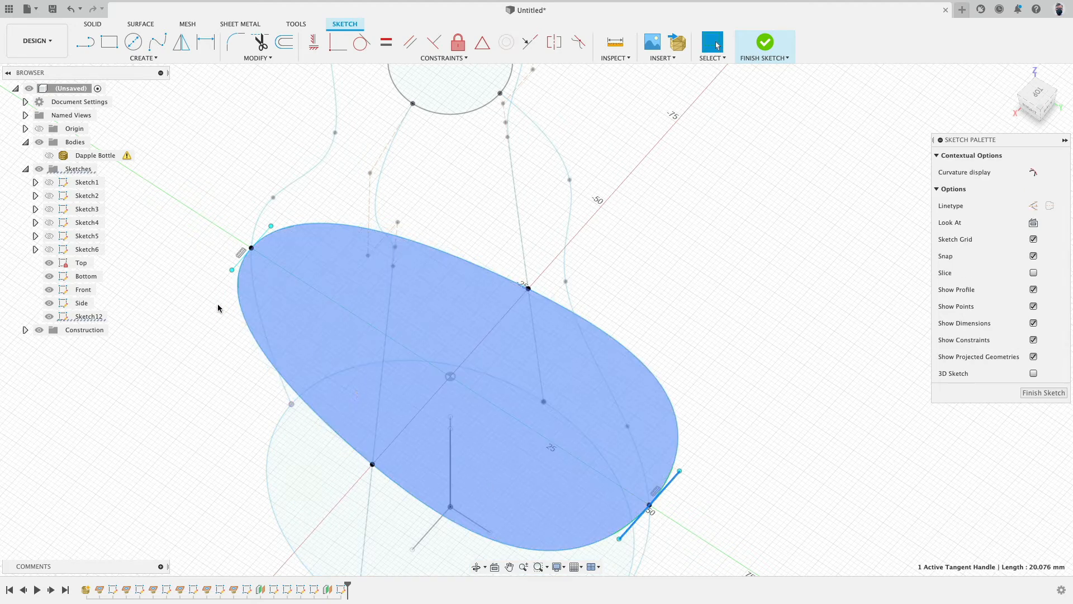
{"action": "mouse_move", "coordinate": [232, 270]}
{"action": "left_mouse_down"}
{"action": "mouse_move", "coordinate": [218, 280]}
{"action": "mouse_move", "coordinate": [228, 273]}
{"action": "left_mouse_up"}
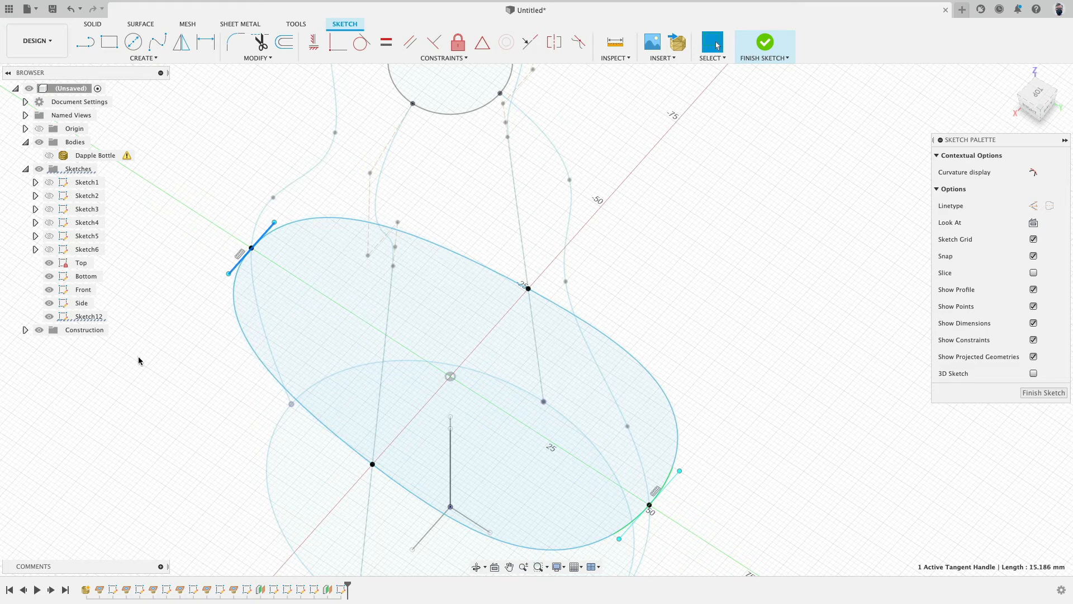
{"action": "left_click", "coordinate": [168, 335]}
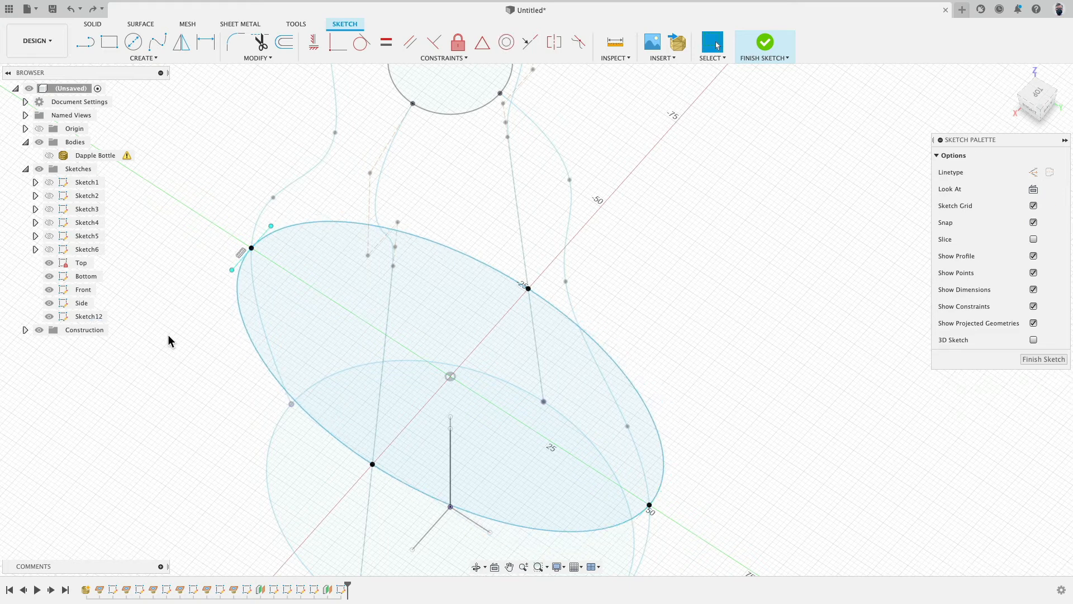
{"action": "left_click", "coordinate": [237, 290]}
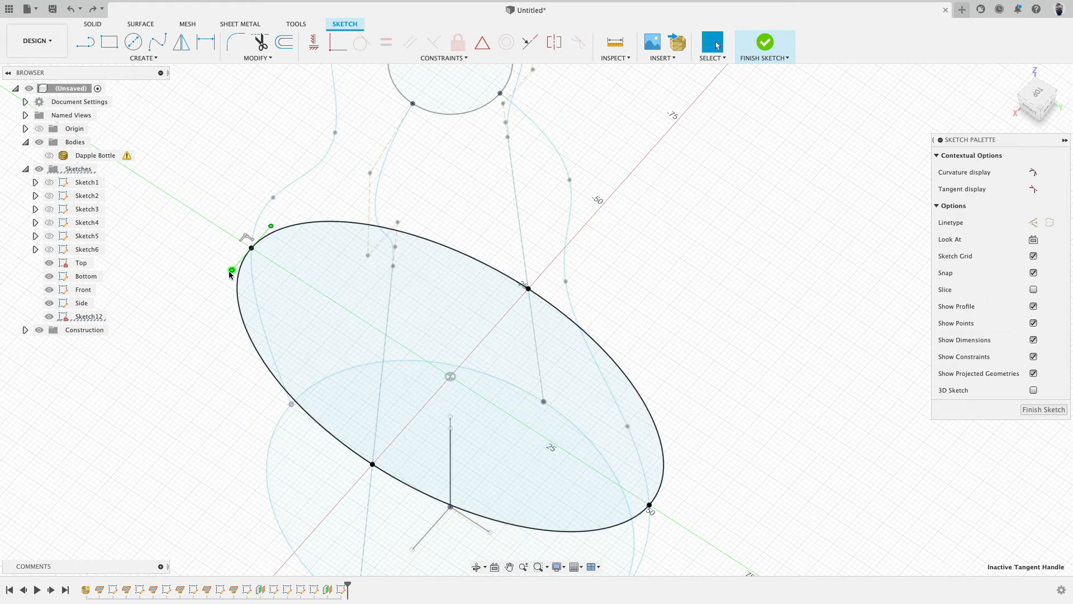
{"action": "left_click_drag", "start_coordinate": [222, 276], "coordinate": [215, 272]}
{"action": "left_click", "coordinate": [648, 507]}
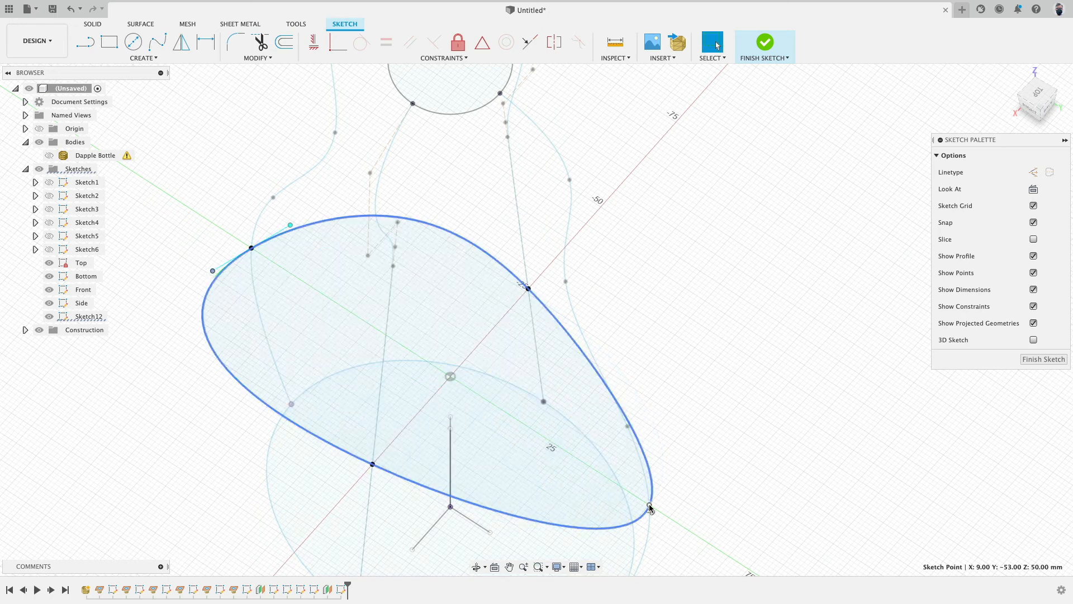
{"action": "left_click_drag", "start_coordinate": [658, 487], "coordinate": [682, 472]}
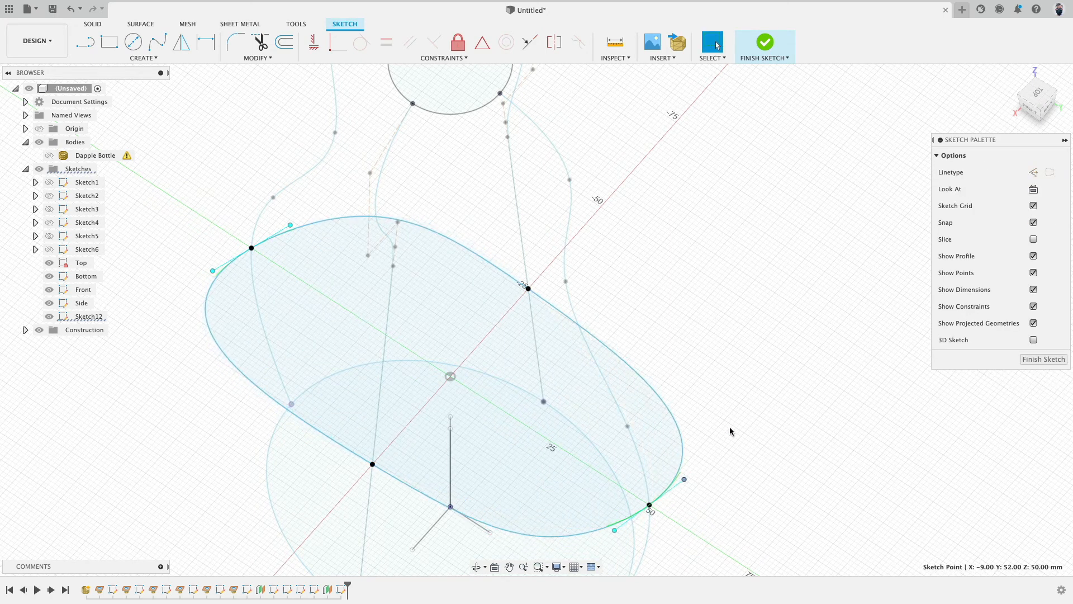
Step: Apply horizontal/vertical constraints to the remaining tangent handles of the cross-section spline
{"action": "left_click", "coordinate": [314, 42]}
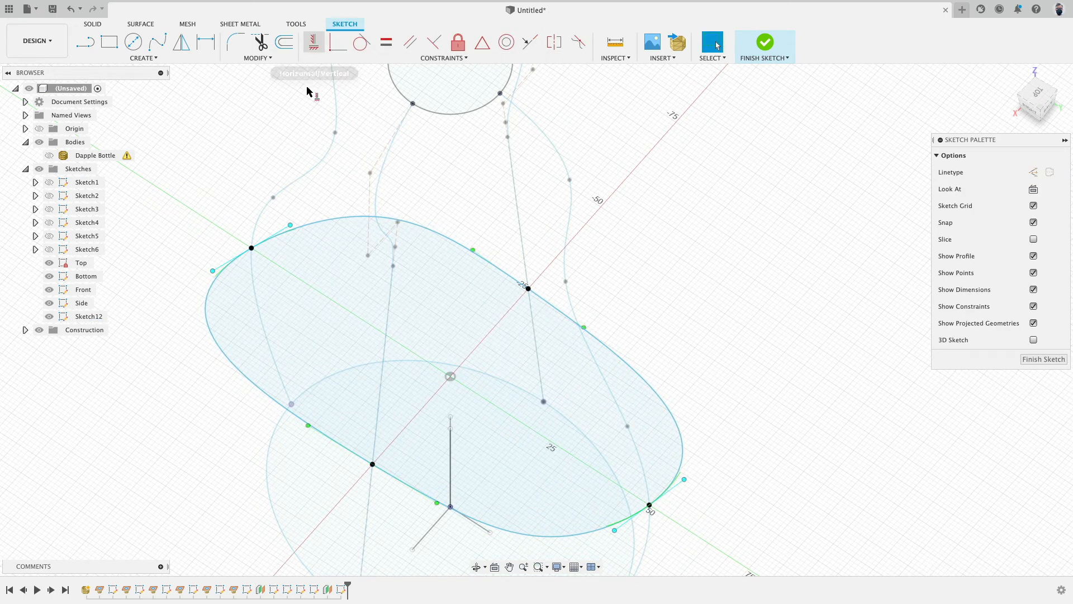
{"action": "left_click", "coordinate": [280, 231]}
{"action": "left_click", "coordinate": [677, 491]}
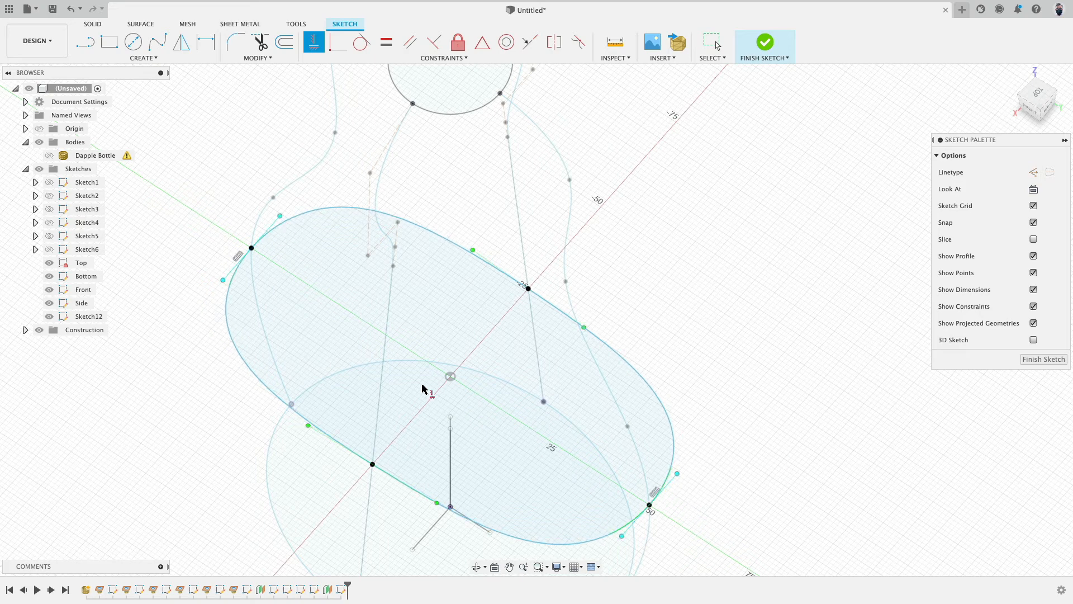
{"action": "left_click", "coordinate": [223, 281]}
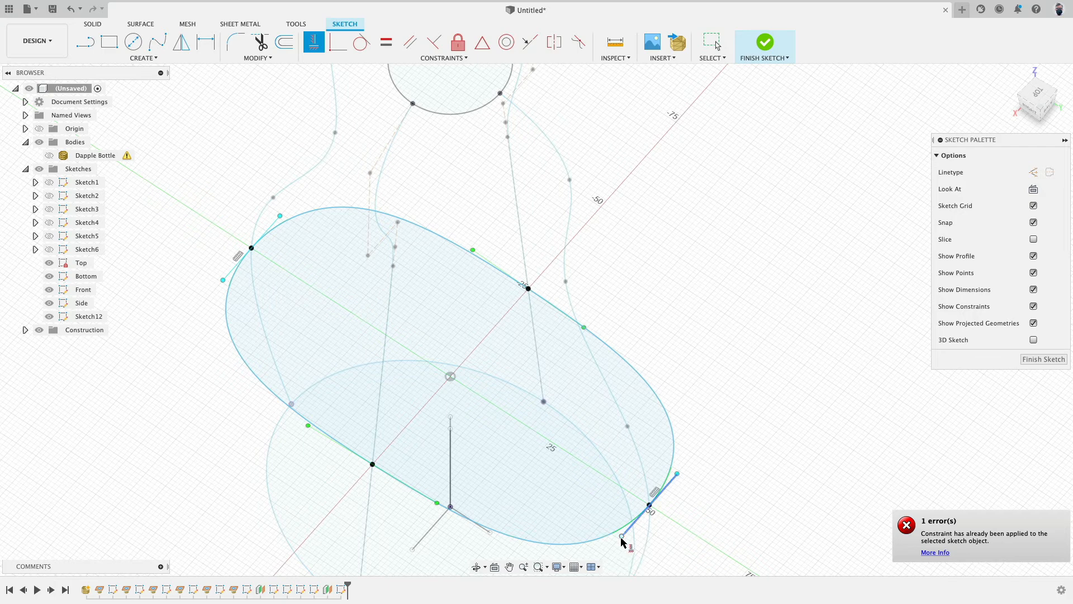
{"action": "left_click", "coordinate": [622, 536]}
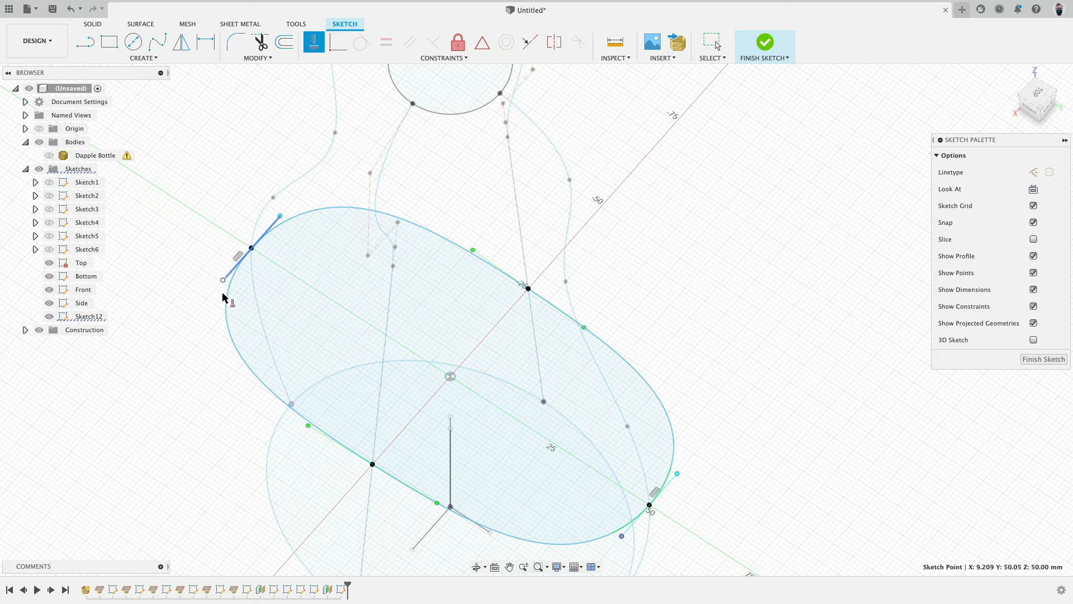
Step: Orbit around the new cross-section spline to inspect its tangent handles from several angles
{"action": "middle_click_drag", "start_coordinate": [274, 326], "coordinate": [368, 353], "text": "shift"}
{"action": "middle_click_drag", "start_coordinate": [687, 451], "coordinate": [682, 310]}
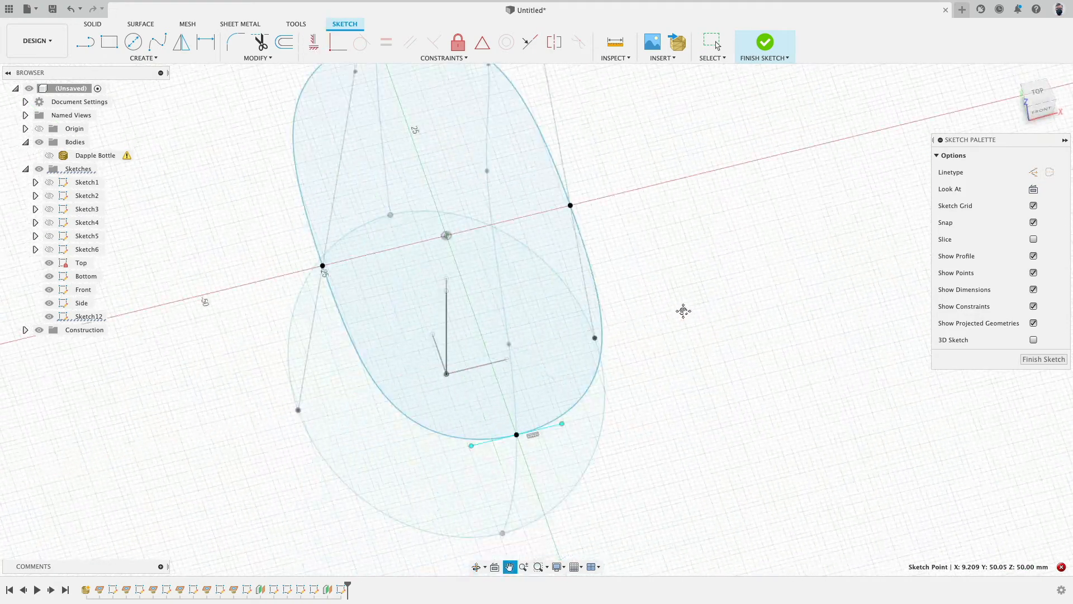
{"action": "left_click", "coordinate": [564, 423]}
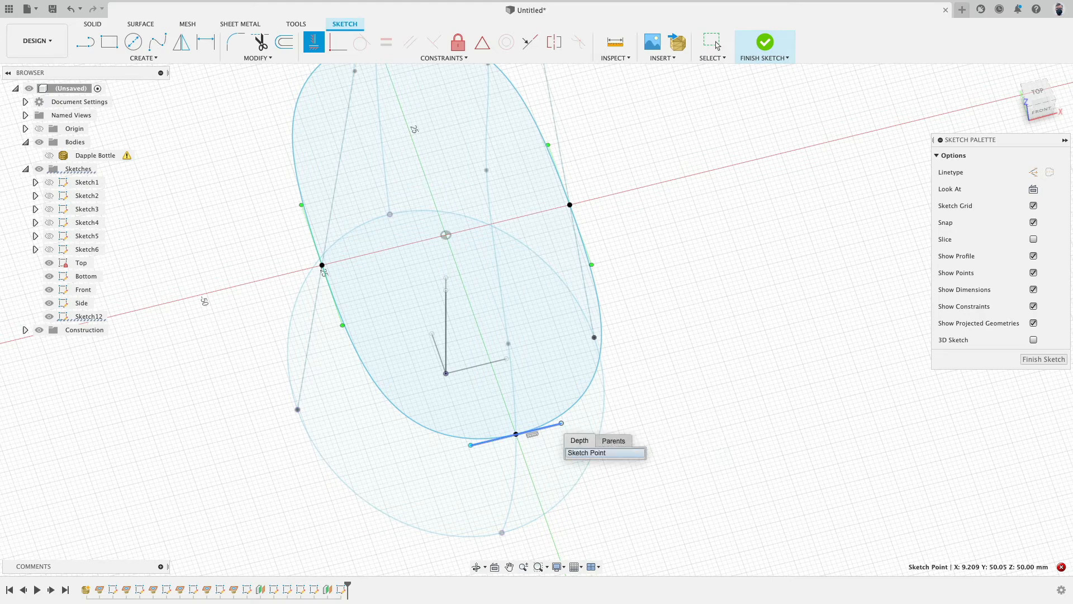
{"action": "left_click", "coordinate": [579, 453]}
{"action": "middle_click_drag", "start_coordinate": [693, 431], "coordinate": [600, 433], "text": "shift"}
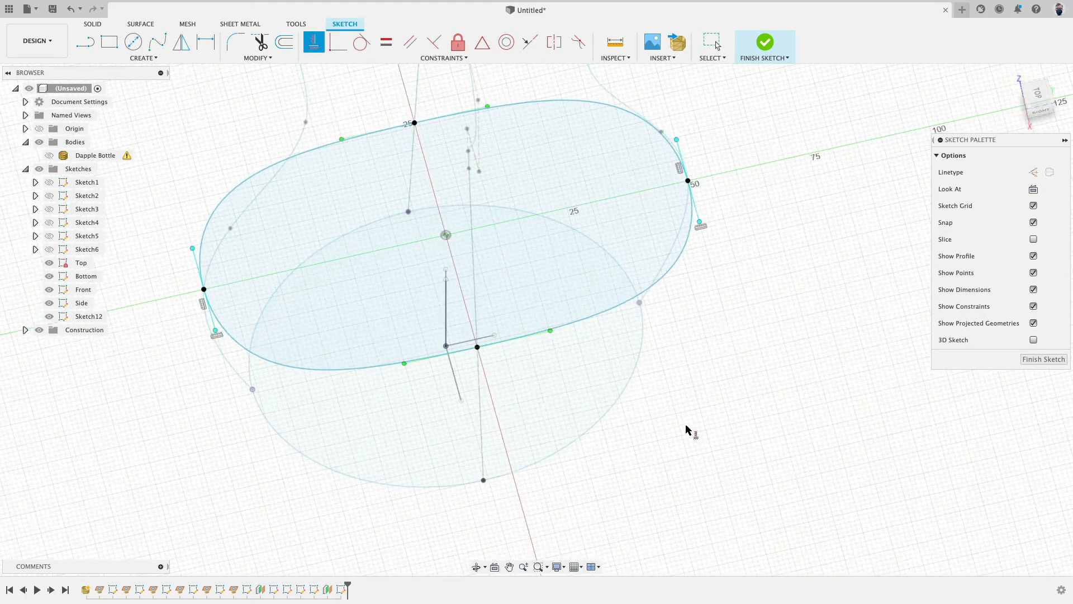
{"action": "middle_click_drag", "start_coordinate": [704, 423], "coordinate": [652, 393], "text": "shift"}
{"action": "middle_click_drag", "start_coordinate": [678, 251], "coordinate": [750, 307], "text": "shift"}
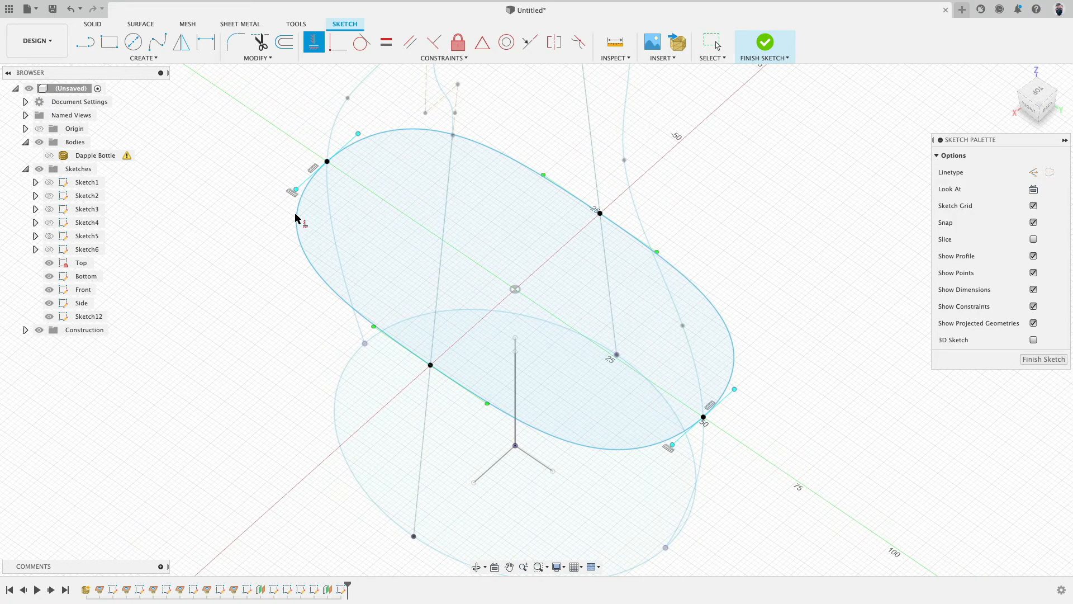
{"action": "mouse_move", "coordinate": [774, 364]}
{"action": "middle_mouse_down", "text": "shift"}
{"action": "mouse_move", "coordinate": [731, 326]}
{"action": "mouse_move", "coordinate": [712, 330]}
{"action": "mouse_move", "coordinate": [733, 345]}
{"action": "middle_mouse_up", "text": "shift"}
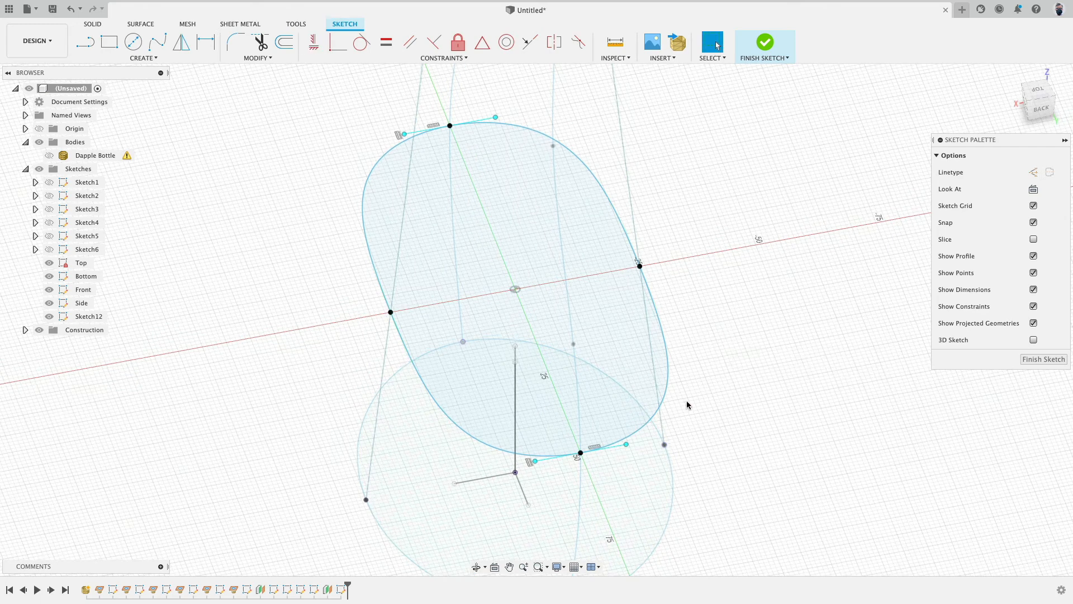
Step: Finish the mid-height cross-section sketch
{"action": "left_click_drag", "start_coordinate": [625, 445], "coordinate": [623, 445]}
{"action": "middle_click_drag", "start_coordinate": [444, 357], "coordinate": [556, 390], "text": "shift"}
{"action": "left_click", "coordinate": [268, 251]}
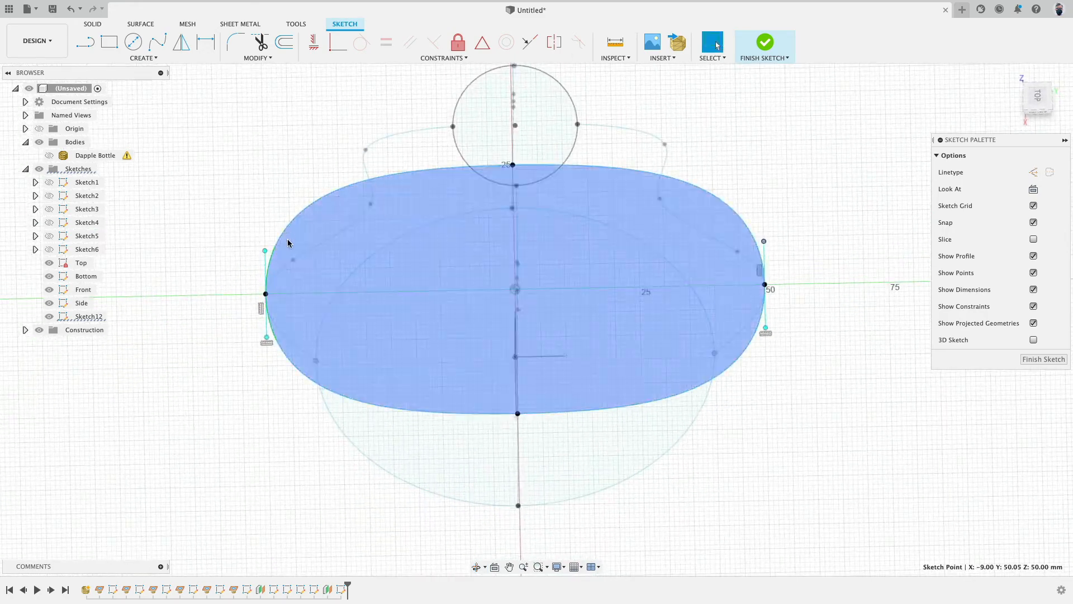
{"action": "mouse_move", "coordinate": [268, 251]}
{"action": "middle_mouse_down", "text": "shift"}
{"action": "mouse_move", "coordinate": [371, 213]}
{"action": "mouse_move", "coordinate": [424, 144]}
{"action": "middle_mouse_up", "text": "shift"}
{"action": "scroll", "coordinate": [457, 272], "scroll_direction": "down", "scroll_amount": 5}
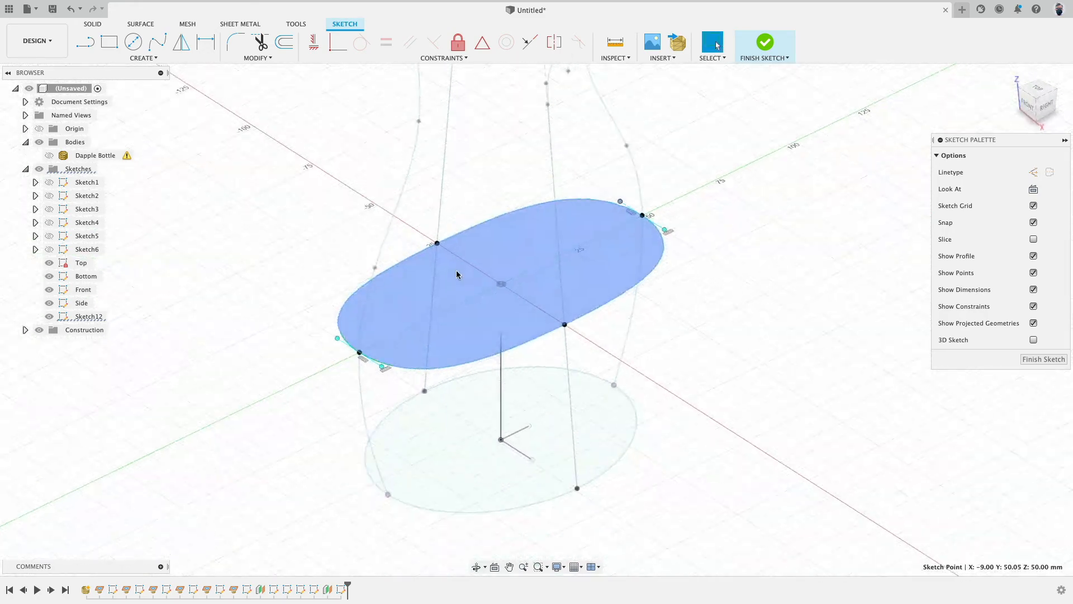
{"action": "left_click", "coordinate": [766, 44]}
Step: Start a surface Loft from the bottom and mid-height profiles, then clear the profile selection
{"action": "middle_click_drag", "start_coordinate": [318, 223], "coordinate": [289, 255]}
{"action": "scroll", "coordinate": [316, 227], "scroll_direction": "down", "scroll_amount": 3}
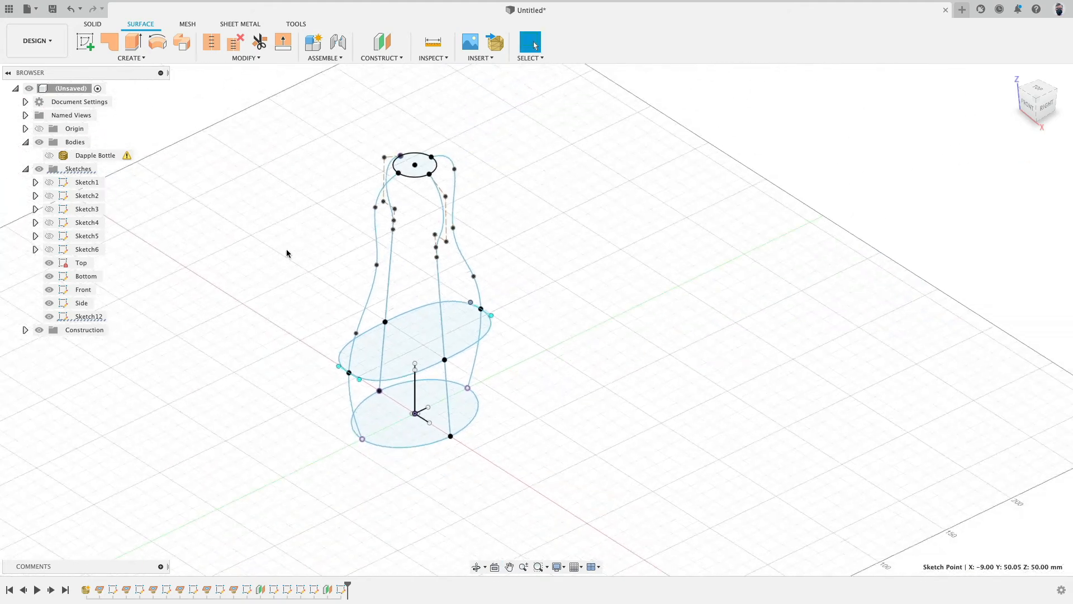
{"action": "left_click", "coordinate": [133, 58]}
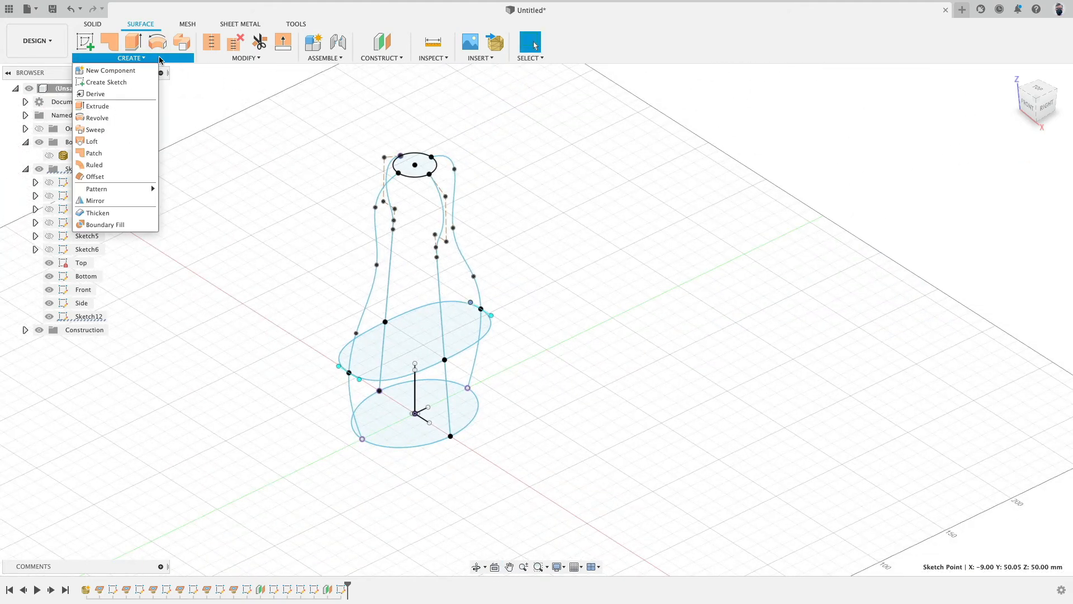
{"action": "left_click", "coordinate": [123, 145]}
{"action": "left_click", "coordinate": [398, 431]}
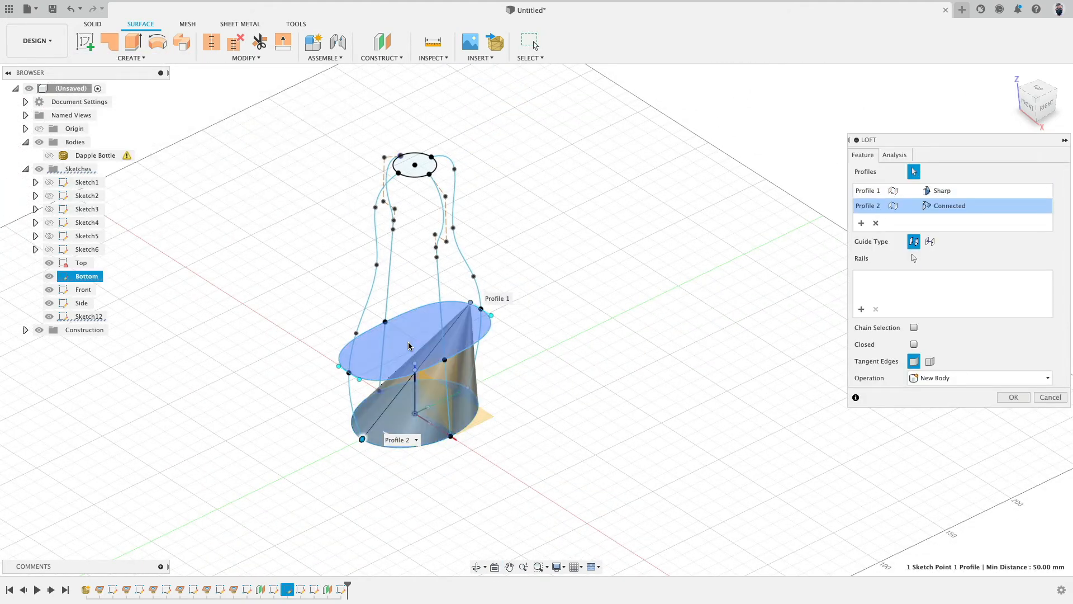
{"action": "left_click", "coordinate": [422, 350]}
{"action": "left_click", "coordinate": [945, 191]}
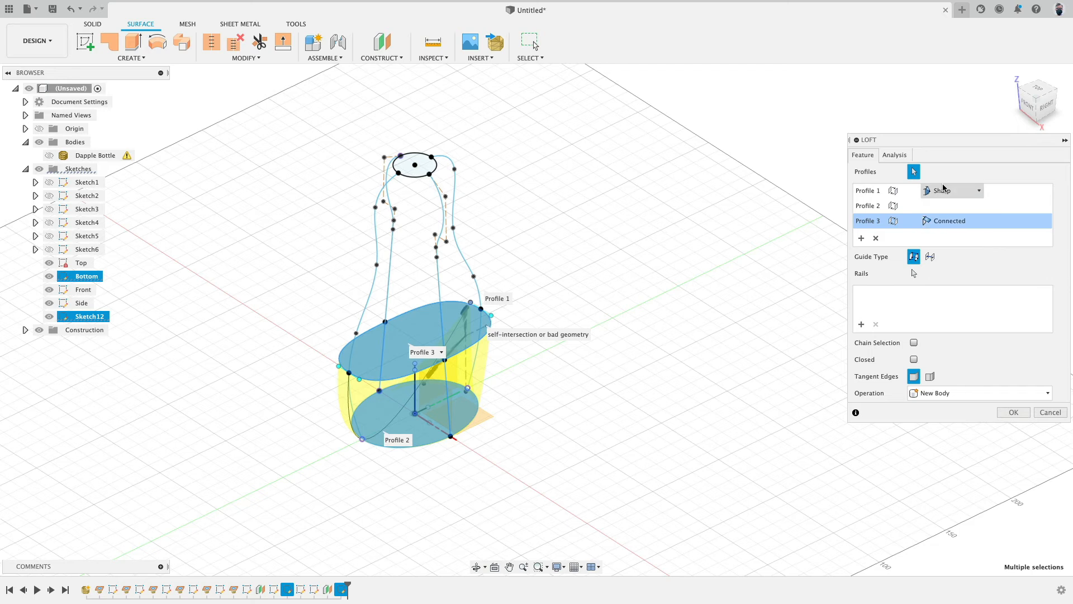
{"action": "left_click", "coordinate": [876, 239]}
{"action": "left_click", "coordinate": [876, 223]}
{"action": "left_click", "coordinate": [876, 223]}
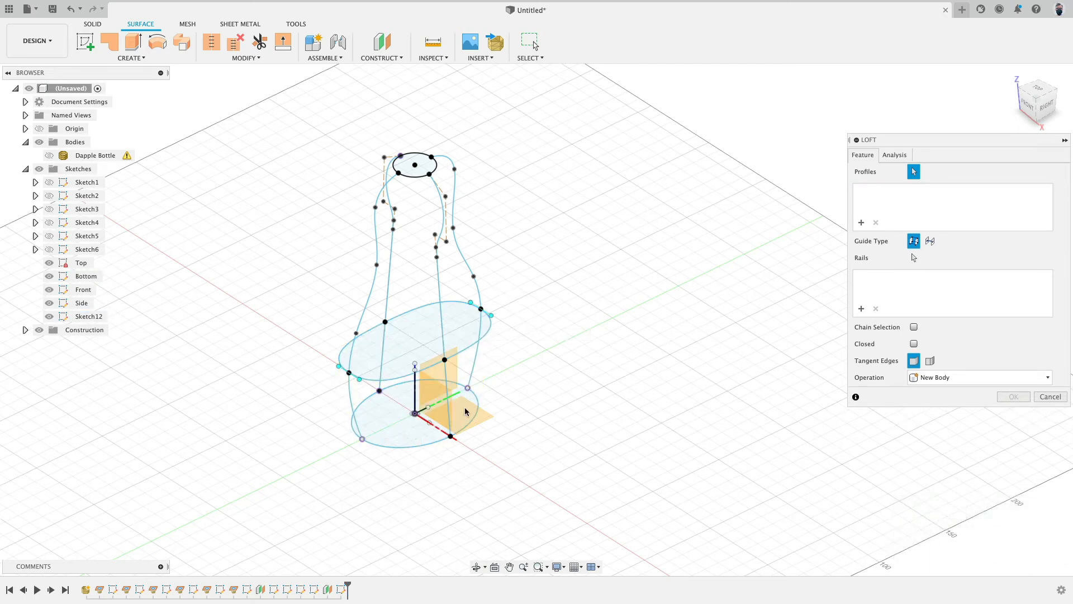
Step: Try lofting the bottom, mid-height and top profiles with the side curves added as extra profiles
{"action": "left_click", "coordinate": [411, 414]}
{"action": "left_click", "coordinate": [431, 331]}
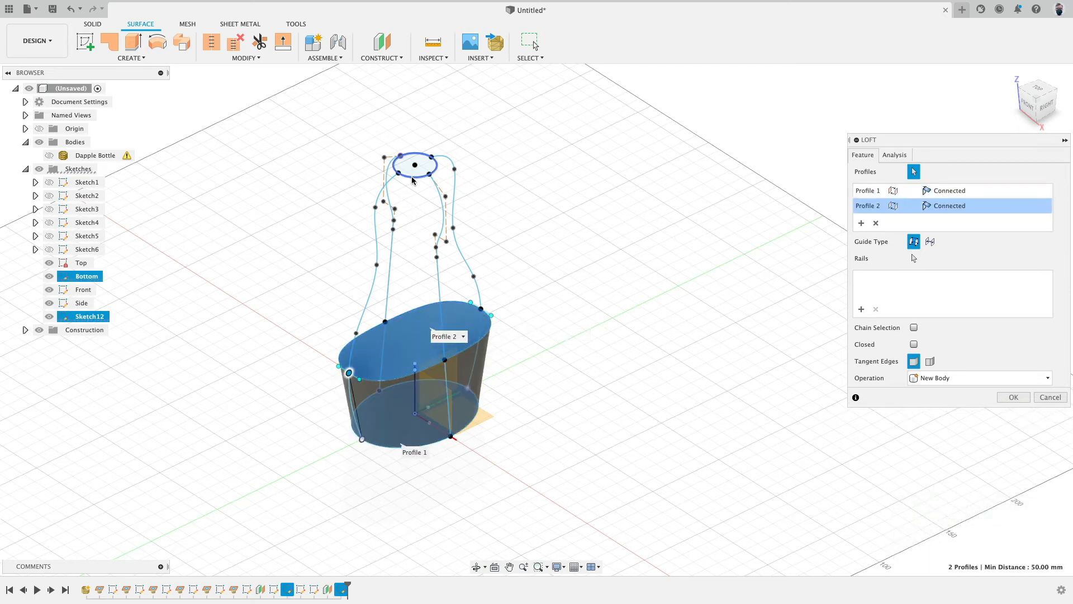
{"action": "left_click", "coordinate": [412, 178]}
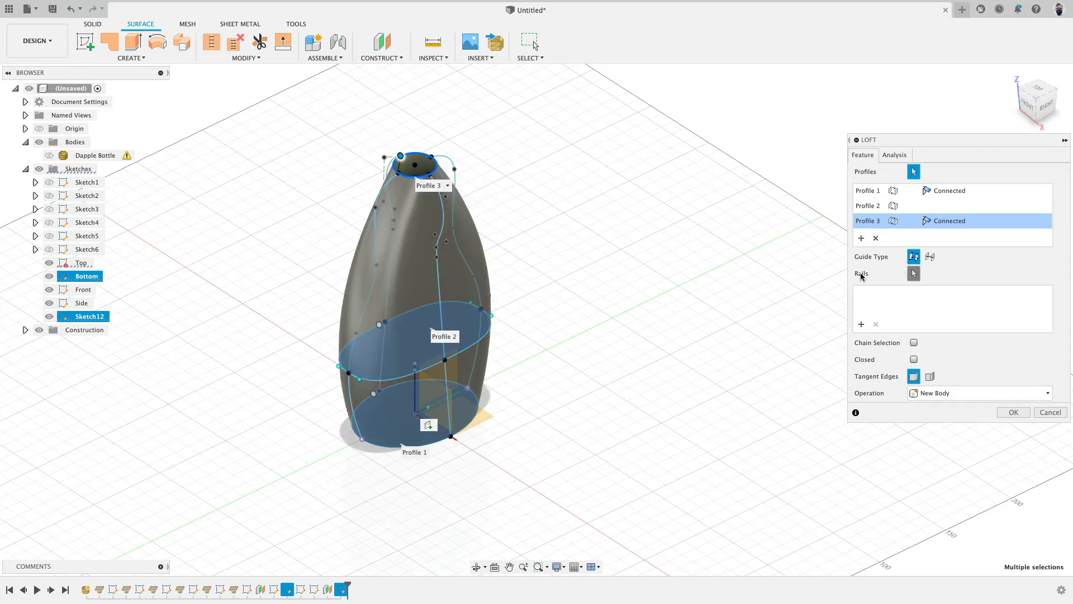
{"action": "left_click", "coordinate": [441, 295]}
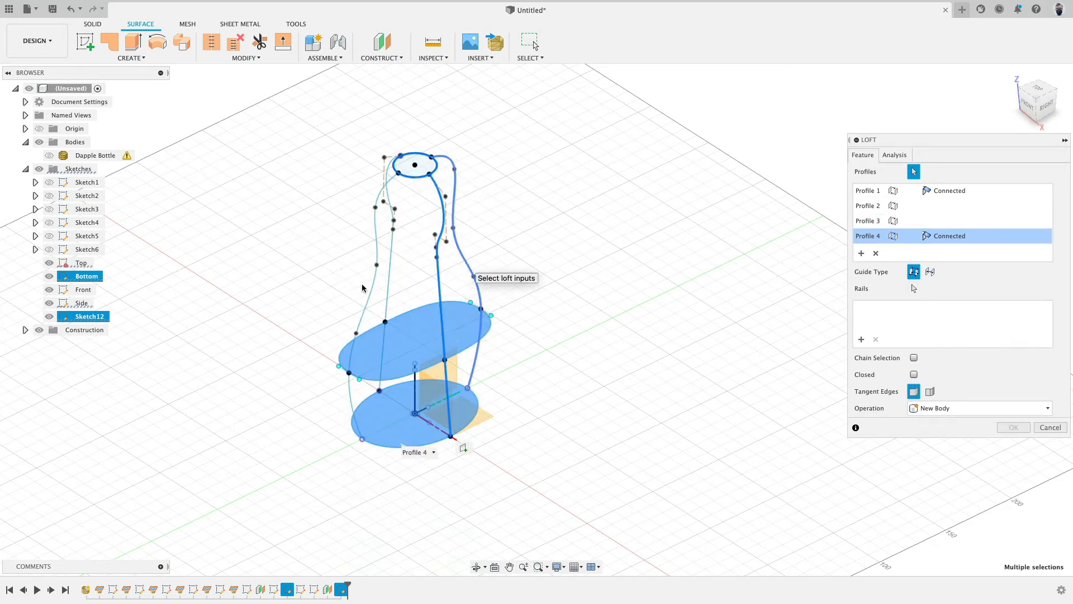
{"action": "left_click", "coordinate": [470, 274]}
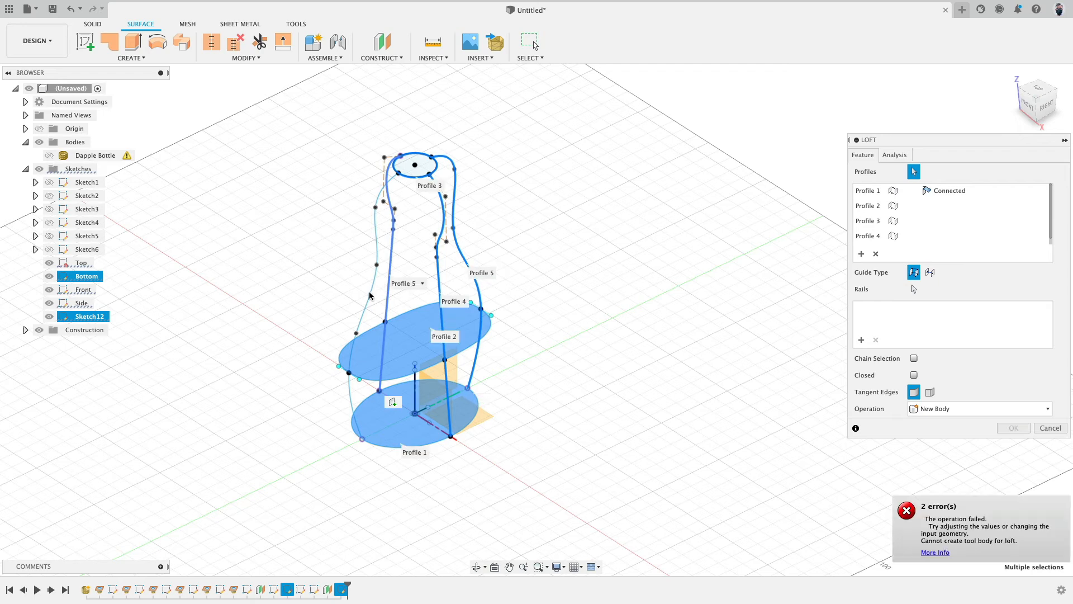
{"action": "left_click", "coordinate": [369, 291]}
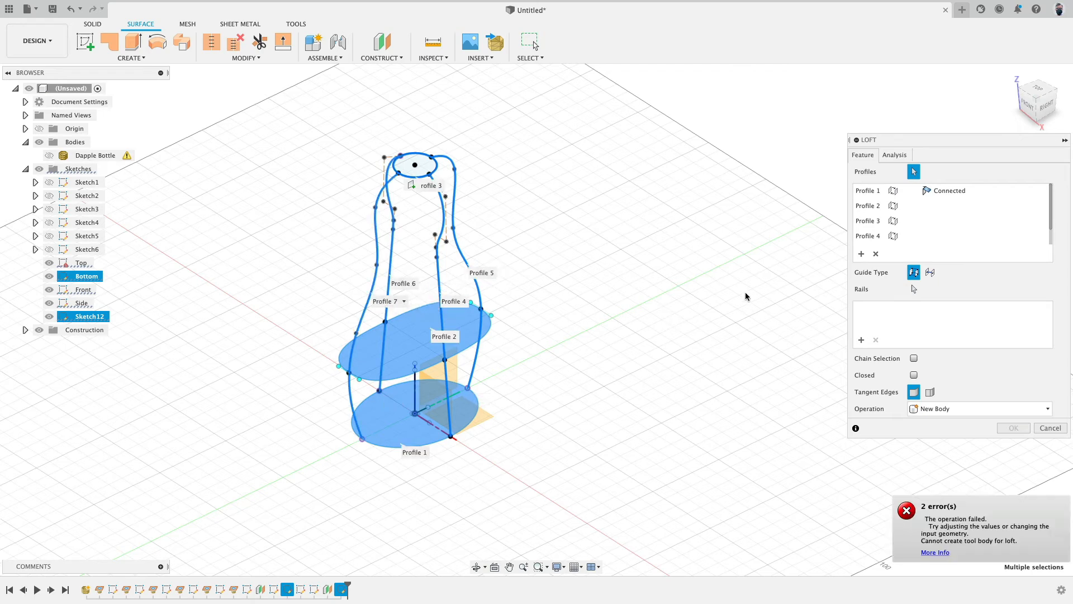
{"action": "middle_click_drag", "start_coordinate": [743, 297], "coordinate": [716, 297], "text": "shift"}
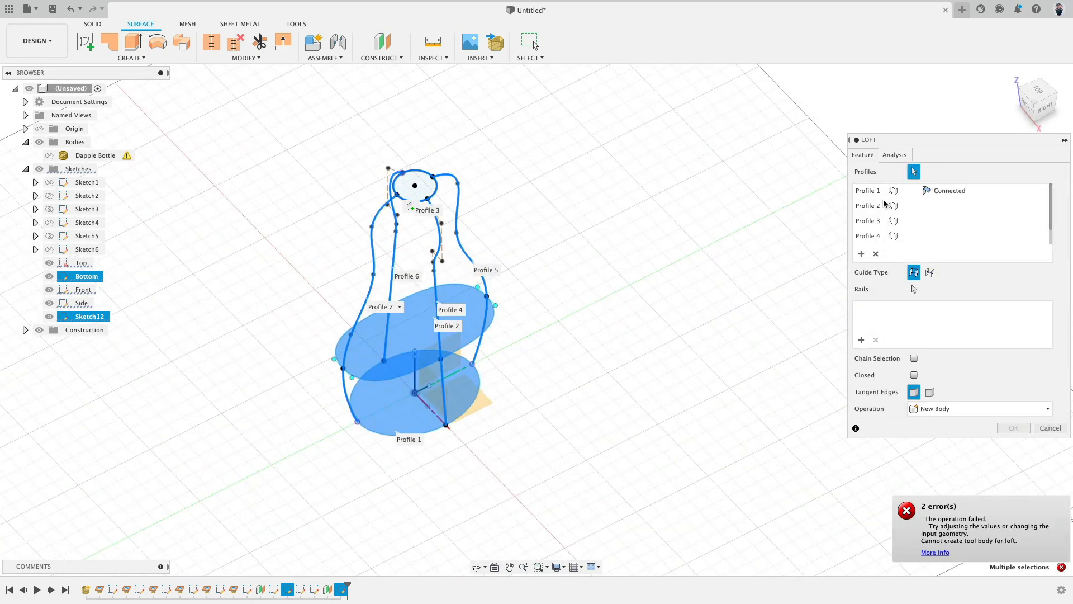
Step: Remove the side curves from the loft profiles, keeping the bottom, mid-height and top profiles
{"action": "left_click", "coordinate": [868, 236]}
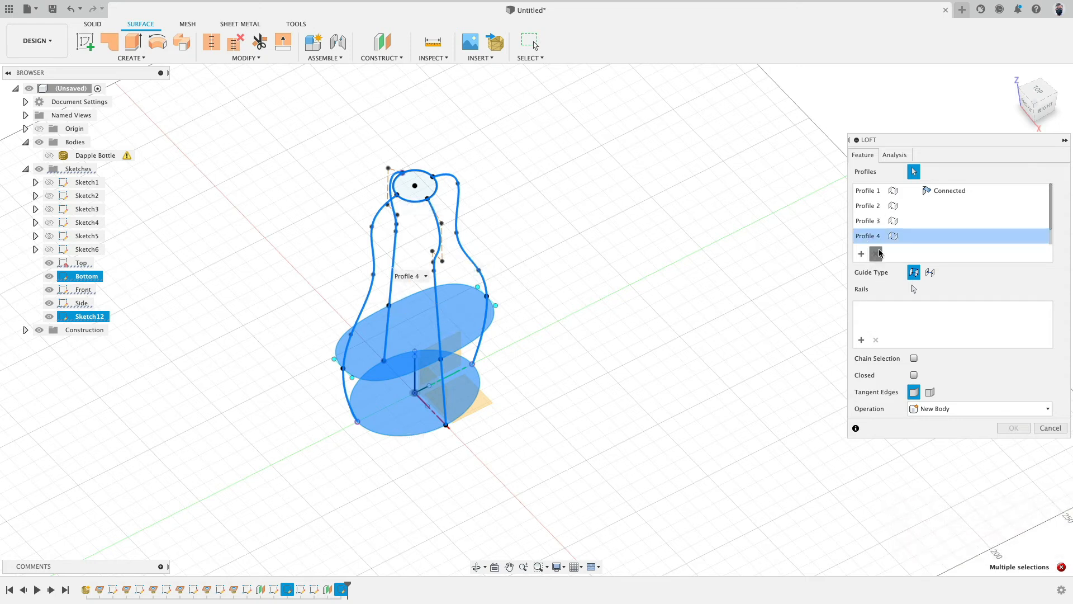
{"action": "left_click", "coordinate": [875, 255]}
{"action": "left_click", "coordinate": [875, 237]}
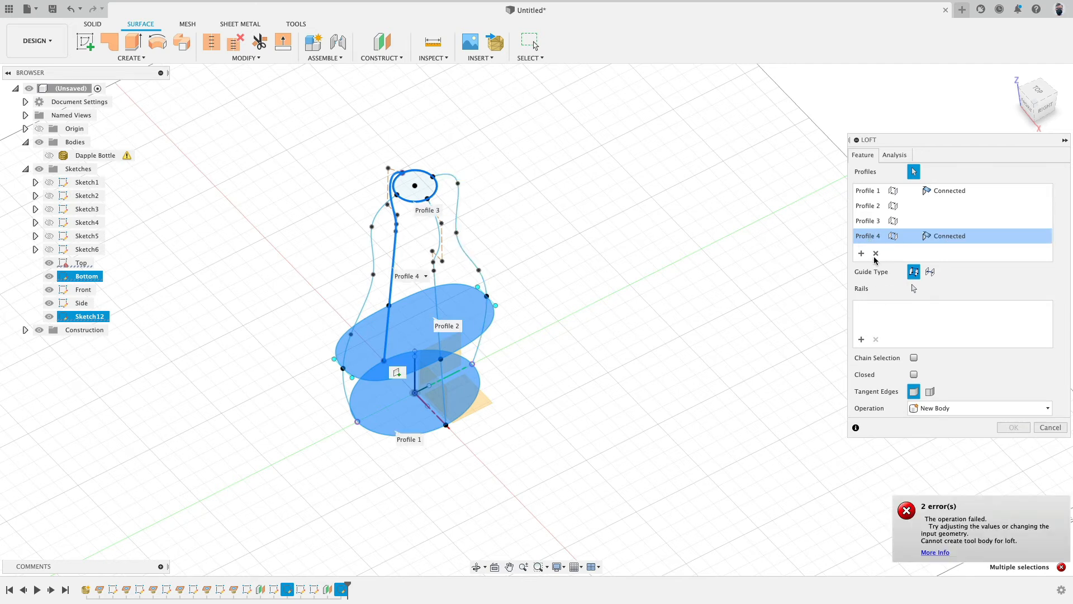
{"action": "left_click", "coordinate": [876, 255]}
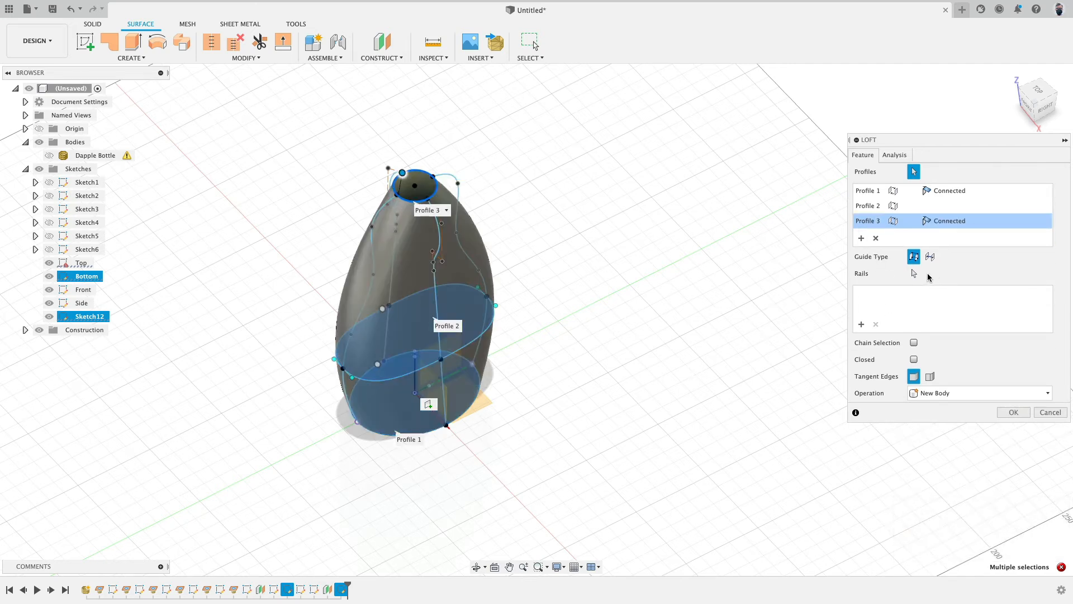
Step: Add the four side curves as loft rails, preview the body, and cancel the loft
{"action": "left_click", "coordinate": [914, 273]}
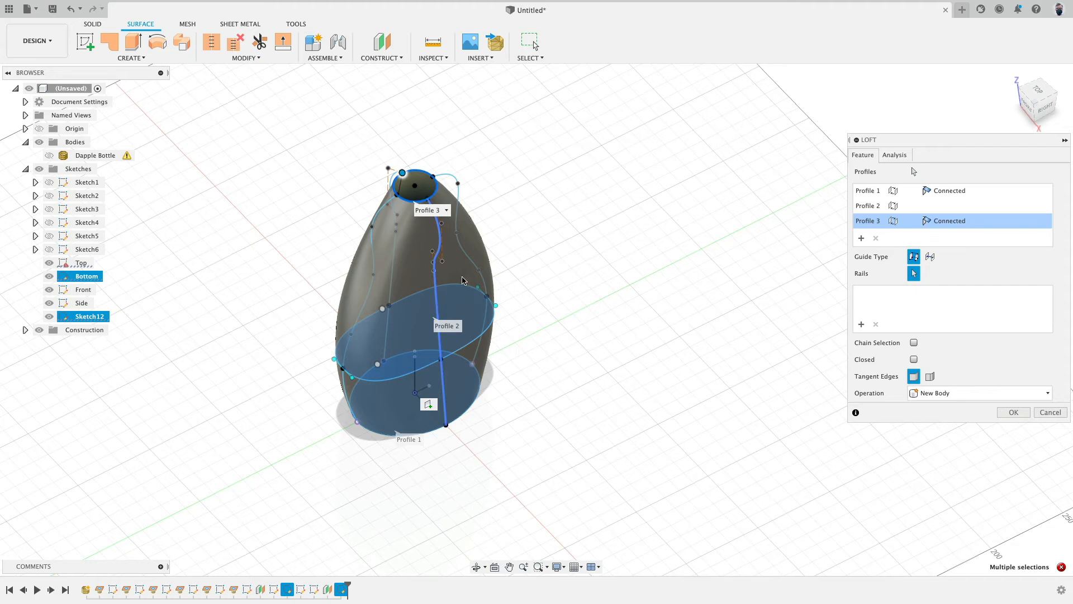
{"action": "left_click", "coordinate": [435, 299]}
{"action": "left_click", "coordinate": [473, 261]}
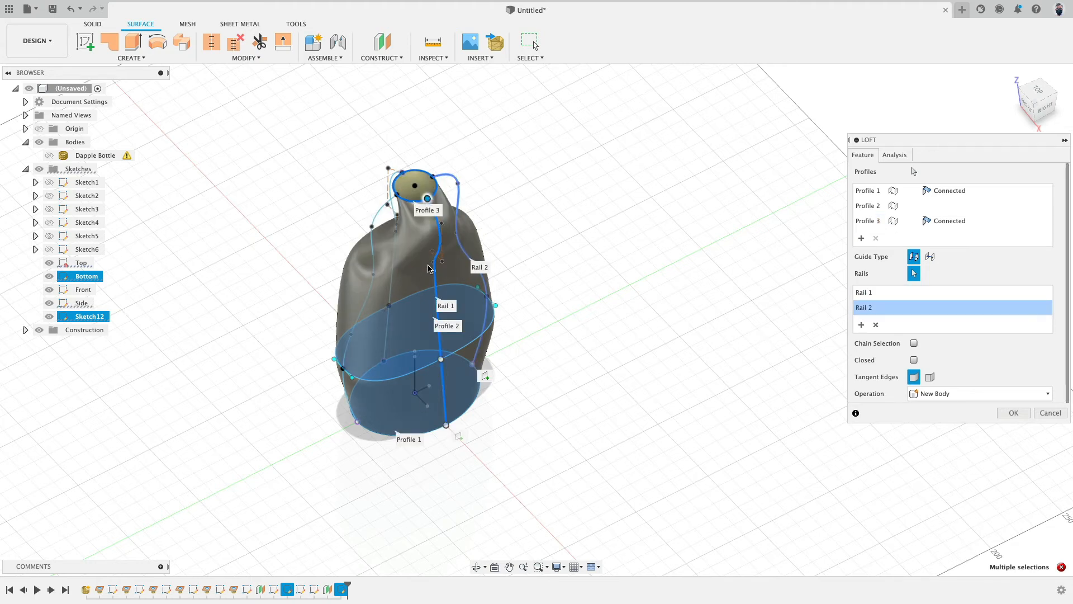
{"action": "left_click", "coordinate": [391, 276]}
{"action": "left_click", "coordinate": [367, 302]}
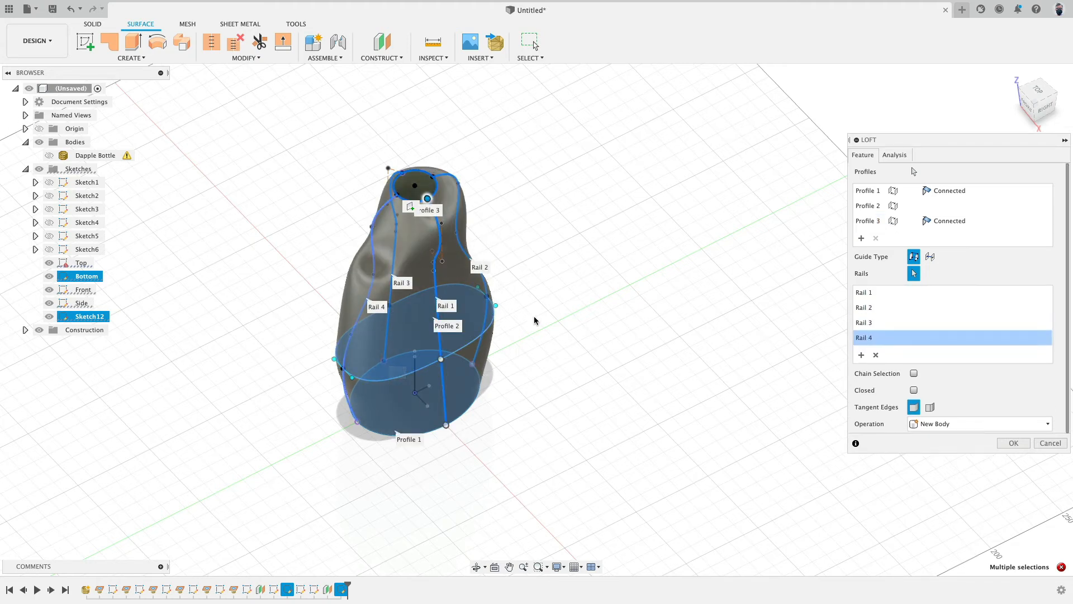
{"action": "middle_click_drag", "start_coordinate": [628, 343], "coordinate": [367, 253], "text": "shift"}
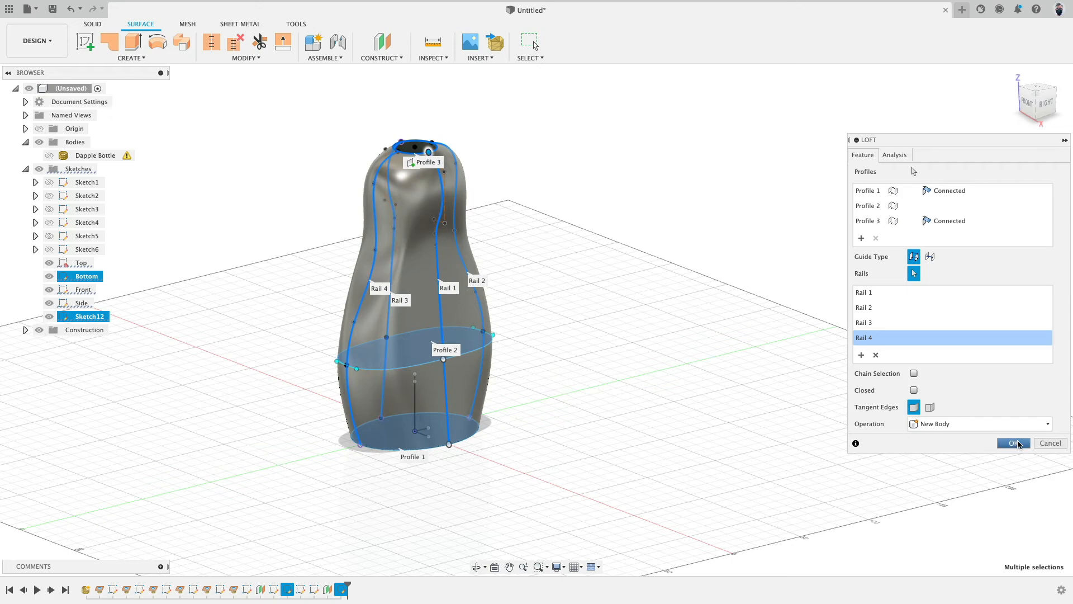
{"action": "left_click", "coordinate": [1050, 442]}
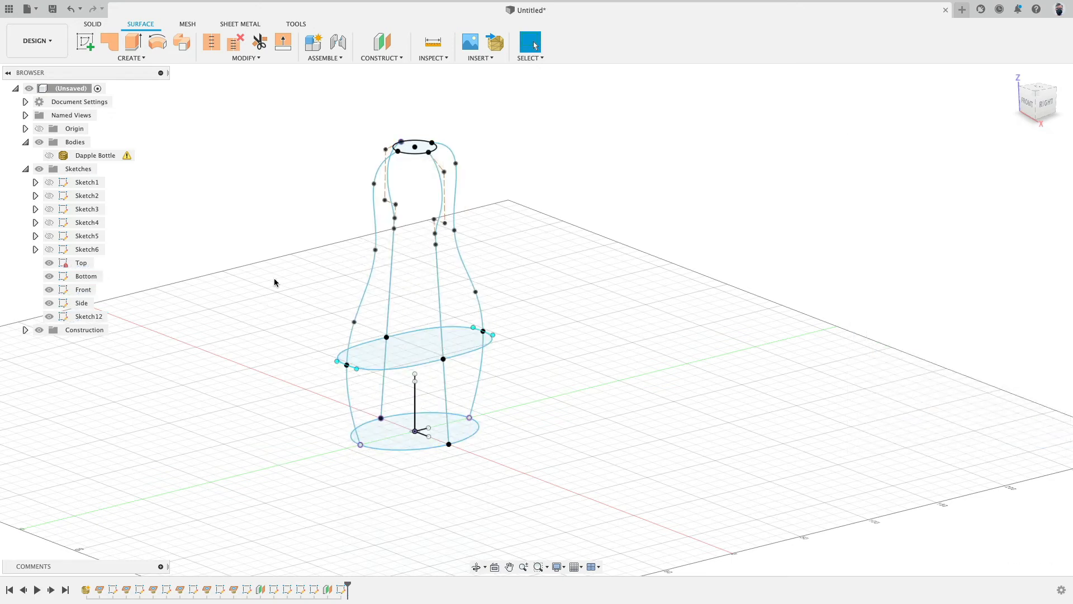
Step: Create an offset construction plane 125 mm above the XY base plane at the bottle's neck
{"action": "middle_click_drag", "start_coordinate": [274, 280], "coordinate": [270, 289], "text": "shift"}
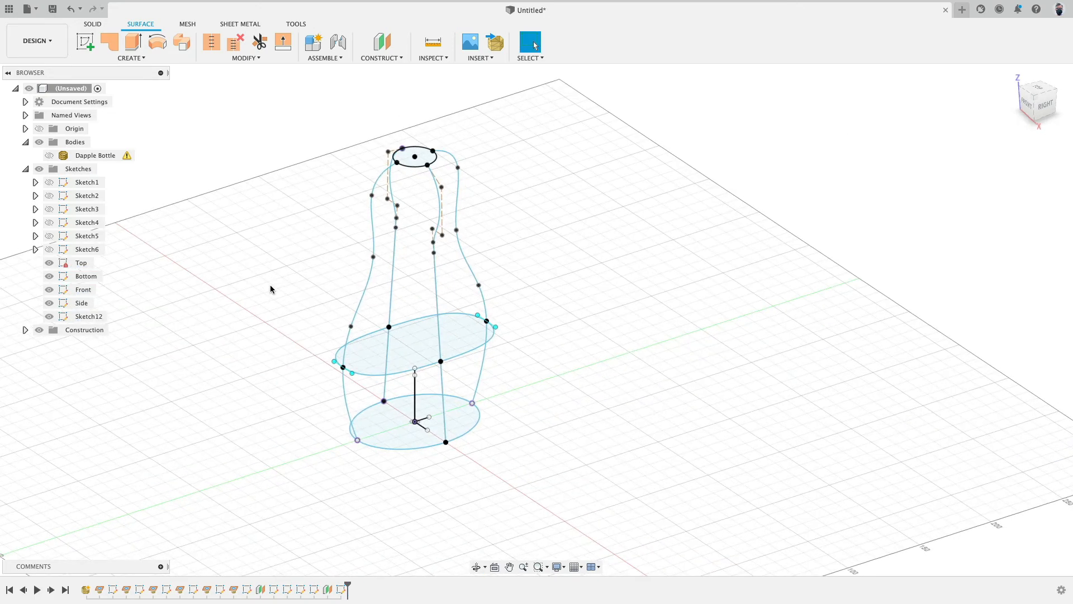
{"action": "left_click", "coordinate": [380, 40]}
{"action": "left_click", "coordinate": [486, 423]}
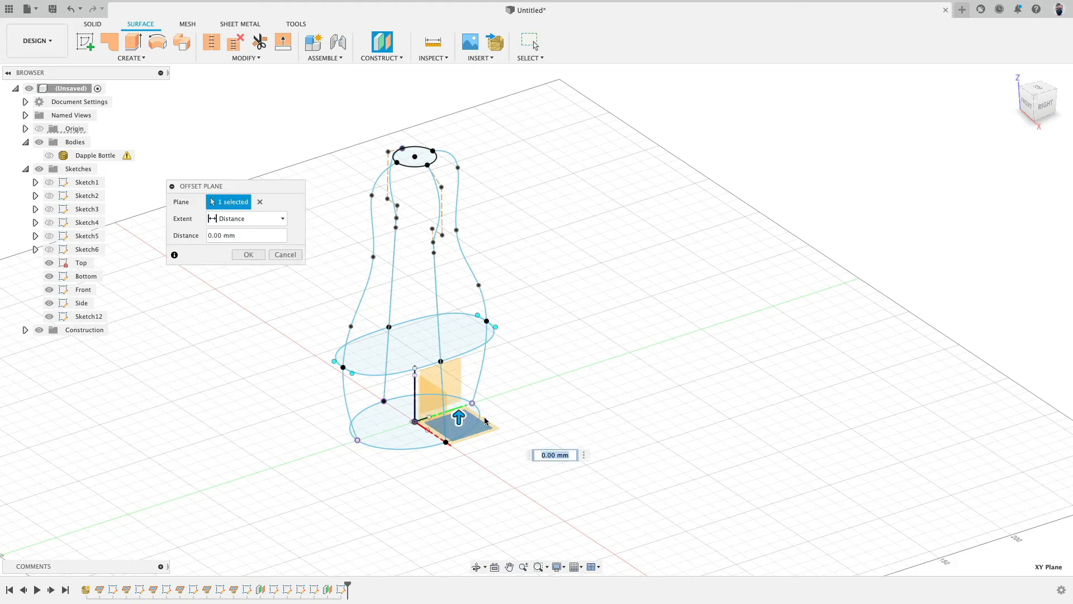
{"action": "left_click_drag", "start_coordinate": [458, 416], "coordinate": [459, 230]}
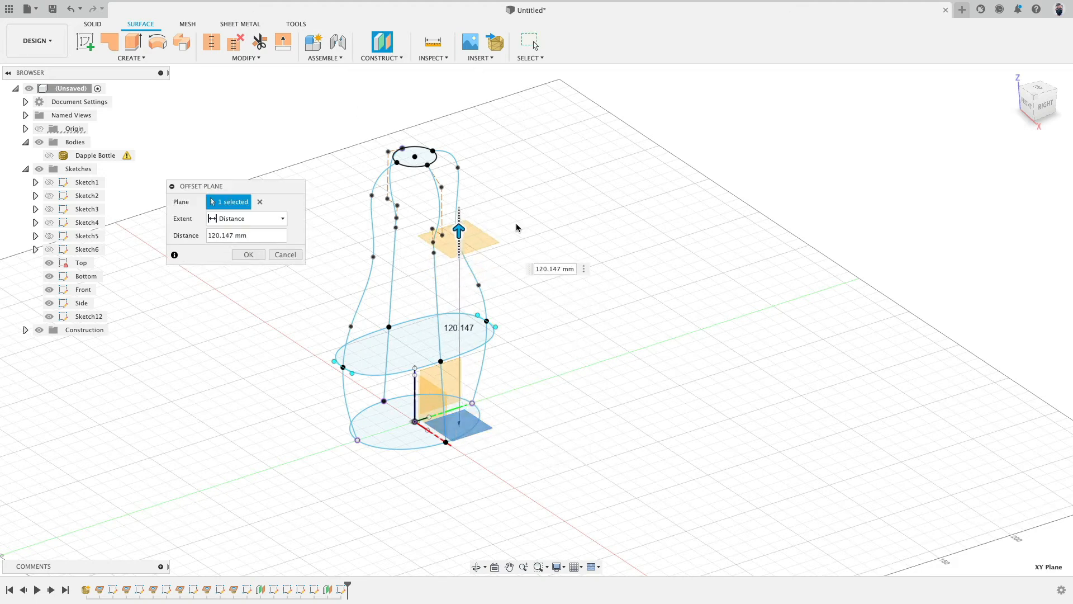
{"action": "left_click", "coordinate": [1045, 105]}
{"action": "scroll", "coordinate": [529, 255], "scroll_direction": "up", "scroll_amount": 5}
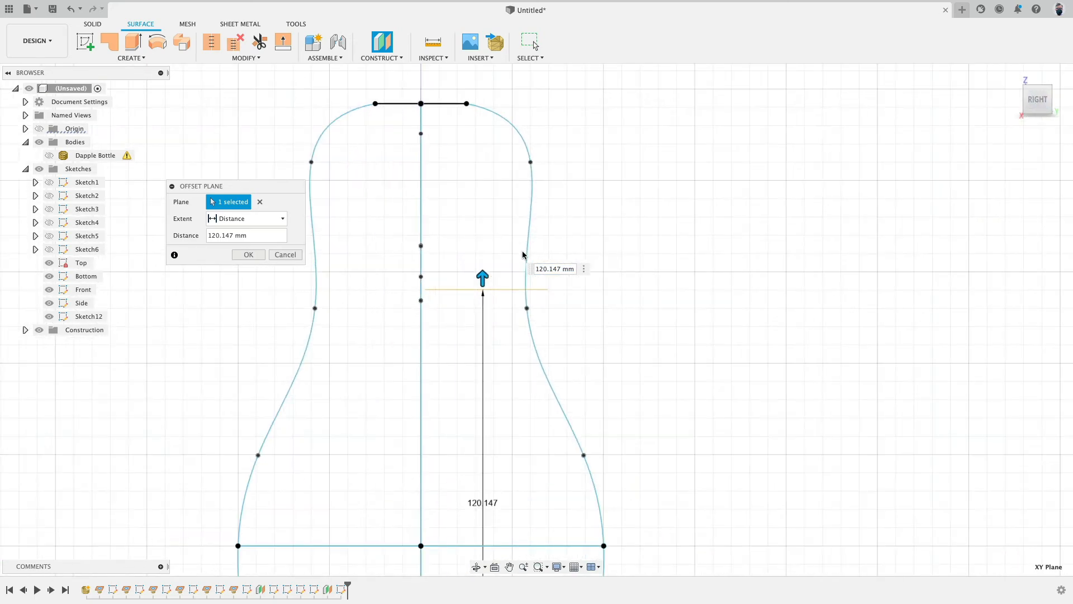
{"action": "scroll", "coordinate": [468, 291], "scroll_direction": "down", "scroll_amount": 2}
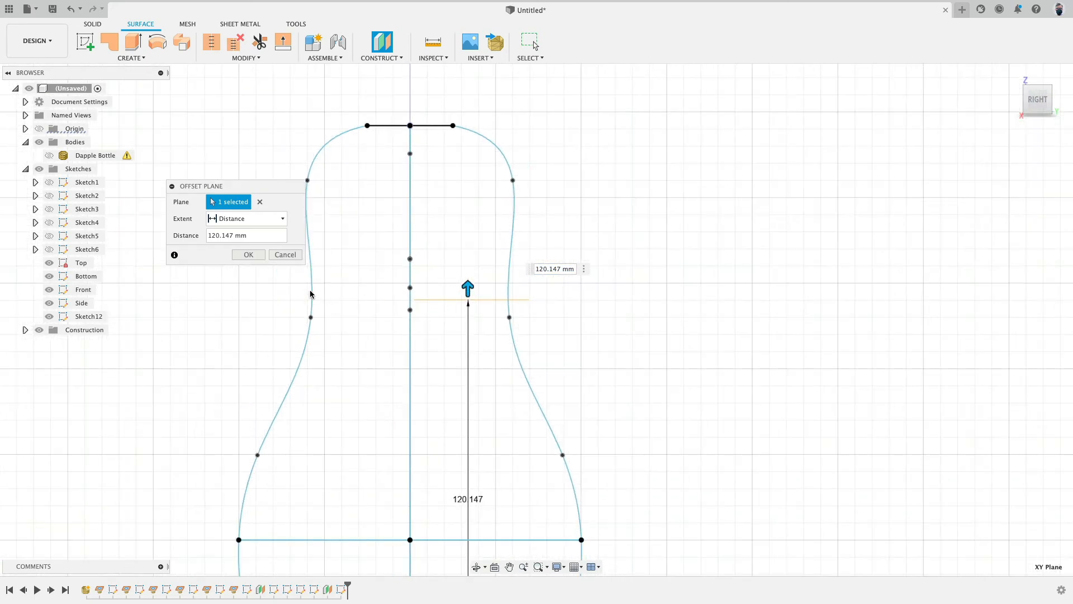
{"action": "left_click", "coordinate": [1059, 102]}
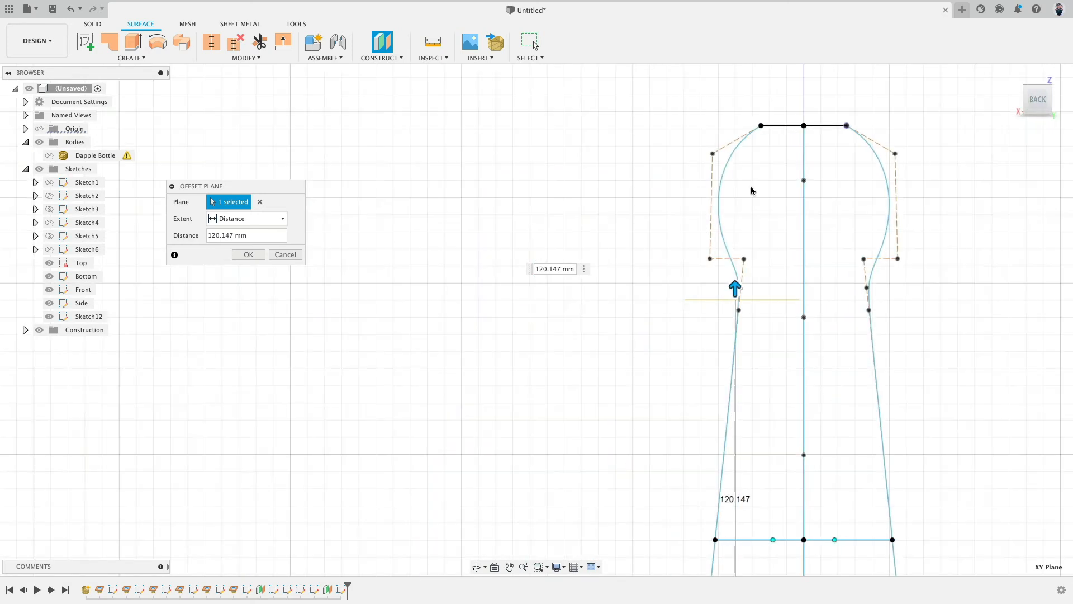
{"action": "left_click_drag", "start_coordinate": [643, 296], "coordinate": [646, 279]}
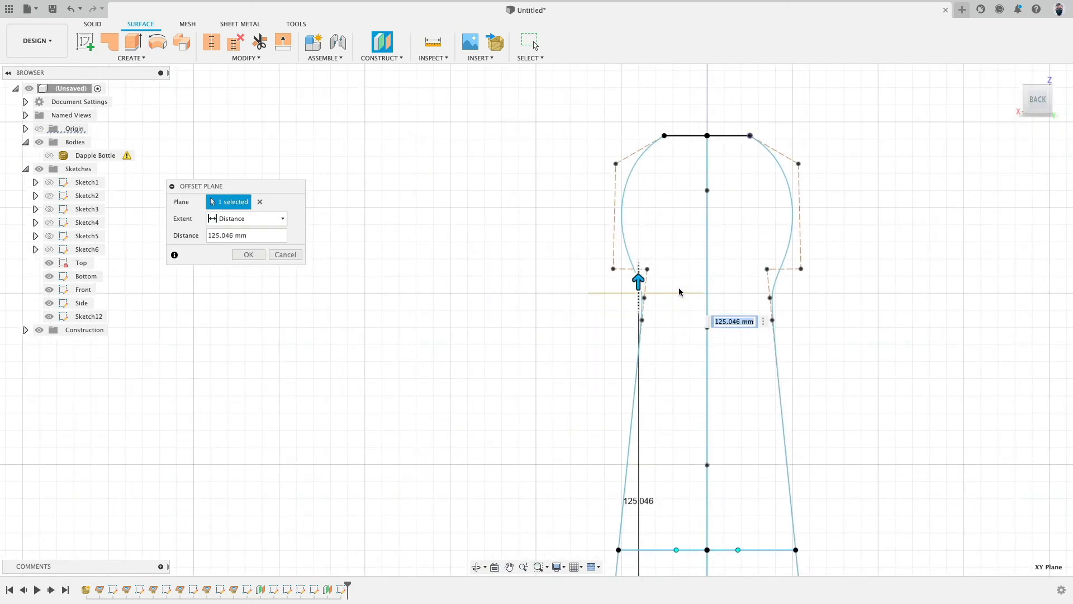
{"action": "key", "text": "Return"}
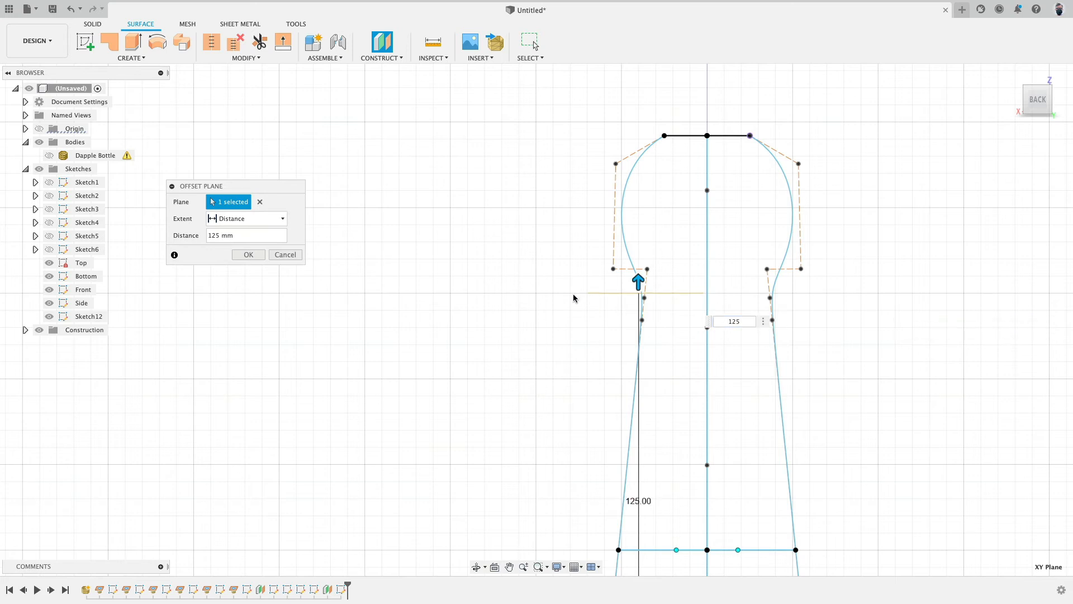
{"action": "left_click", "coordinate": [1059, 100]}
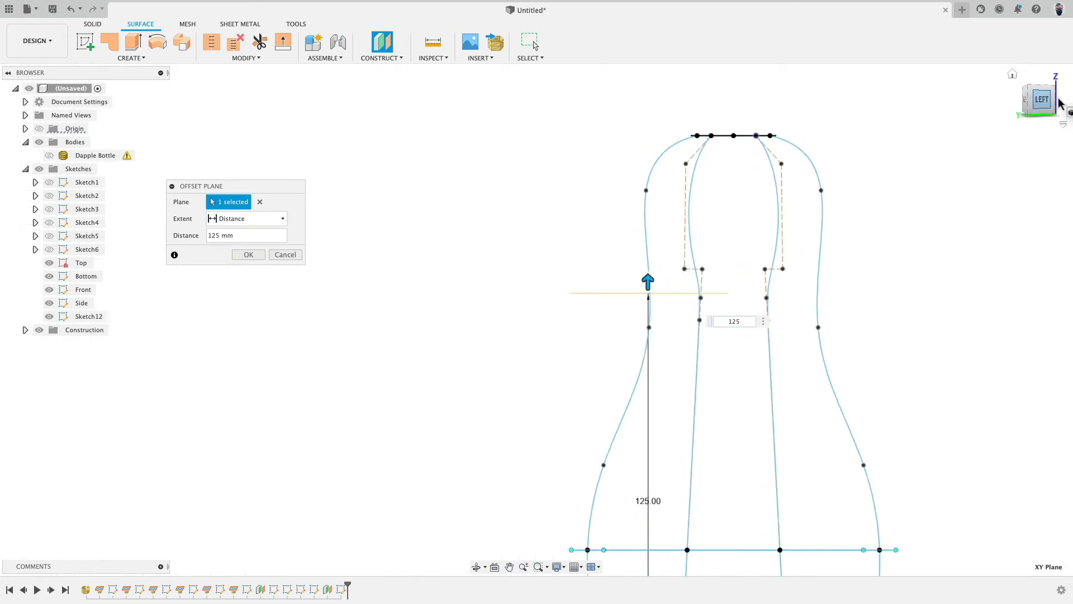
{"action": "left_click", "coordinate": [246, 255]}
Step: Create a sketch on the 125 mm offset plane and intersect the four side curves with it
{"action": "key", "text": "F6"}
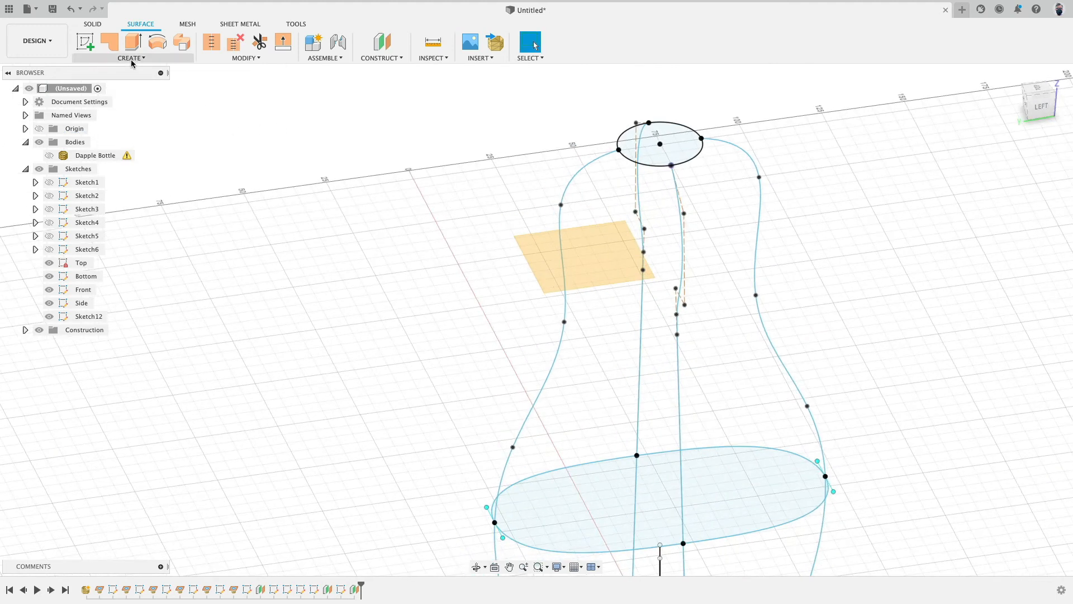
{"action": "left_click", "coordinate": [85, 41]}
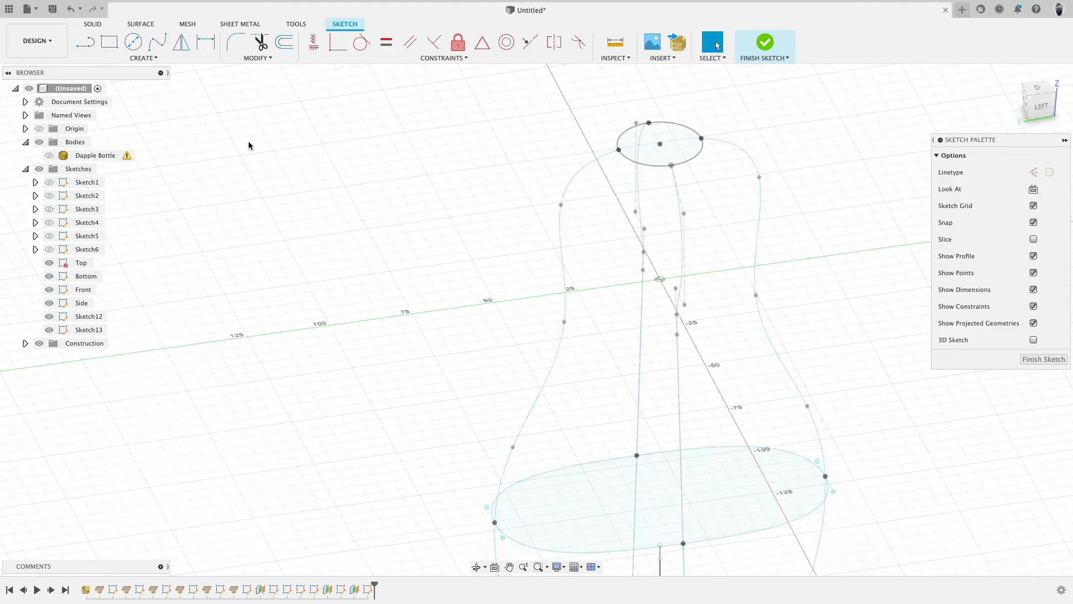
{"action": "left_click", "coordinate": [143, 58]}
{"action": "mouse_move", "coordinate": [190, 249]}
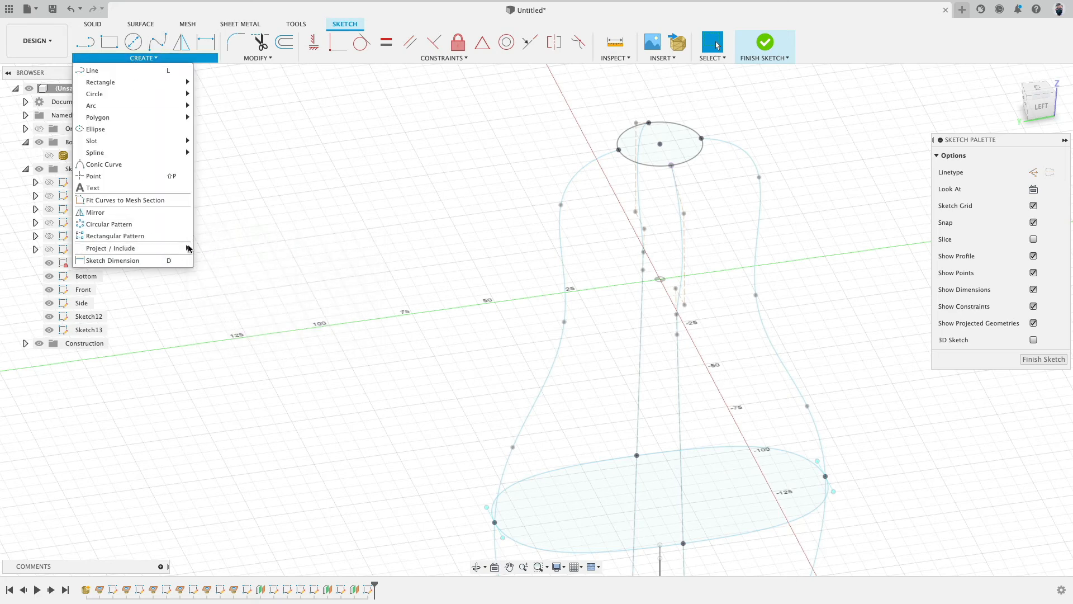
{"action": "left_click", "coordinate": [218, 260]}
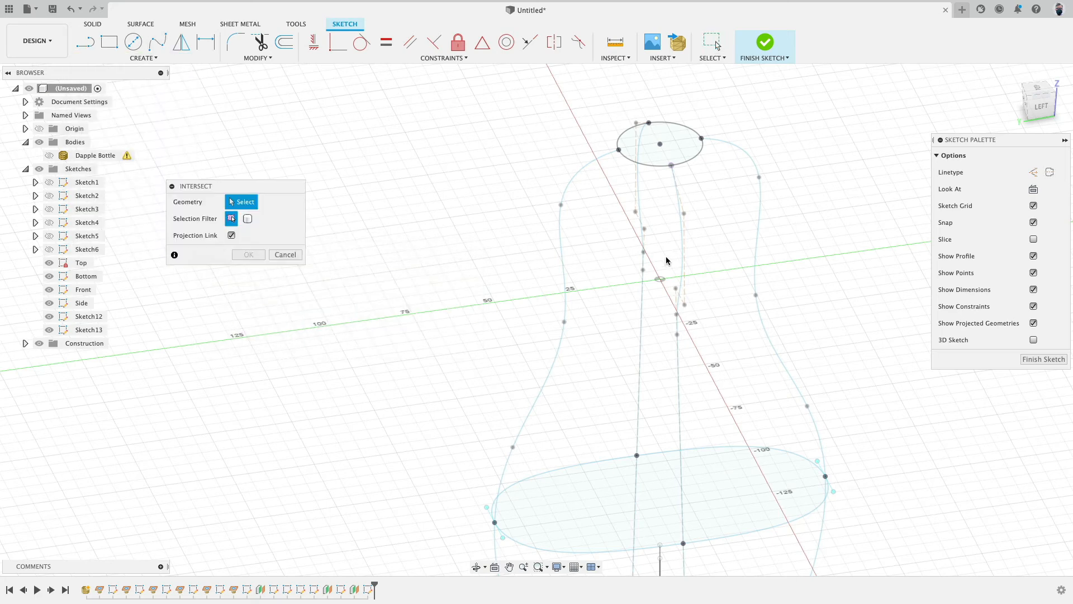
{"action": "left_click", "coordinate": [640, 226]}
{"action": "left_click", "coordinate": [560, 255]}
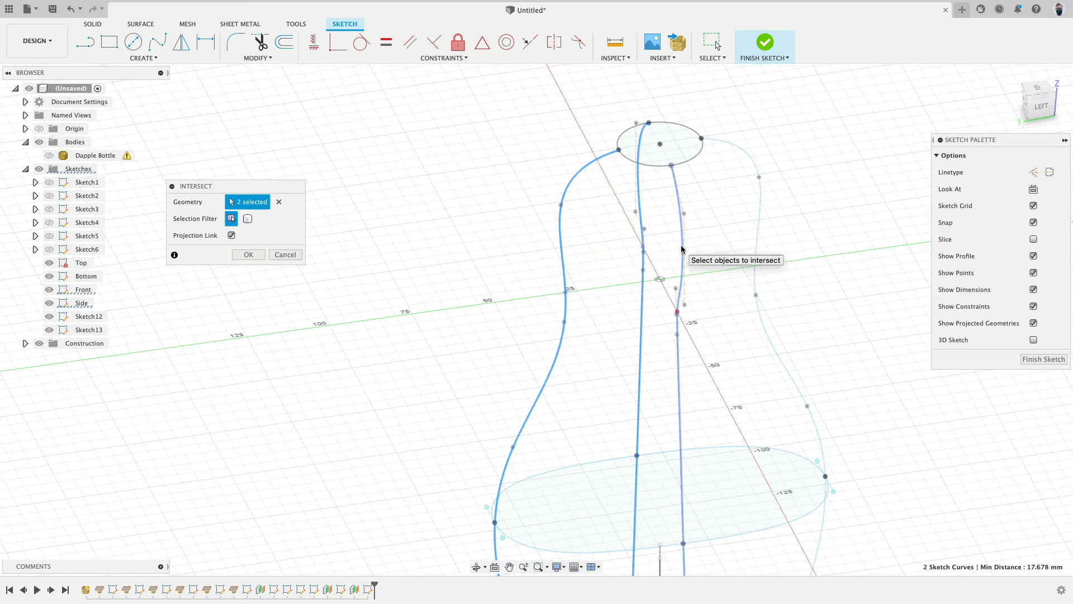
{"action": "left_click", "coordinate": [682, 249]}
{"action": "left_click", "coordinate": [760, 220]}
{"action": "middle_click_drag", "start_coordinate": [435, 245], "coordinate": [450, 242], "text": "shift"}
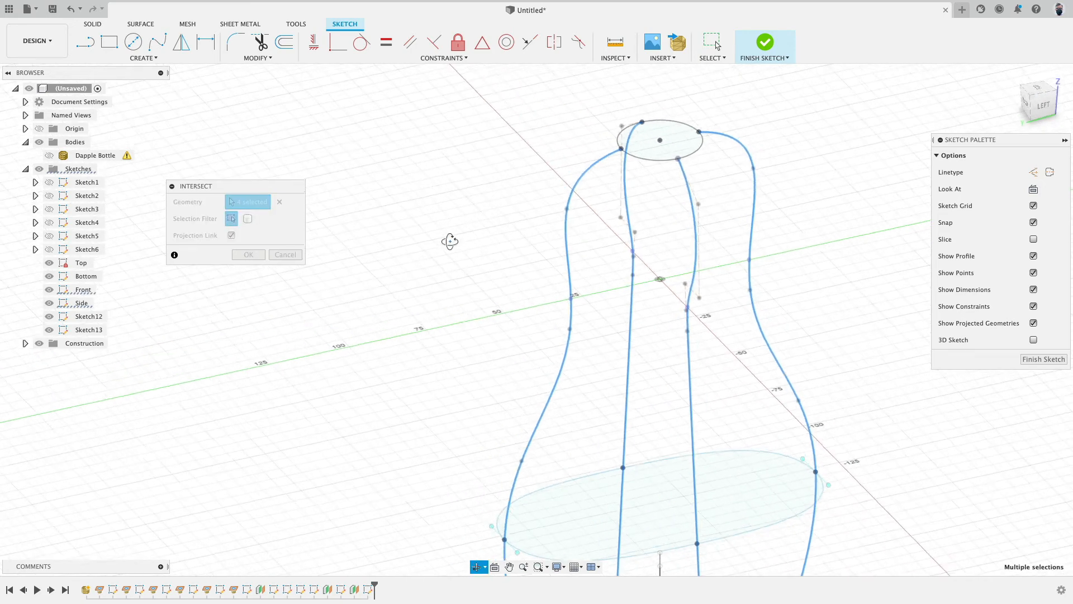
{"action": "left_click", "coordinate": [248, 255]}
Step: Draw a closed spline through the four intersection points as the neck cross-section, and finish the sketch
{"action": "left_click", "coordinate": [157, 42]}
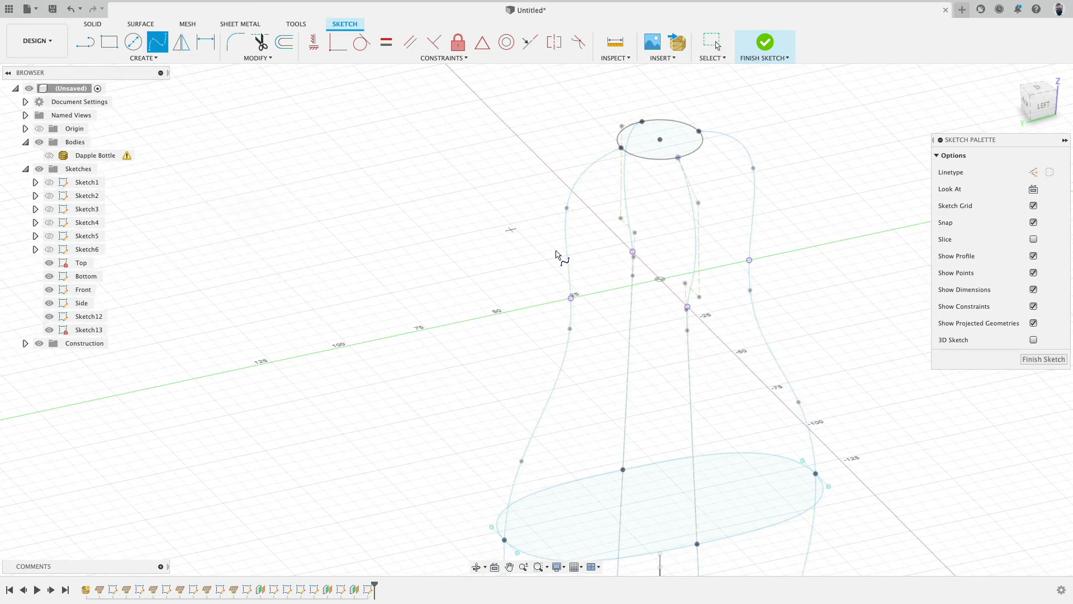
{"action": "left_click", "coordinate": [687, 307]}
{"action": "left_click", "coordinate": [750, 260]}
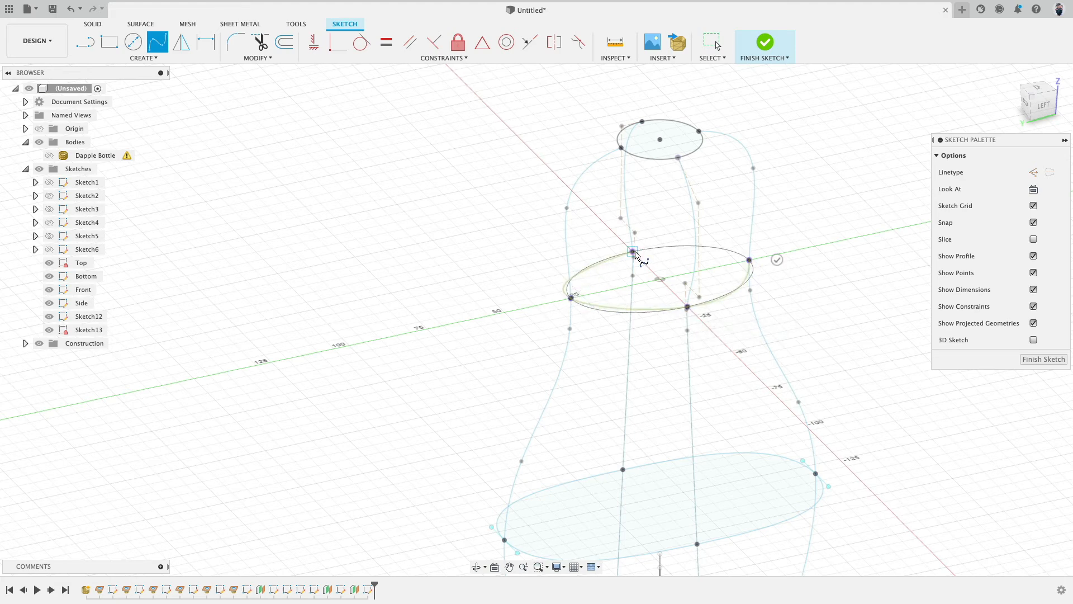
{"action": "left_click", "coordinate": [634, 253]}
{"action": "mouse_move", "coordinate": [786, 246]}
{"action": "middle_mouse_down", "text": "shift"}
{"action": "mouse_move", "coordinate": [779, 194]}
{"action": "mouse_move", "coordinate": [767, 269]}
{"action": "mouse_move", "coordinate": [778, 185]}
{"action": "mouse_move", "coordinate": [829, 161]}
{"action": "mouse_move", "coordinate": [798, 89]}
{"action": "middle_mouse_up", "text": "shift"}
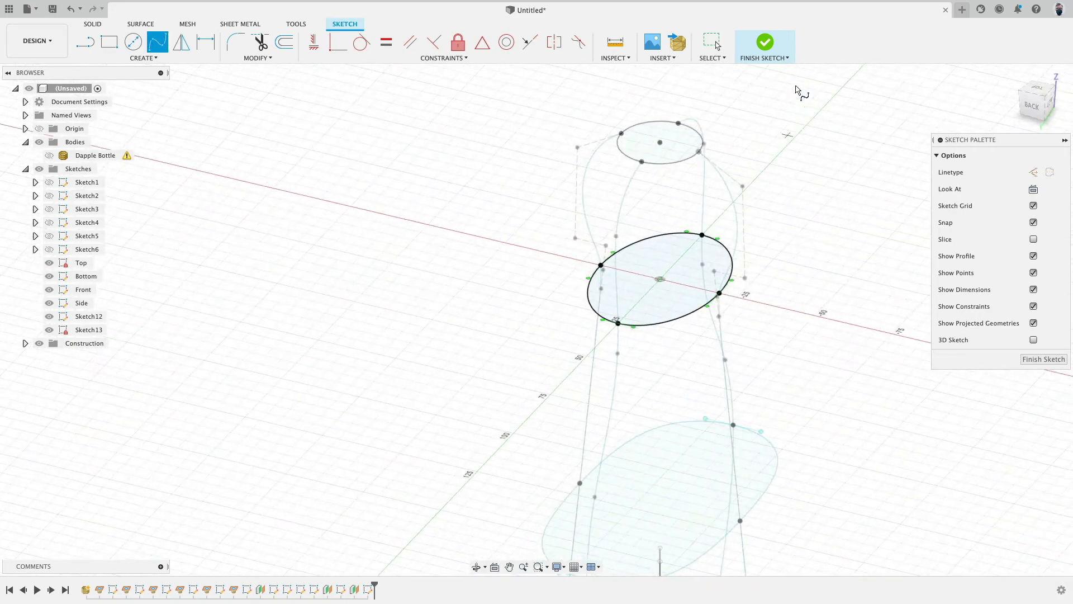
{"action": "left_click", "coordinate": [763, 48]}
Step: Start a loft and select the bottom, mid-height, neck and top profiles in order
{"action": "mouse_move", "coordinate": [286, 199]}
{"action": "middle_mouse_down", "text": "shift"}
{"action": "mouse_move", "coordinate": [316, 168]}
{"action": "mouse_move", "coordinate": [273, 190]}
{"action": "middle_mouse_up", "text": "shift"}
{"action": "left_click", "coordinate": [236, 58]}
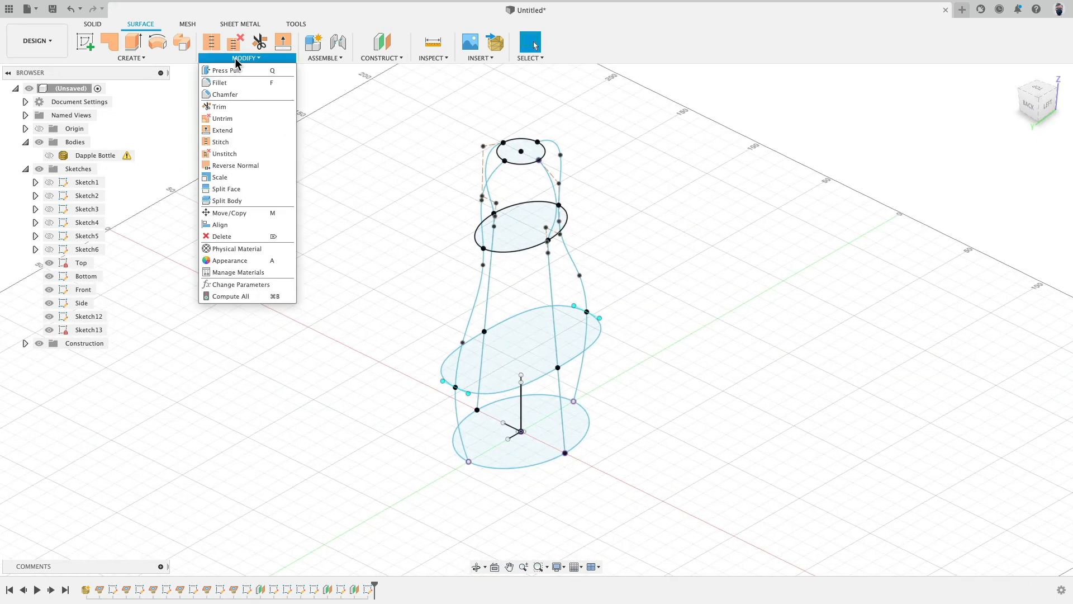
{"action": "left_click", "coordinate": [165, 59]}
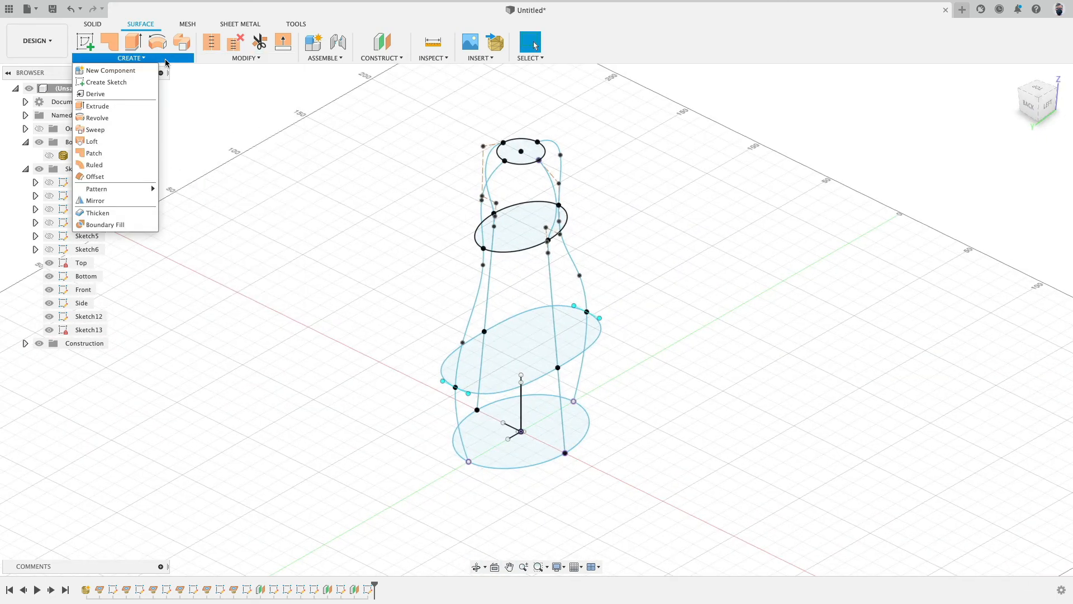
{"action": "left_click", "coordinate": [112, 141]}
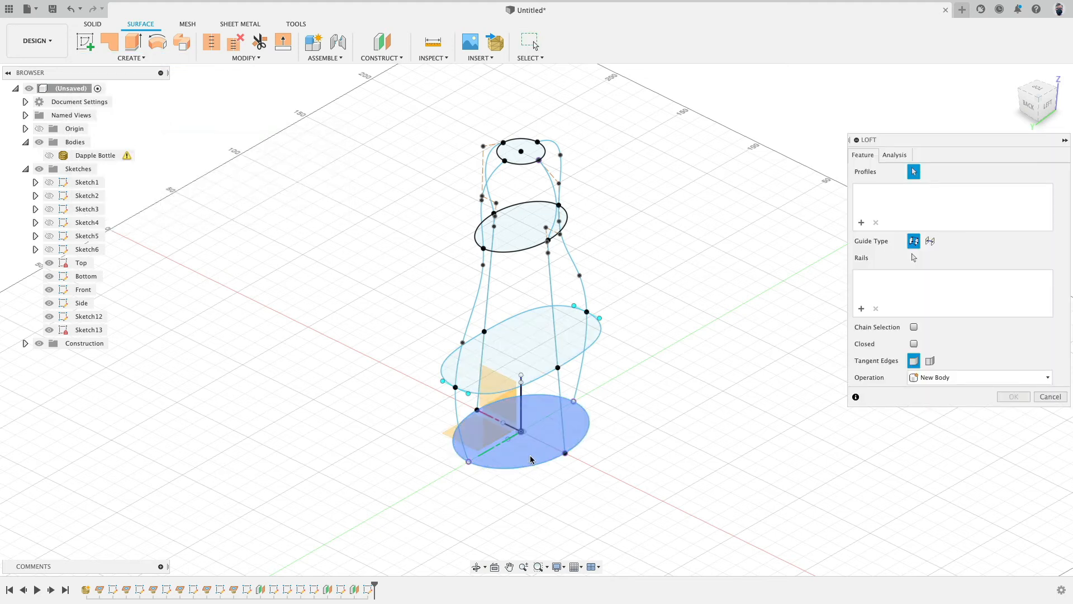
{"action": "left_click", "coordinate": [531, 458]}
{"action": "left_click", "coordinate": [538, 336]}
{"action": "left_click", "coordinate": [538, 239]}
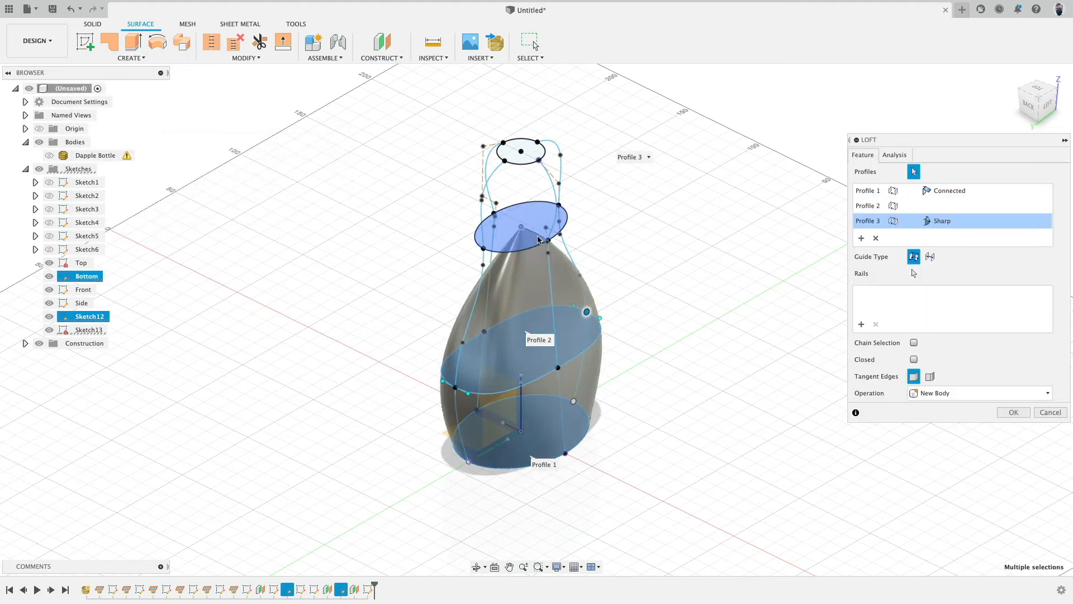
{"action": "left_click", "coordinate": [876, 238]}
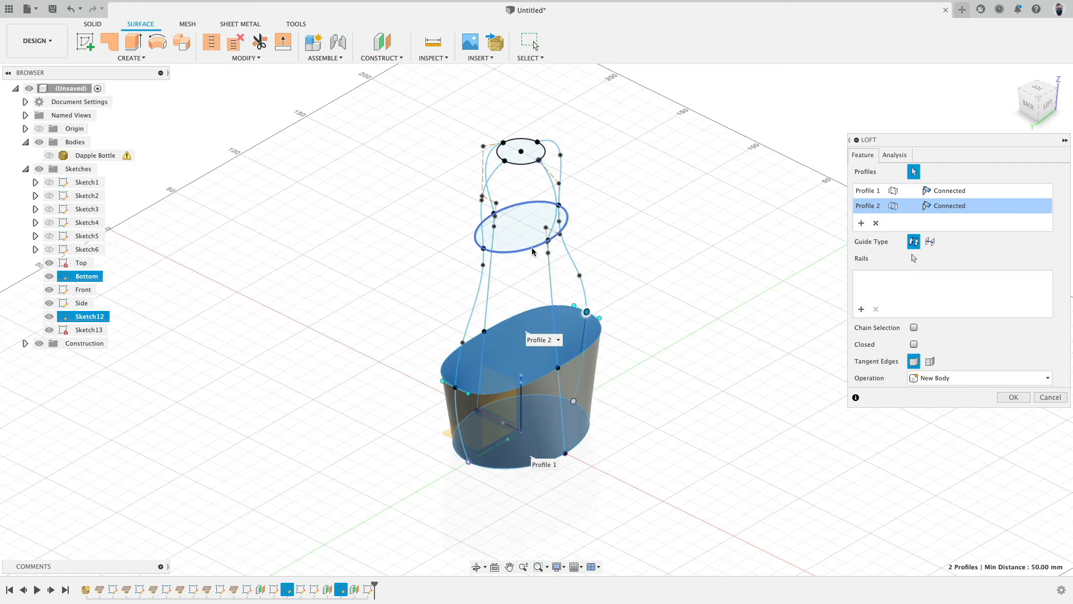
{"action": "left_click", "coordinate": [534, 250]}
{"action": "left_click", "coordinate": [523, 167]}
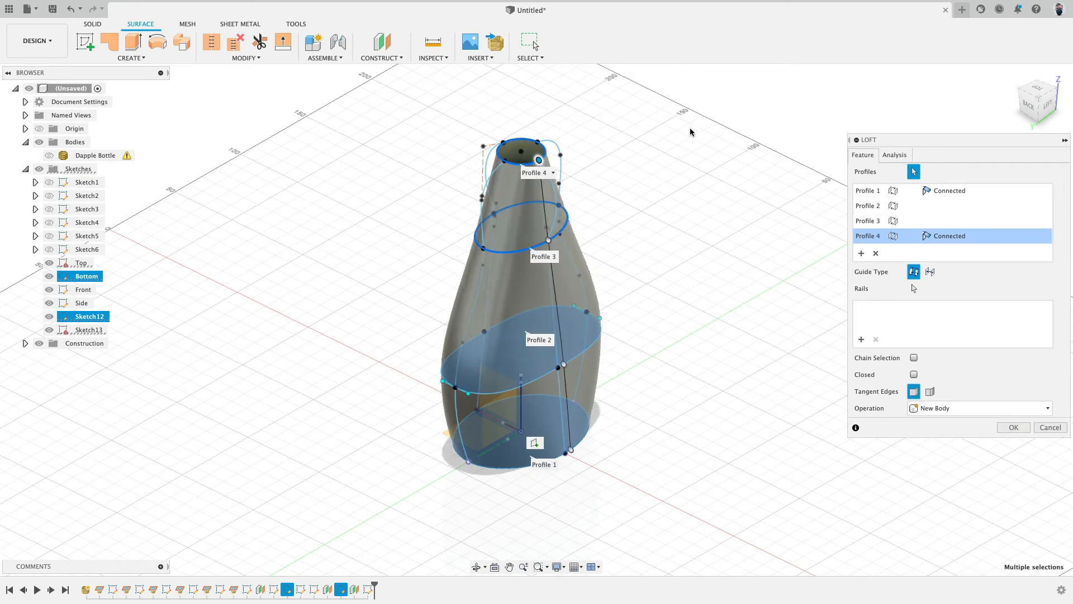
Step: Add the four side curves as loft rails and create the lofted body
{"action": "left_click", "coordinate": [914, 289]}
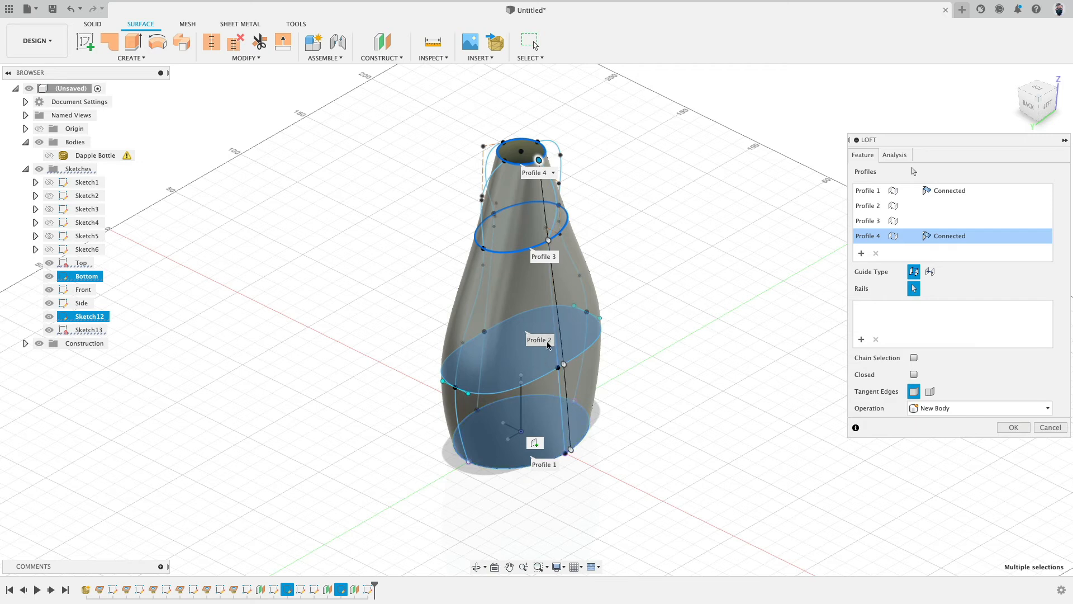
{"action": "left_click", "coordinate": [554, 306]}
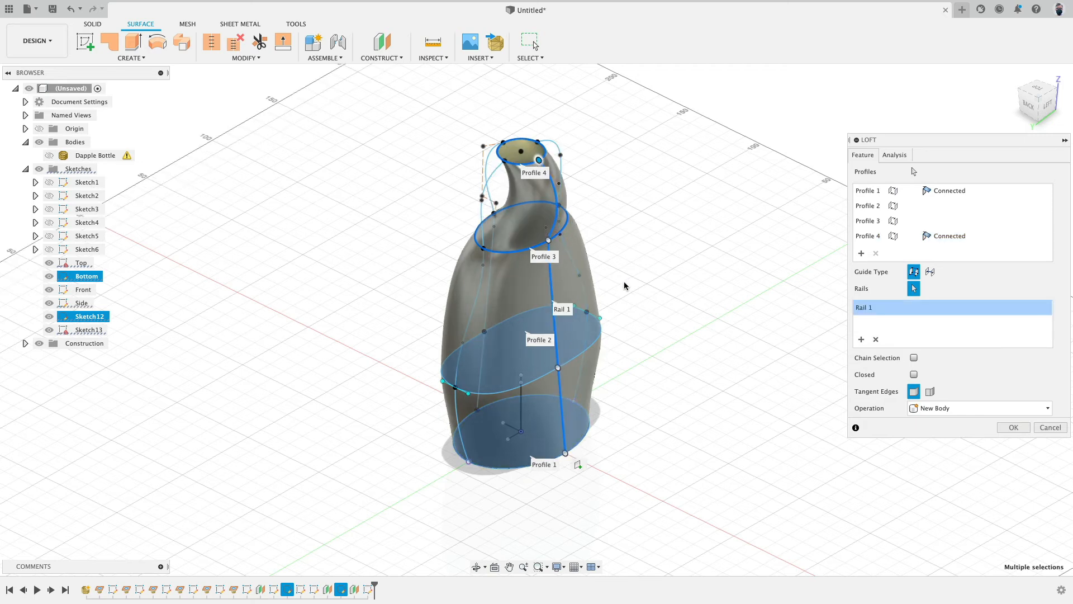
{"action": "left_click", "coordinate": [587, 293]}
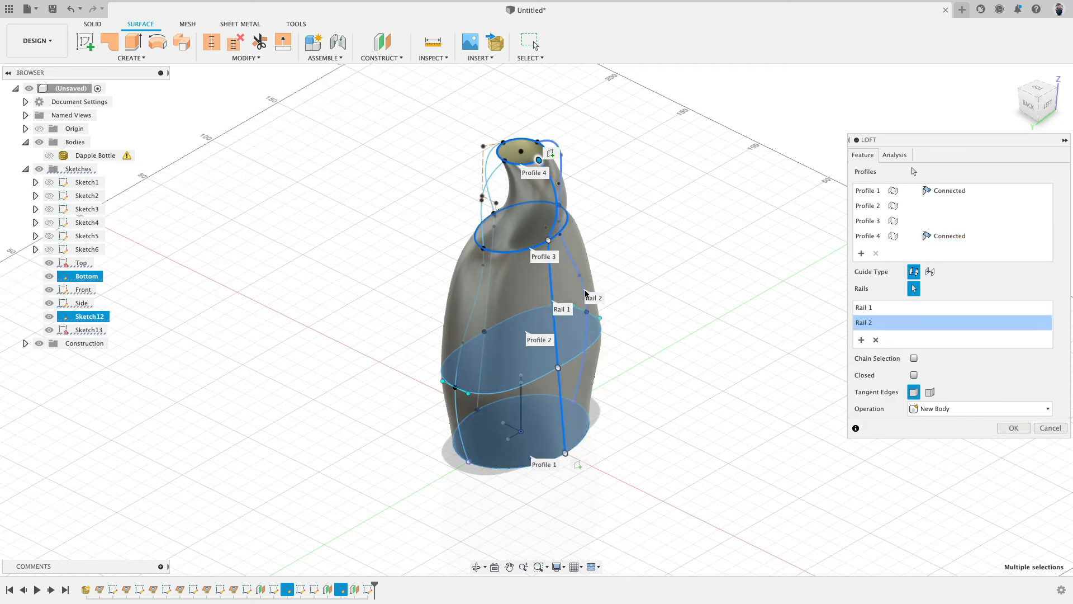
{"action": "left_click", "coordinate": [487, 304]}
{"action": "left_click", "coordinate": [475, 314]}
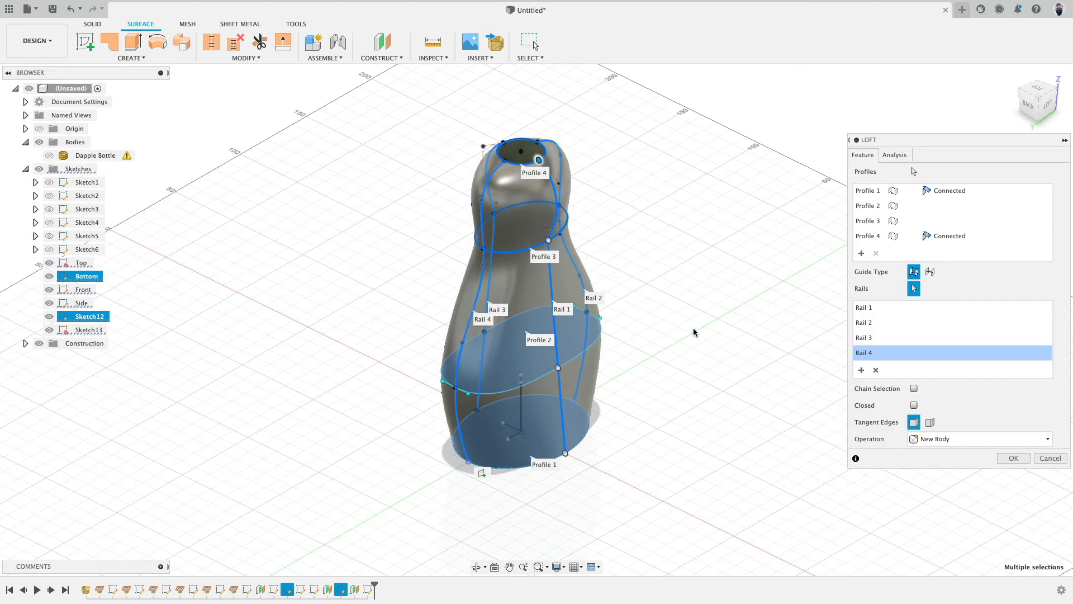
{"action": "mouse_move", "coordinate": [695, 333]}
{"action": "middle_mouse_down", "text": "shift"}
{"action": "mouse_move", "coordinate": [687, 292]}
{"action": "mouse_move", "coordinate": [736, 295]}
{"action": "mouse_move", "coordinate": [598, 308]}
{"action": "middle_mouse_up", "text": "shift"}
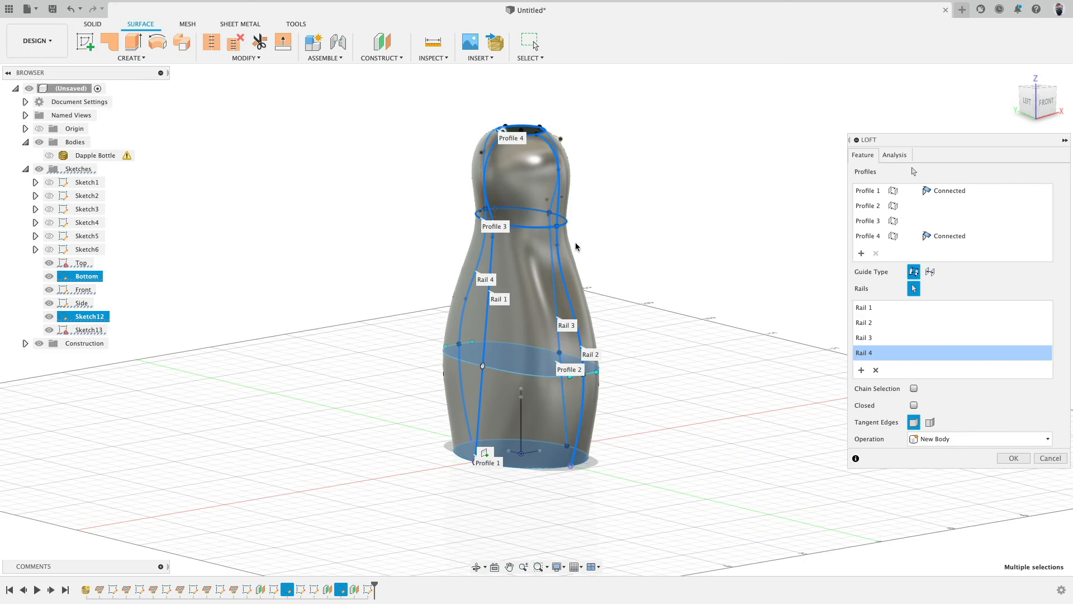
{"action": "middle_click_drag", "start_coordinate": [576, 246], "coordinate": [752, 231], "text": "shift"}
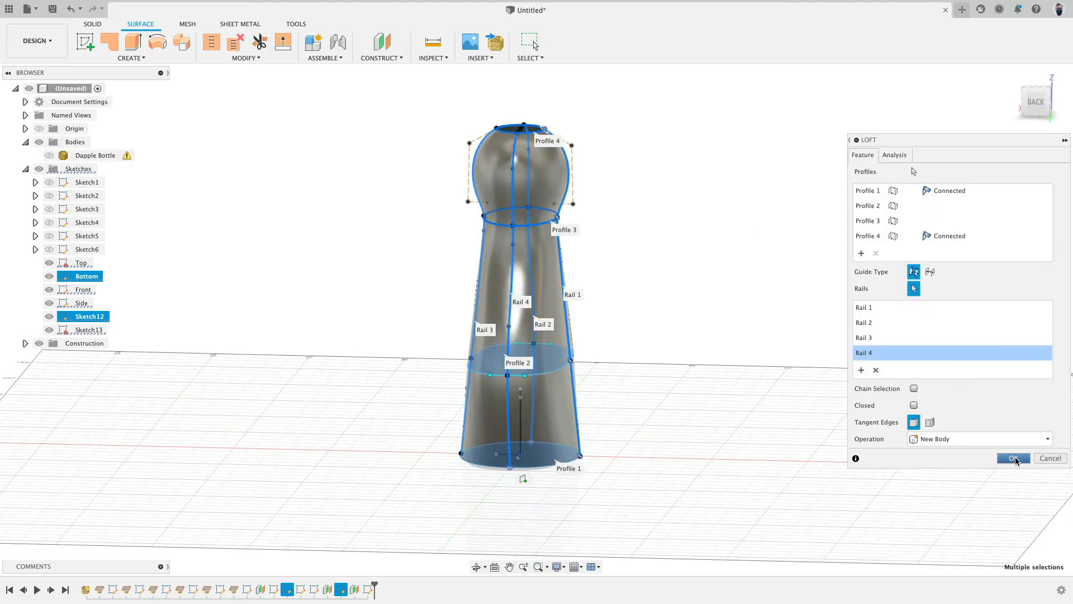
{"action": "left_click", "coordinate": [1014, 459]}
Step: View the lofted body from the top and toggle the scan mesh visibility to compare them
{"action": "middle_click_drag", "start_coordinate": [740, 304], "coordinate": [662, 390], "text": "shift"}
{"action": "left_click", "coordinate": [1039, 100]}
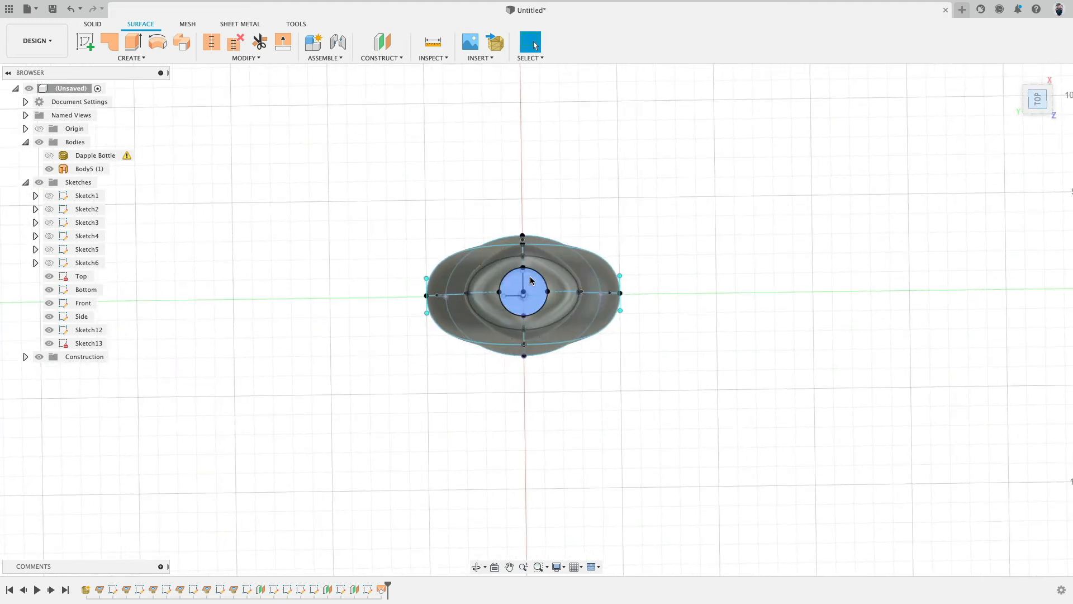
{"action": "left_click", "coordinate": [453, 236]}
{"action": "scroll", "coordinate": [464, 229], "scroll_direction": "up", "scroll_amount": 3}
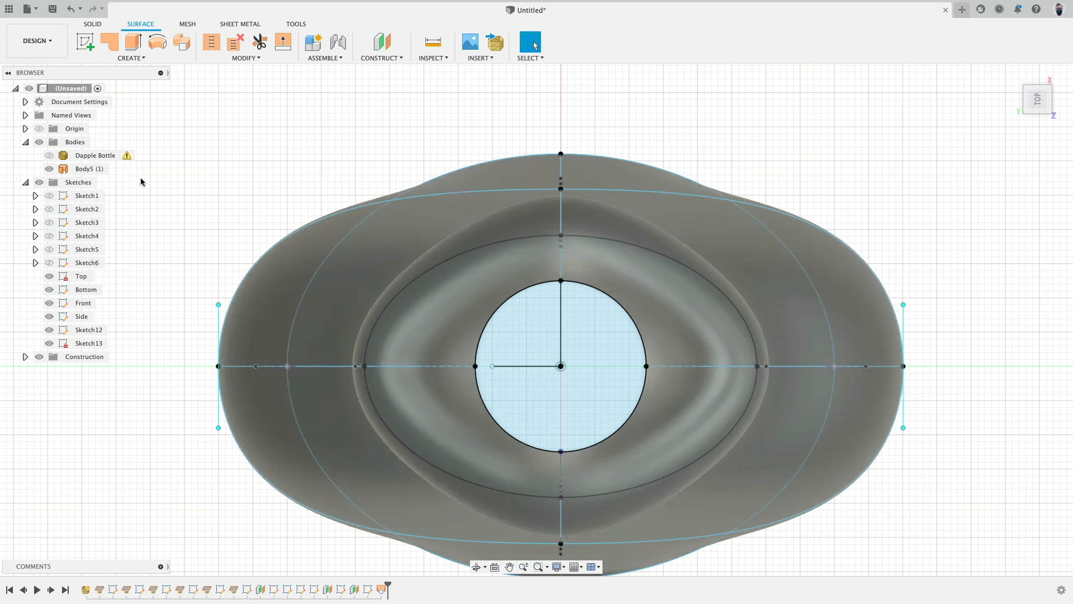
{"action": "left_click", "coordinate": [49, 156]}
{"action": "left_click", "coordinate": [50, 156]}
{"action": "left_click", "coordinate": [49, 156]}
{"action": "left_click", "coordinate": [49, 156]}
{"action": "left_click", "coordinate": [50, 156]}
{"action": "left_click", "coordinate": [49, 156]}
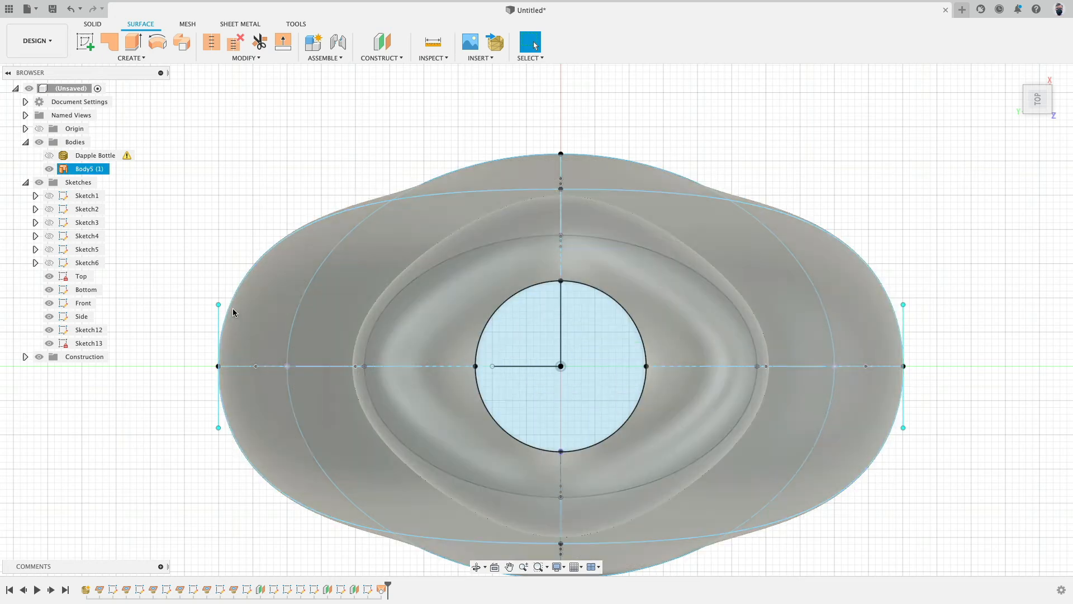
Step: Delete the lofted body
{"action": "middle_click_drag", "start_coordinate": [235, 184], "coordinate": [394, 211], "text": "shift"}
{"action": "scroll", "coordinate": [249, 269], "scroll_direction": "down", "scroll_amount": 5}
{"action": "scroll", "coordinate": [255, 233], "scroll_direction": "down", "scroll_amount": 3}
{"action": "left_click", "coordinate": [441, 416]}
{"action": "key", "text": "Delete"}
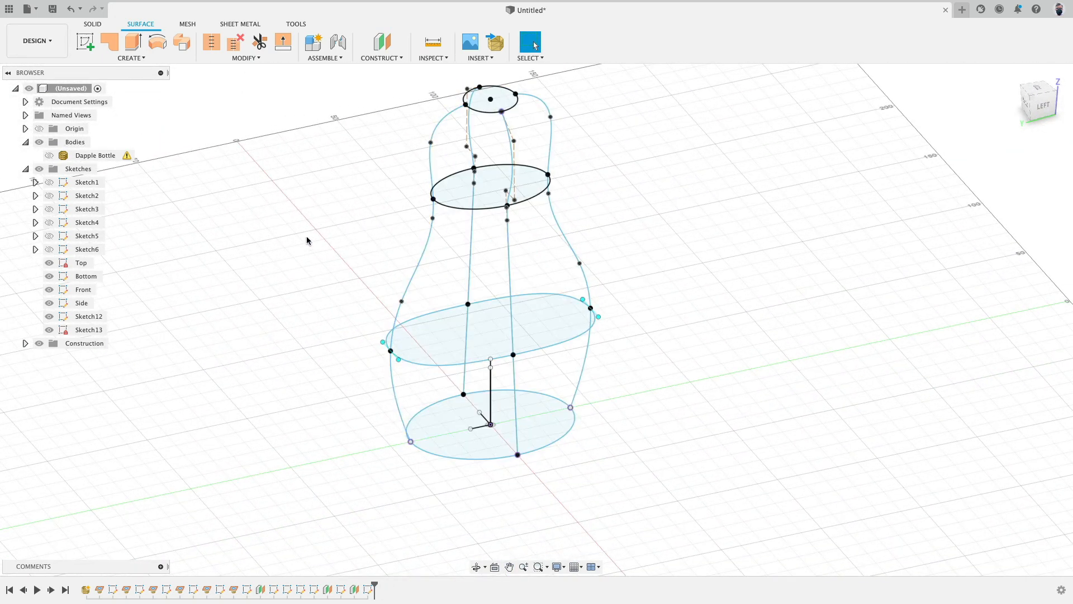
Step: Create an offset construction plane about 149 mm above the XY base plane in the bottle's upper bulb
{"action": "middle_click_drag", "start_coordinate": [307, 240], "coordinate": [288, 275], "text": "shift"}
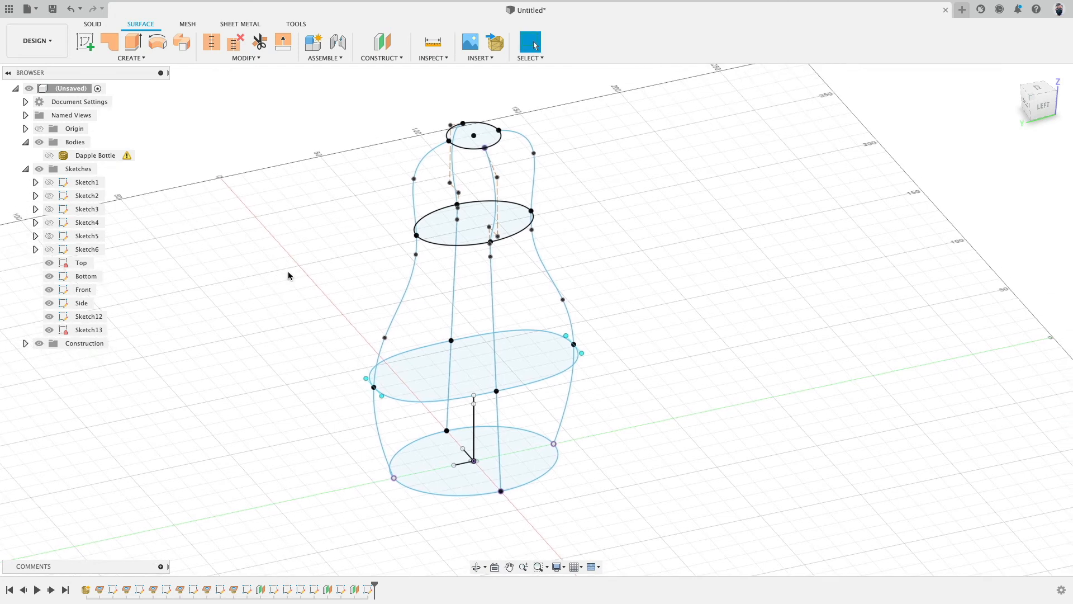
{"action": "left_click", "coordinate": [391, 43]}
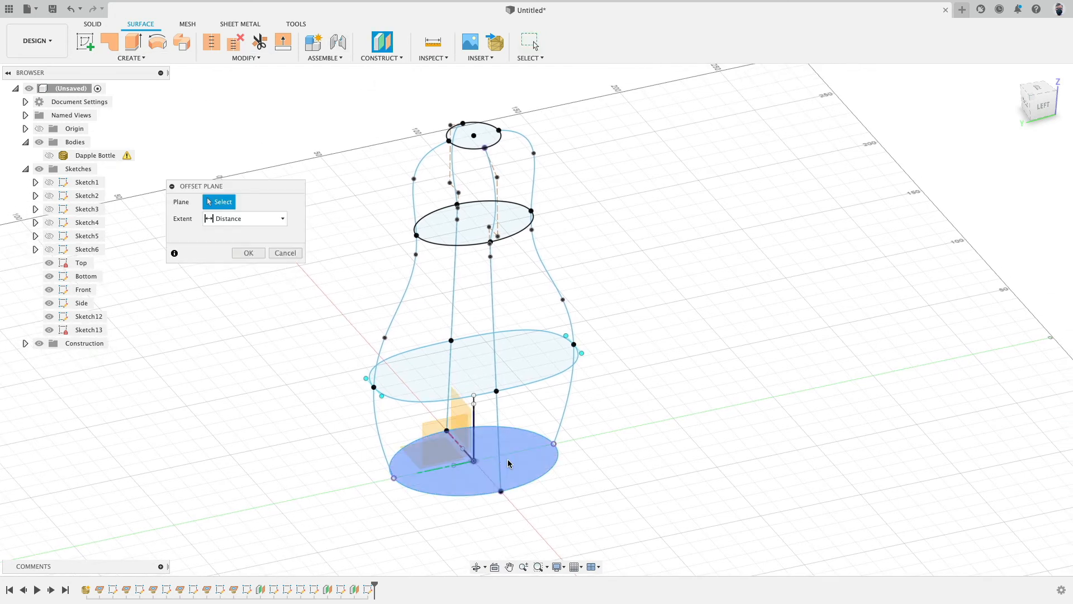
{"action": "left_click", "coordinate": [401, 447]}
{"action": "left_click_drag", "start_coordinate": [435, 297], "coordinate": [492, 158]}
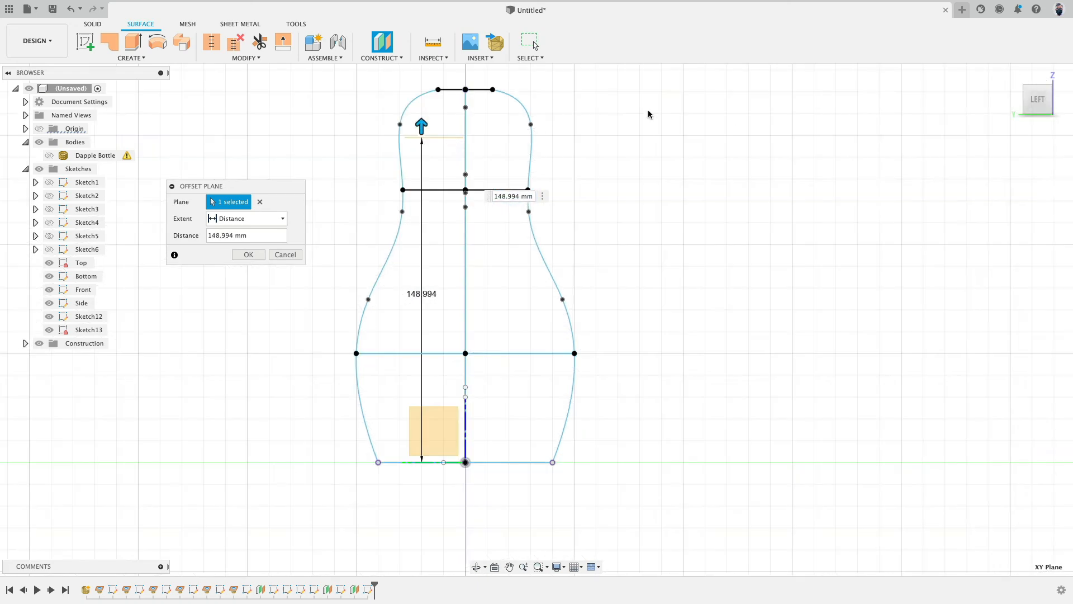
{"action": "middle_click_drag", "start_coordinate": [539, 113], "coordinate": [544, 122]}
{"action": "left_click_drag", "start_coordinate": [427, 133], "coordinate": [428, 130]}
{"action": "key", "text": "Return"}
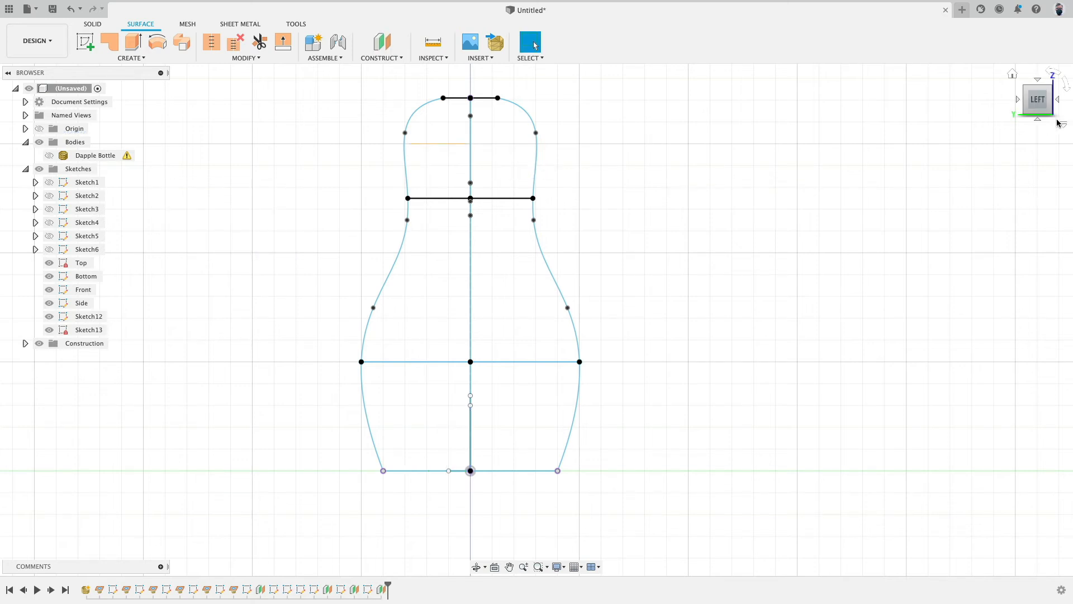
Step: Create a sketch on the offset plane and intersect the four side profile curves with it
{"action": "left_click", "coordinate": [1061, 102]}
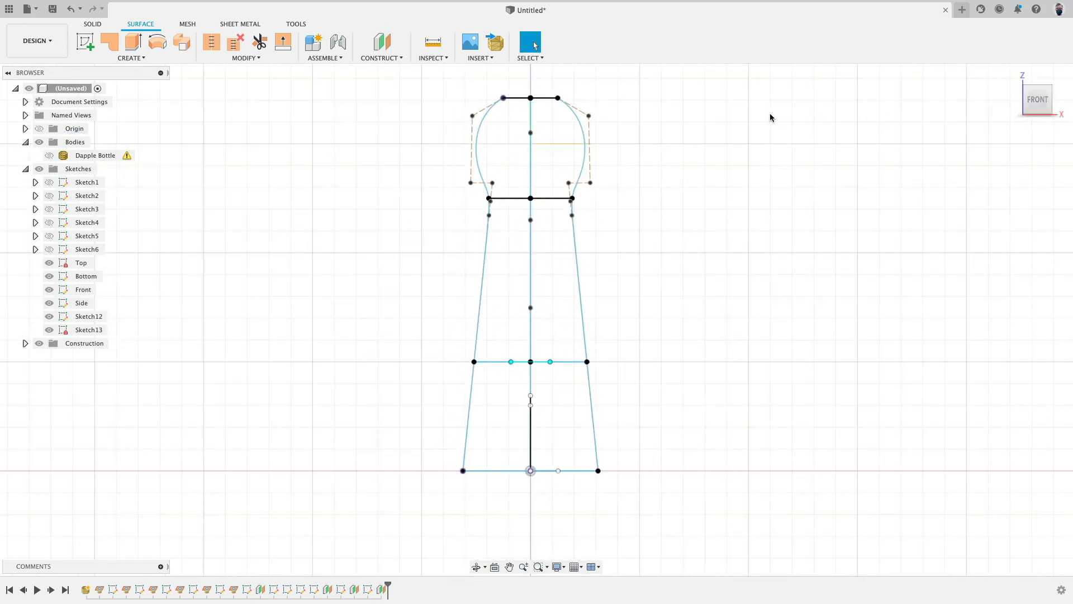
{"action": "mouse_move", "coordinate": [768, 114]}
{"action": "middle_mouse_down", "text": "shift"}
{"action": "mouse_move", "coordinate": [739, 135]}
{"action": "mouse_move", "coordinate": [643, 134]}
{"action": "middle_mouse_up", "text": "shift"}
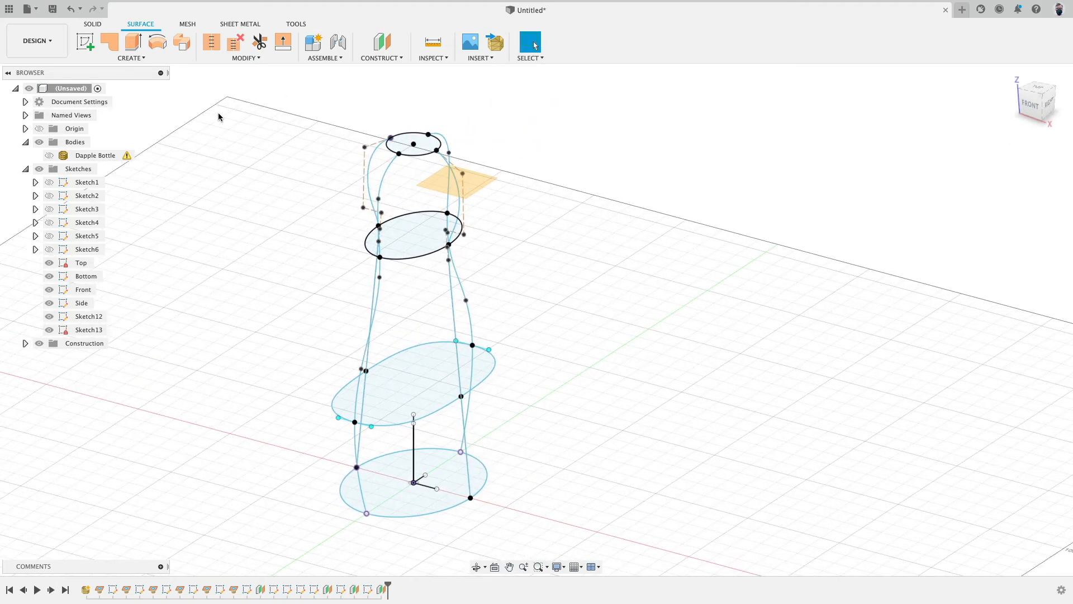
{"action": "left_click", "coordinate": [85, 41]}
{"action": "left_click", "coordinate": [431, 171]}
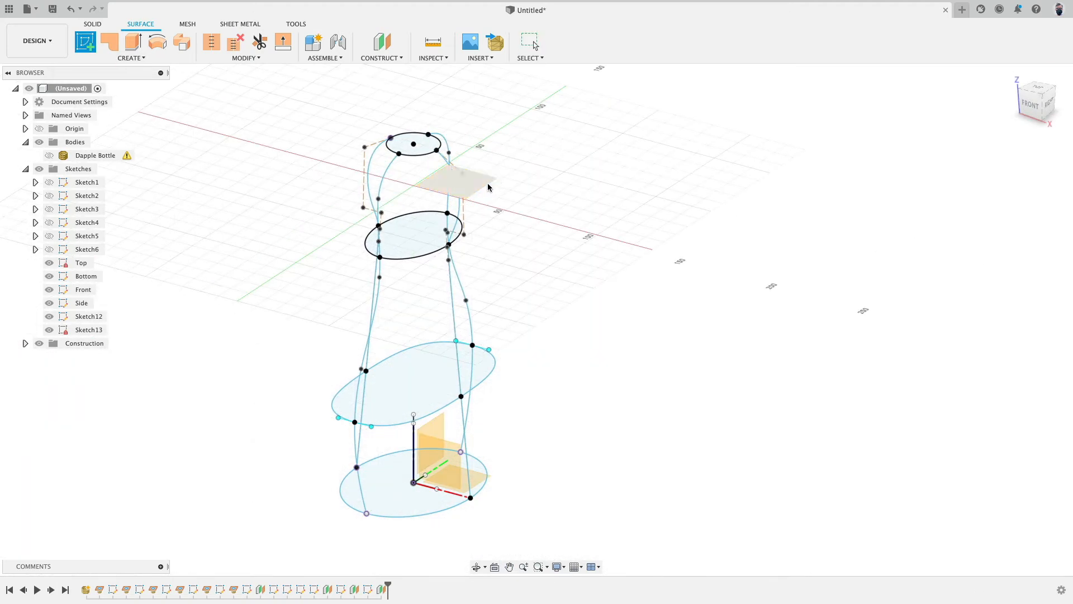
{"action": "left_click", "coordinate": [118, 61]}
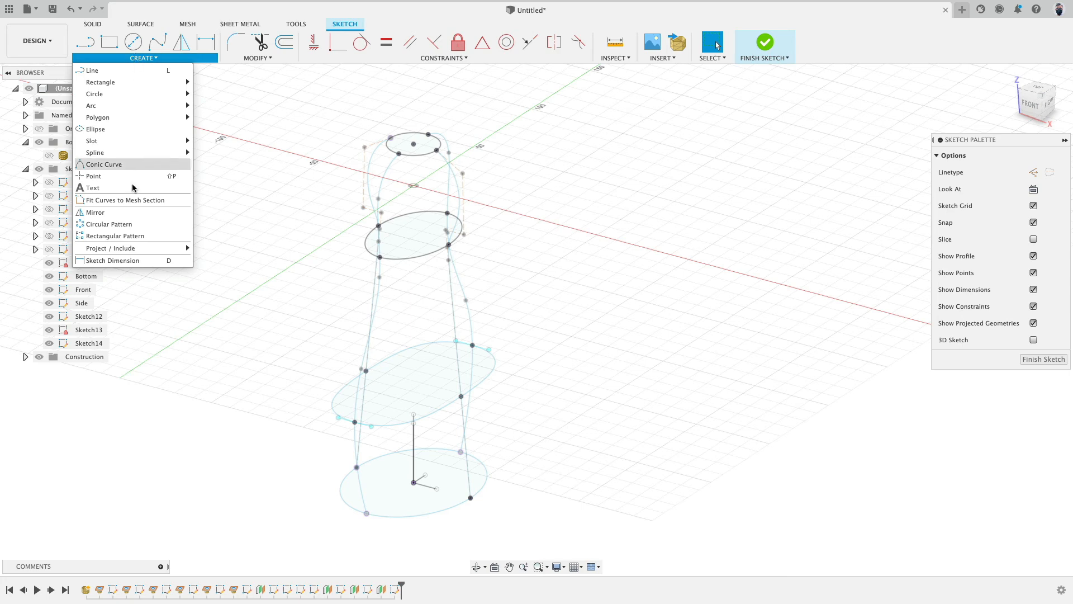
{"action": "mouse_move", "coordinate": [127, 247]}
{"action": "left_click", "coordinate": [227, 251]}
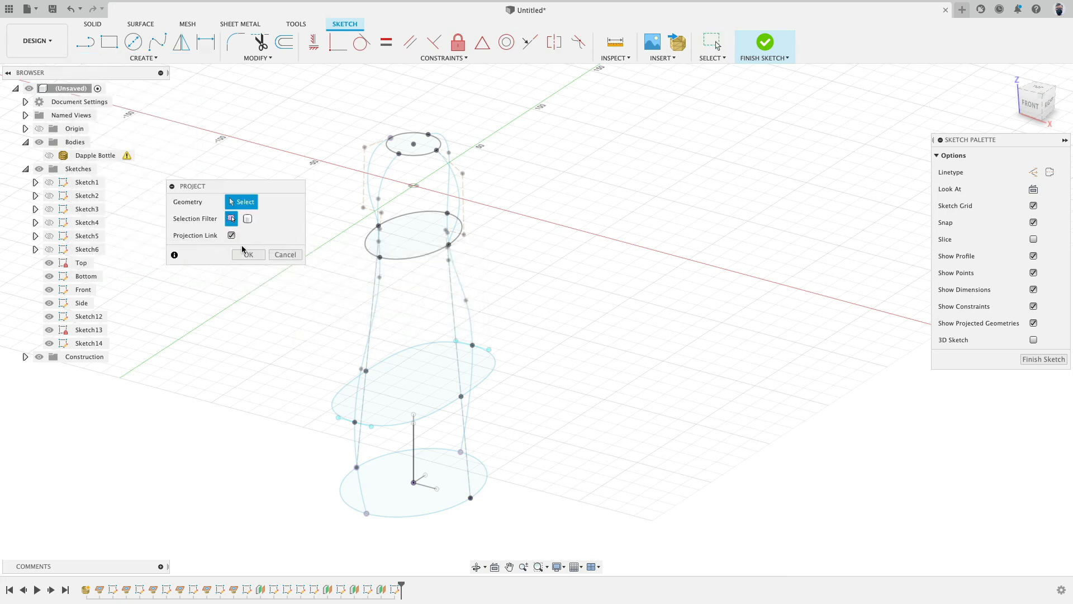
{"action": "left_click", "coordinate": [141, 58]}
{"action": "mouse_move", "coordinate": [144, 248]}
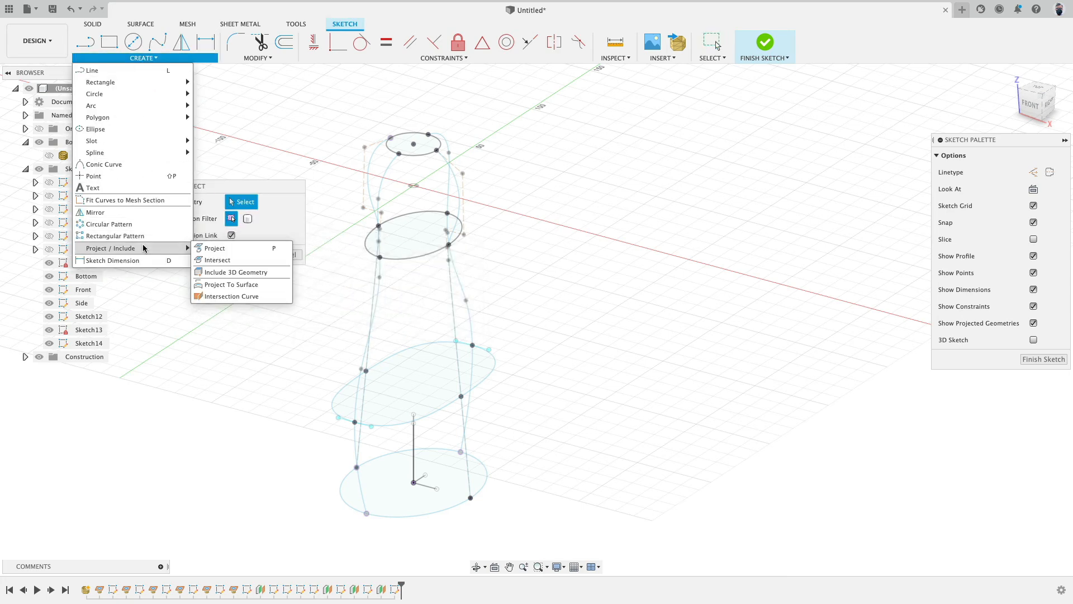
{"action": "left_click", "coordinate": [216, 260]}
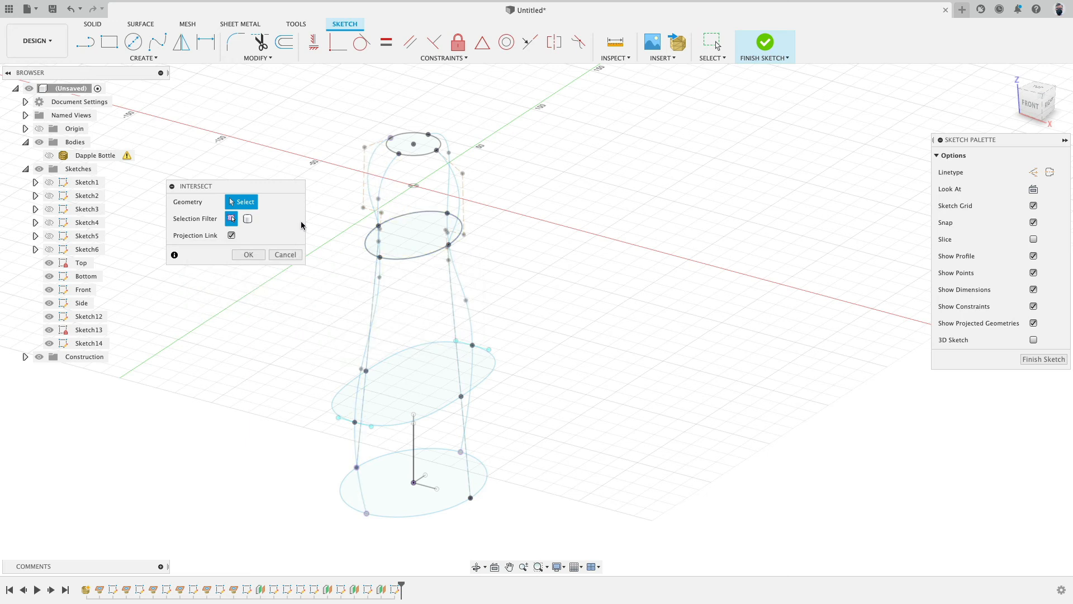
{"action": "left_click", "coordinate": [385, 181]}
{"action": "left_click", "coordinate": [448, 193]}
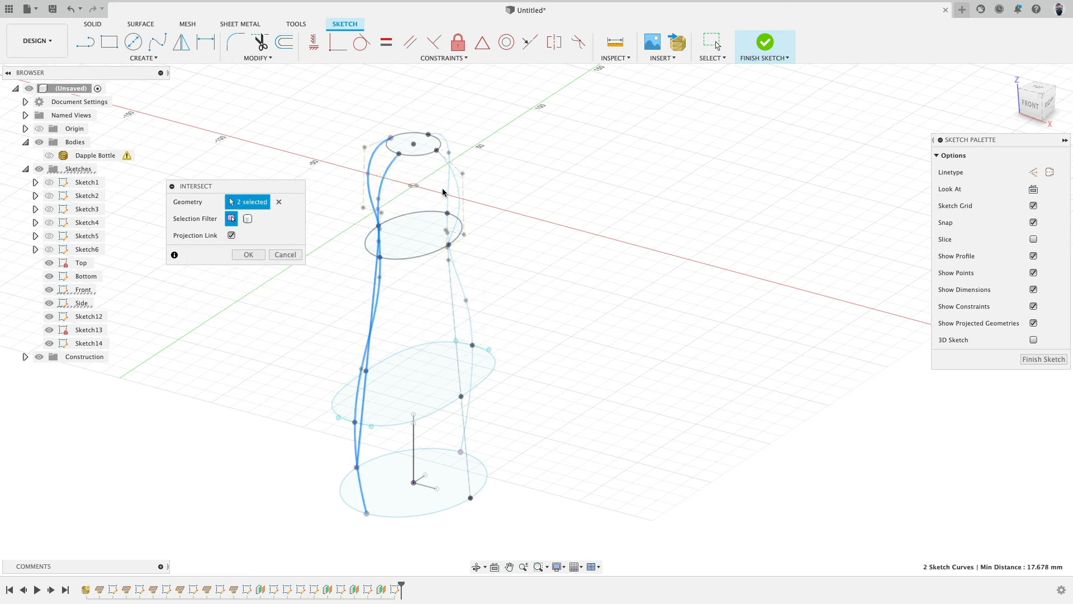
{"action": "left_click", "coordinate": [448, 191]}
{"action": "left_click", "coordinate": [458, 190]}
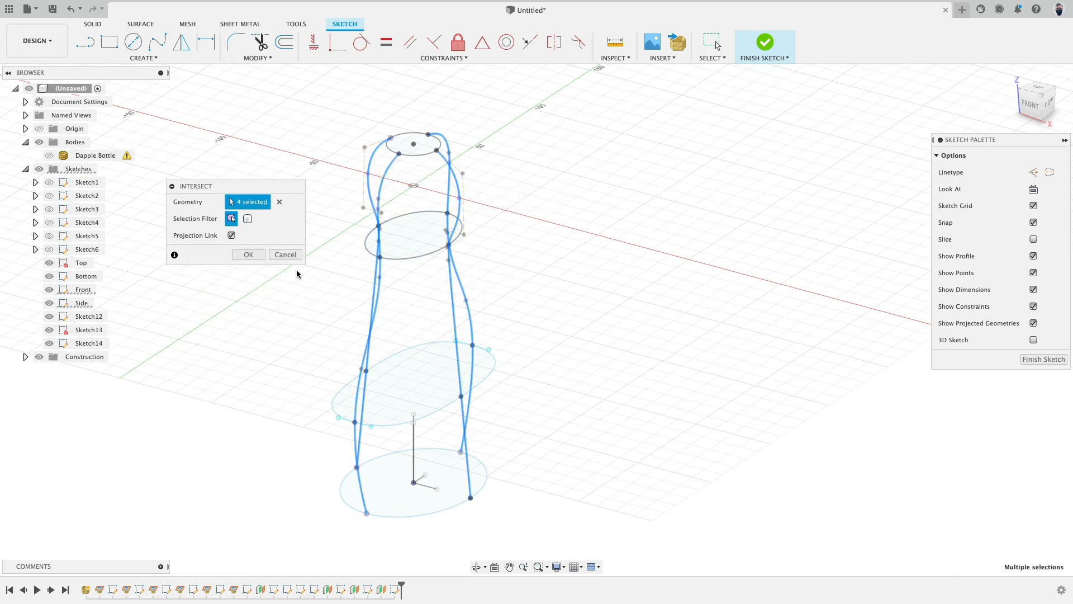
{"action": "left_click", "coordinate": [249, 254]}
Step: Draw a closed spline through the four intersection points on the offset plane and finish the sketch
{"action": "left_click", "coordinate": [158, 41]}
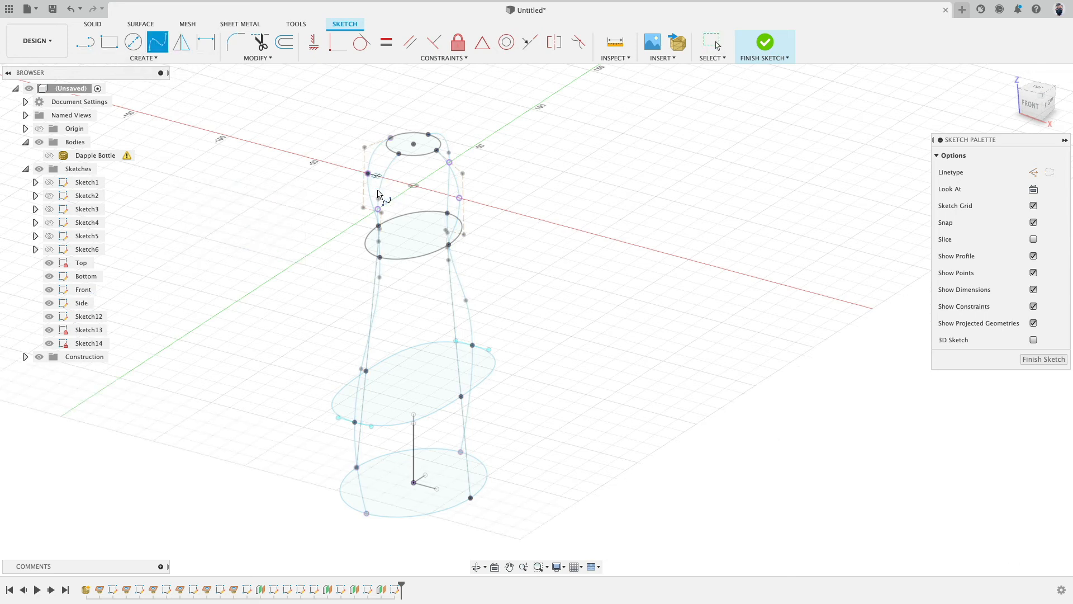
{"action": "left_click", "coordinate": [459, 198]}
{"action": "left_click", "coordinate": [449, 162]}
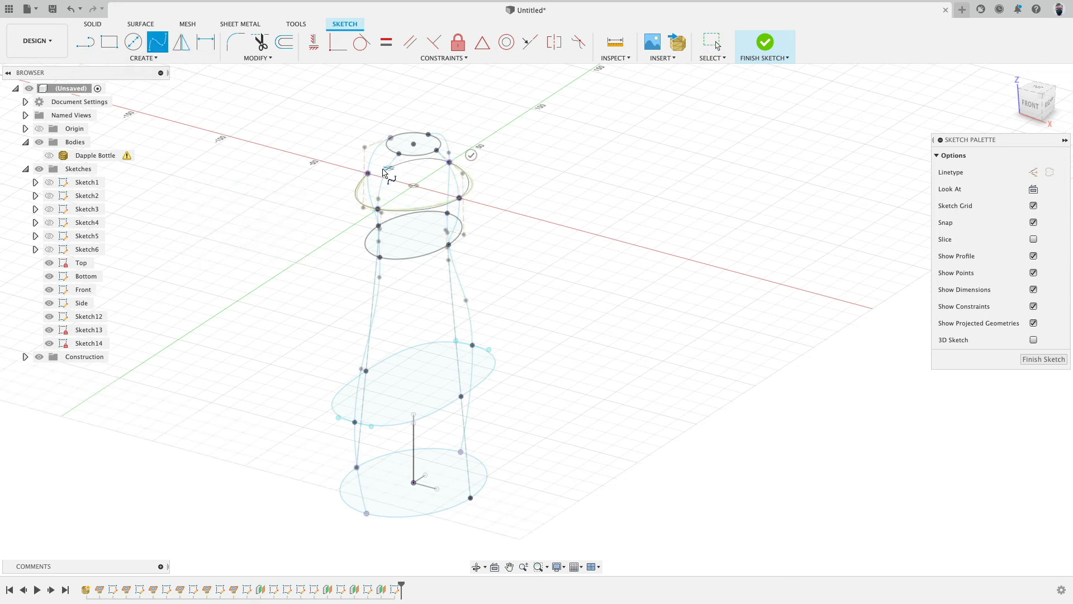
{"action": "left_click", "coordinate": [366, 174]}
{"action": "left_click", "coordinate": [765, 42]}
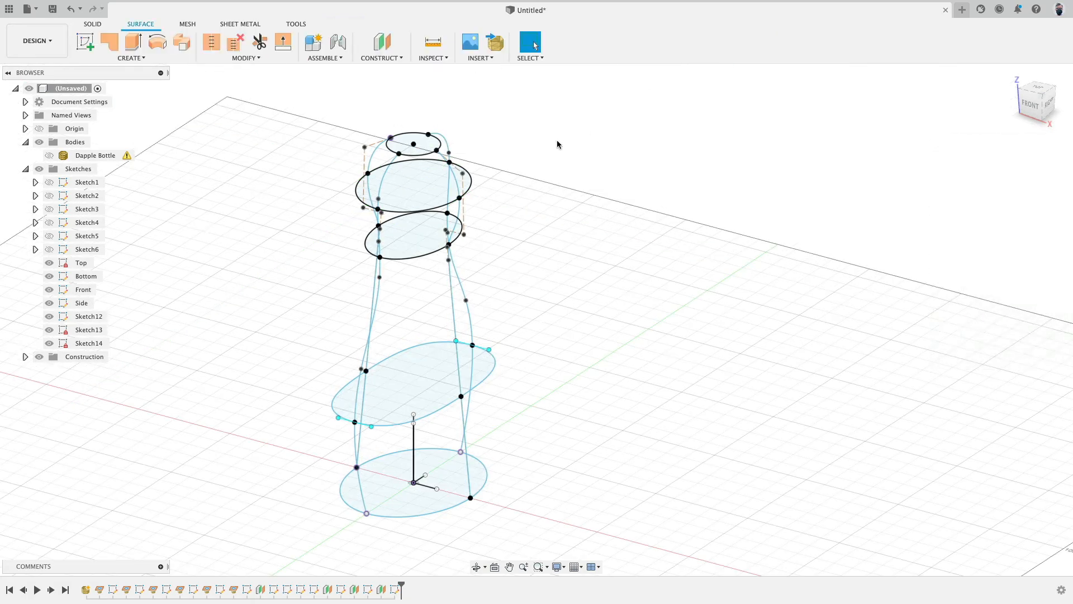
Step: Start a new-body loft and select the five cross-section profiles from the base up to the top
{"action": "mouse_move", "coordinate": [559, 141]}
{"action": "middle_mouse_down", "text": "shift"}
{"action": "mouse_move", "coordinate": [539, 204]}
{"action": "mouse_move", "coordinate": [534, 179]}
{"action": "mouse_move", "coordinate": [491, 162]}
{"action": "mouse_move", "coordinate": [523, 137]}
{"action": "mouse_move", "coordinate": [492, 138]}
{"action": "middle_mouse_up", "text": "shift"}
{"action": "left_click", "coordinate": [135, 58]}
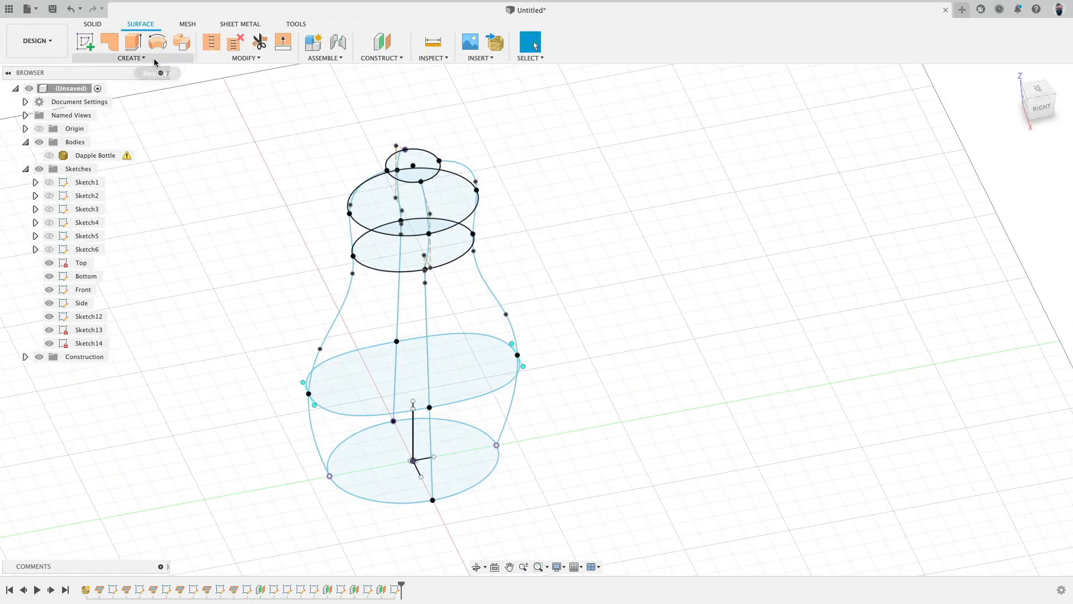
{"action": "left_click", "coordinate": [112, 142]}
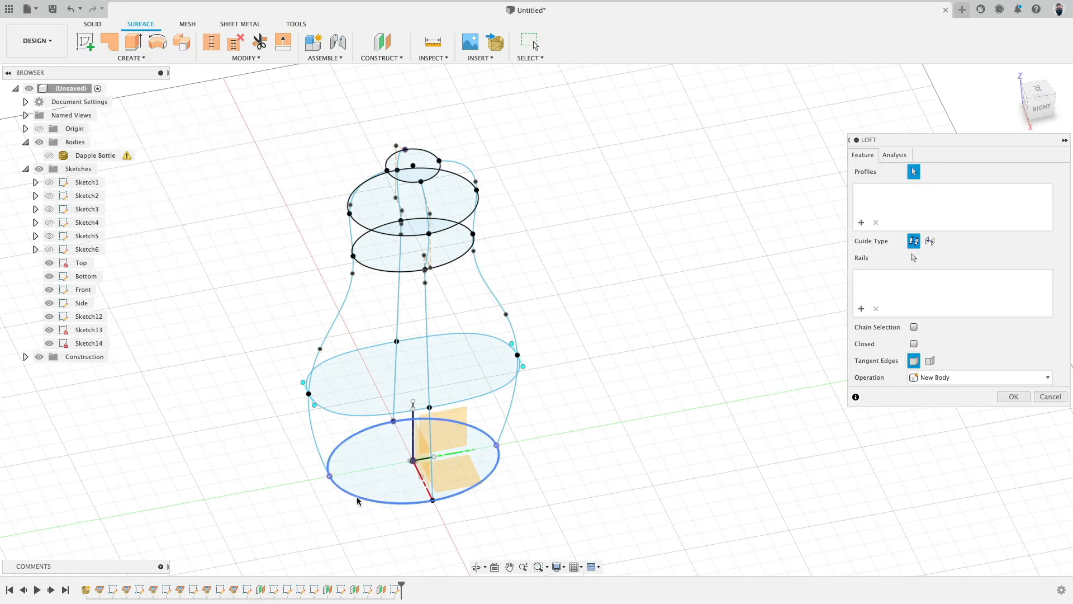
{"action": "left_click", "coordinate": [354, 455]}
{"action": "left_click", "coordinate": [351, 411]}
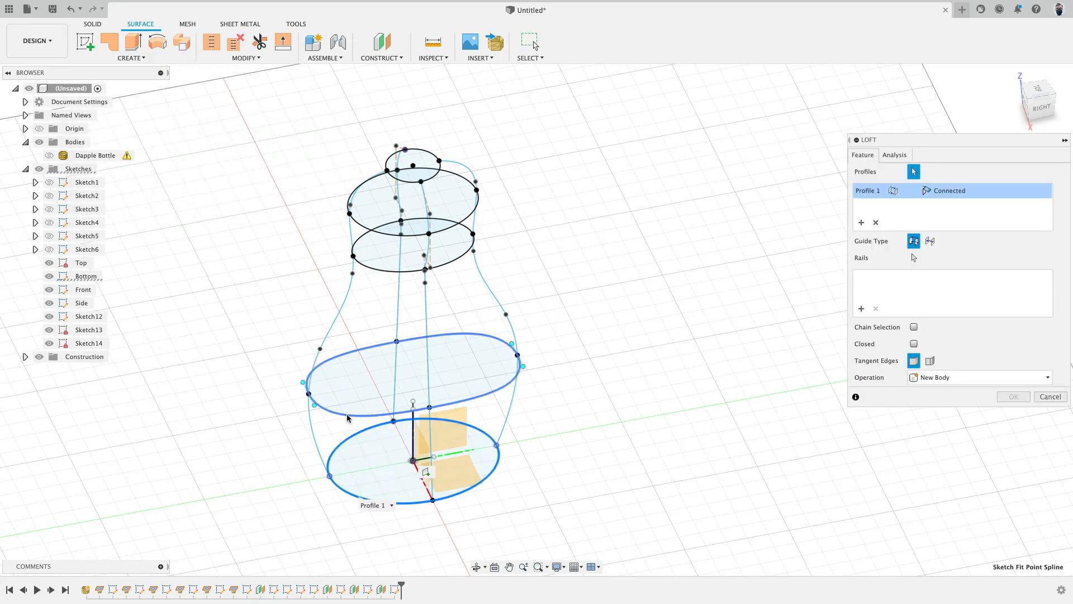
{"action": "left_click", "coordinate": [376, 269]}
{"action": "left_click", "coordinate": [364, 231]}
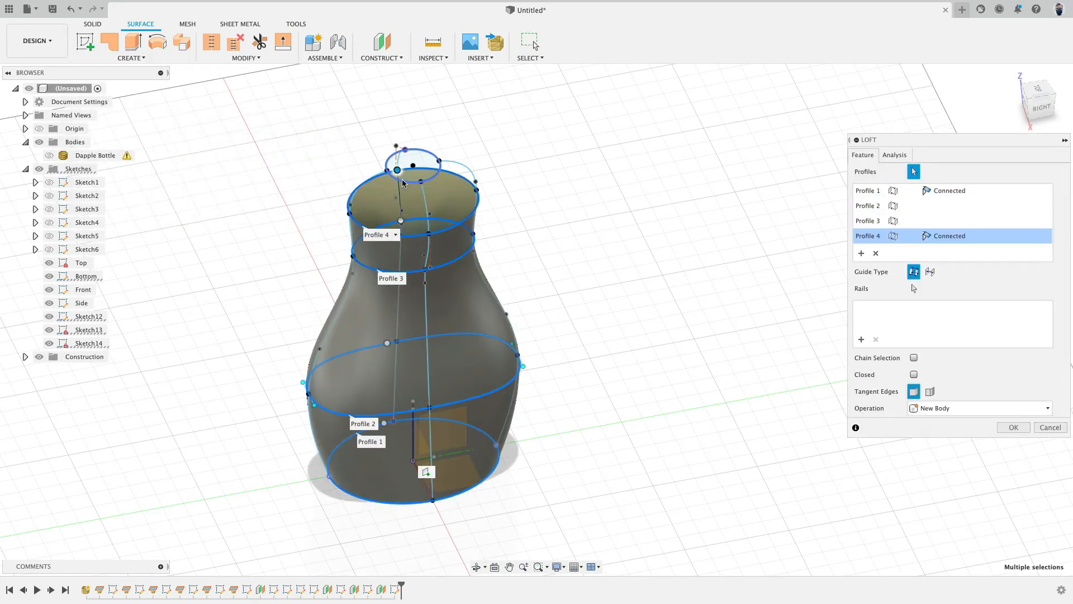
{"action": "left_click", "coordinate": [404, 184]}
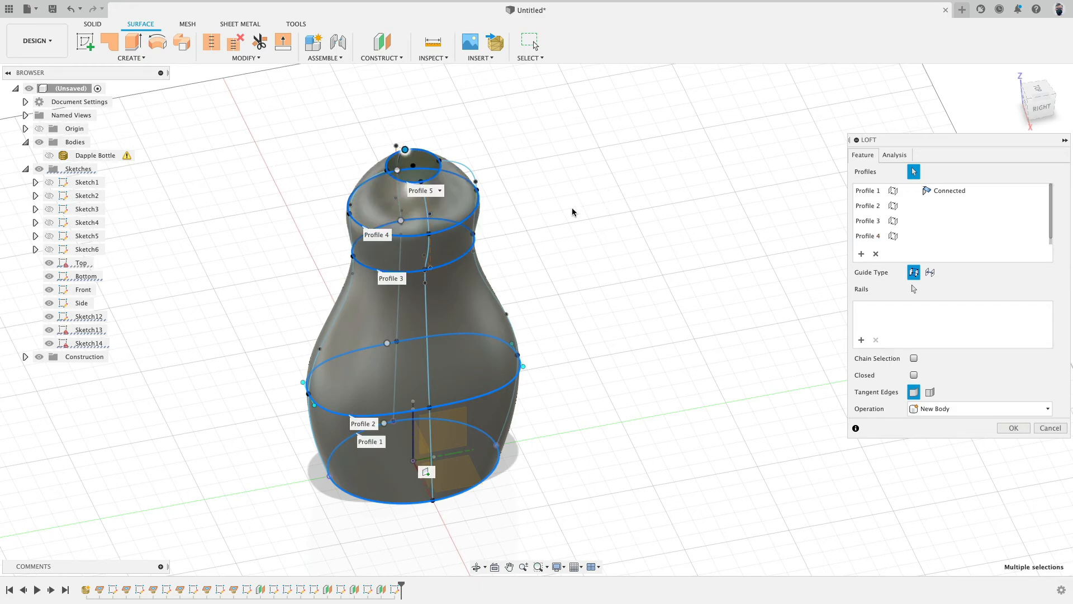
{"action": "middle_click_drag", "start_coordinate": [572, 207], "coordinate": [572, 167], "text": "shift"}
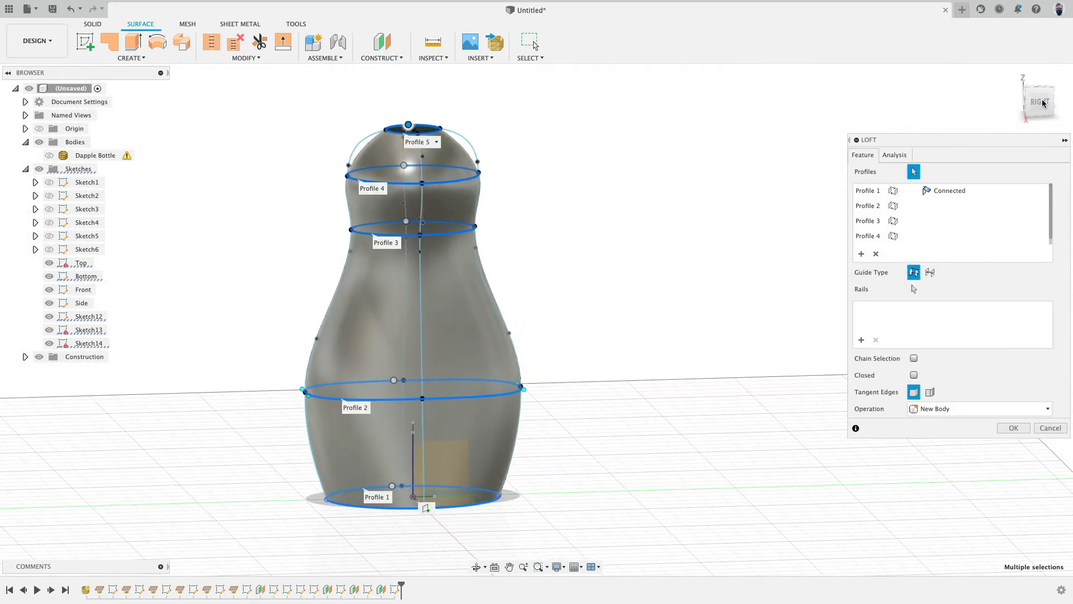
{"action": "left_click", "coordinate": [1041, 108]}
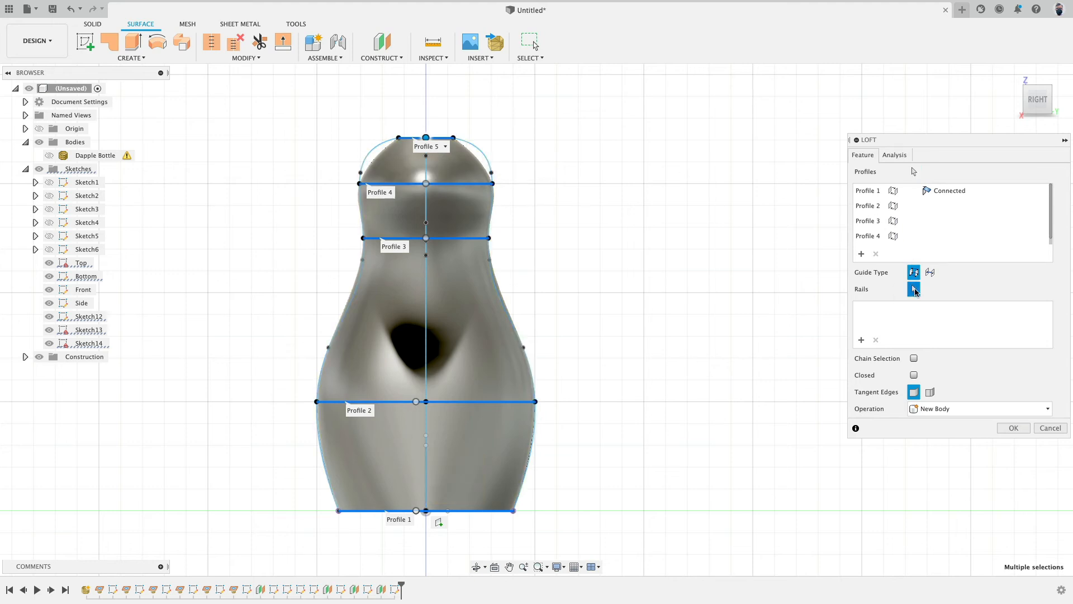
Step: Pick the four side curves as loft rails and create the lofted body
{"action": "middle_click_drag", "start_coordinate": [797, 245], "coordinate": [658, 217], "text": "shift"}
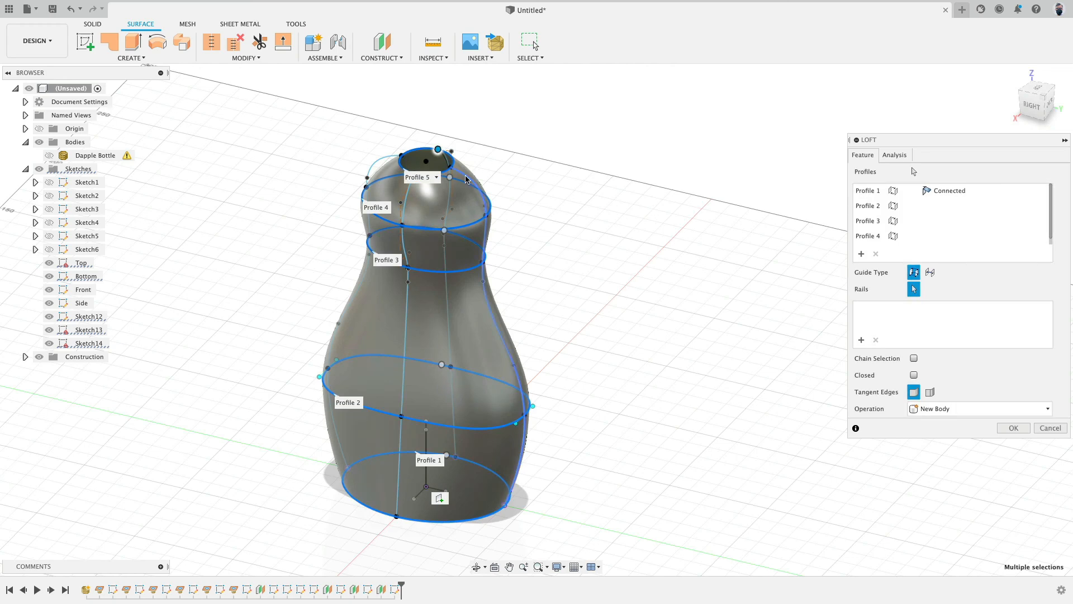
{"action": "left_click", "coordinate": [476, 188]}
{"action": "middle_click_drag", "start_coordinate": [542, 149], "coordinate": [508, 165], "text": "shift"}
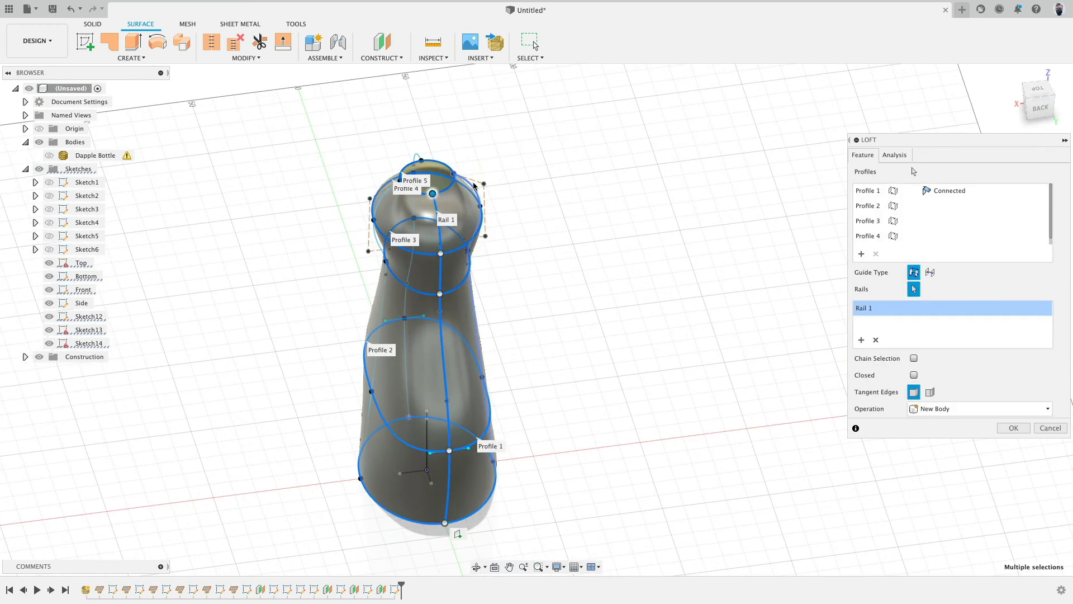
{"action": "middle_click_drag", "start_coordinate": [583, 167], "coordinate": [538, 170], "text": "shift"}
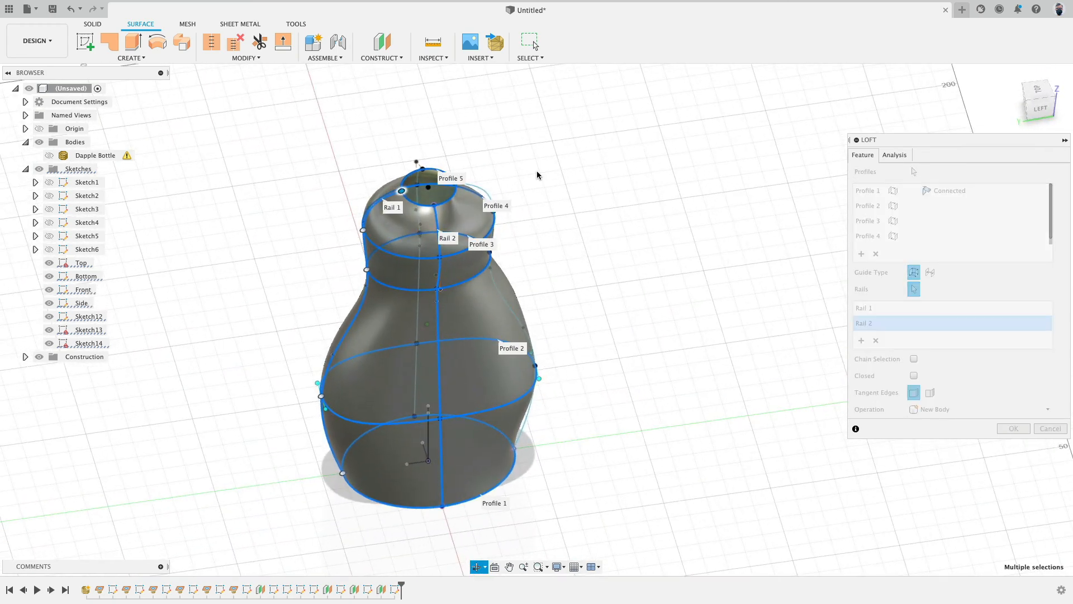
{"action": "left_click", "coordinate": [482, 190]}
{"action": "middle_click_drag", "start_coordinate": [638, 170], "coordinate": [587, 166], "text": "shift"}
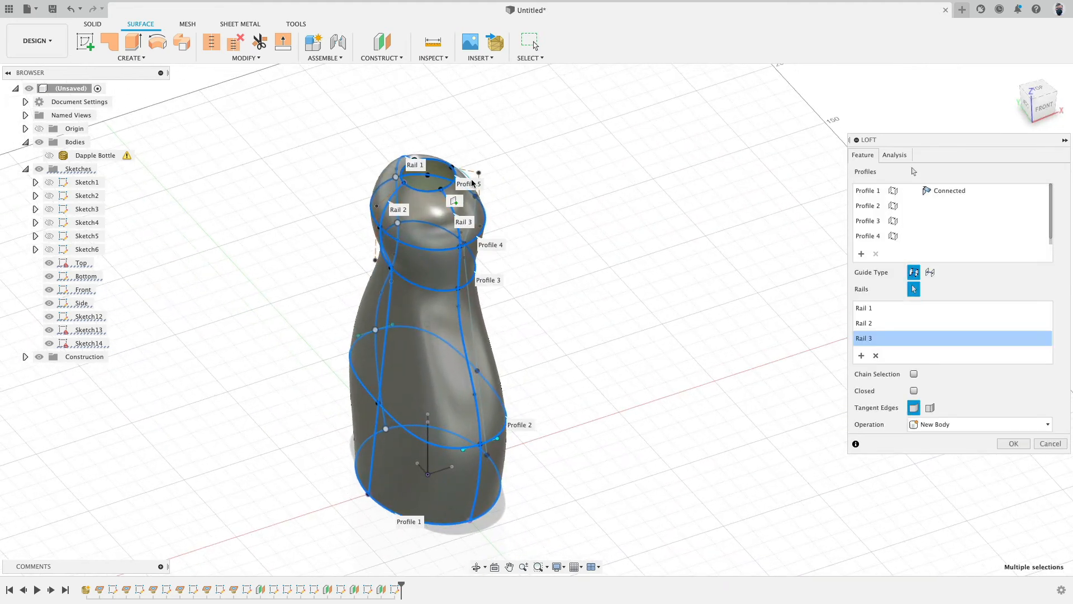
{"action": "left_click", "coordinate": [1012, 444]}
Step: Hide the sketches and toggle the scan mesh and lofted body on and off to compare them from the side
{"action": "middle_click_drag", "start_coordinate": [776, 266], "coordinate": [682, 242], "text": "shift"}
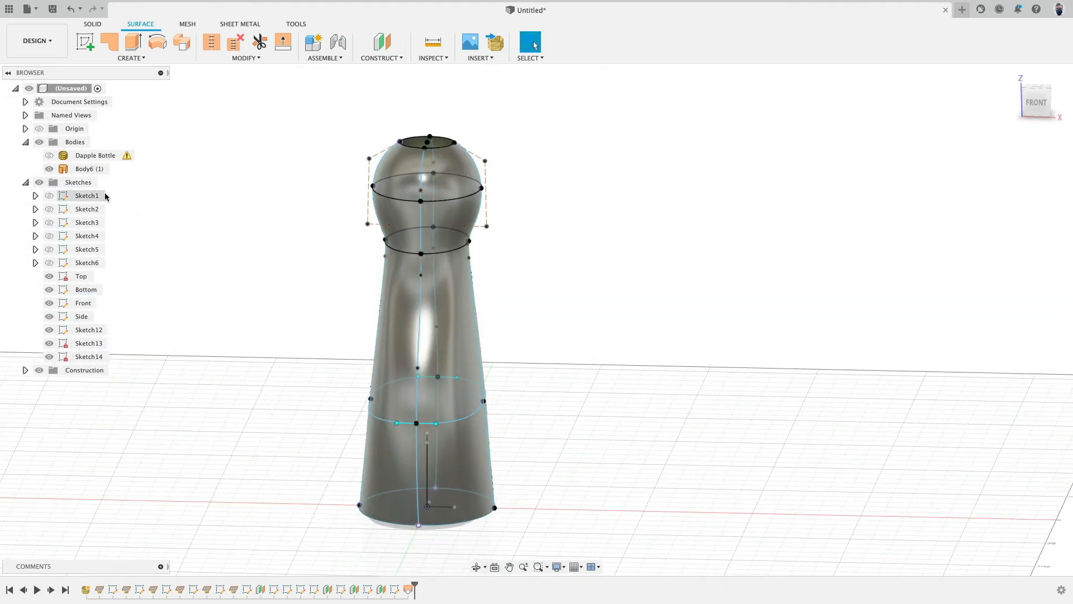
{"action": "left_click", "coordinate": [39, 183]}
{"action": "mouse_move", "coordinate": [309, 163]}
{"action": "middle_mouse_down", "text": "shift"}
{"action": "mouse_move", "coordinate": [343, 191]}
{"action": "mouse_move", "coordinate": [348, 244]}
{"action": "mouse_move", "coordinate": [364, 245]}
{"action": "mouse_move", "coordinate": [439, 228]}
{"action": "mouse_move", "coordinate": [434, 120]}
{"action": "mouse_move", "coordinate": [338, 133]}
{"action": "mouse_move", "coordinate": [520, 137]}
{"action": "mouse_move", "coordinate": [292, 139]}
{"action": "mouse_move", "coordinate": [384, 132]}
{"action": "middle_mouse_up", "text": "shift"}
{"action": "left_click", "coordinate": [1044, 100]}
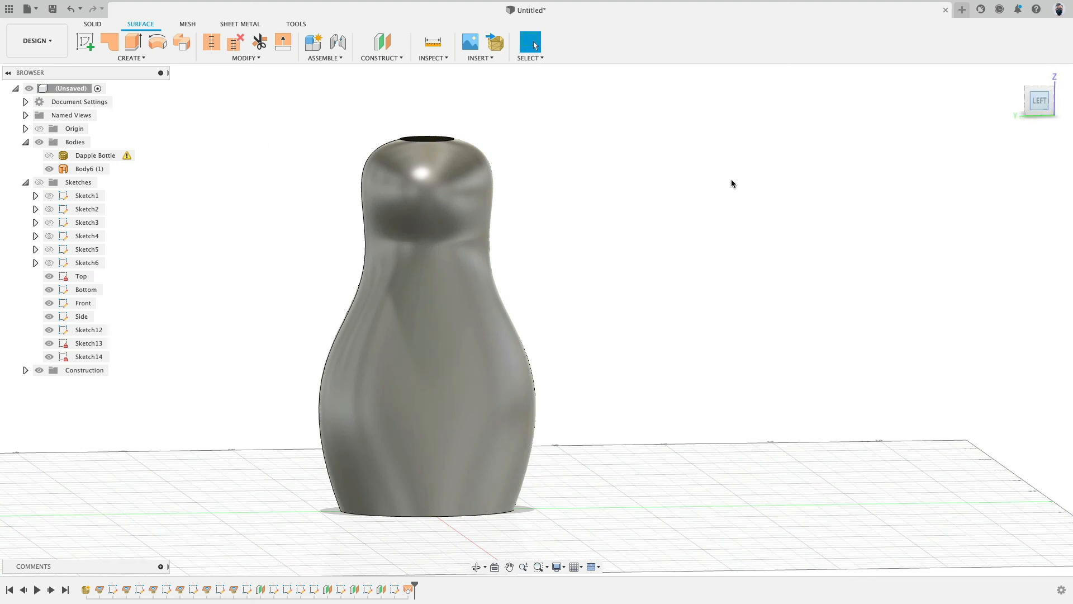
{"action": "left_click", "coordinate": [49, 155]}
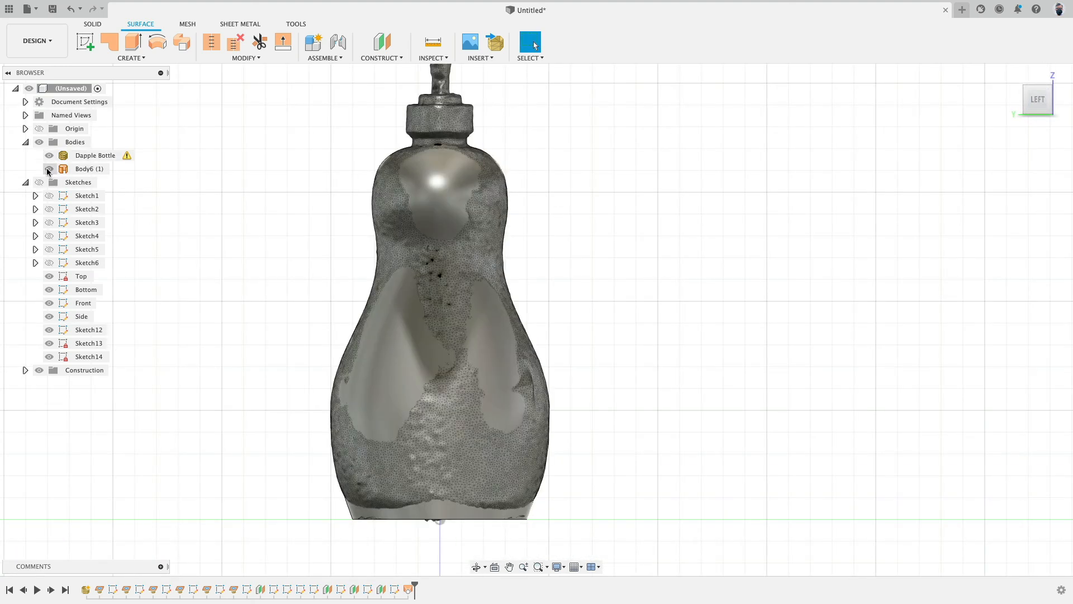
{"action": "left_click", "coordinate": [49, 169]}
{"action": "left_click", "coordinate": [49, 169]}
{"action": "left_click", "coordinate": [49, 170]}
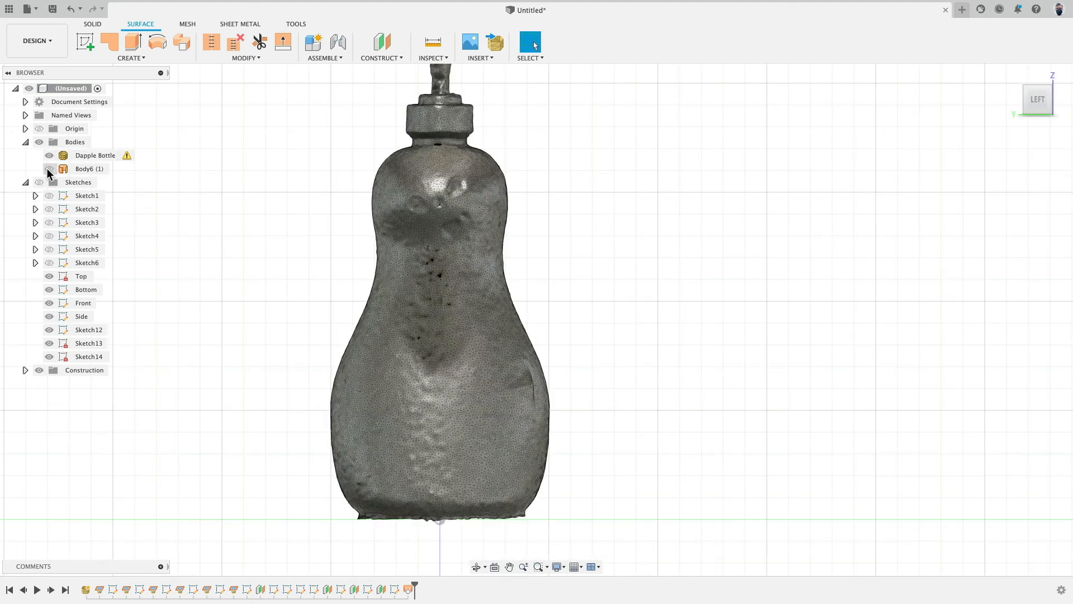
{"action": "left_click", "coordinate": [49, 169]}
{"action": "left_click", "coordinate": [49, 155]}
{"action": "left_click", "coordinate": [49, 155]}
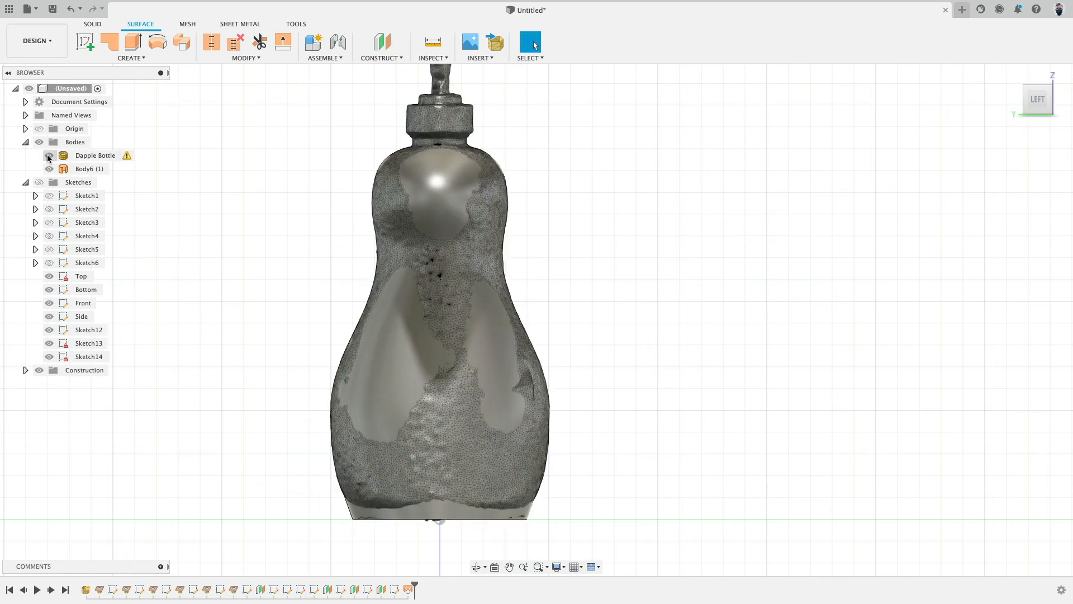
{"action": "left_click", "coordinate": [50, 169]}
{"action": "left_click", "coordinate": [49, 169]}
{"action": "left_click", "coordinate": [50, 156]}
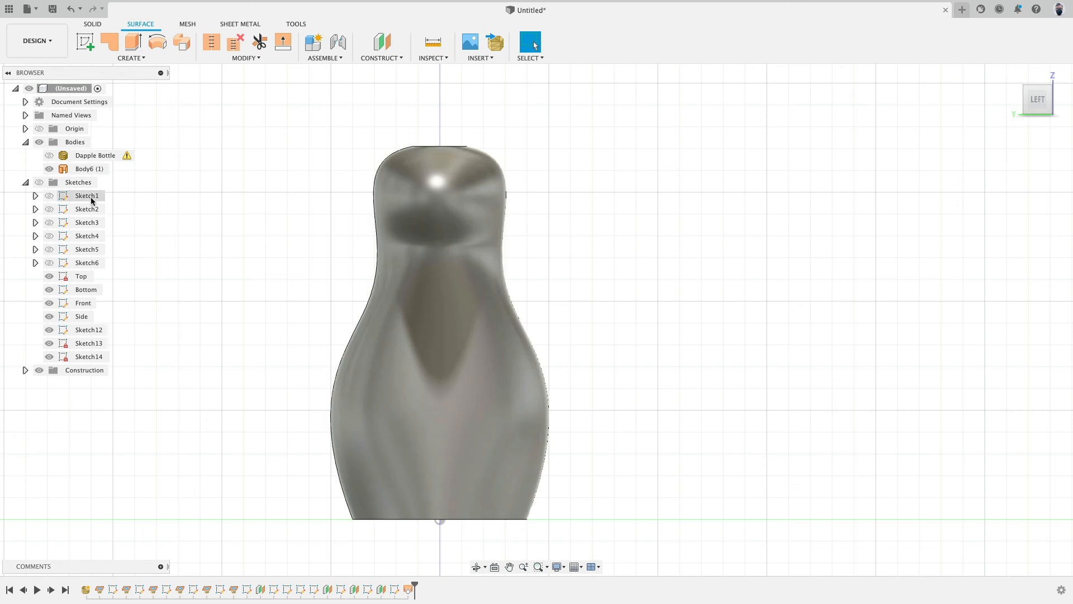
Step: Show the sketches again and inspect the upper bulb's profile curve against the lofted body
{"action": "left_click", "coordinate": [39, 183]}
{"action": "scroll", "coordinate": [367, 145], "scroll_direction": "up", "scroll_amount": 5}
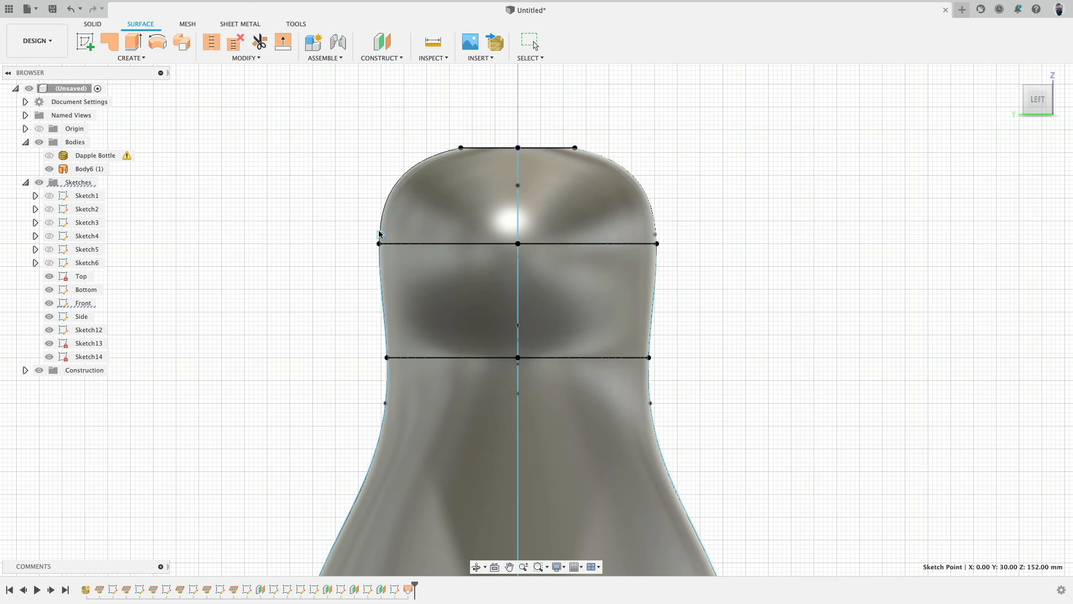
{"action": "scroll", "coordinate": [292, 248], "scroll_direction": "down", "scroll_amount": 5}
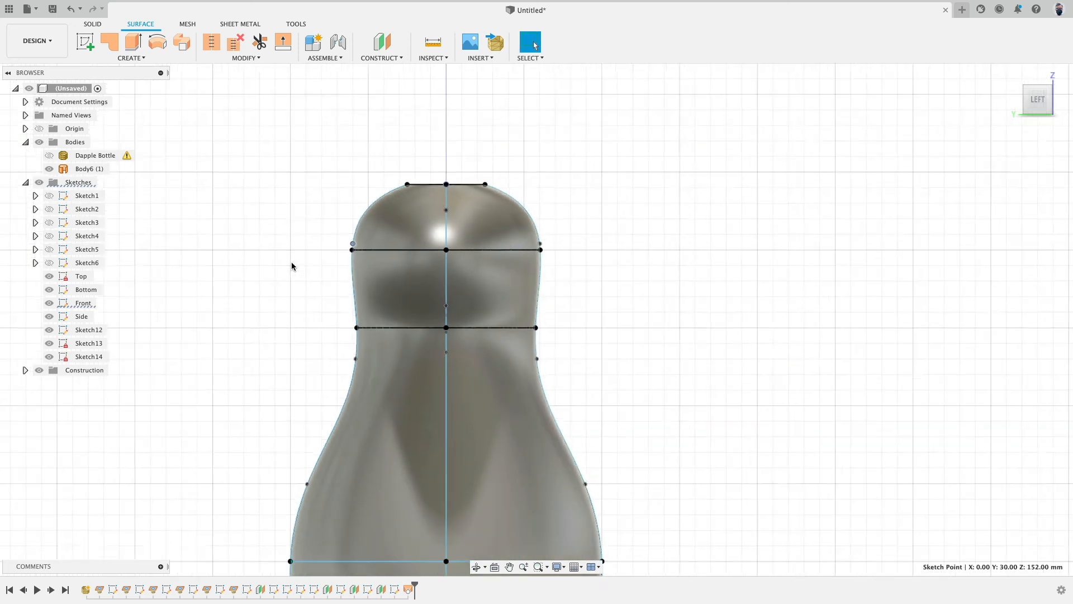
{"action": "middle_click_drag", "start_coordinate": [290, 262], "coordinate": [661, 168], "text": "shift"}
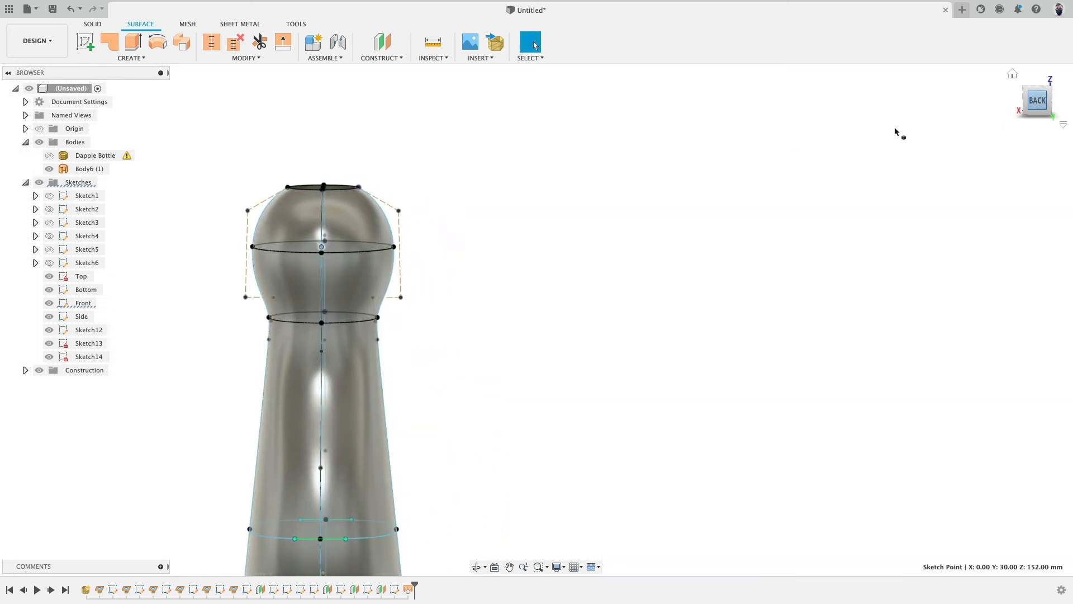
{"action": "middle_click_drag", "start_coordinate": [503, 299], "coordinate": [617, 192]}
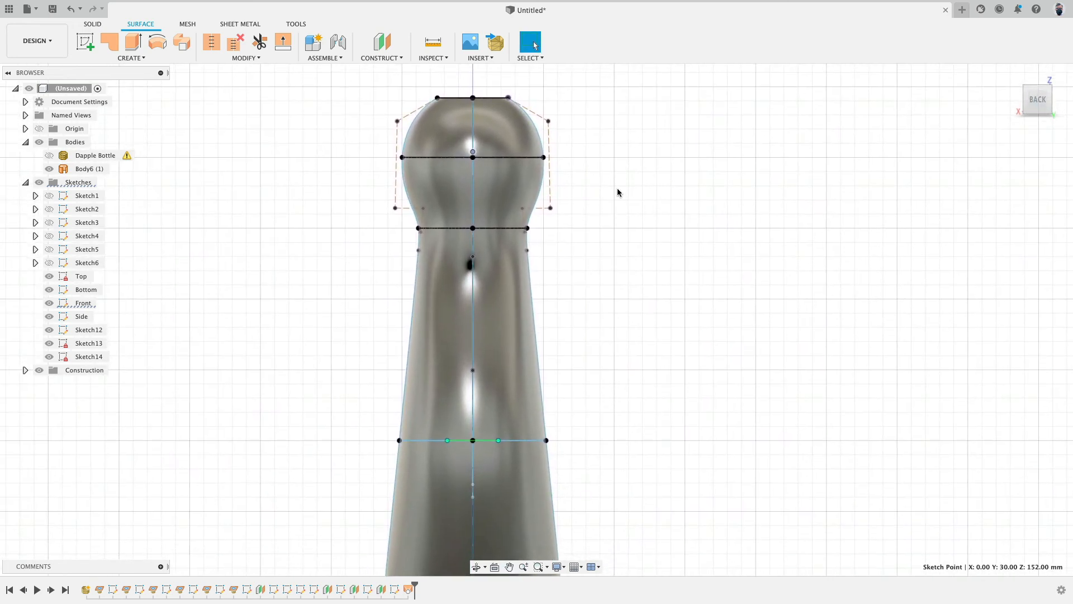
{"action": "left_click", "coordinate": [1058, 101]}
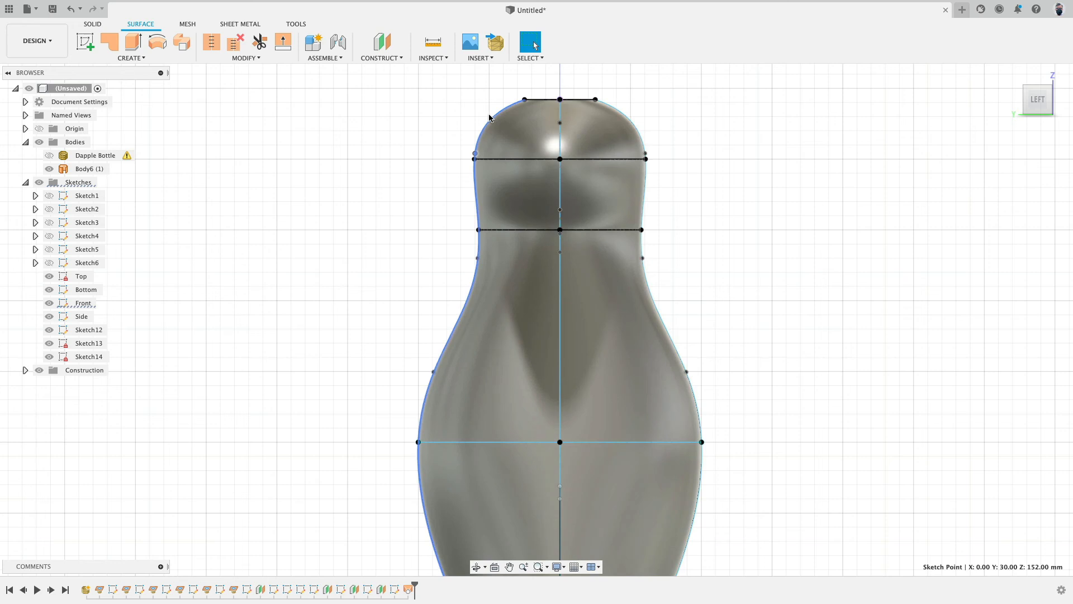
{"action": "left_click", "coordinate": [491, 119]}
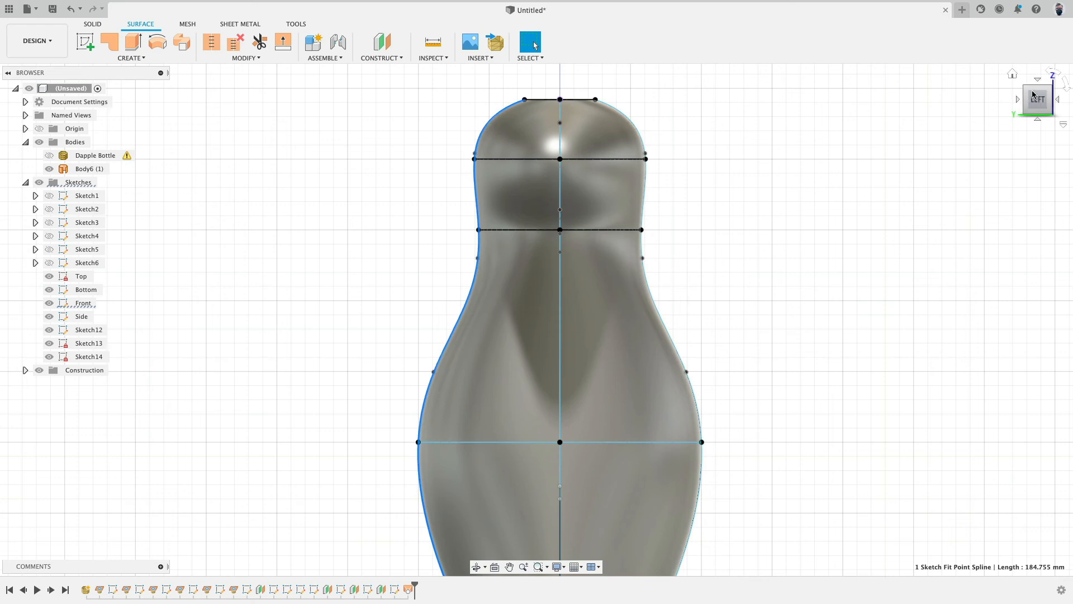
Step: Inspect the profile splines from the front and side views, hiding and showing the lofted body to compare
{"action": "left_click", "coordinate": [1059, 101]}
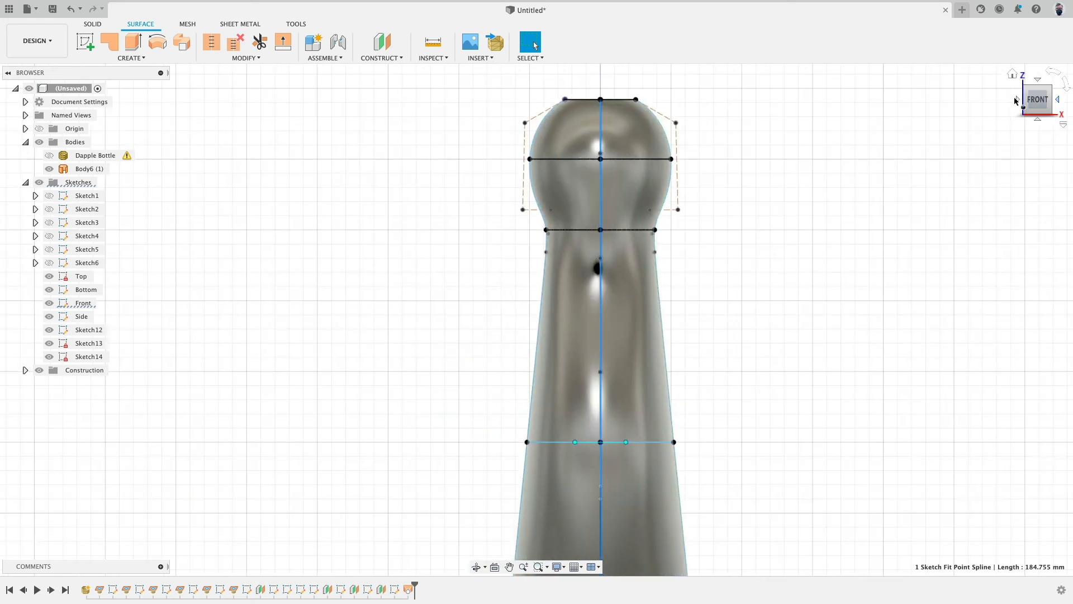
{"action": "left_click", "coordinate": [665, 136]}
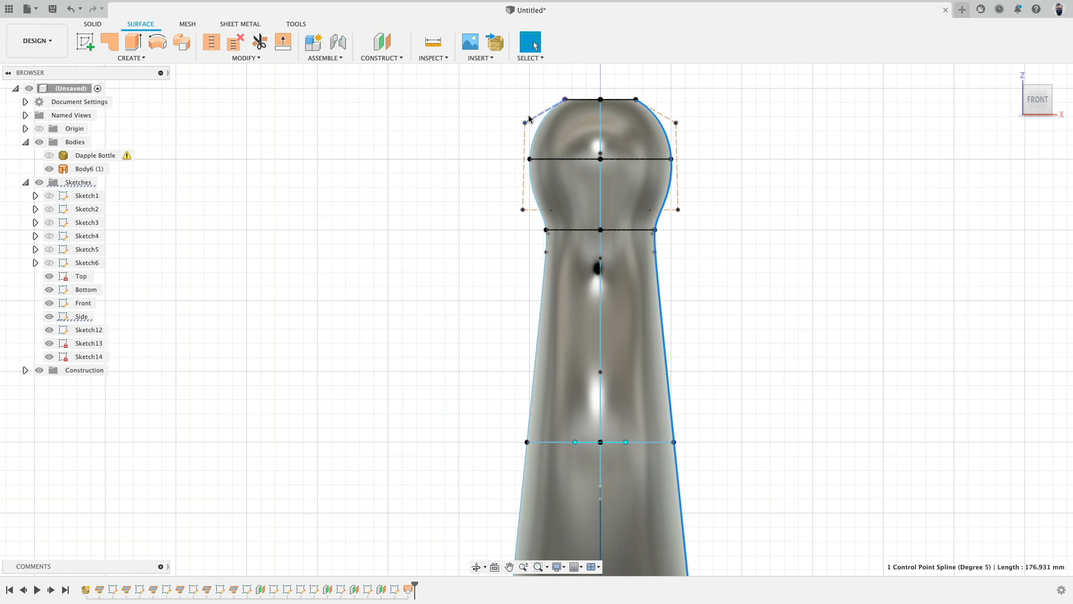
{"action": "scroll", "coordinate": [429, 333], "scroll_direction": "down", "scroll_amount": 3}
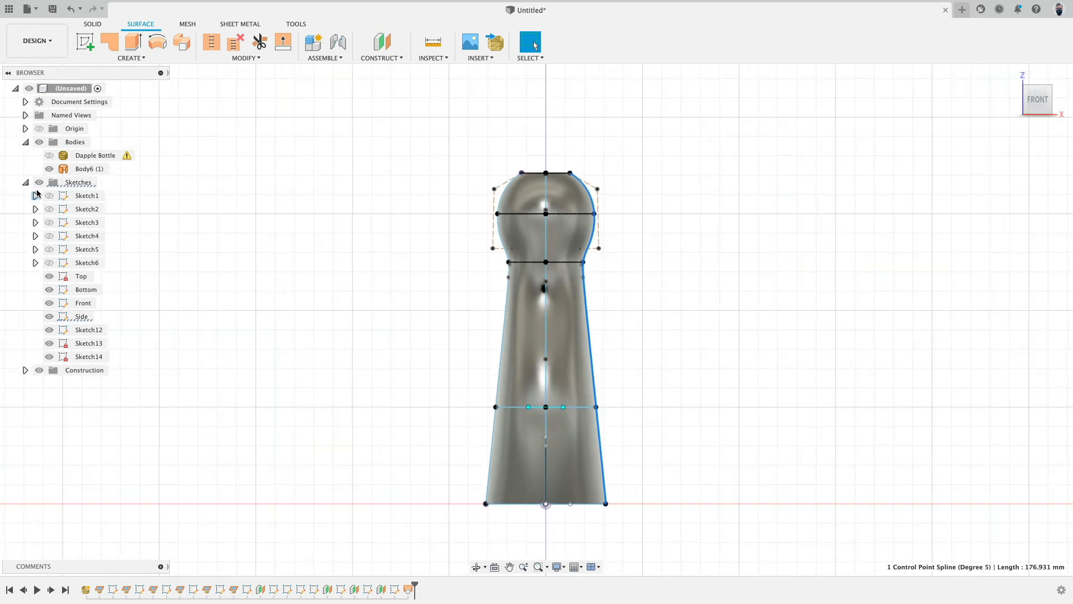
{"action": "left_click", "coordinate": [49, 168]}
{"action": "scroll", "coordinate": [435, 297], "scroll_direction": "up", "scroll_amount": 3}
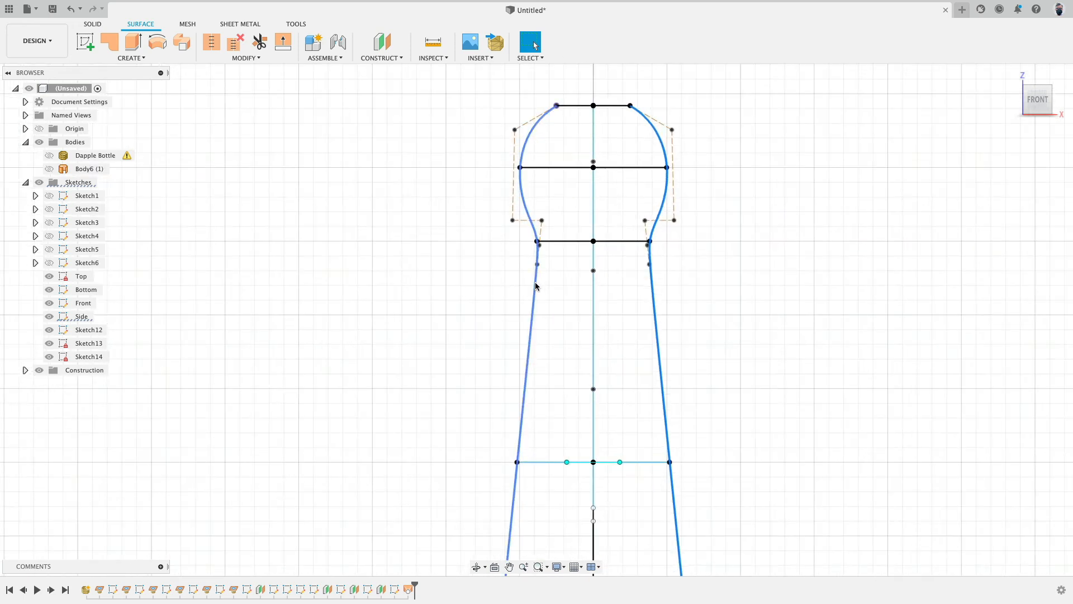
{"action": "middle_click_drag", "start_coordinate": [418, 351], "coordinate": [378, 264]}
{"action": "scroll", "coordinate": [420, 359], "scroll_direction": "down", "scroll_amount": 1}
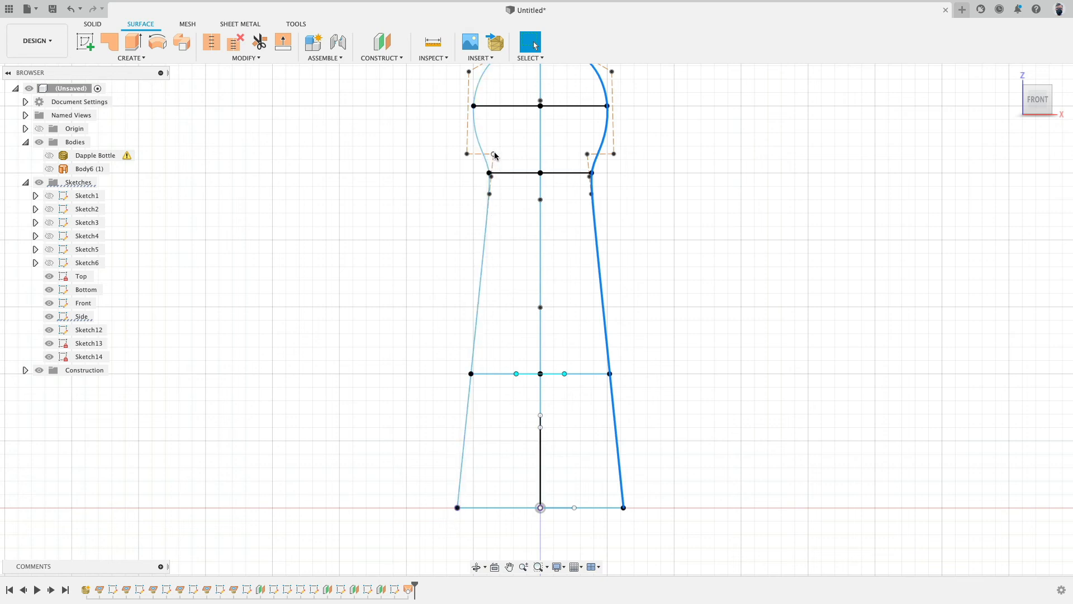
{"action": "left_click", "coordinate": [487, 223]}
{"action": "middle_click_drag", "start_coordinate": [437, 231], "coordinate": [405, 361]}
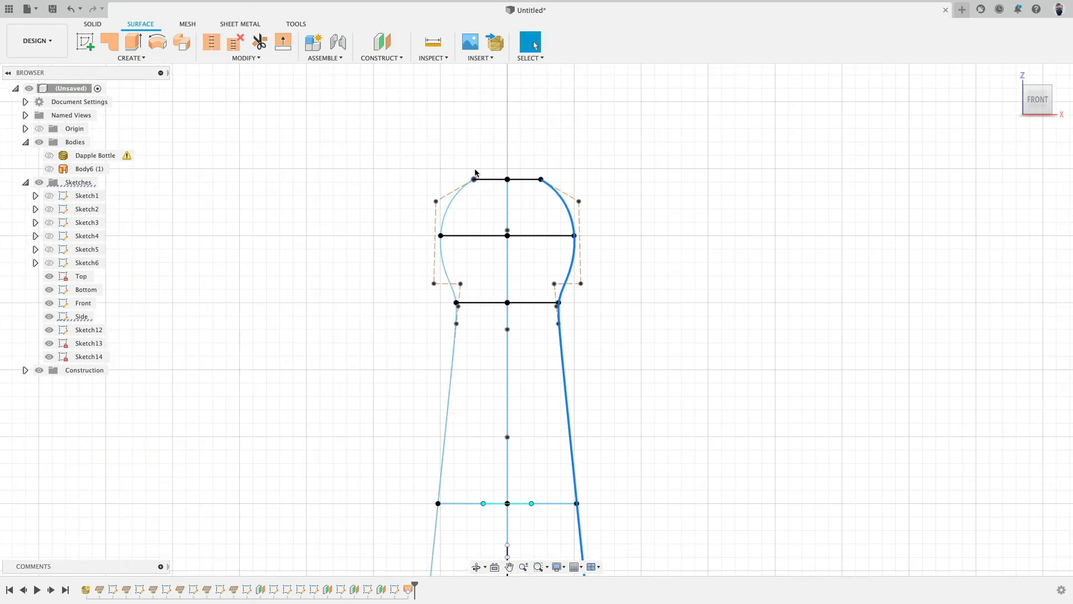
{"action": "middle_click_drag", "start_coordinate": [237, 217], "coordinate": [346, 214], "text": "shift"}
{"action": "middle_click_drag", "start_coordinate": [451, 164], "coordinate": [454, 122]}
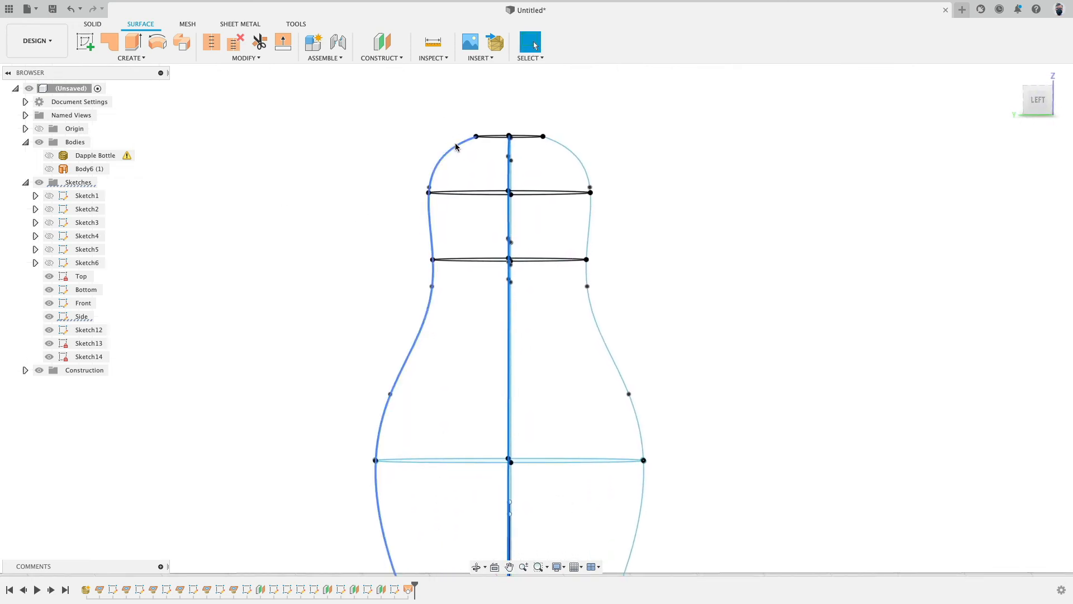
{"action": "left_click", "coordinate": [456, 147]}
{"action": "scroll", "coordinate": [370, 210], "scroll_direction": "up", "scroll_amount": 1}
{"action": "scroll", "coordinate": [369, 211], "scroll_direction": "down", "scroll_amount": 2}
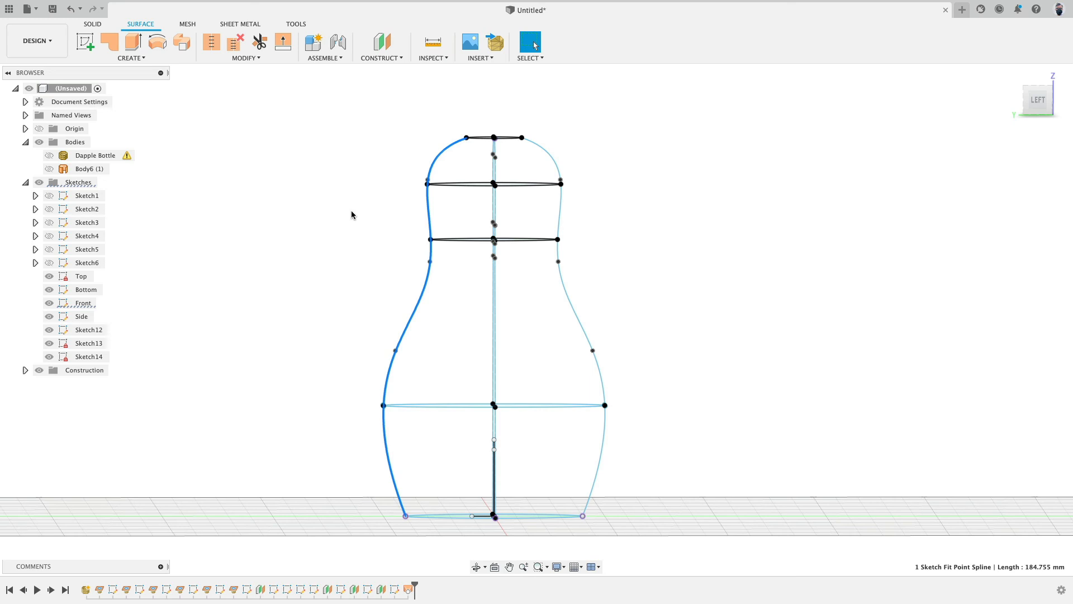
{"action": "left_click", "coordinate": [49, 169]}
{"action": "middle_click_drag", "start_coordinate": [749, 130], "coordinate": [644, 194], "text": "shift"}
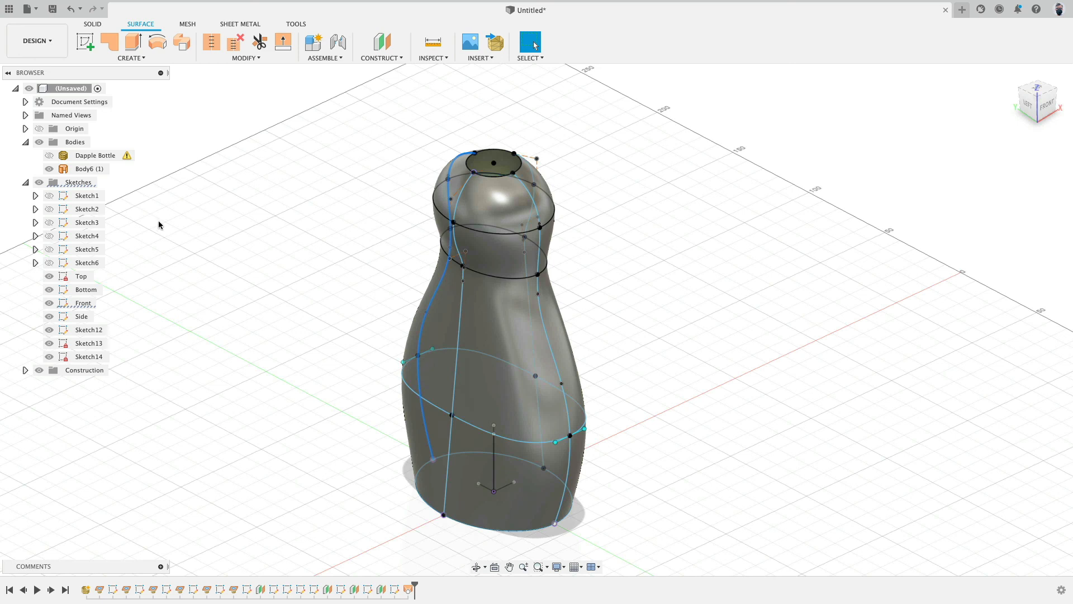
{"action": "left_click", "coordinate": [39, 182]}
{"action": "left_click", "coordinate": [139, 57]}
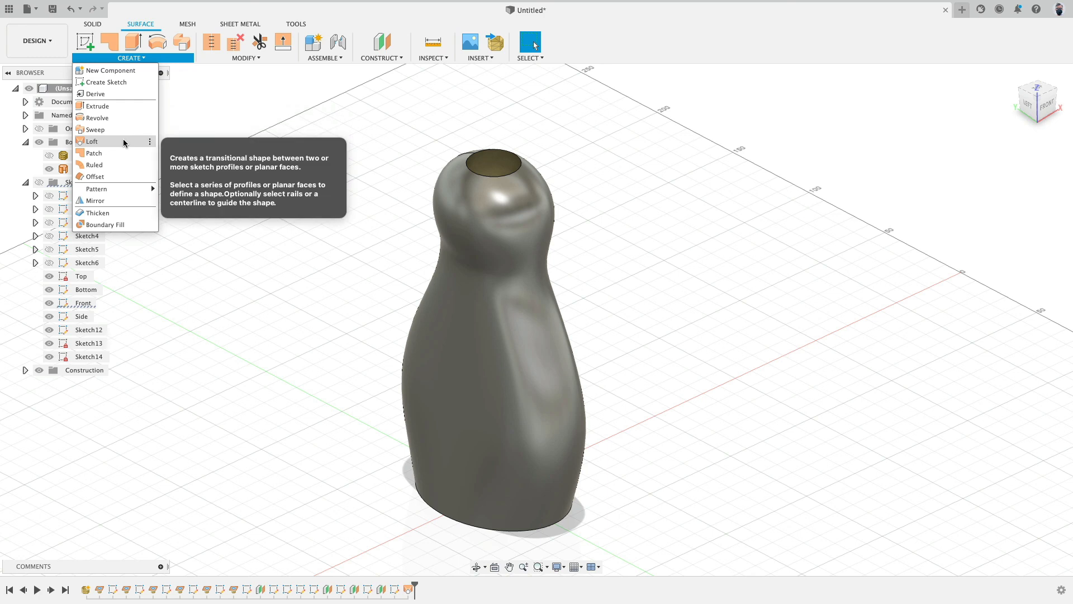
{"action": "left_click", "coordinate": [121, 107]}
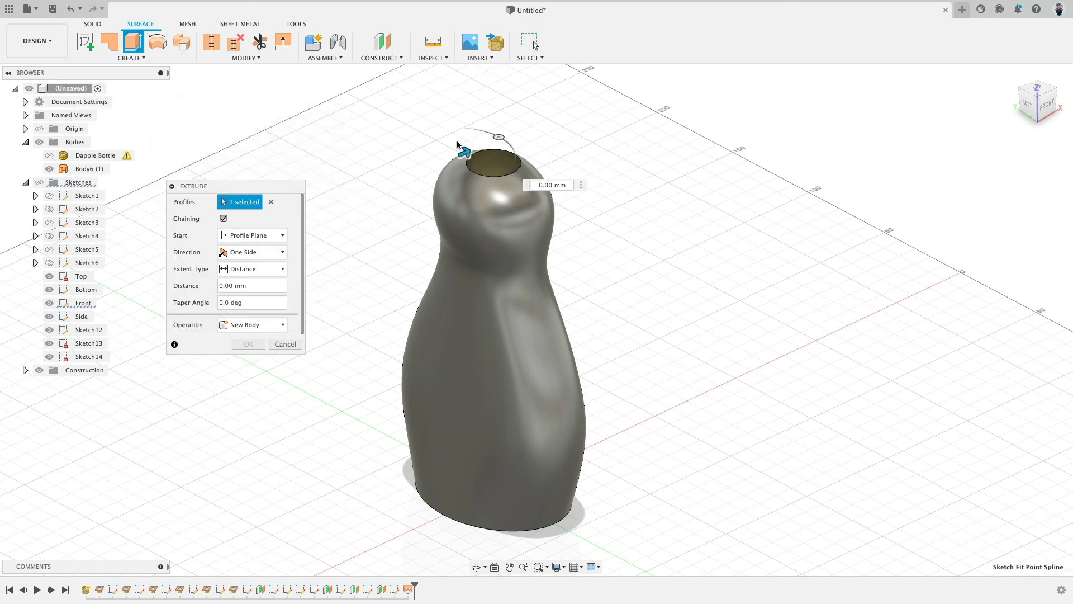
{"action": "left_click", "coordinate": [272, 203]}
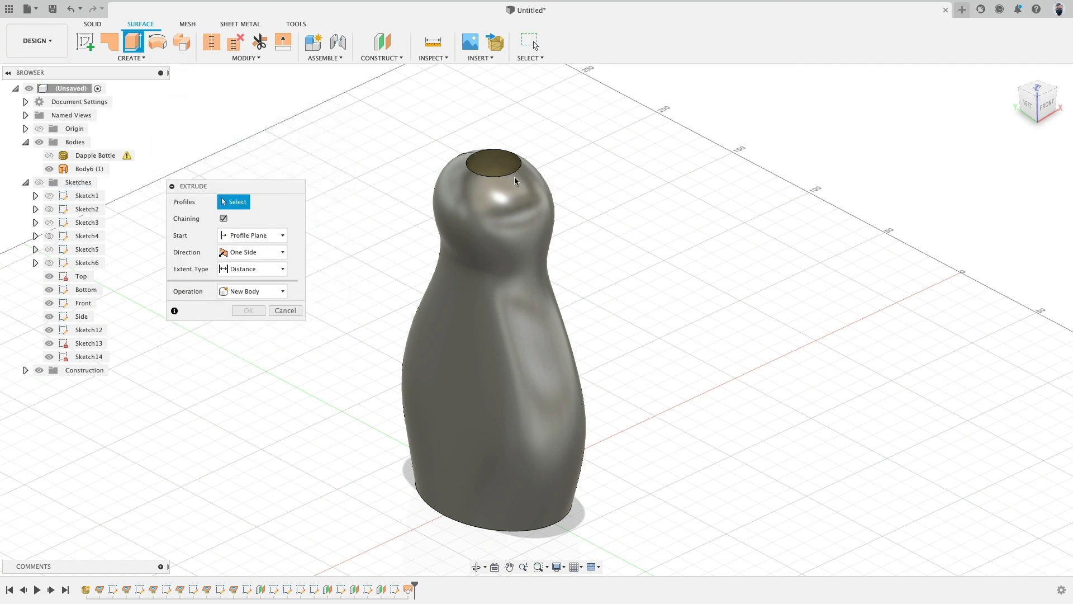
{"action": "left_click", "coordinate": [509, 173]}
{"action": "left_click_drag", "start_coordinate": [517, 173], "coordinate": [546, 168]}
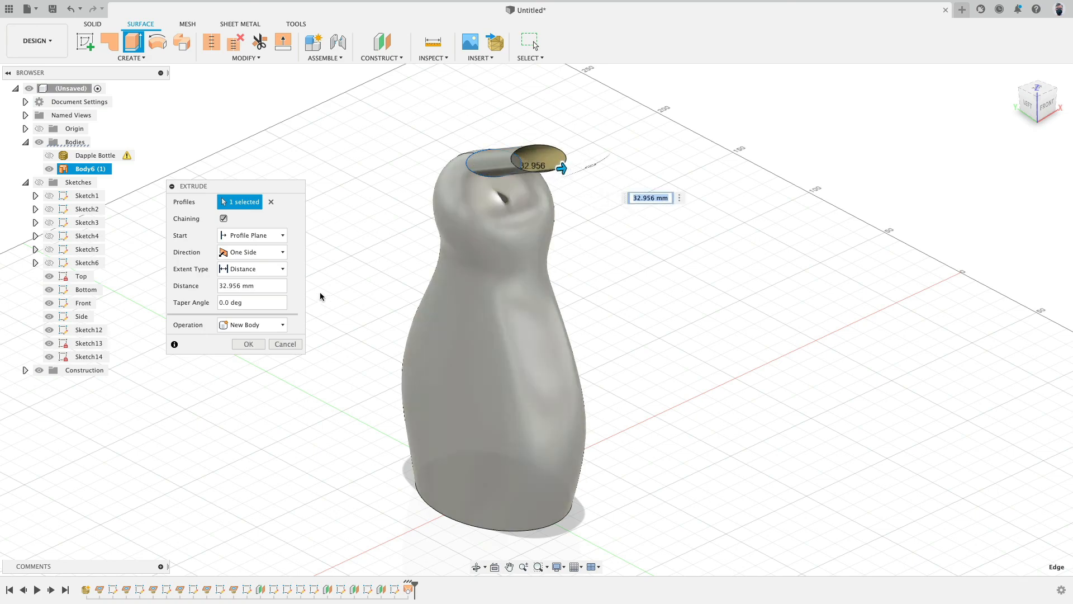
{"action": "left_click", "coordinate": [285, 344]}
Step: Extrude the top neck cross-section upward 10 mm as a new body
{"action": "middle_click_drag", "start_coordinate": [395, 277], "coordinate": [142, 230], "text": "shift"}
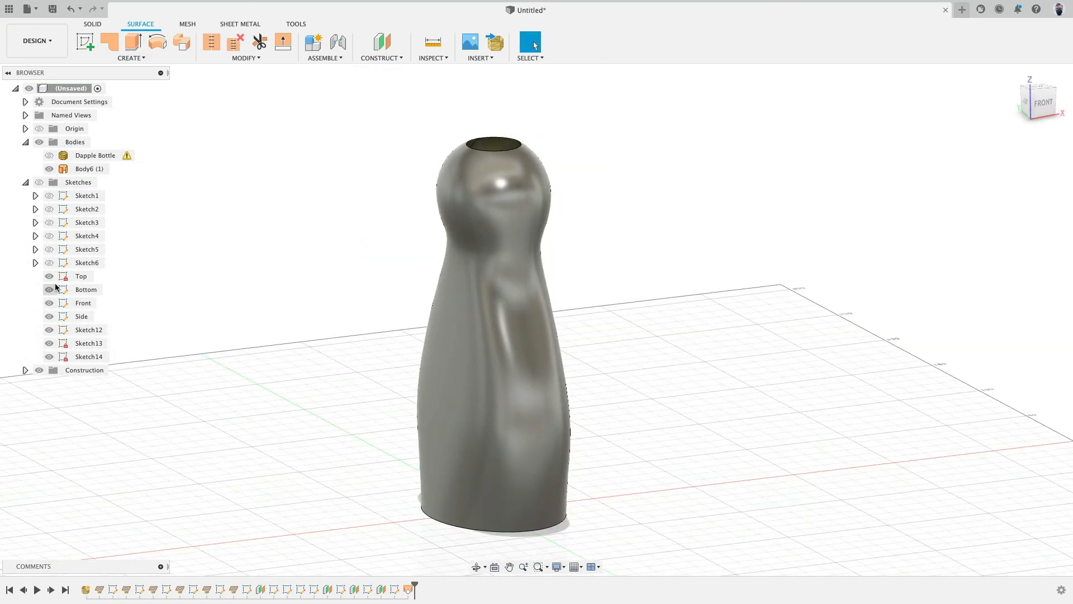
{"action": "left_click", "coordinate": [50, 169]}
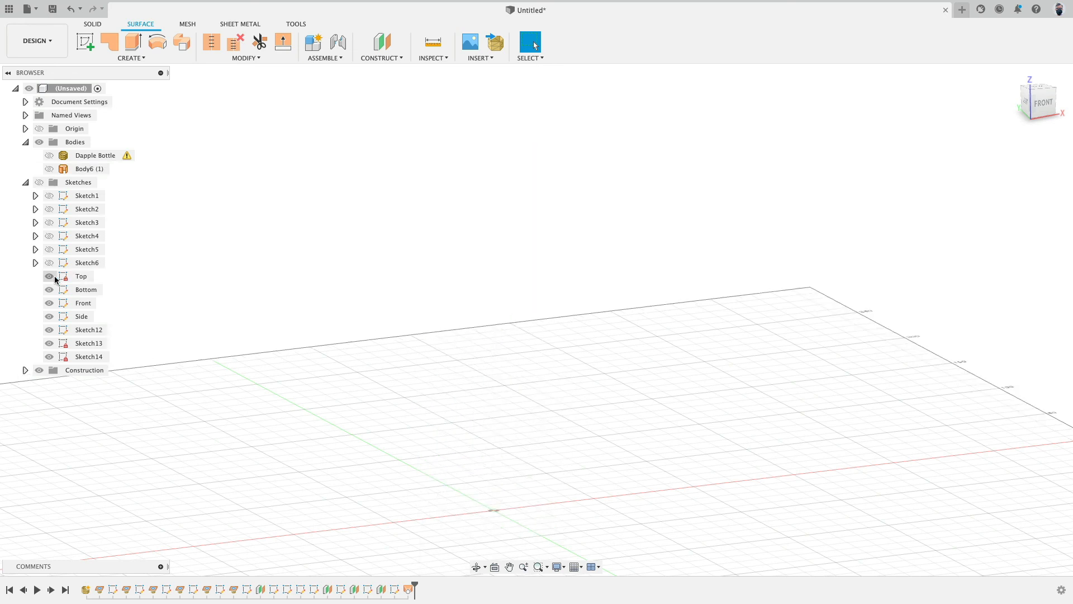
{"action": "left_click", "coordinate": [40, 183]}
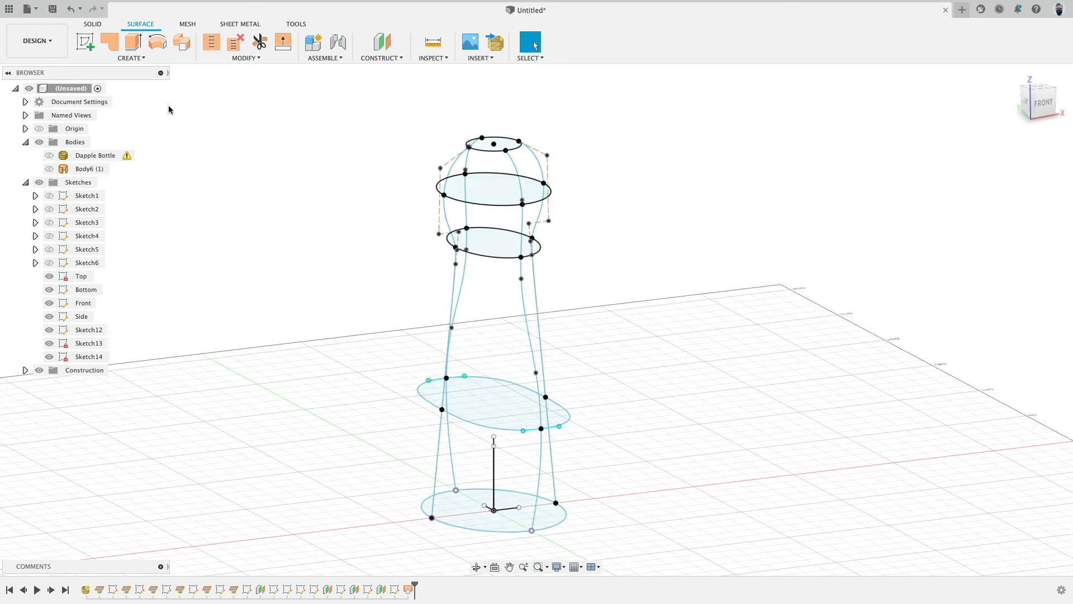
{"action": "left_click", "coordinate": [133, 42]}
{"action": "left_click", "coordinate": [476, 152]}
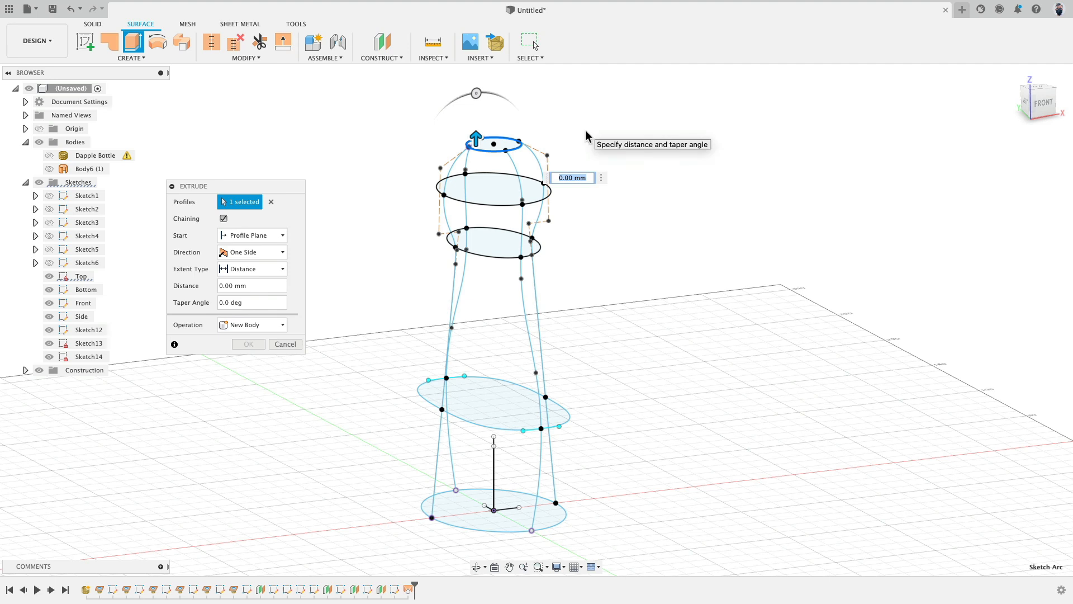
{"action": "type", "text": "10"}
{"action": "key", "text": "Return"}
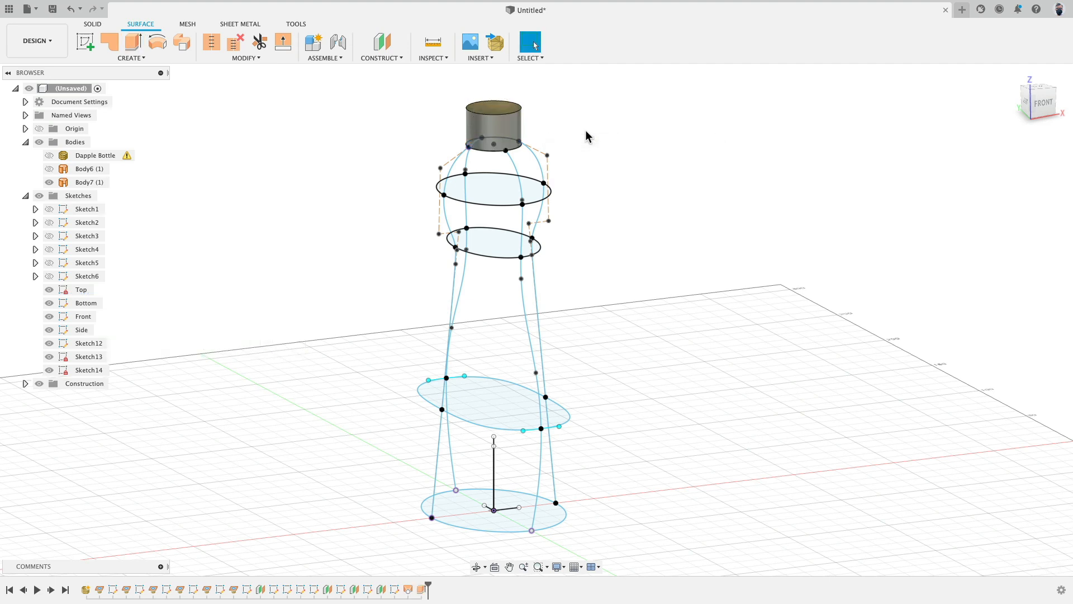
Step: Patch the open bottom edge of the lofted body
{"action": "left_click", "coordinate": [40, 196]}
{"action": "left_click", "coordinate": [49, 169]}
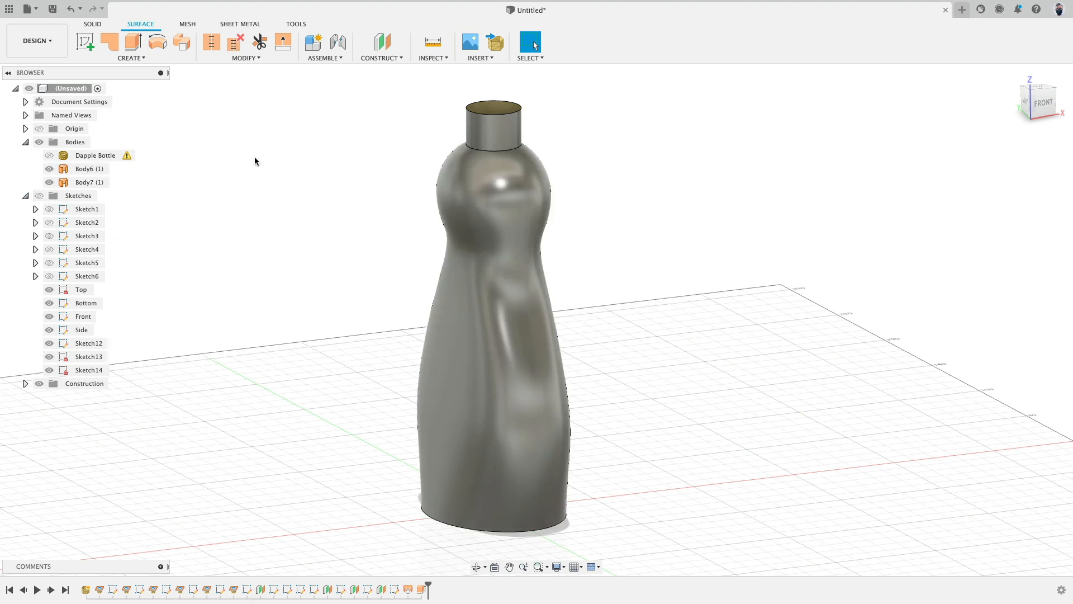
{"action": "left_click", "coordinate": [109, 42]}
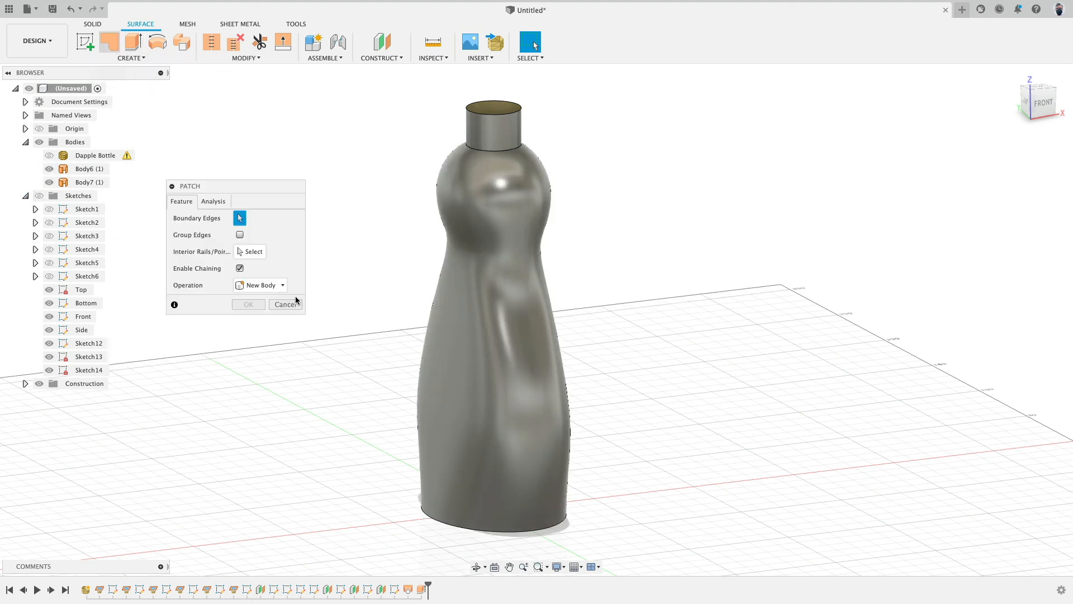
{"action": "left_click", "coordinate": [499, 531]}
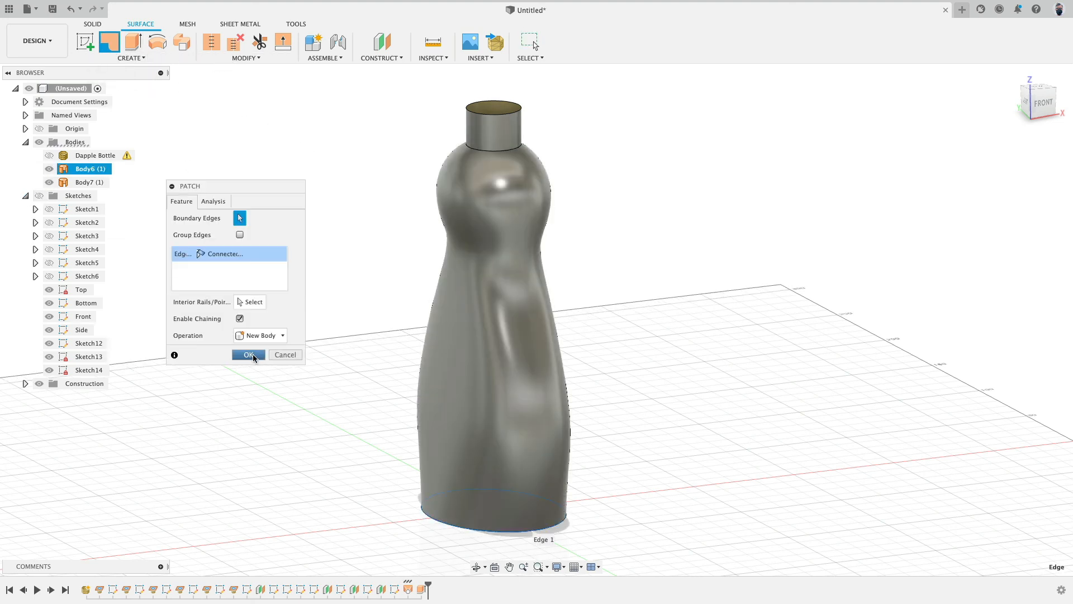
{"action": "left_click", "coordinate": [250, 355]}
Step: Patch the open top edge of the neck extrusion
{"action": "left_click", "coordinate": [111, 42]}
{"action": "left_click", "coordinate": [476, 111]}
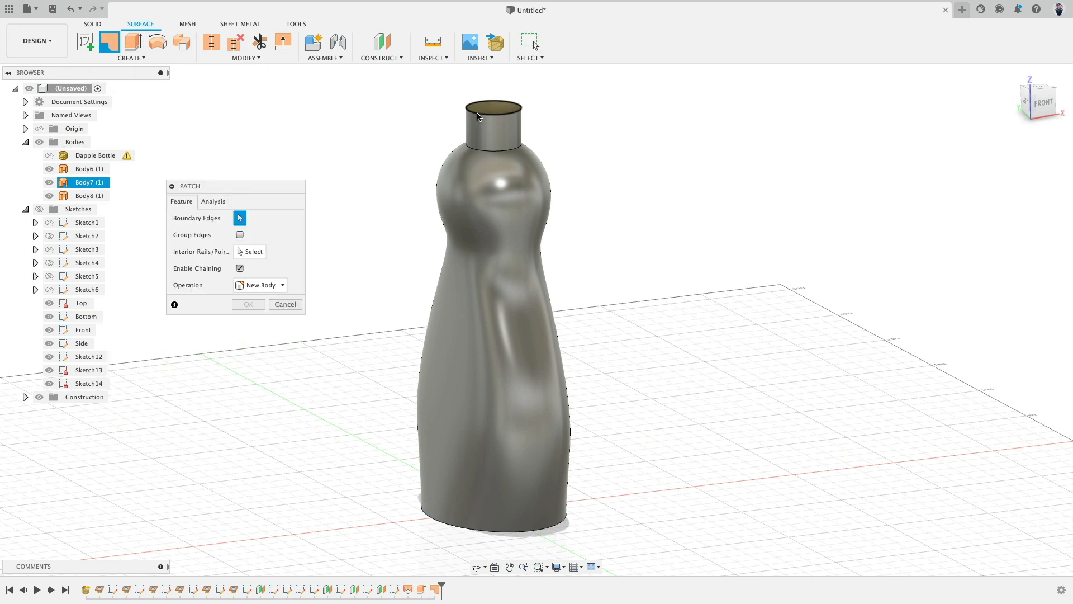
{"action": "left_click", "coordinate": [243, 354]}
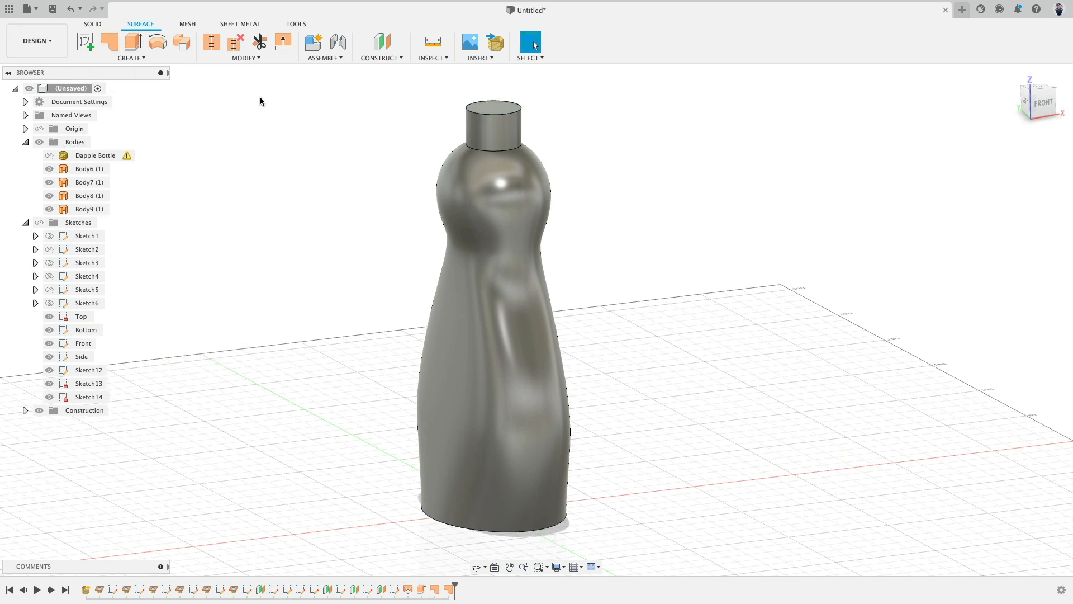
Step: Stitch the lofted body, neck and both patches into a single body
{"action": "left_click", "coordinate": [212, 42]}
{"action": "left_click", "coordinate": [499, 107]}
{"action": "left_click", "coordinate": [495, 132]}
{"action": "left_click", "coordinate": [492, 189]}
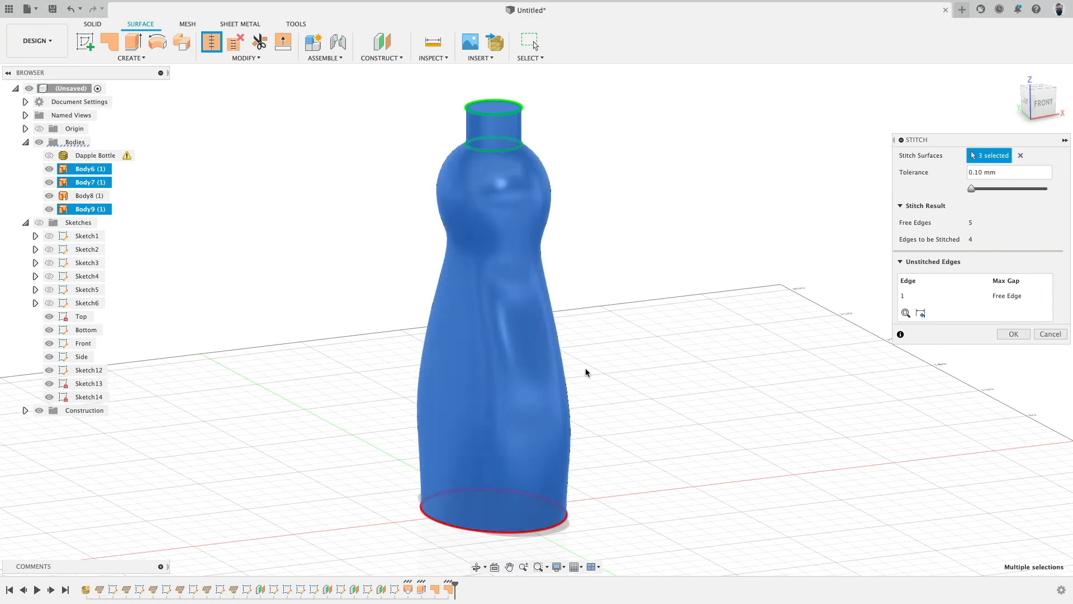
{"action": "middle_click_drag", "start_coordinate": [586, 369], "coordinate": [547, 442], "text": "shift"}
{"action": "left_click", "coordinate": [547, 447]}
{"action": "left_click", "coordinate": [1014, 336]}
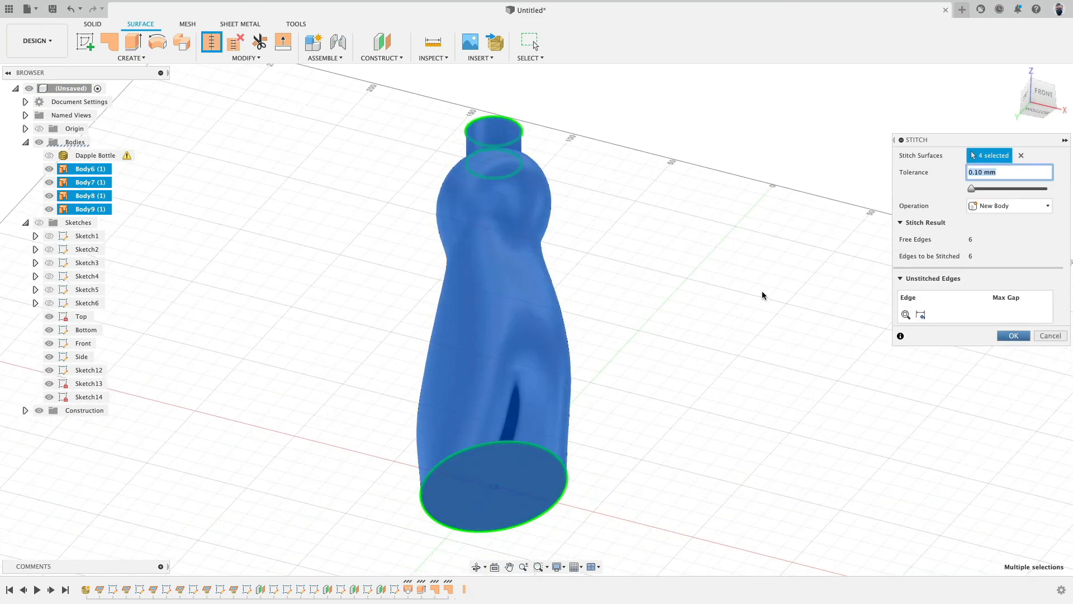
Step: Fillet the edge where the neck meets the body with a 2 mm radius
{"action": "middle_click_drag", "start_coordinate": [763, 291], "coordinate": [642, 265], "text": "shift"}
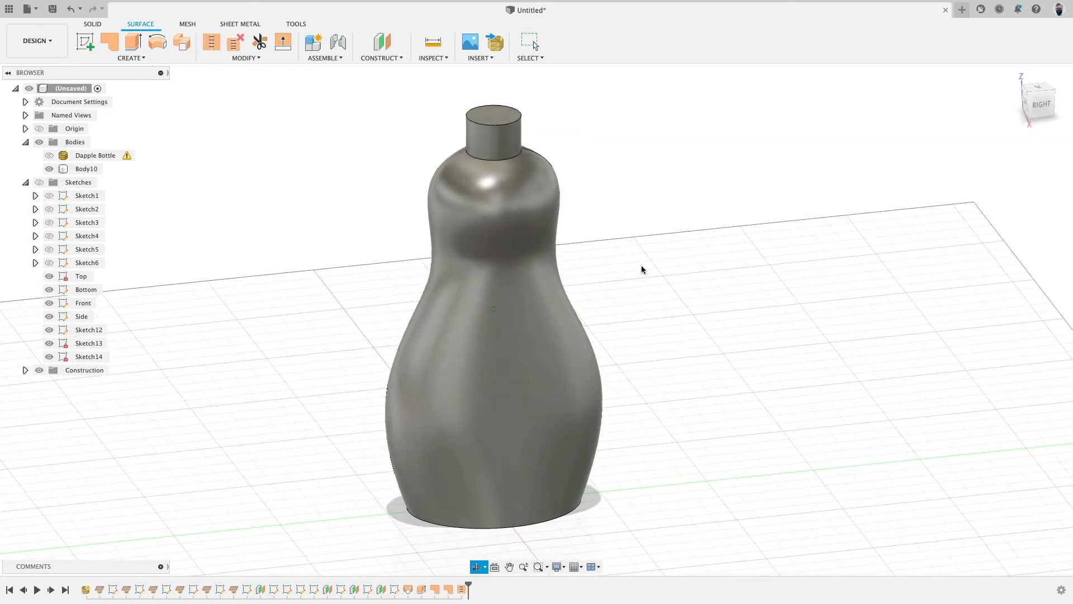
{"action": "left_click", "coordinate": [244, 59]}
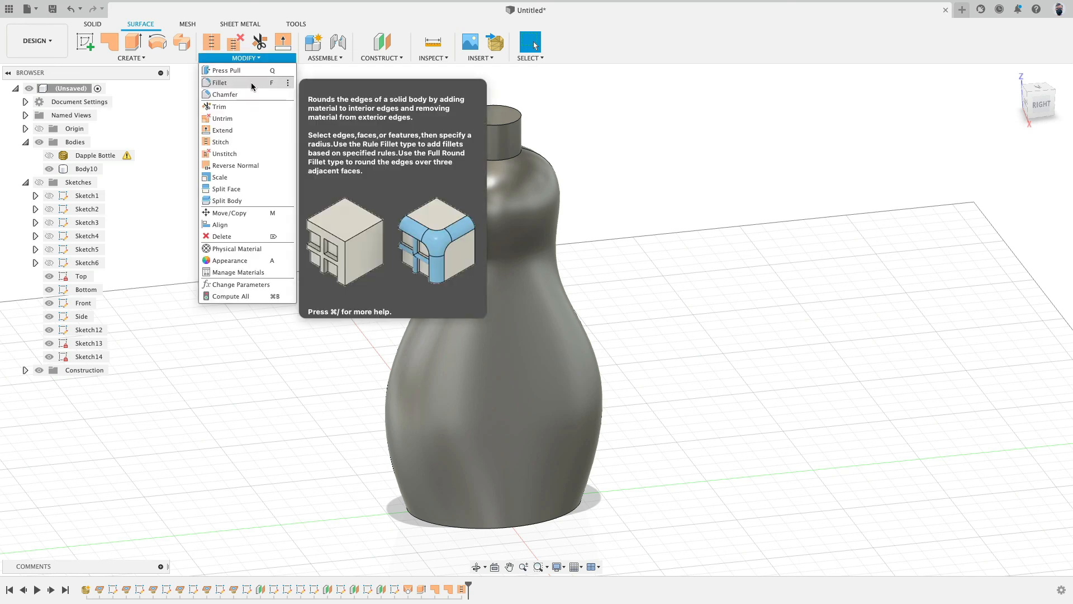
{"action": "left_click", "coordinate": [253, 82]}
{"action": "left_click", "coordinate": [495, 159]}
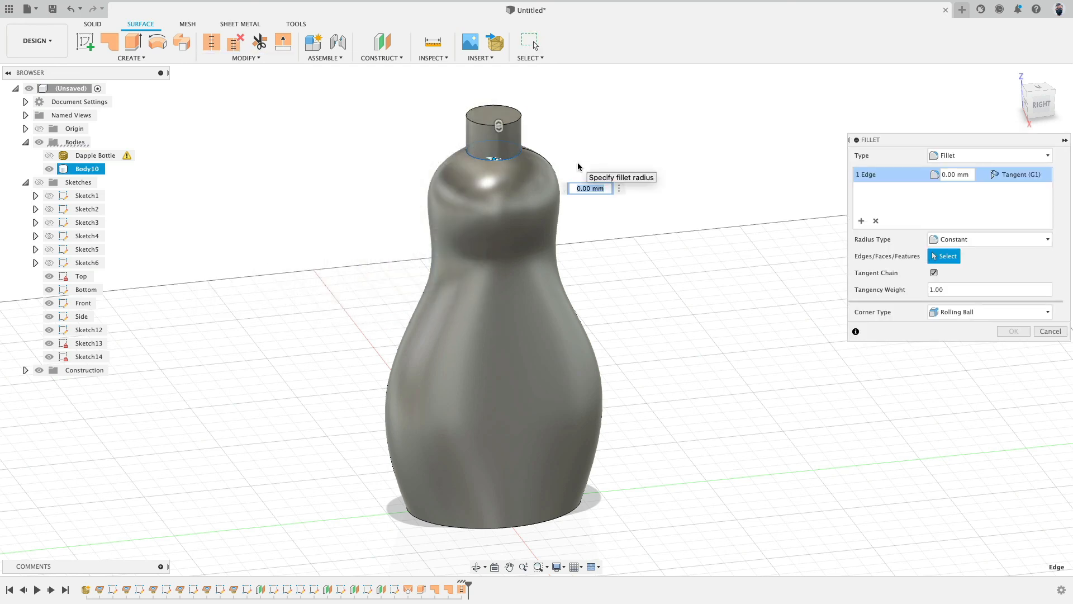
{"action": "key", "text": "Return"}
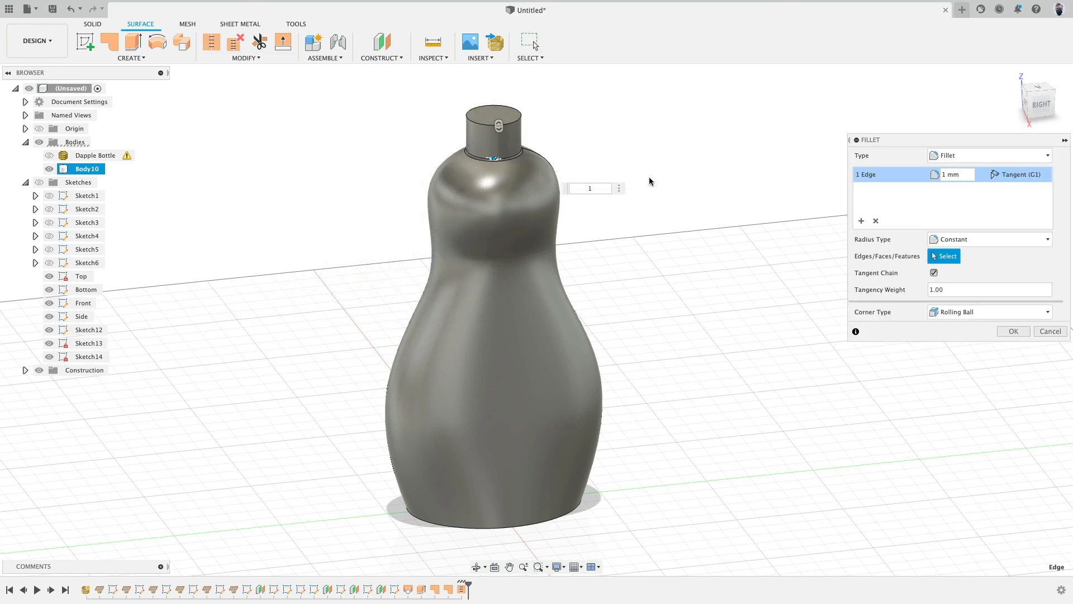
{"action": "type", "text": "2"}
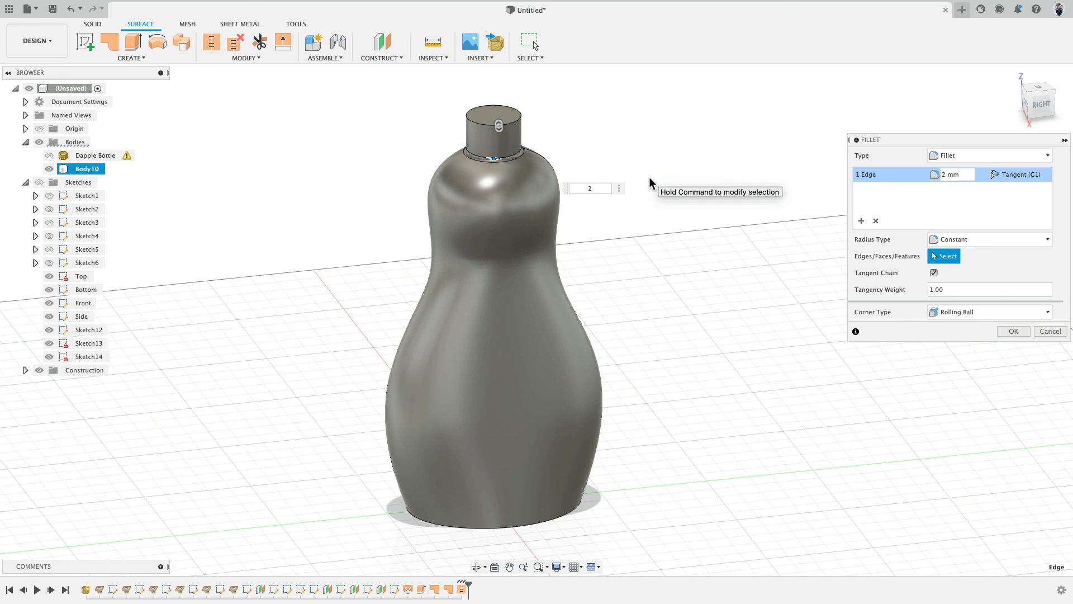
Step: Add the bottom edge as a second fillet set with a 5 mm radius
{"action": "left_click", "coordinate": [862, 221]}
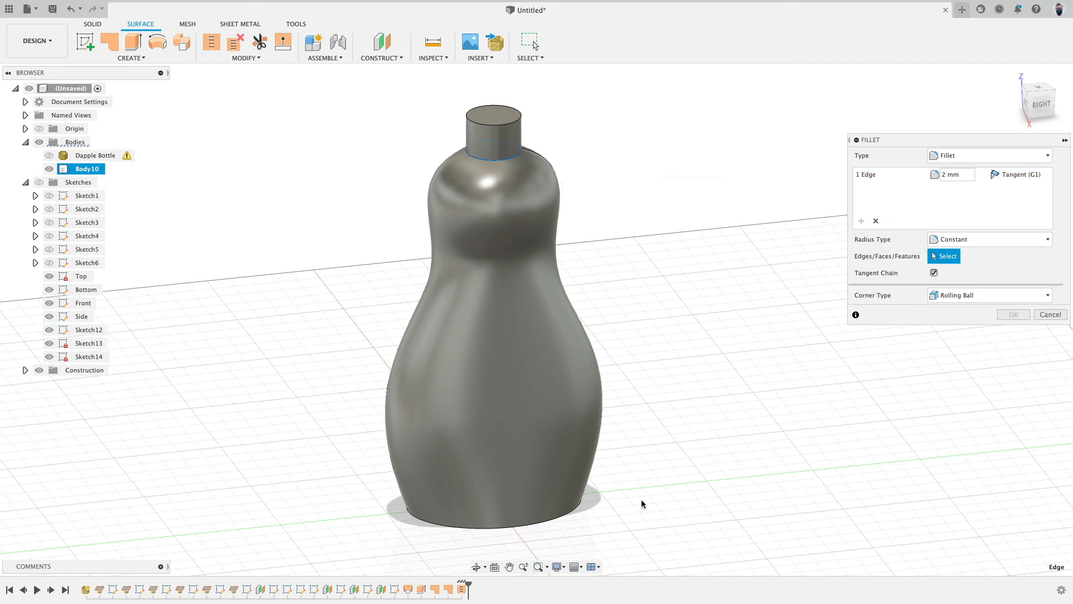
{"action": "left_click", "coordinate": [576, 513]}
{"action": "type", "text": "5"}
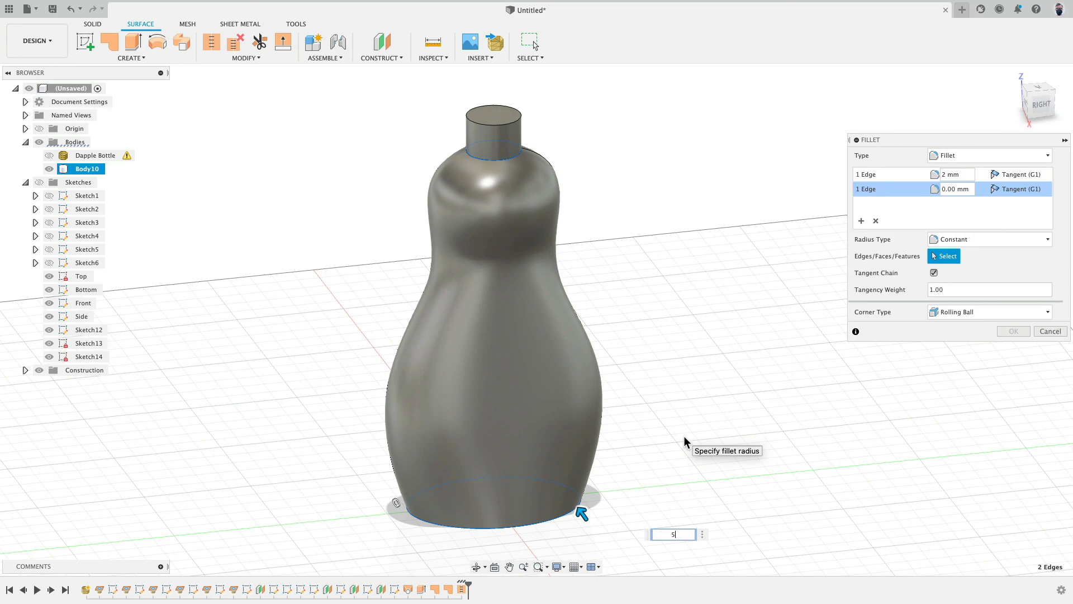
{"action": "middle_click_drag", "start_coordinate": [683, 443], "coordinate": [738, 388], "text": "shift"}
{"action": "left_click", "coordinate": [1036, 101]}
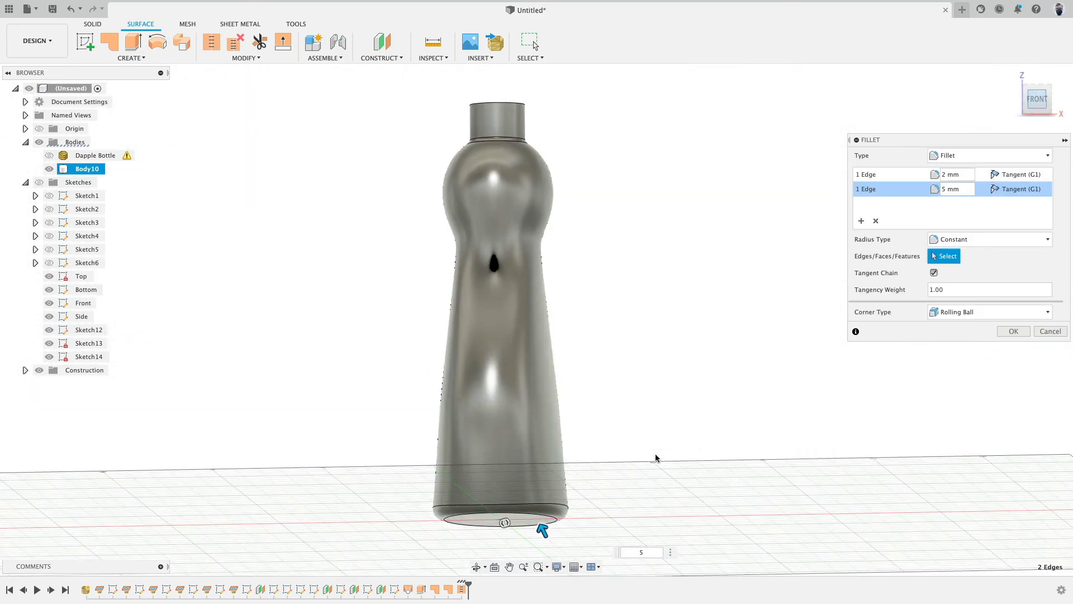
{"action": "middle_click_drag", "start_coordinate": [657, 458], "coordinate": [729, 269]}
{"action": "scroll", "coordinate": [655, 383], "scroll_direction": "up", "scroll_amount": 5}
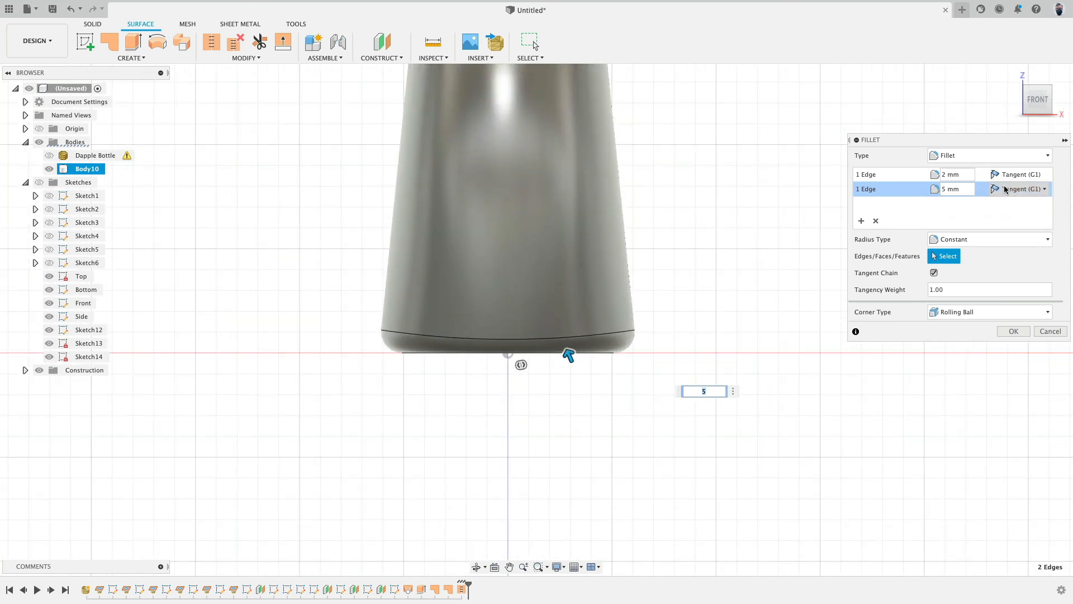
{"action": "left_click", "coordinate": [987, 239]}
{"action": "left_click", "coordinate": [981, 266]}
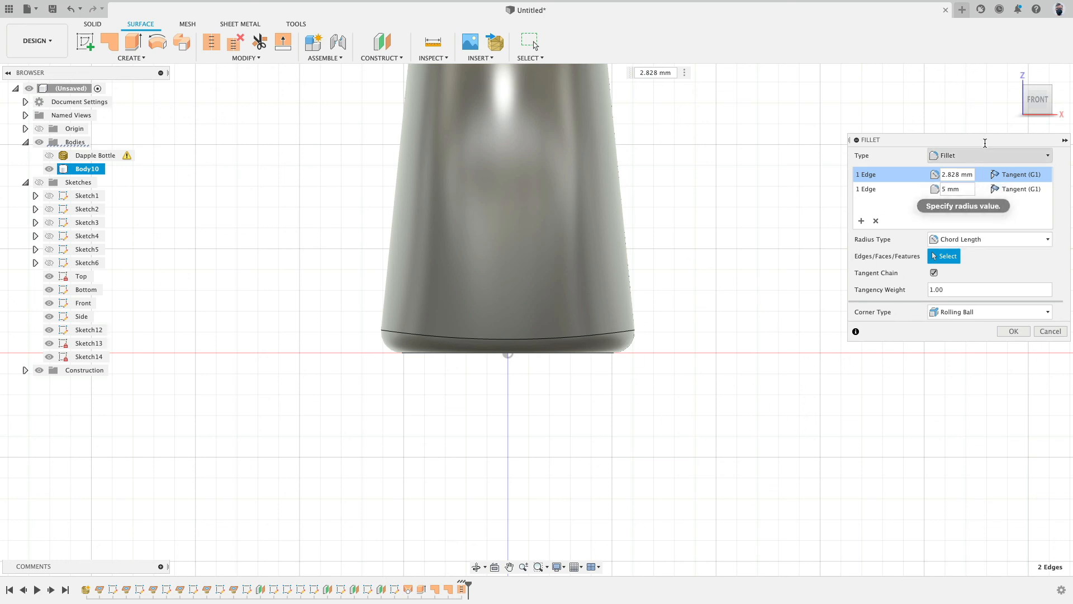
{"action": "left_click", "coordinate": [988, 239]}
{"action": "left_click", "coordinate": [984, 256]}
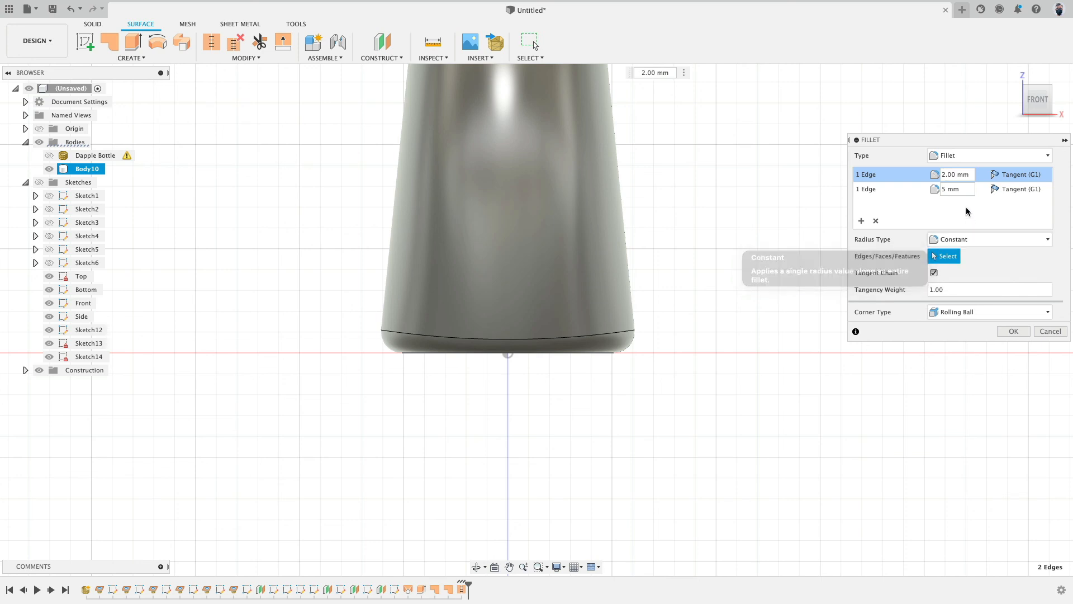
Step: Switch the bottom edge fillet to the Chord Length radius type, set it to 7 mm, and apply the fillet
{"action": "left_click", "coordinate": [871, 191]}
{"action": "left_click", "coordinate": [993, 240]}
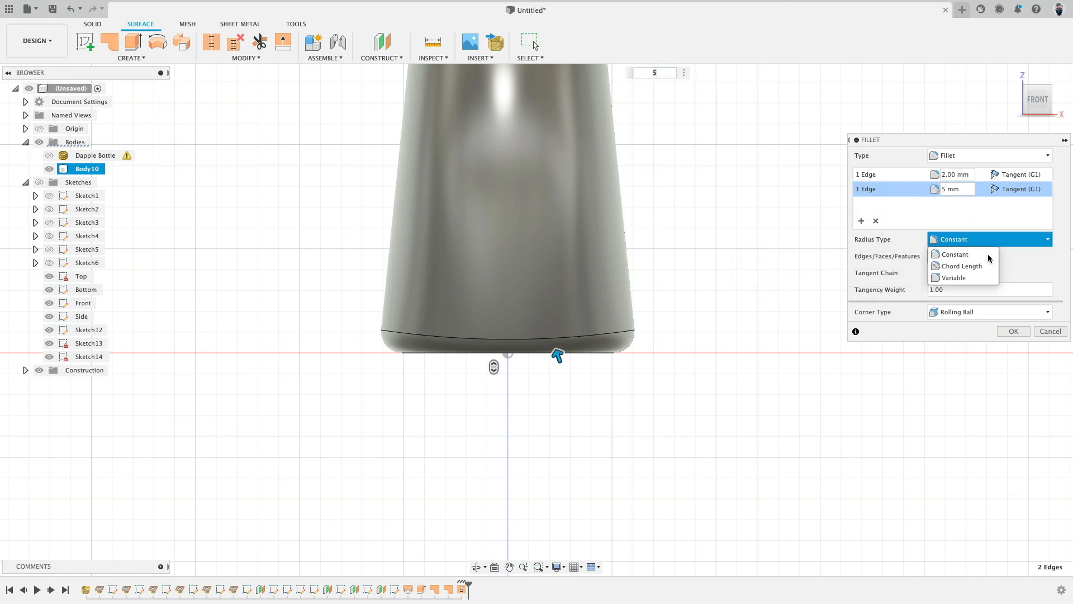
{"action": "left_click", "coordinate": [980, 260]}
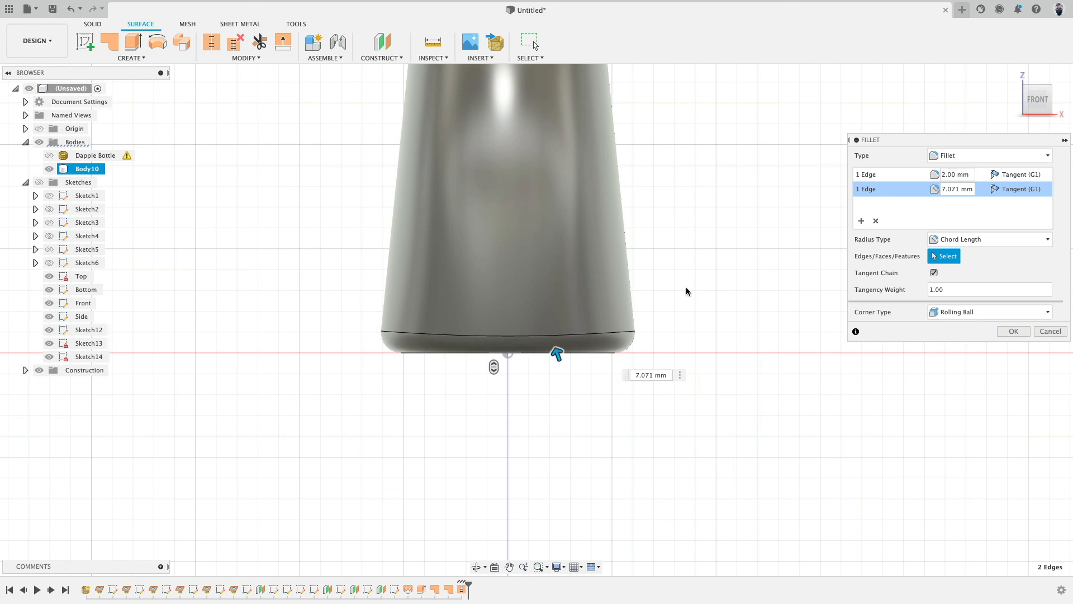
{"action": "left_click", "coordinate": [1059, 101]}
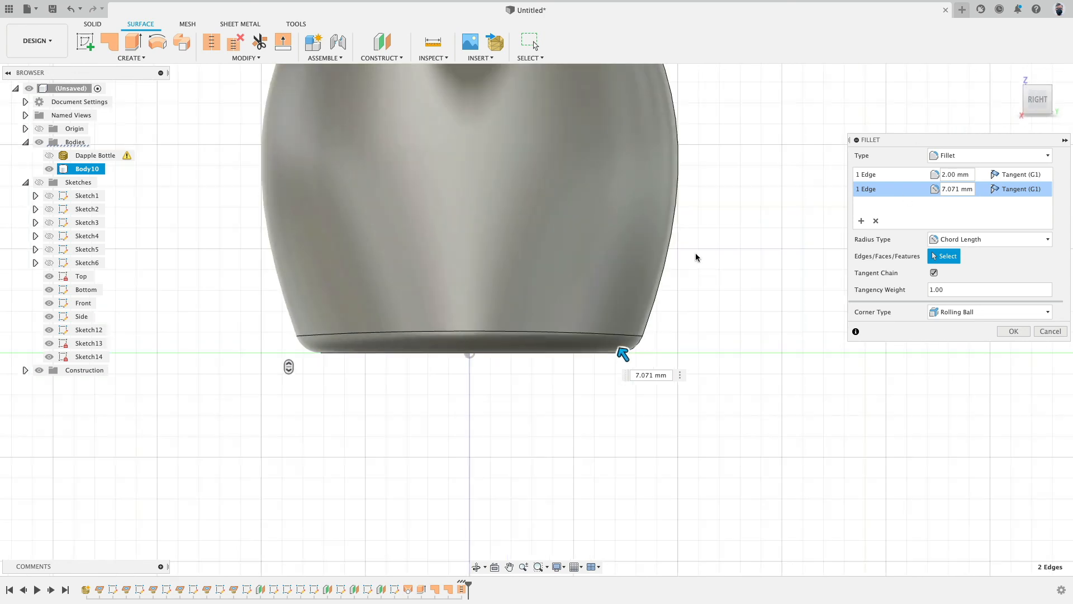
{"action": "left_click", "coordinate": [984, 240]}
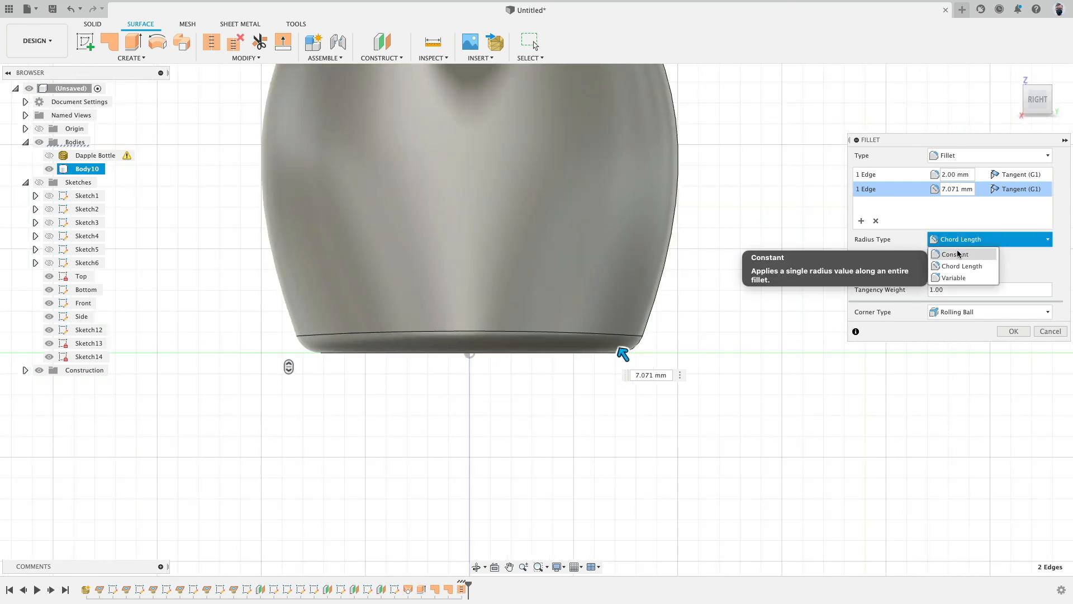
{"action": "left_click", "coordinate": [958, 254]}
{"action": "left_click", "coordinate": [961, 240]}
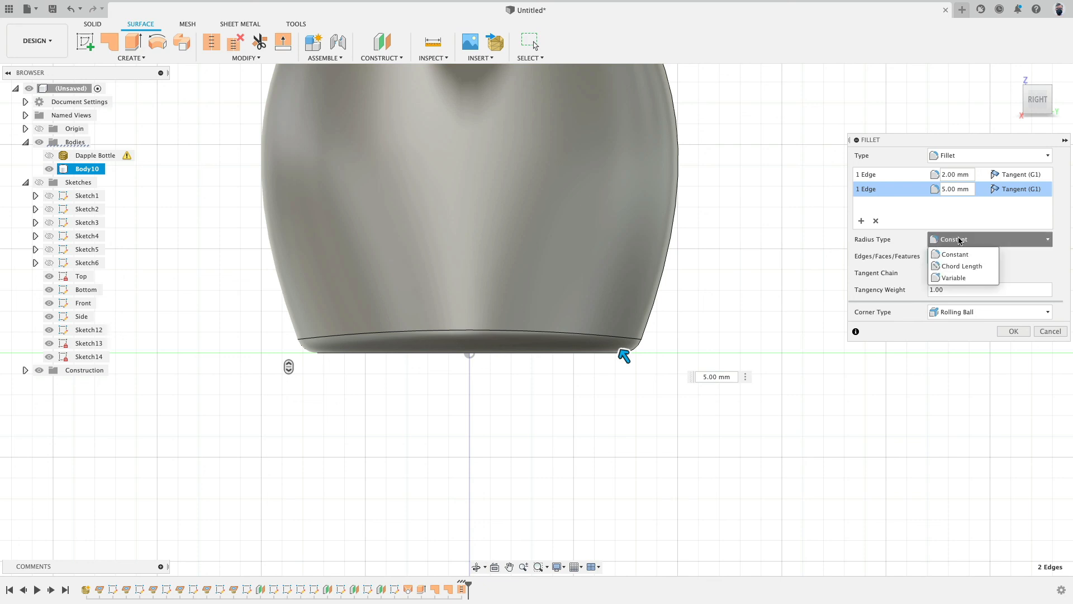
{"action": "left_click", "coordinate": [961, 266]}
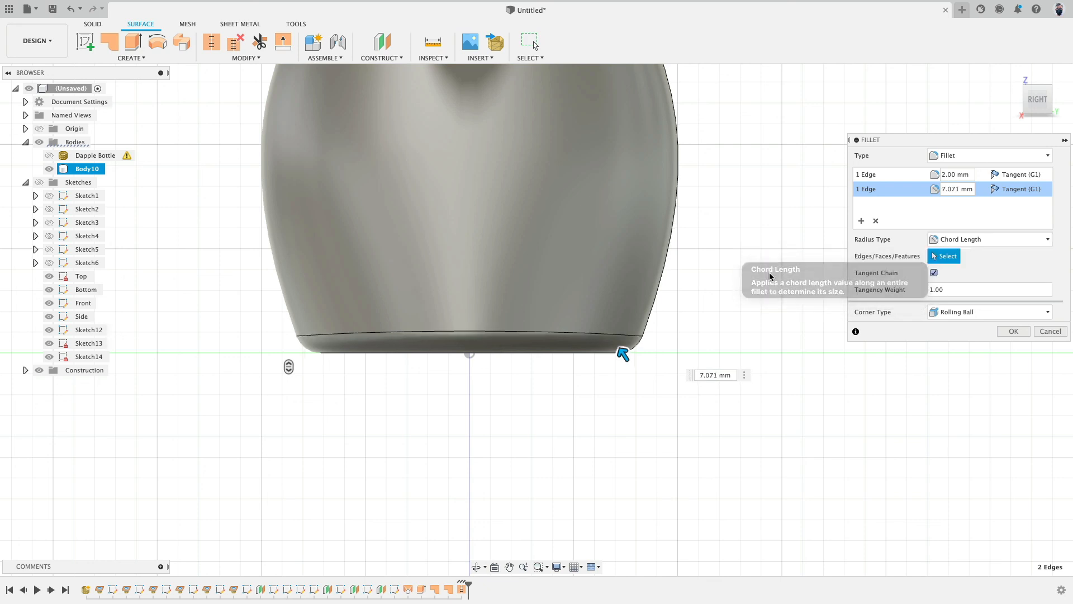
{"action": "left_click", "coordinate": [717, 376]}
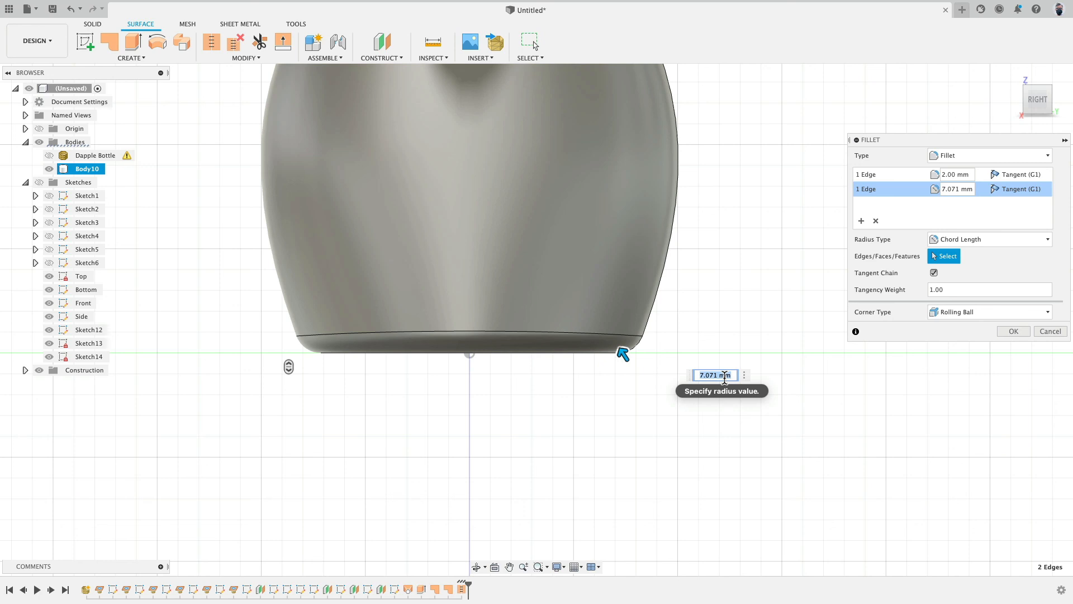
{"action": "key", "text": "Return"}
{"action": "key", "text": "Return"}
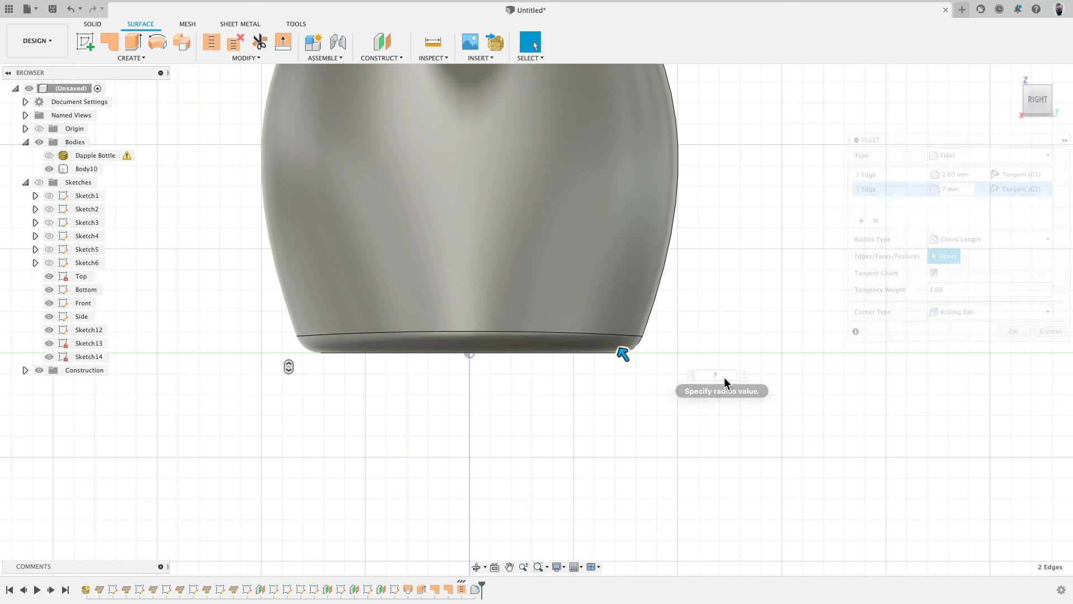
Step: Shell the bottle inward 2 mm, removing the top face of the neck
{"action": "scroll", "coordinate": [580, 315], "scroll_direction": "down", "scroll_amount": 5}
{"action": "middle_click_drag", "start_coordinate": [702, 179], "coordinate": [661, 294]}
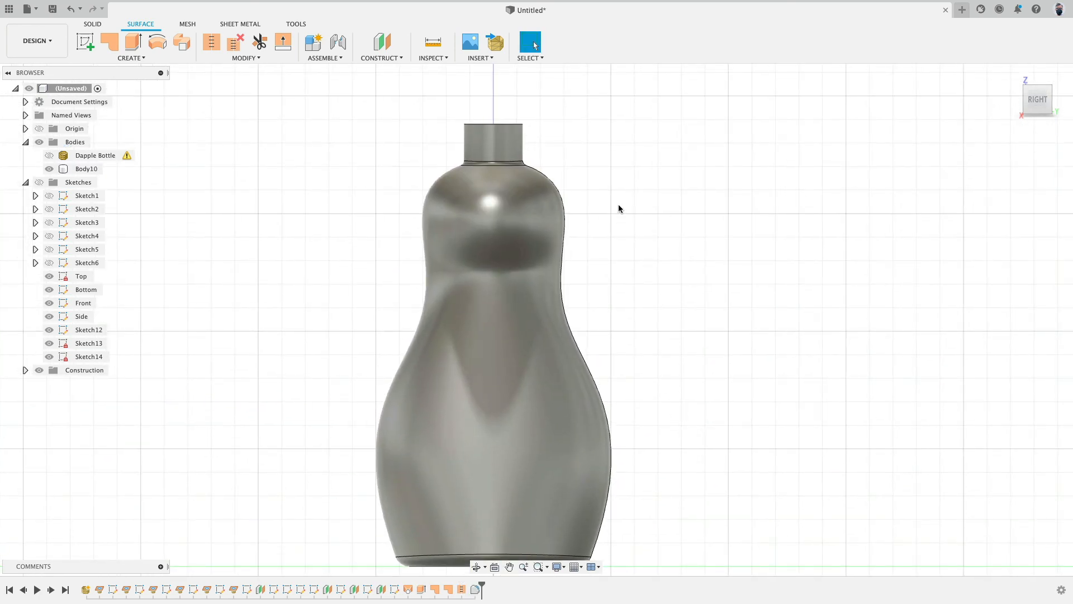
{"action": "middle_click_drag", "start_coordinate": [599, 136], "coordinate": [621, 158], "text": "shift"}
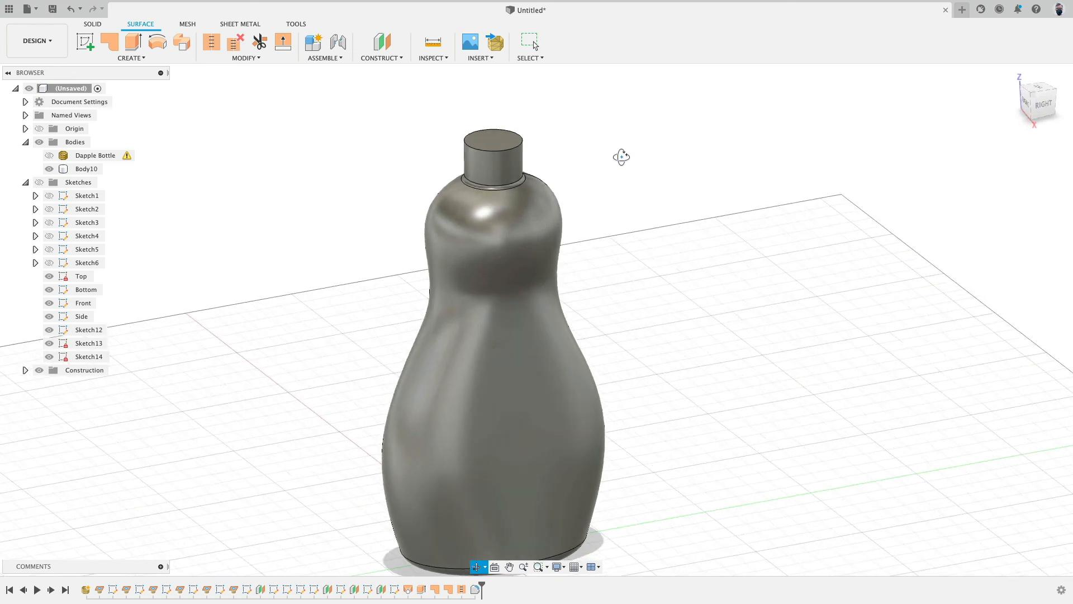
{"action": "left_click", "coordinate": [242, 59]}
{"action": "left_click", "coordinate": [89, 24]}
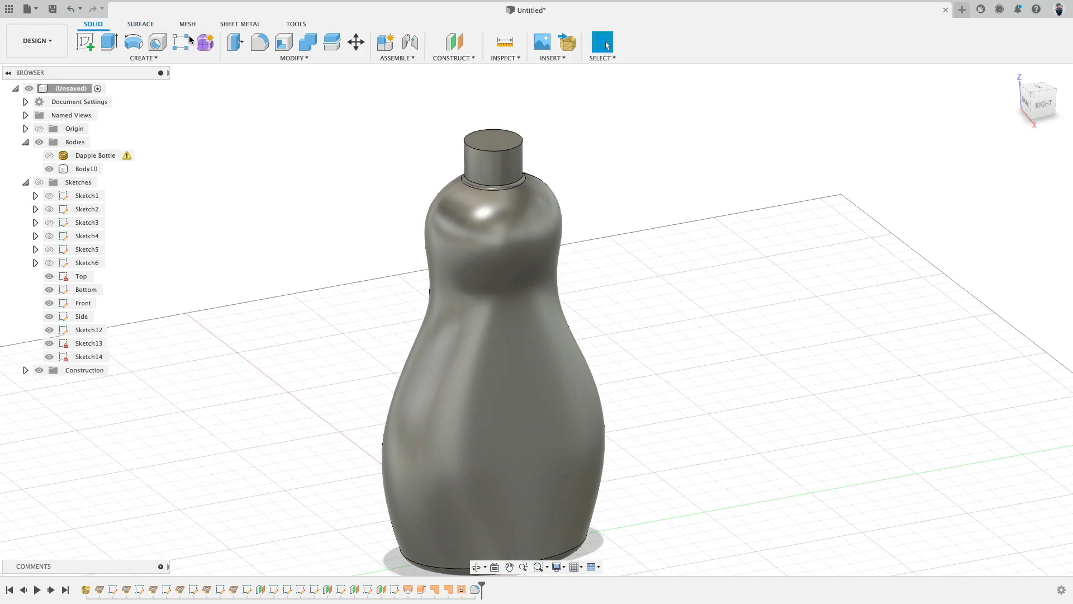
{"action": "left_click", "coordinate": [288, 49]}
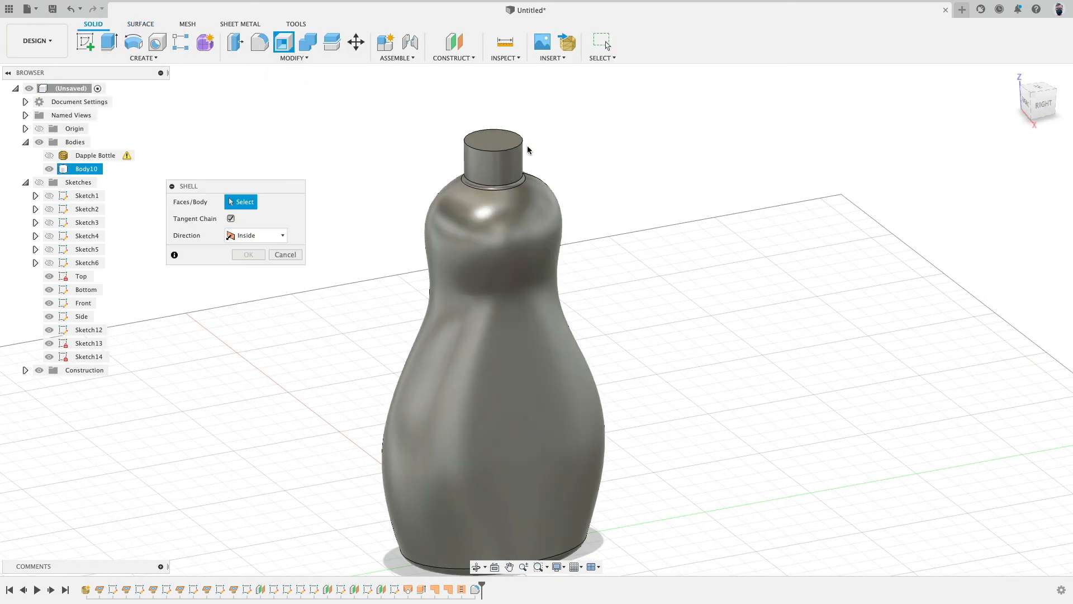
{"action": "left_click", "coordinate": [495, 134]}
{"action": "type", "text": "2"}
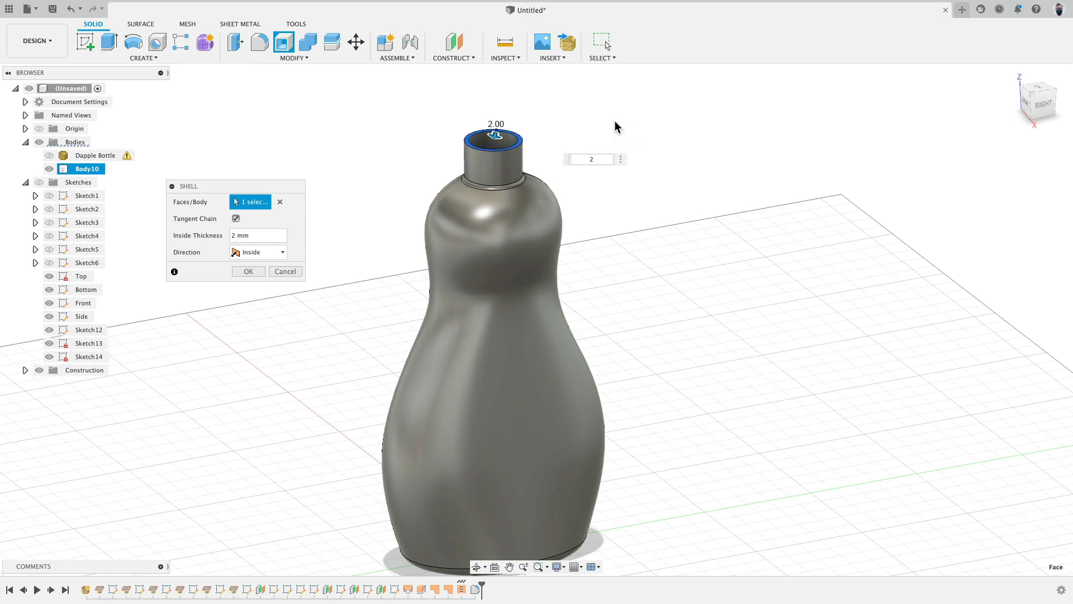
{"action": "key", "text": "Return"}
Step: Hide the body to inspect the profile sketches from several angles, then show the body again
{"action": "middle_click_drag", "start_coordinate": [615, 121], "coordinate": [566, 276], "text": "shift"}
{"action": "left_click", "coordinate": [1041, 101]}
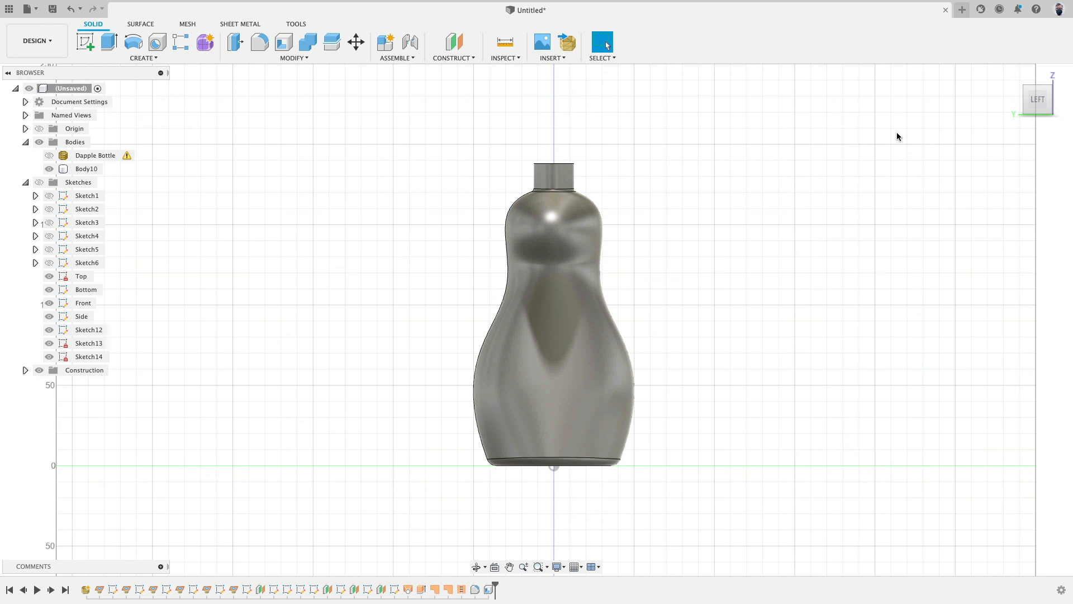
{"action": "left_click", "coordinate": [49, 169]}
{"action": "left_click", "coordinate": [42, 181]}
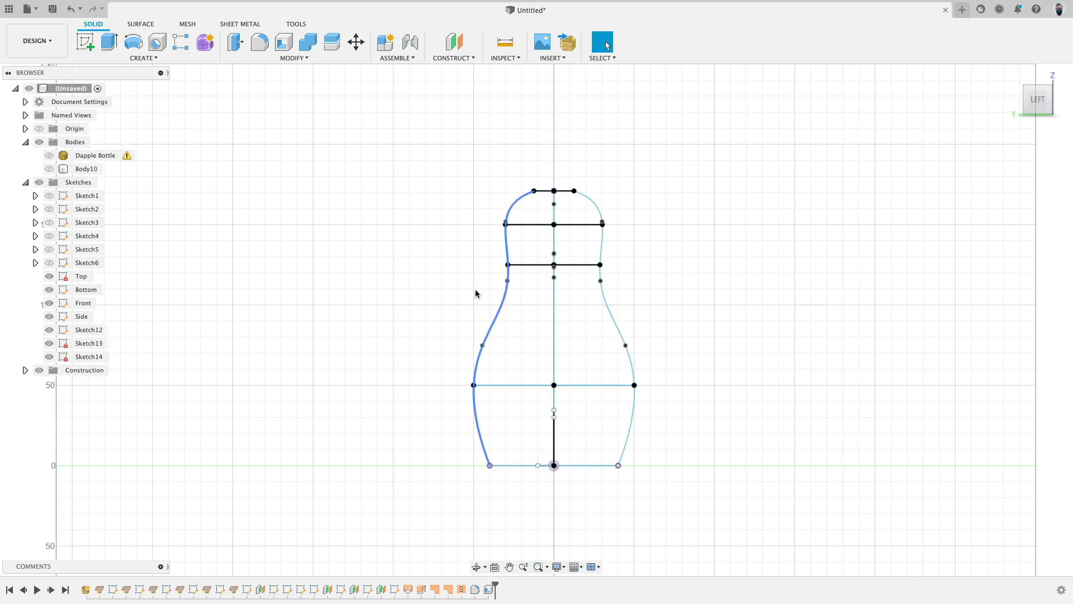
{"action": "mouse_move", "coordinate": [479, 293]}
{"action": "middle_mouse_down", "text": "shift"}
{"action": "mouse_move", "coordinate": [456, 286]}
{"action": "mouse_move", "coordinate": [602, 314]}
{"action": "mouse_move", "coordinate": [578, 300]}
{"action": "mouse_move", "coordinate": [674, 307]}
{"action": "mouse_move", "coordinate": [668, 336]}
{"action": "middle_mouse_up", "text": "shift"}
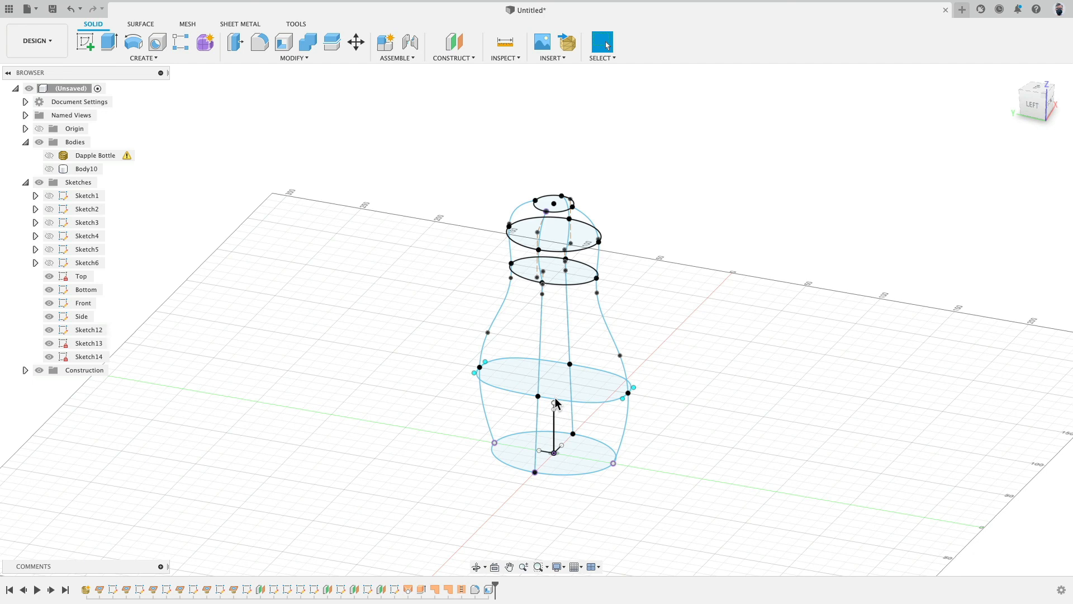
{"action": "mouse_move", "coordinate": [588, 376]}
{"action": "middle_mouse_down", "text": "shift"}
{"action": "mouse_move", "coordinate": [615, 364]}
{"action": "mouse_move", "coordinate": [634, 378]}
{"action": "middle_mouse_up", "text": "shift"}
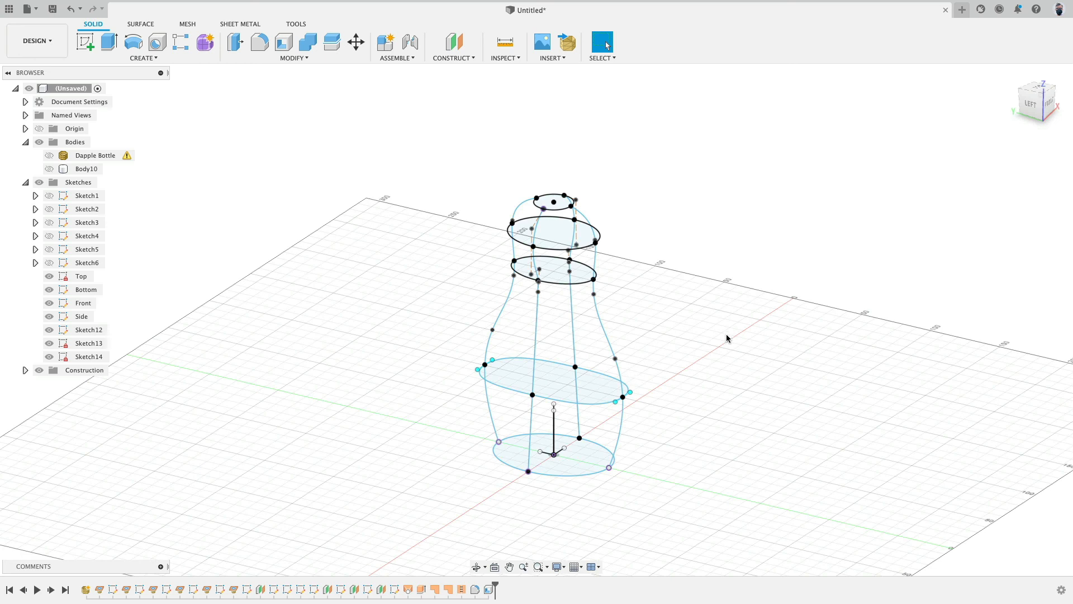
{"action": "left_click", "coordinate": [50, 169]}
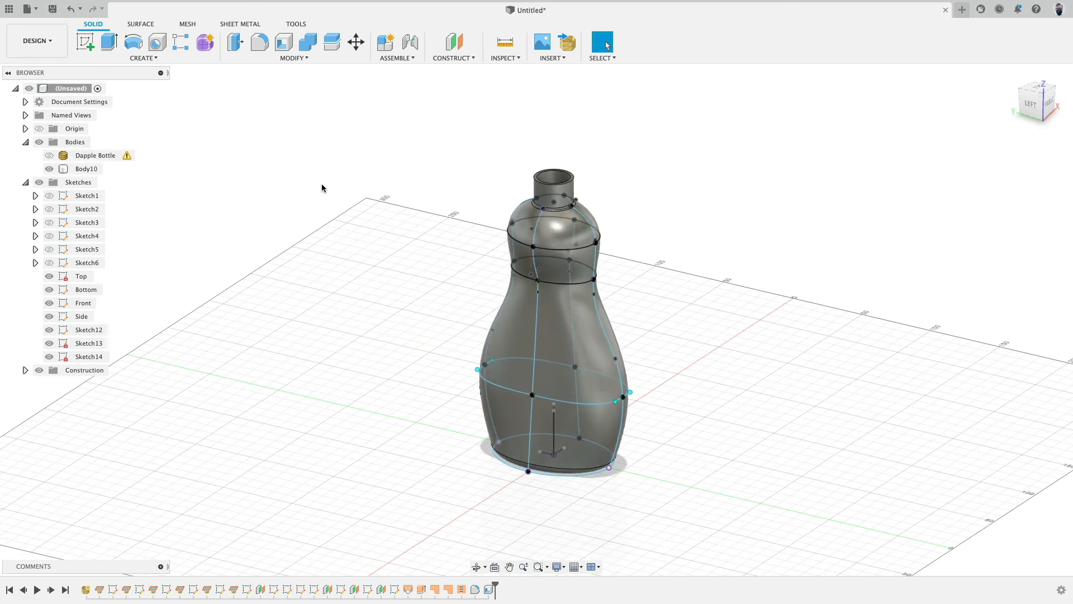